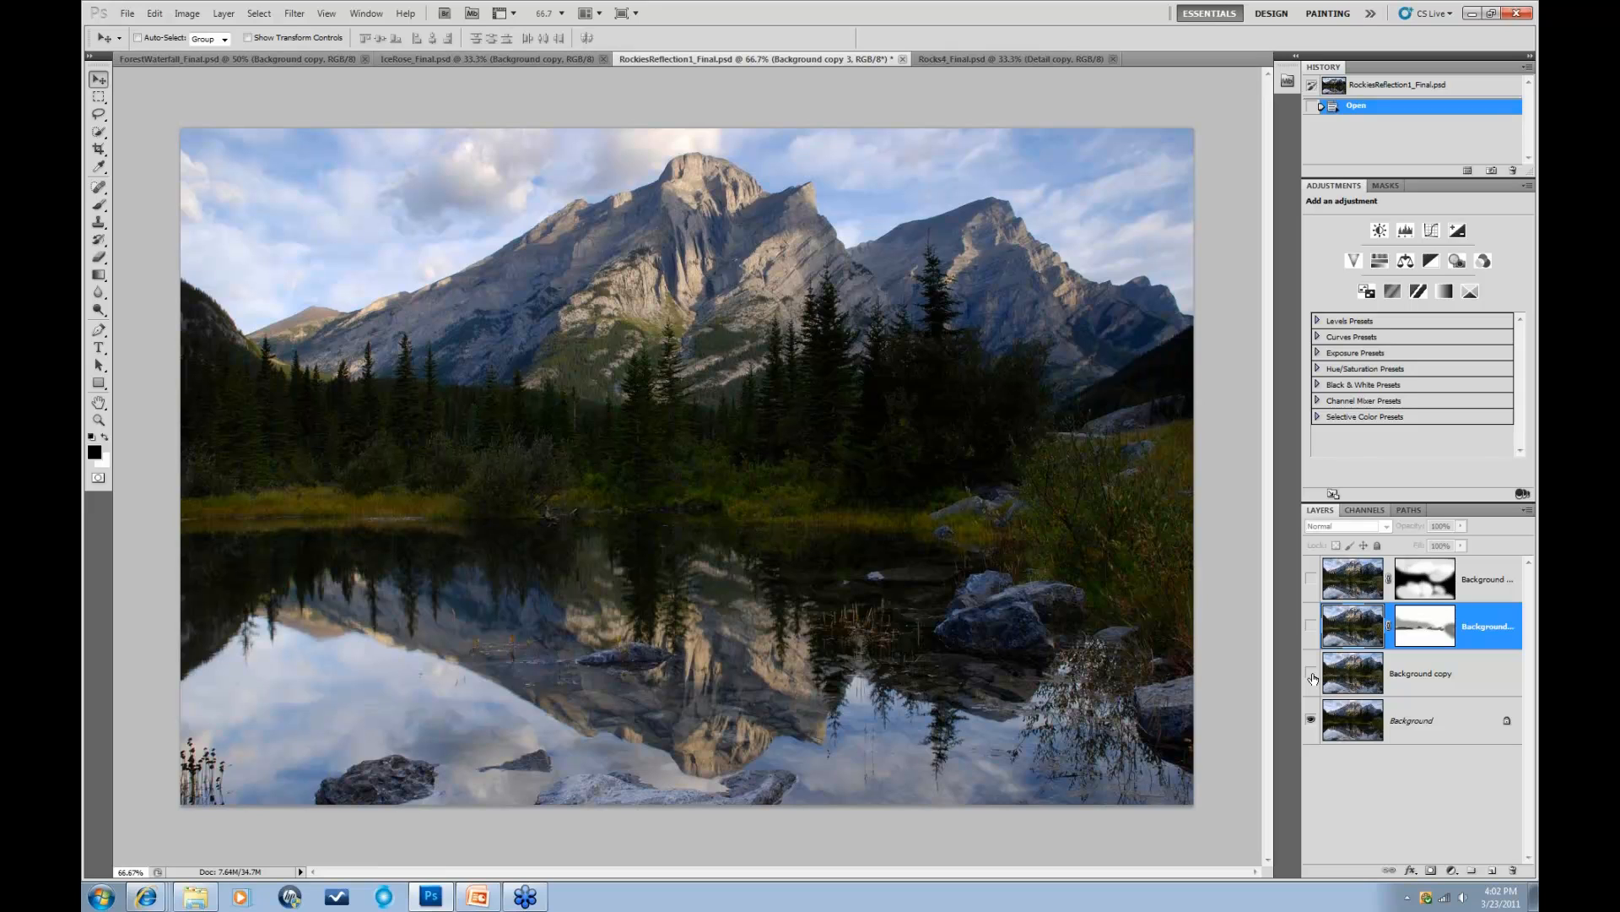
Step: Check the image with and without Background copy, and delete the three layers above Background
left_click(1312, 673)
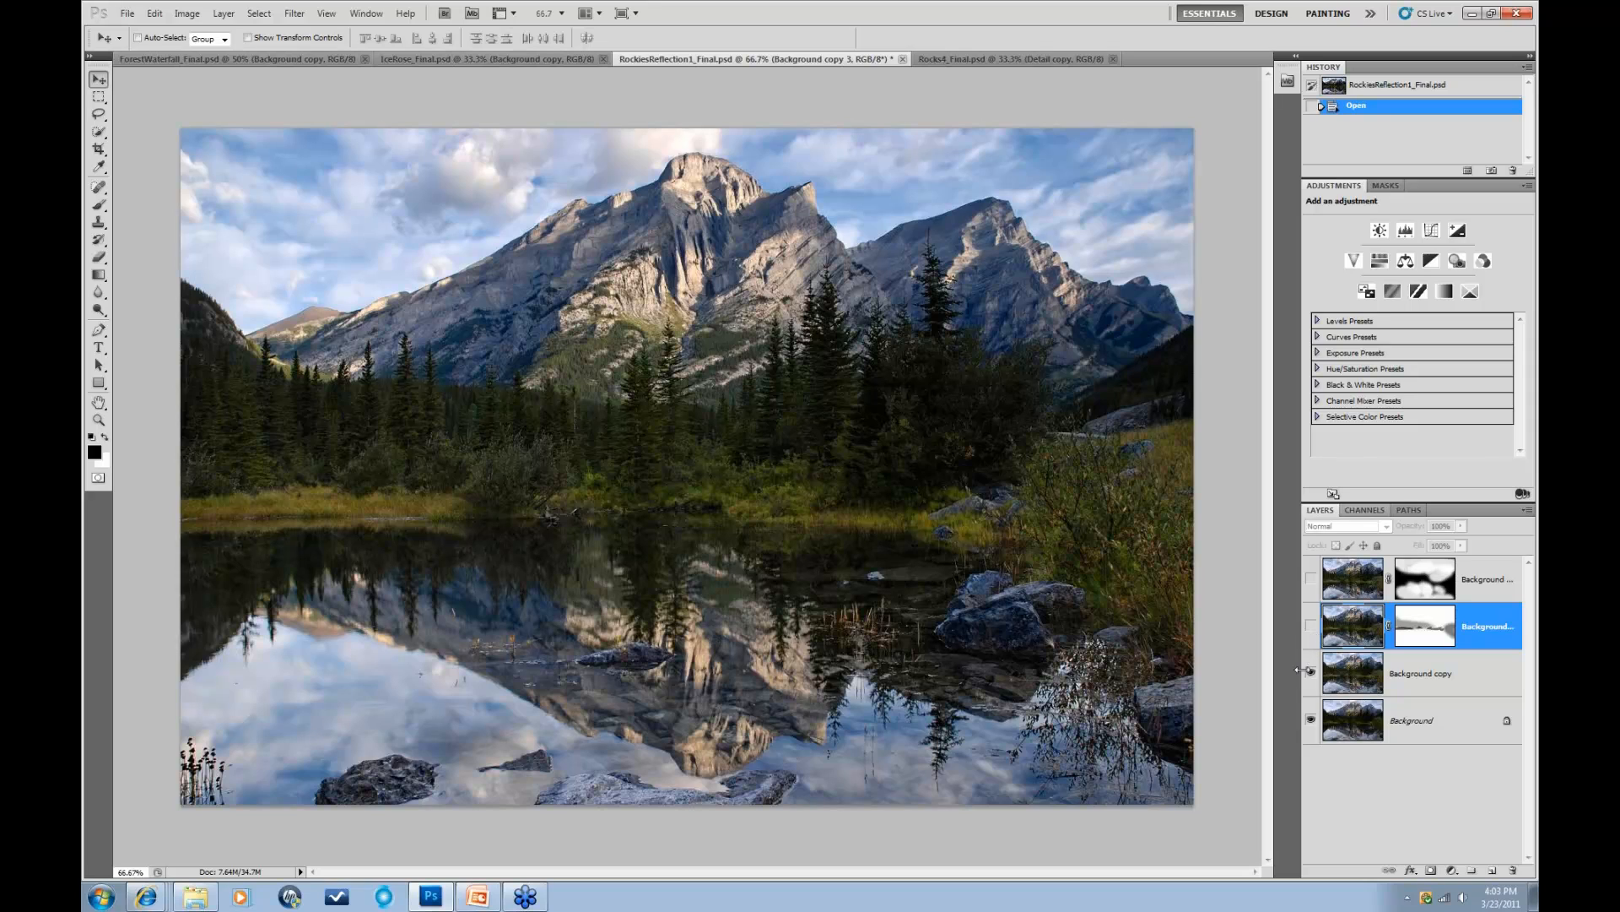
left_click(1311, 672)
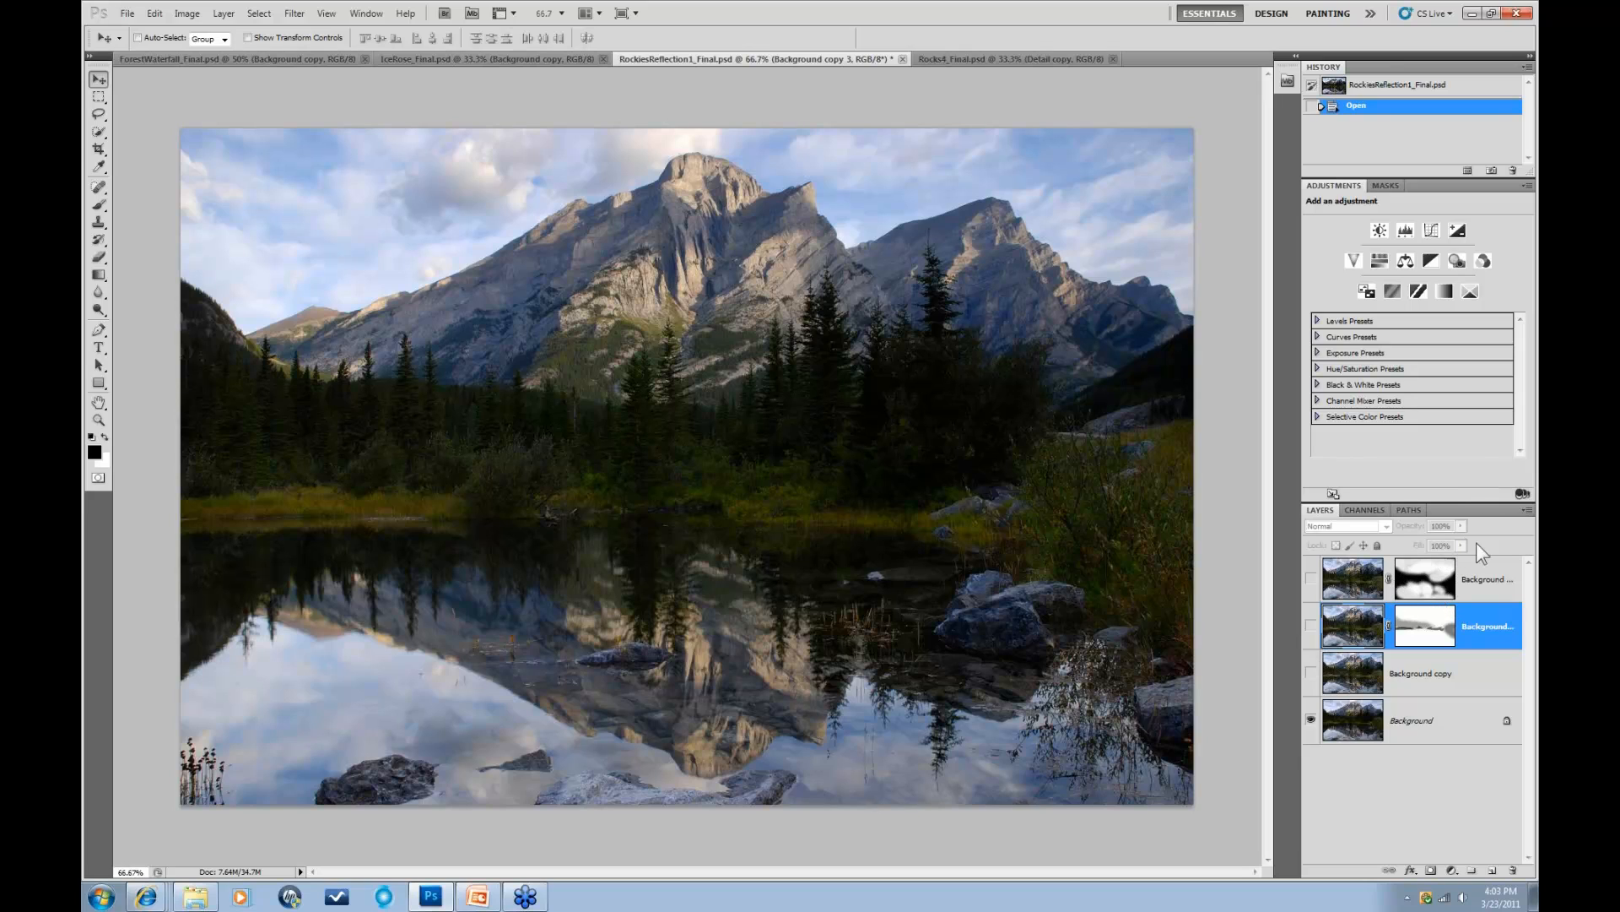
left_click(1477, 579)
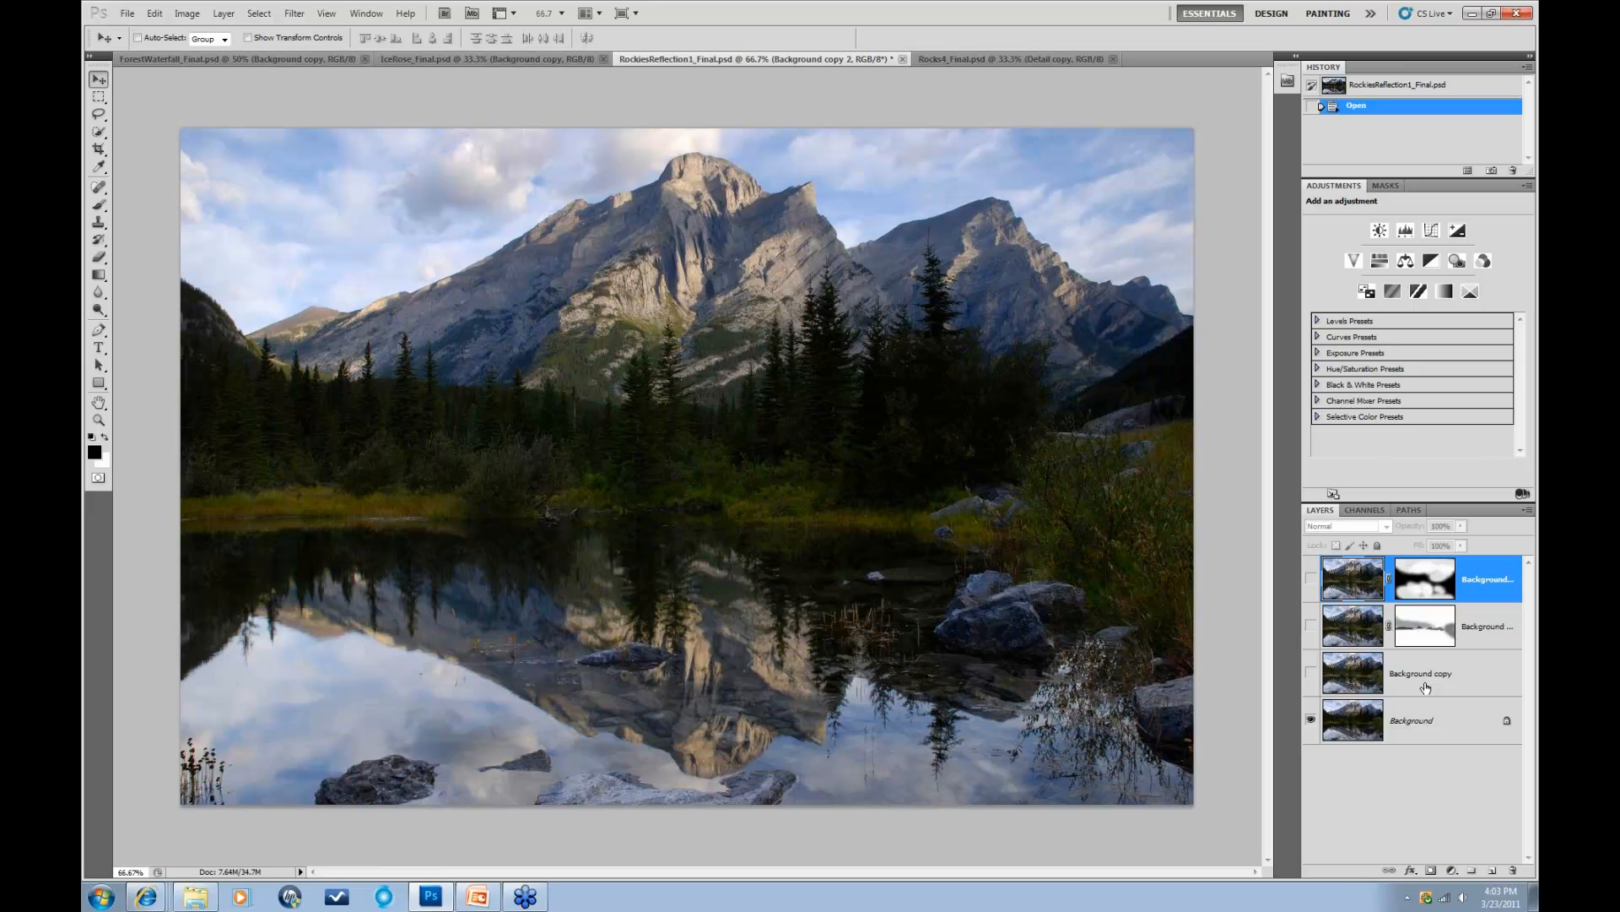
left_click(1420, 686, "shift")
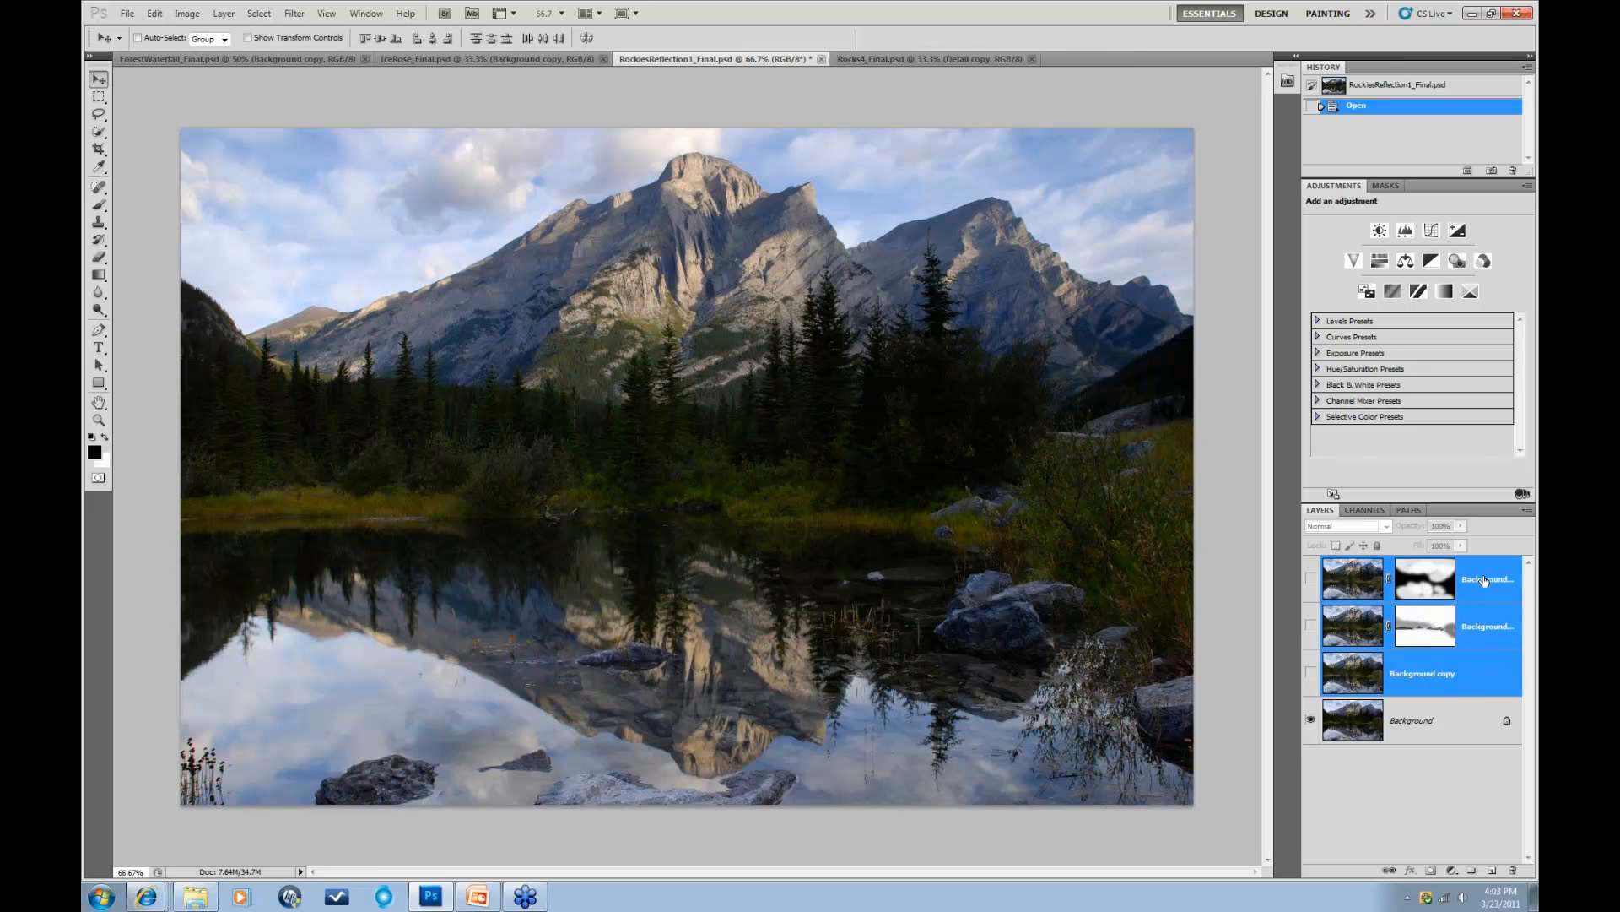
left_click_drag(1420, 686, 1512, 870)
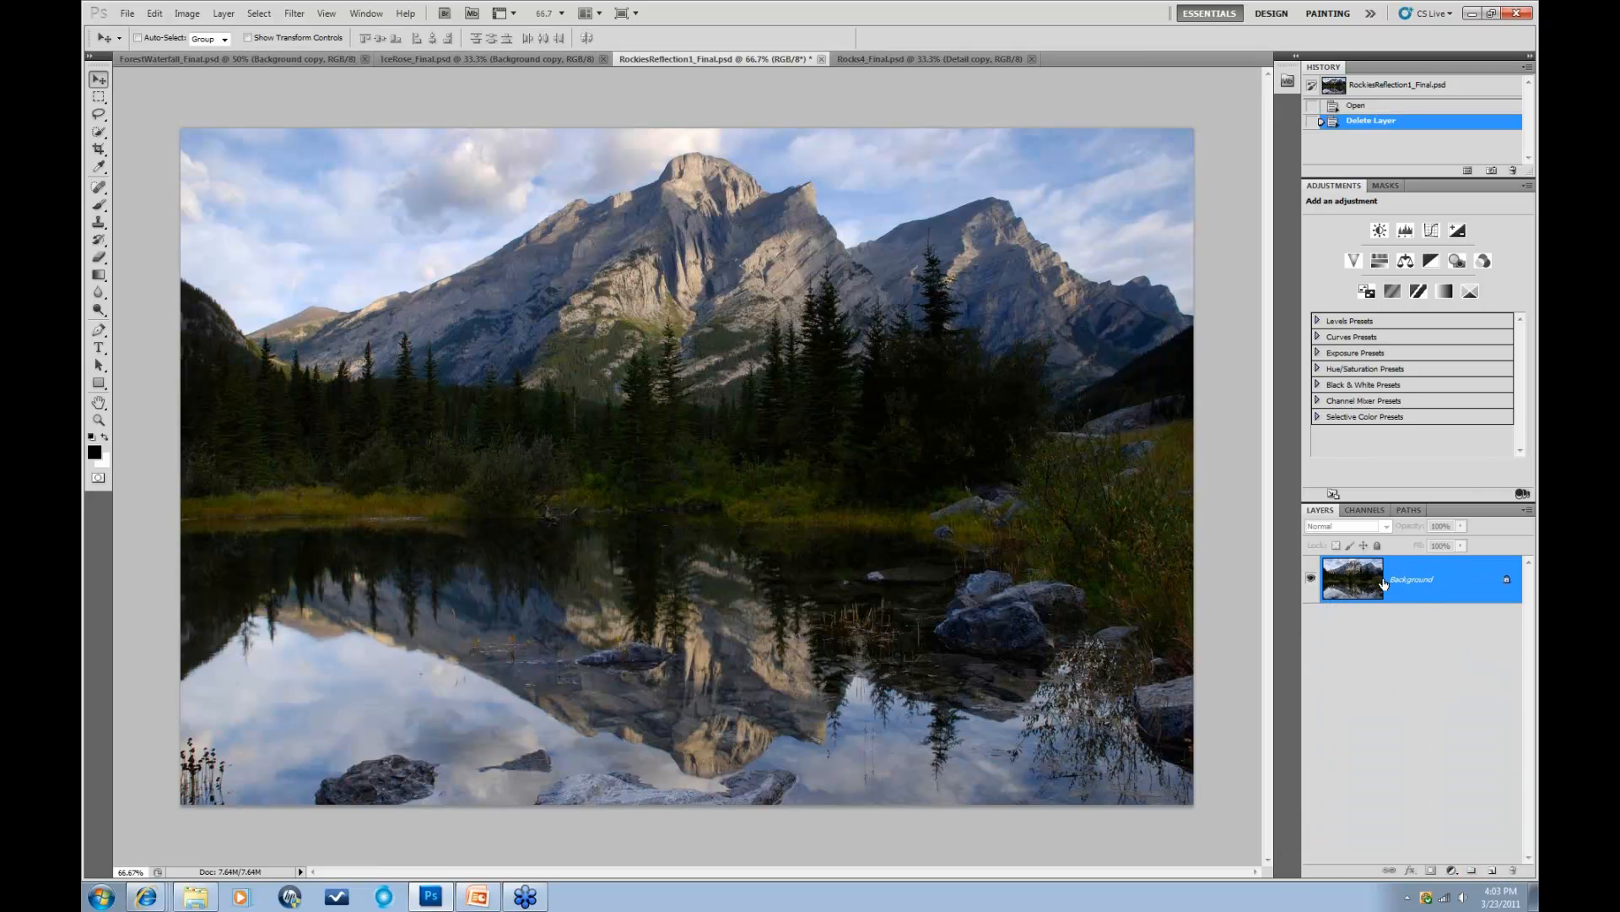
Step: Duplicate the Background layer and open the copy in the Topaz Detail 2 filter
left_click_drag(1426, 591, 1494, 864)
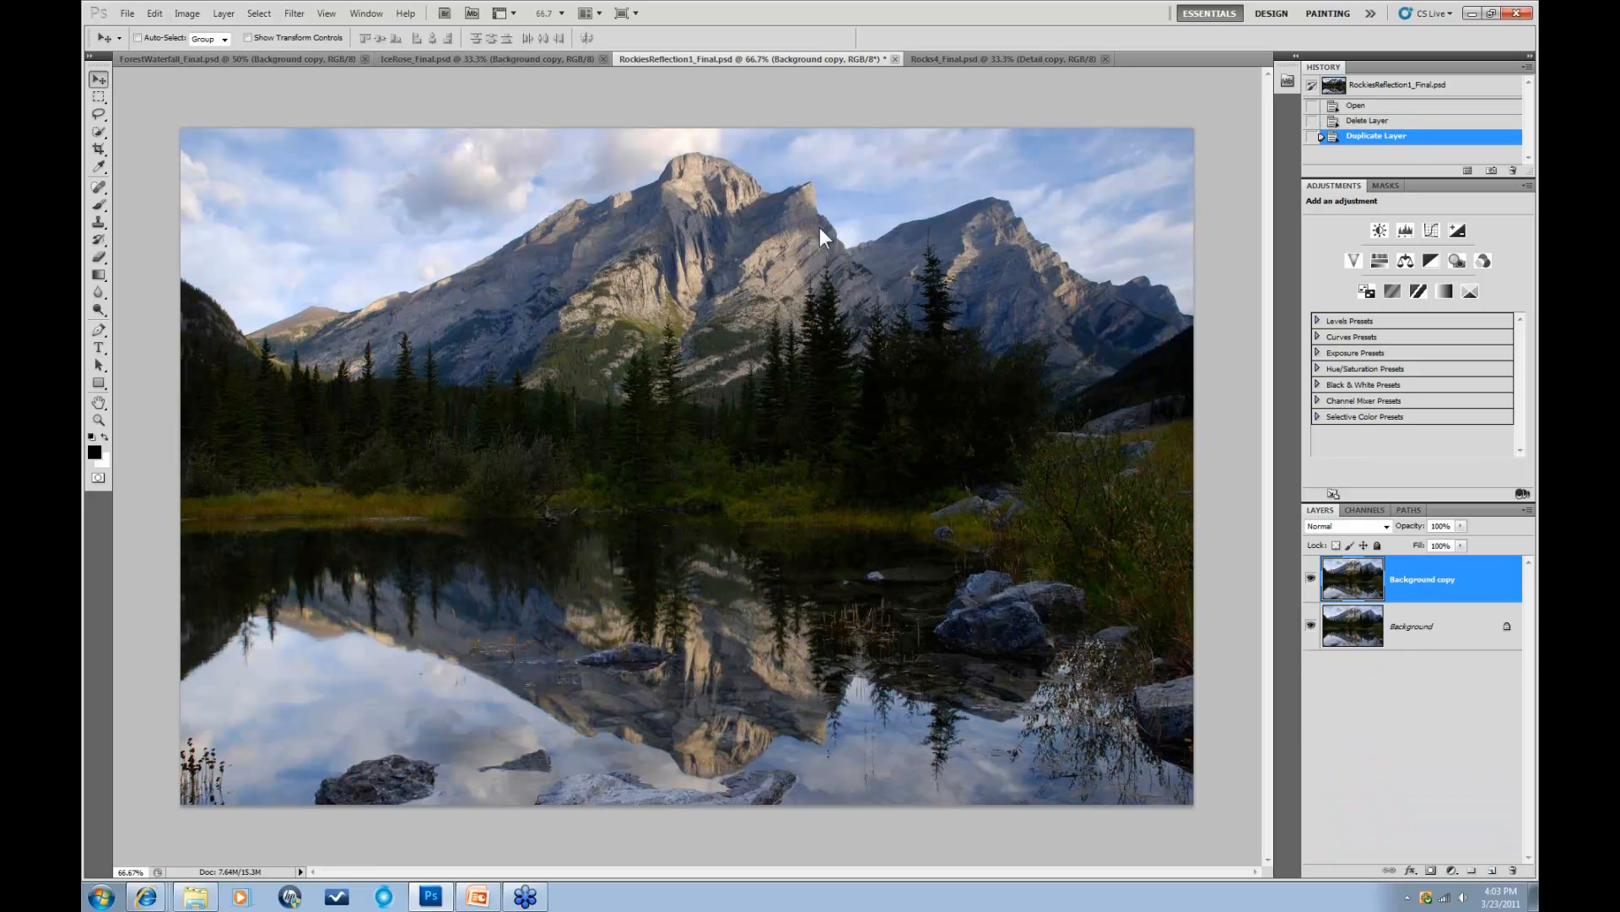
left_click(294, 13)
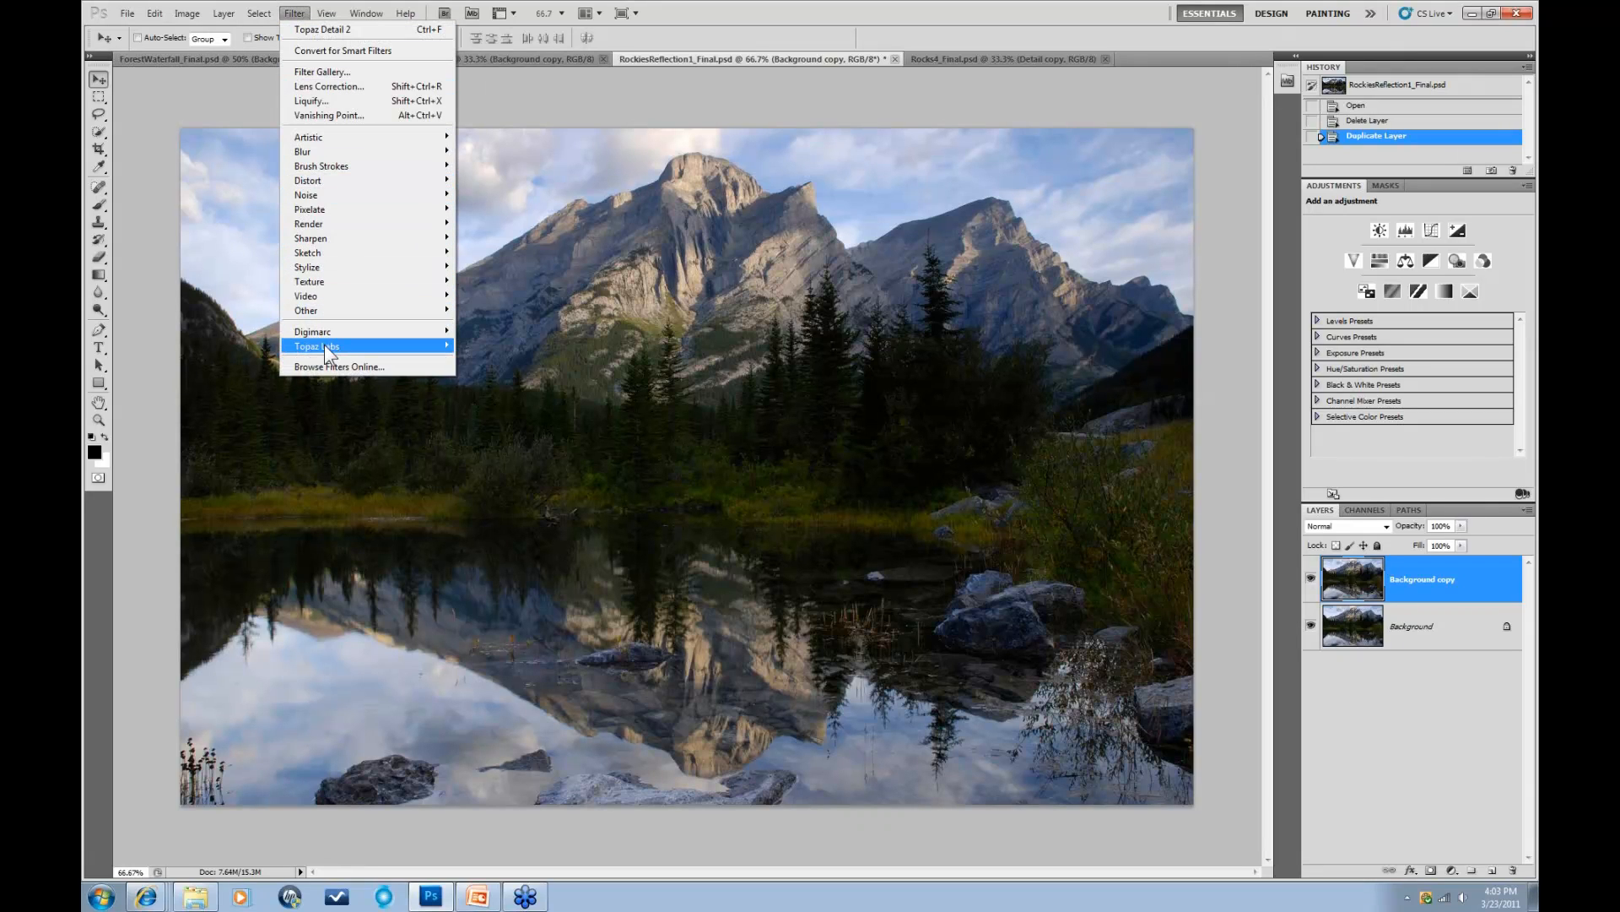
mouse_move(334, 348)
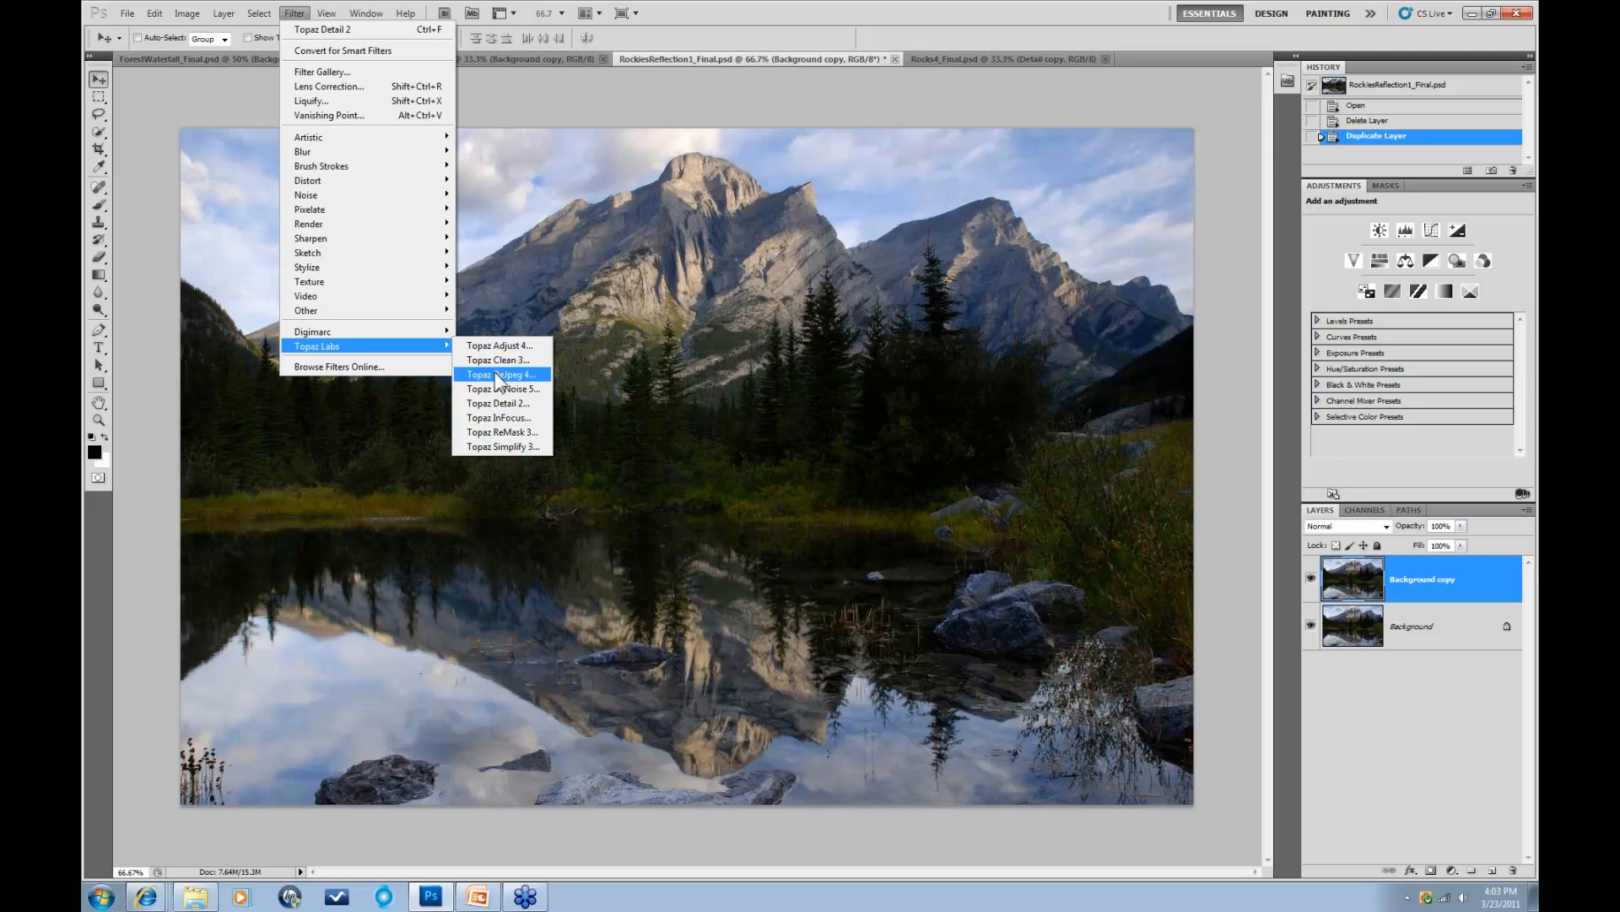
left_click(498, 405)
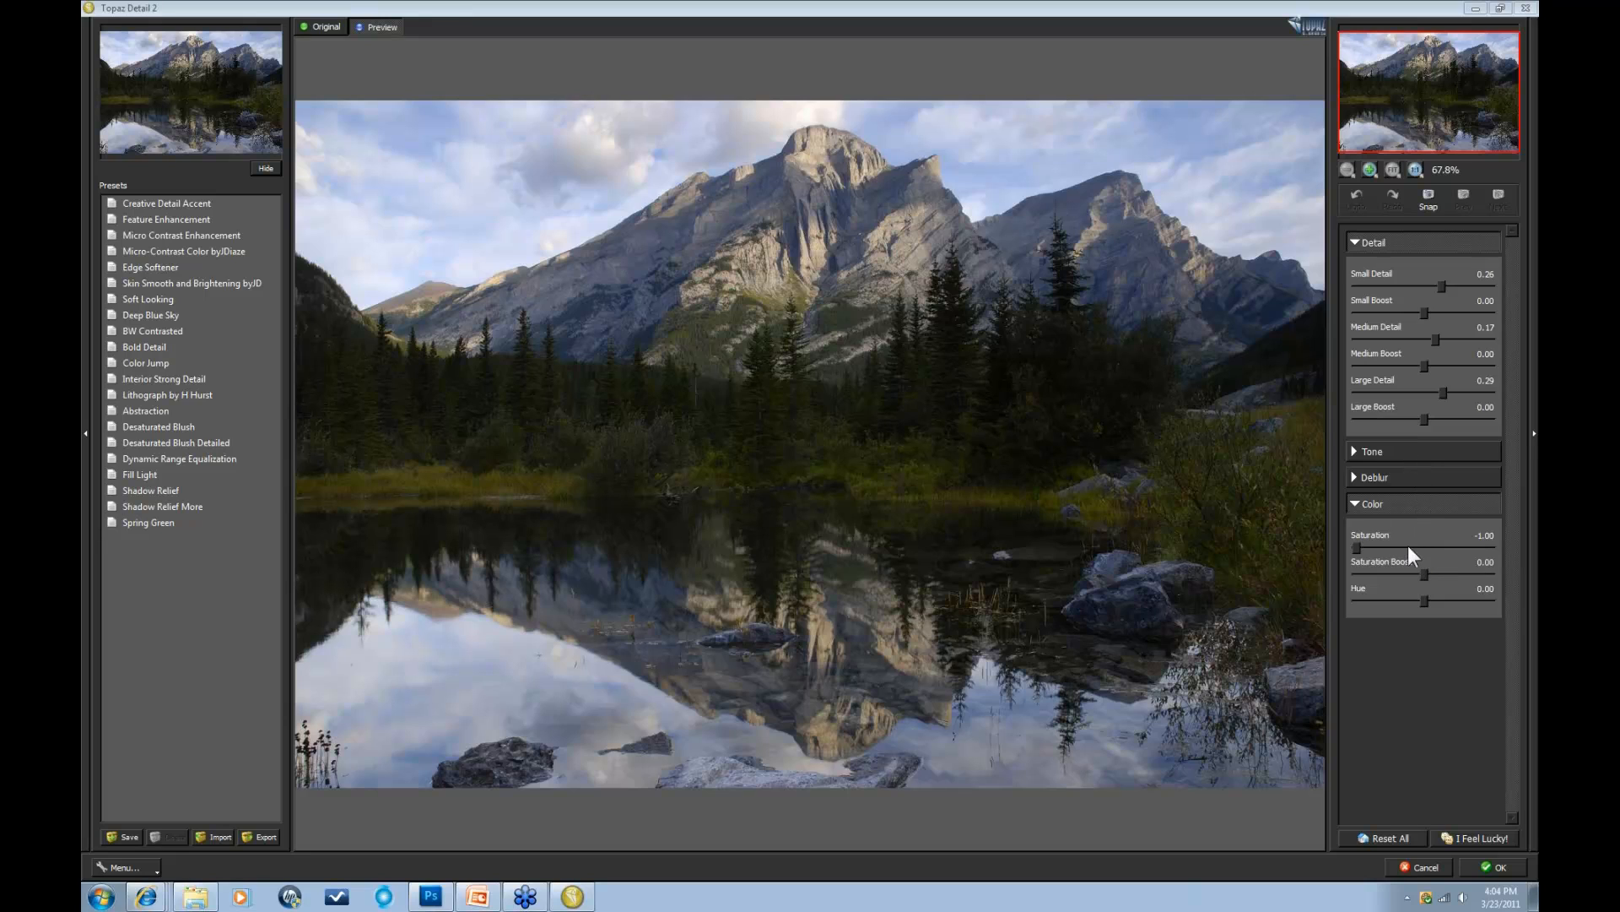
Step: Reset all filter adjustments and apply the Bold Detail preset
left_click(1404, 838)
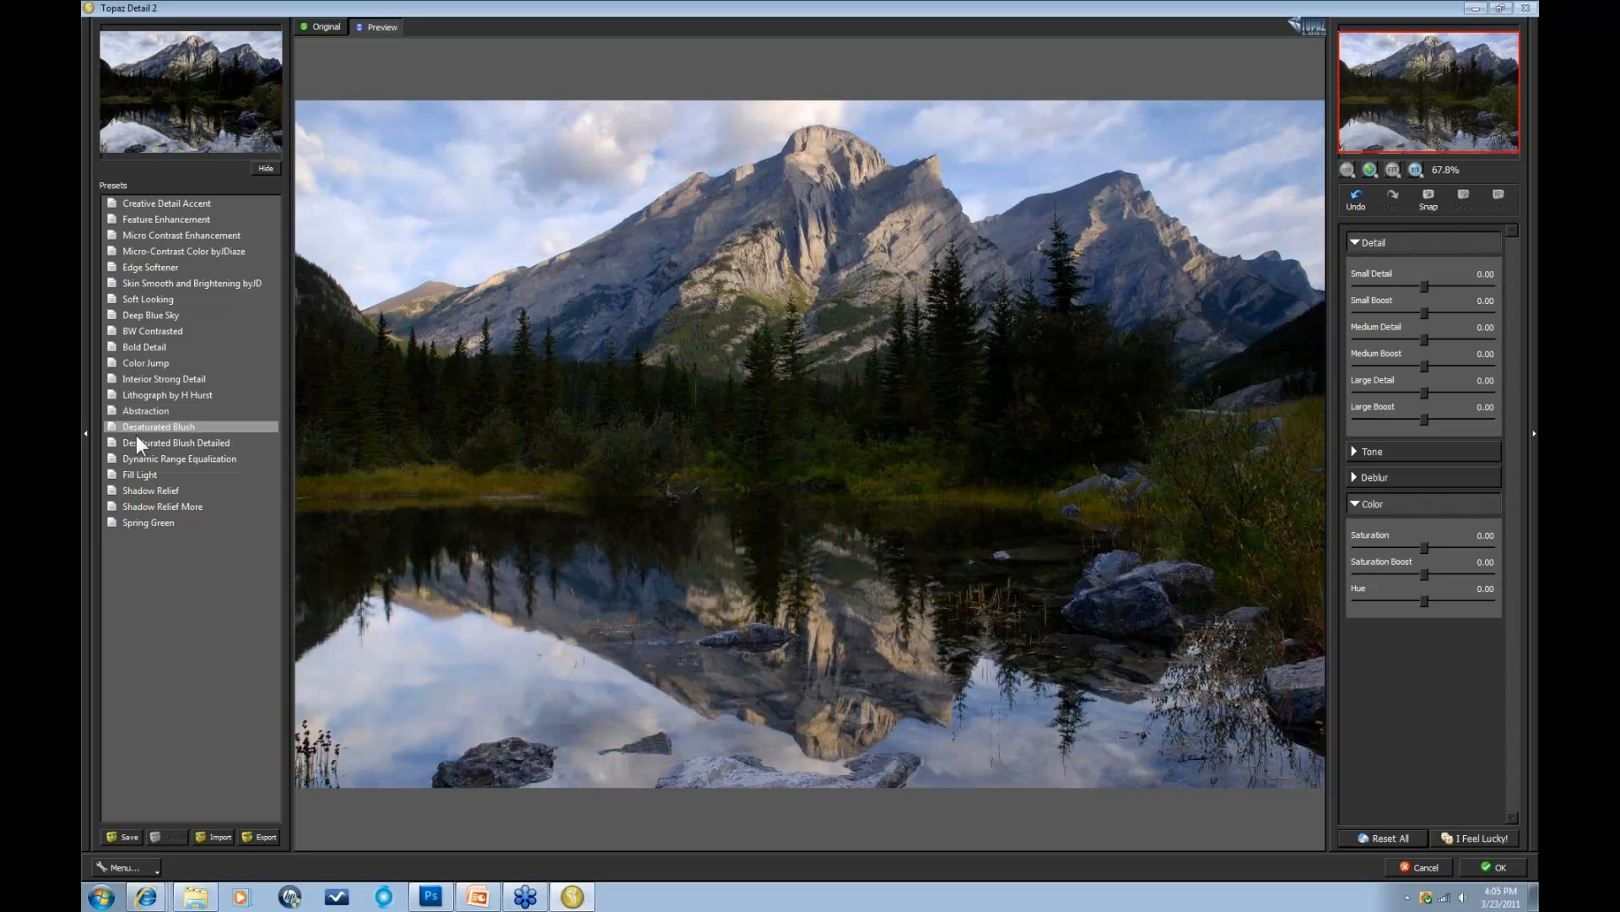
left_click(153, 350)
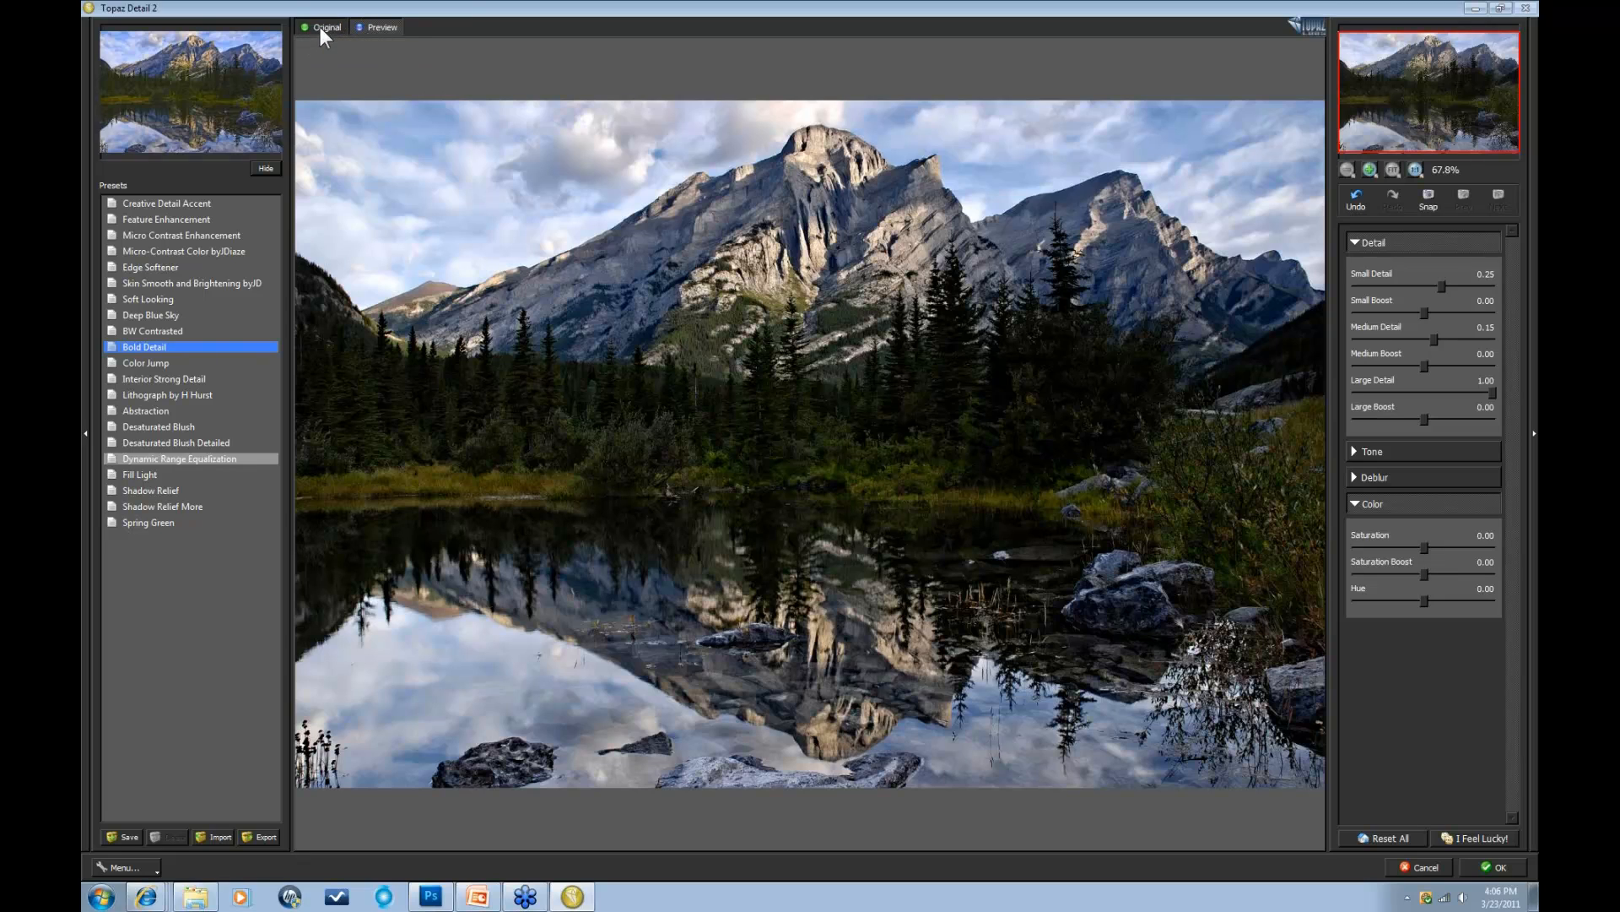
Step: Compare the Bold Detail preview with the original image several times
left_click(354, 26)
left_click(371, 73)
left_click(371, 73)
left_click(372, 93)
left_click(373, 93)
left_click(372, 92)
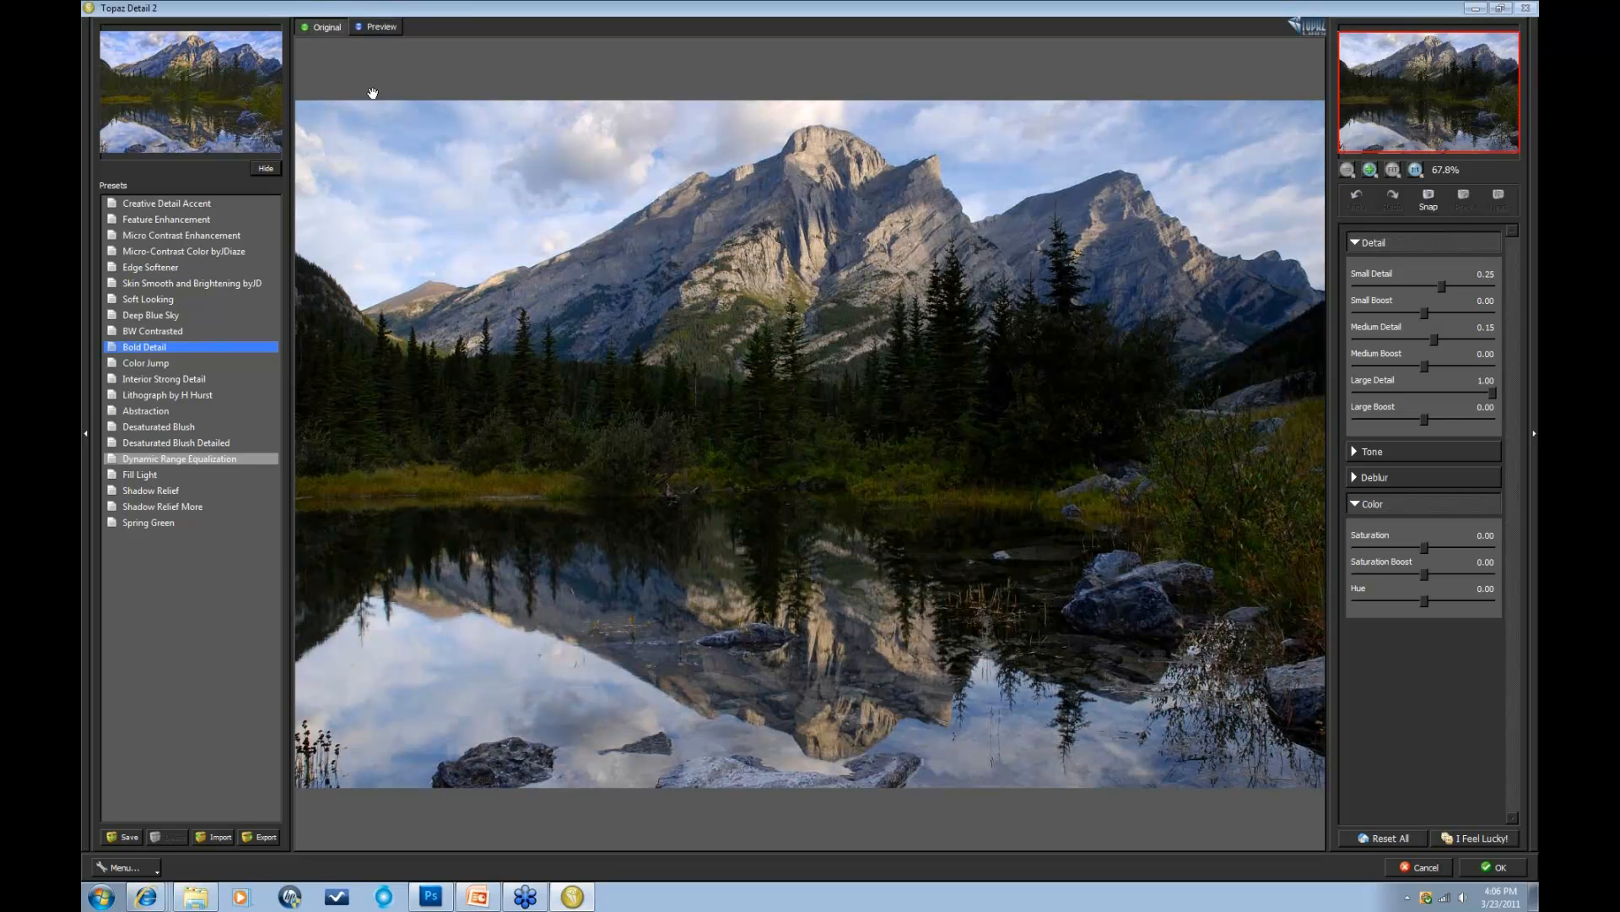
left_click(372, 93)
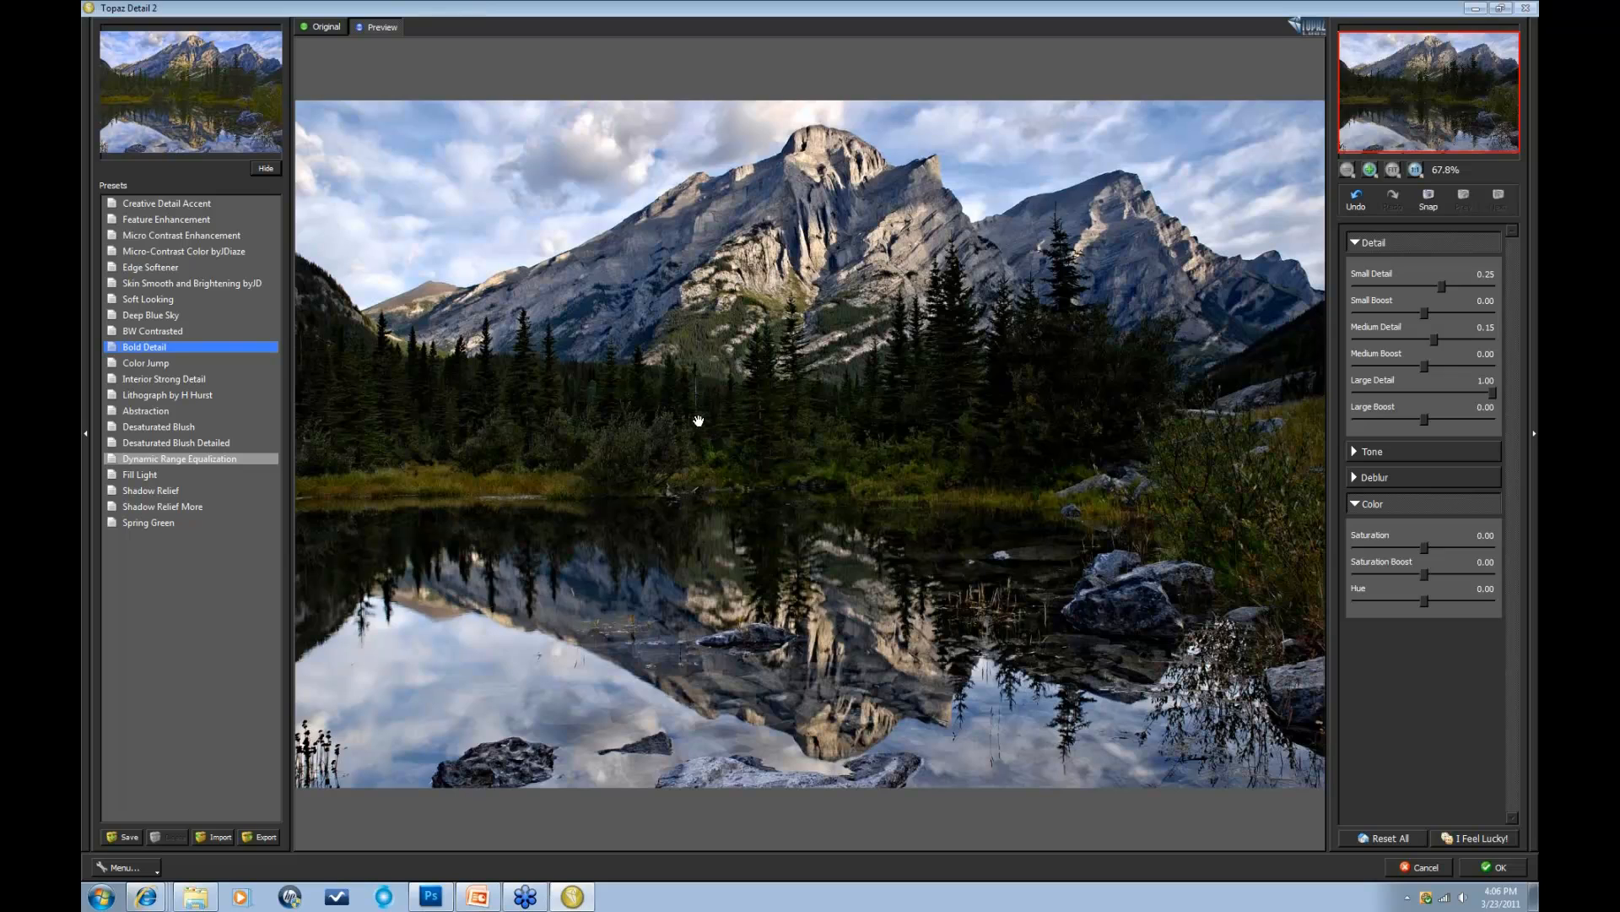
Step: Keep only the Detail settings expanded, set Small Boost to 0.22 and take a snapshot of the result
left_click(1352, 242)
left_click(1353, 319)
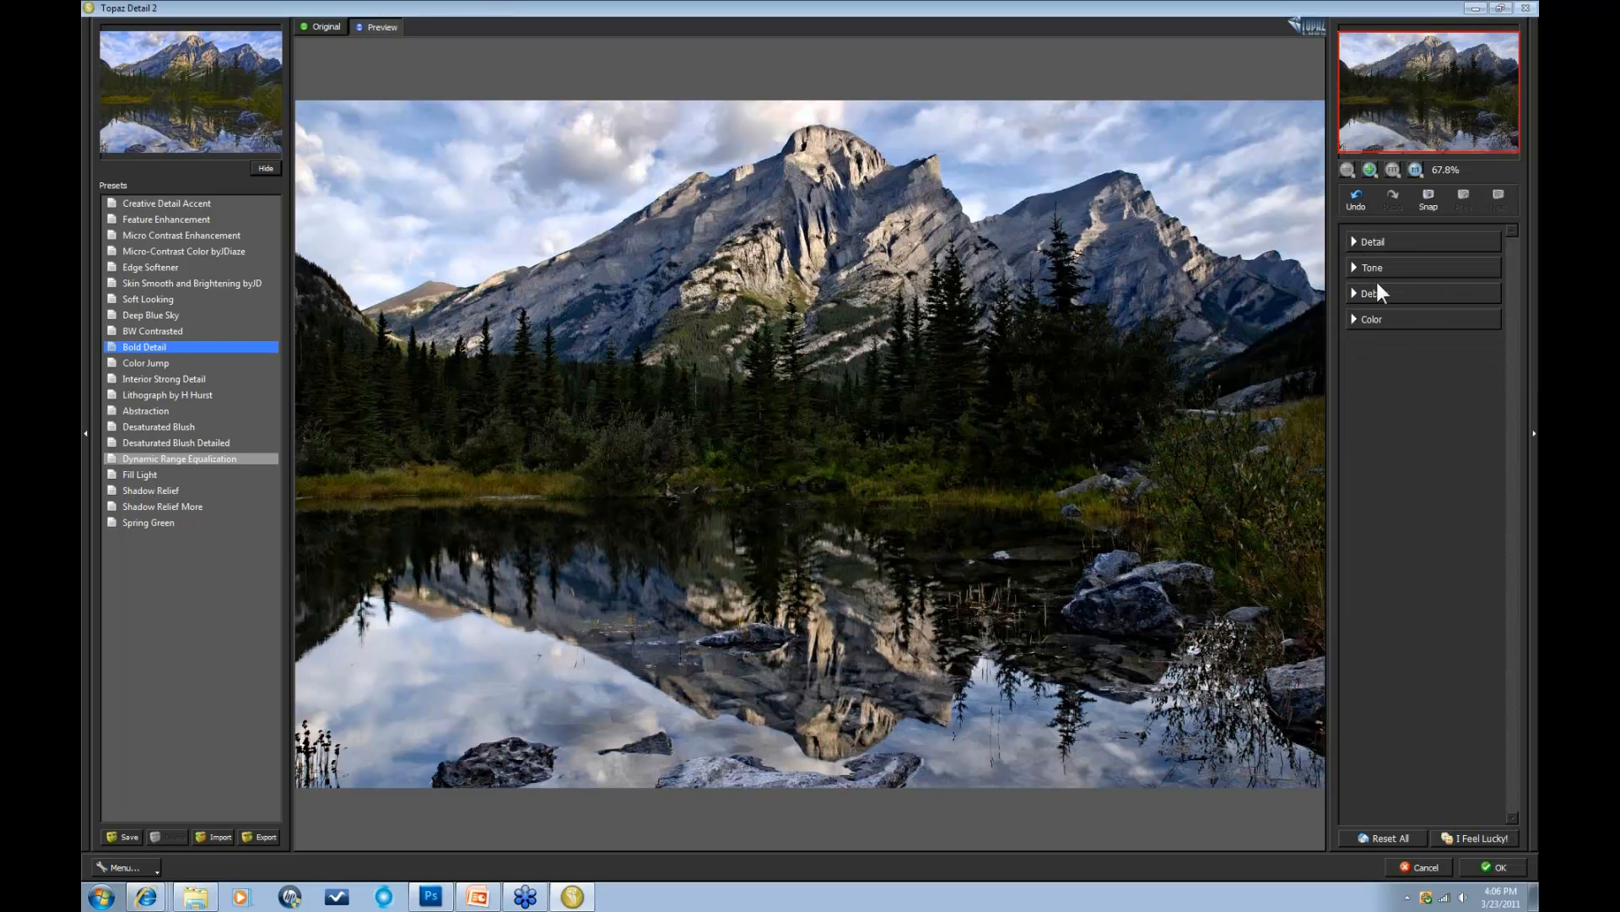
left_click(1352, 242)
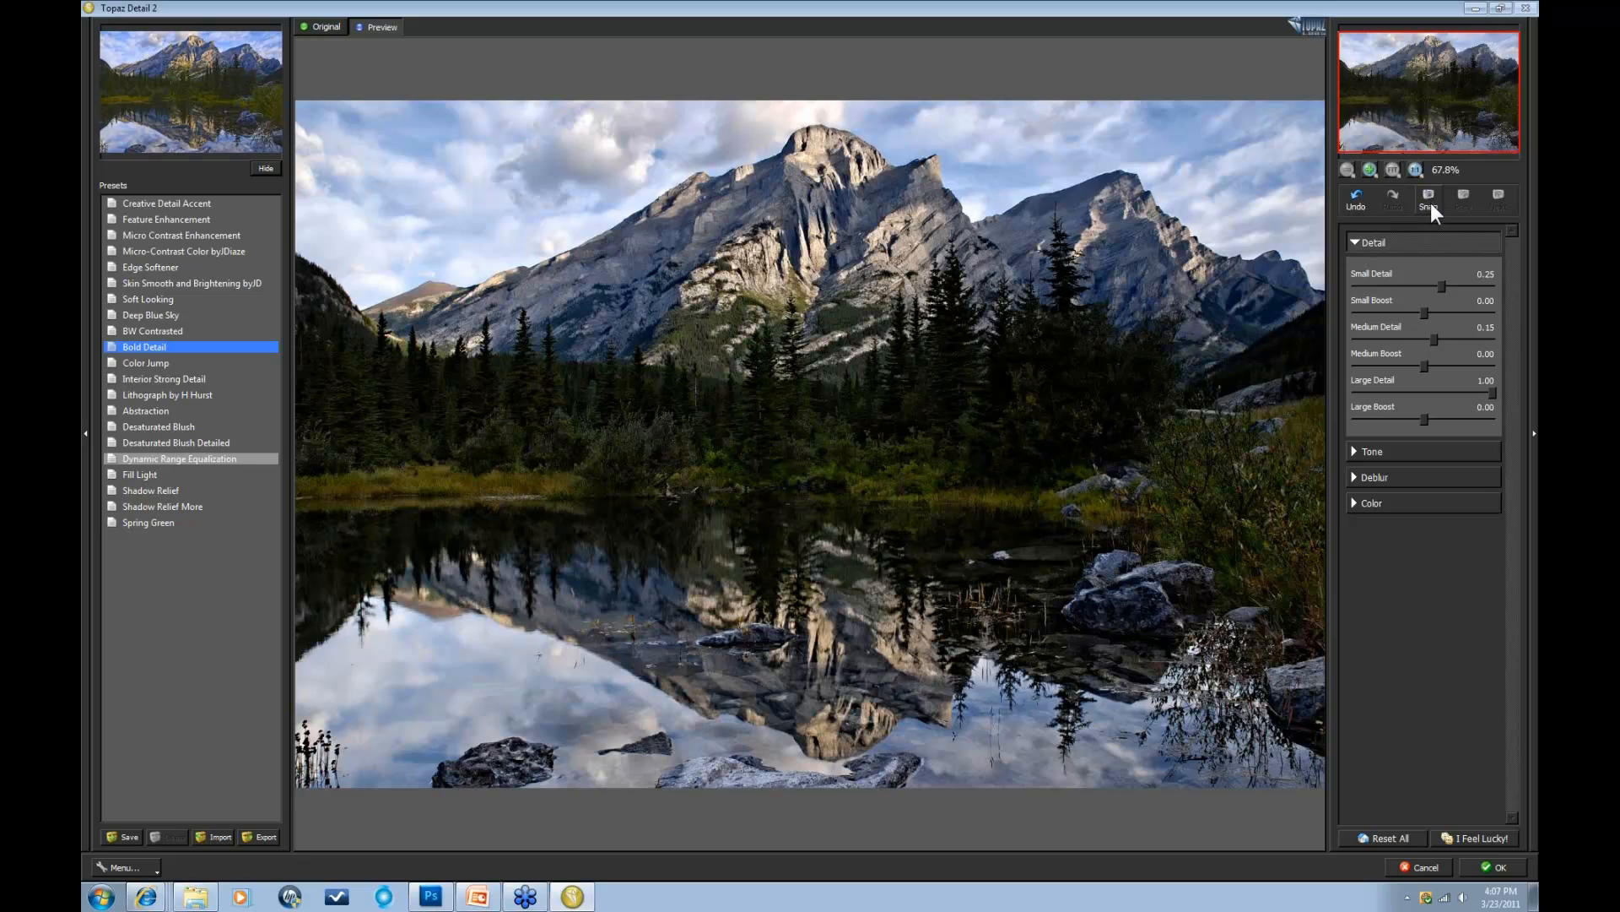
left_click(1440, 309)
left_click(1428, 195)
Step: Reset all adjustments, restore the first snapshot and inspect its detail up close
left_click(1376, 838)
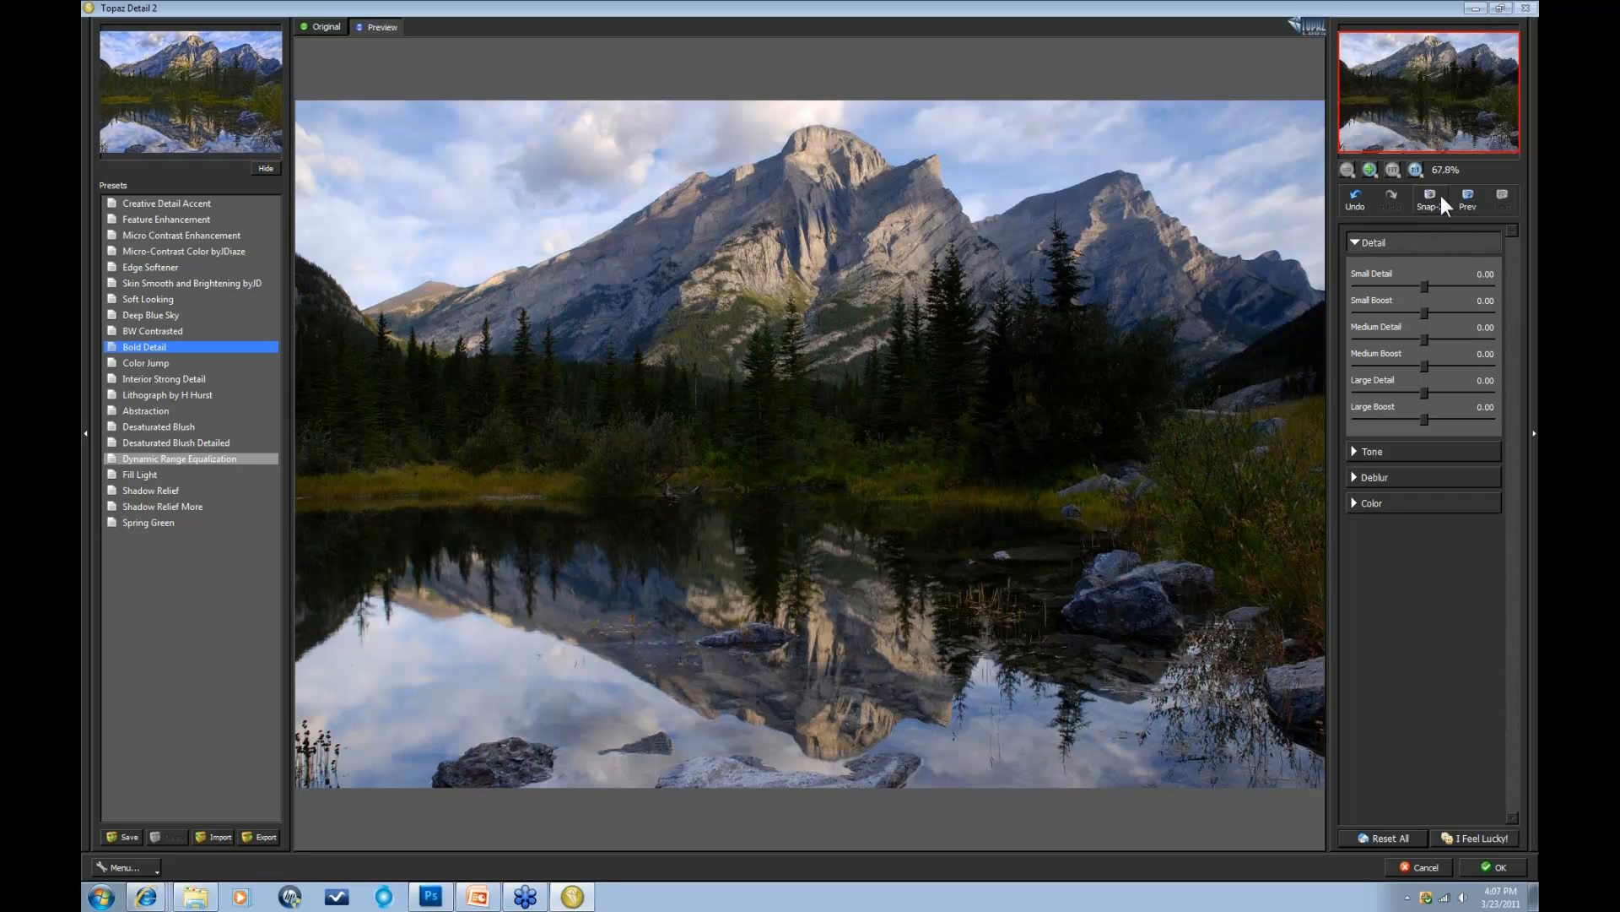
left_click(1466, 190)
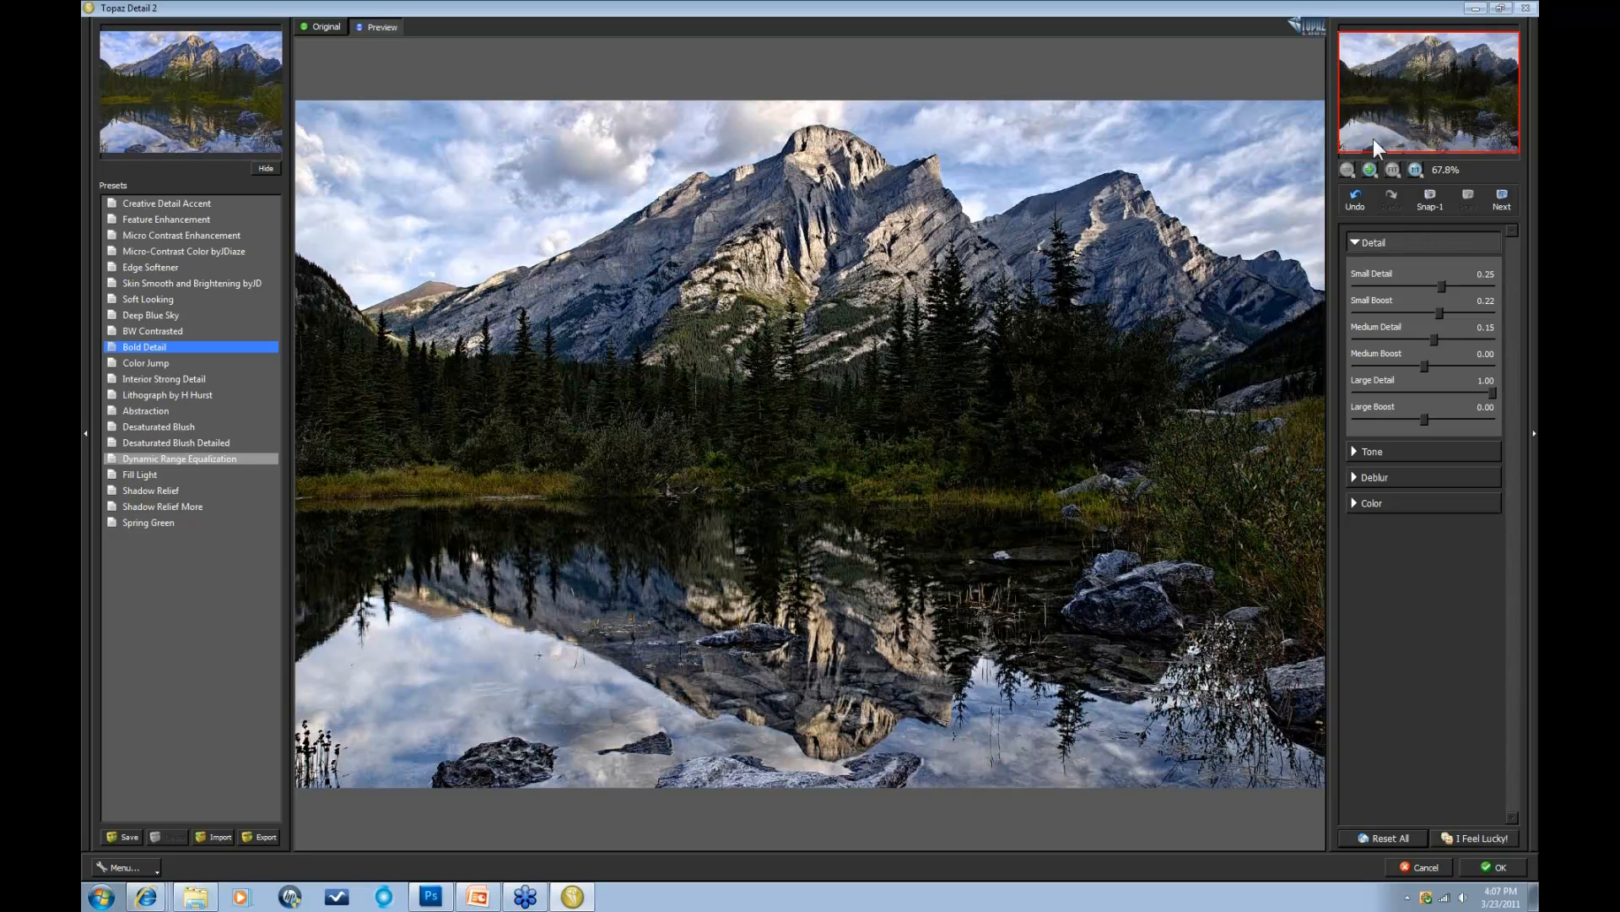
left_click(1369, 169)
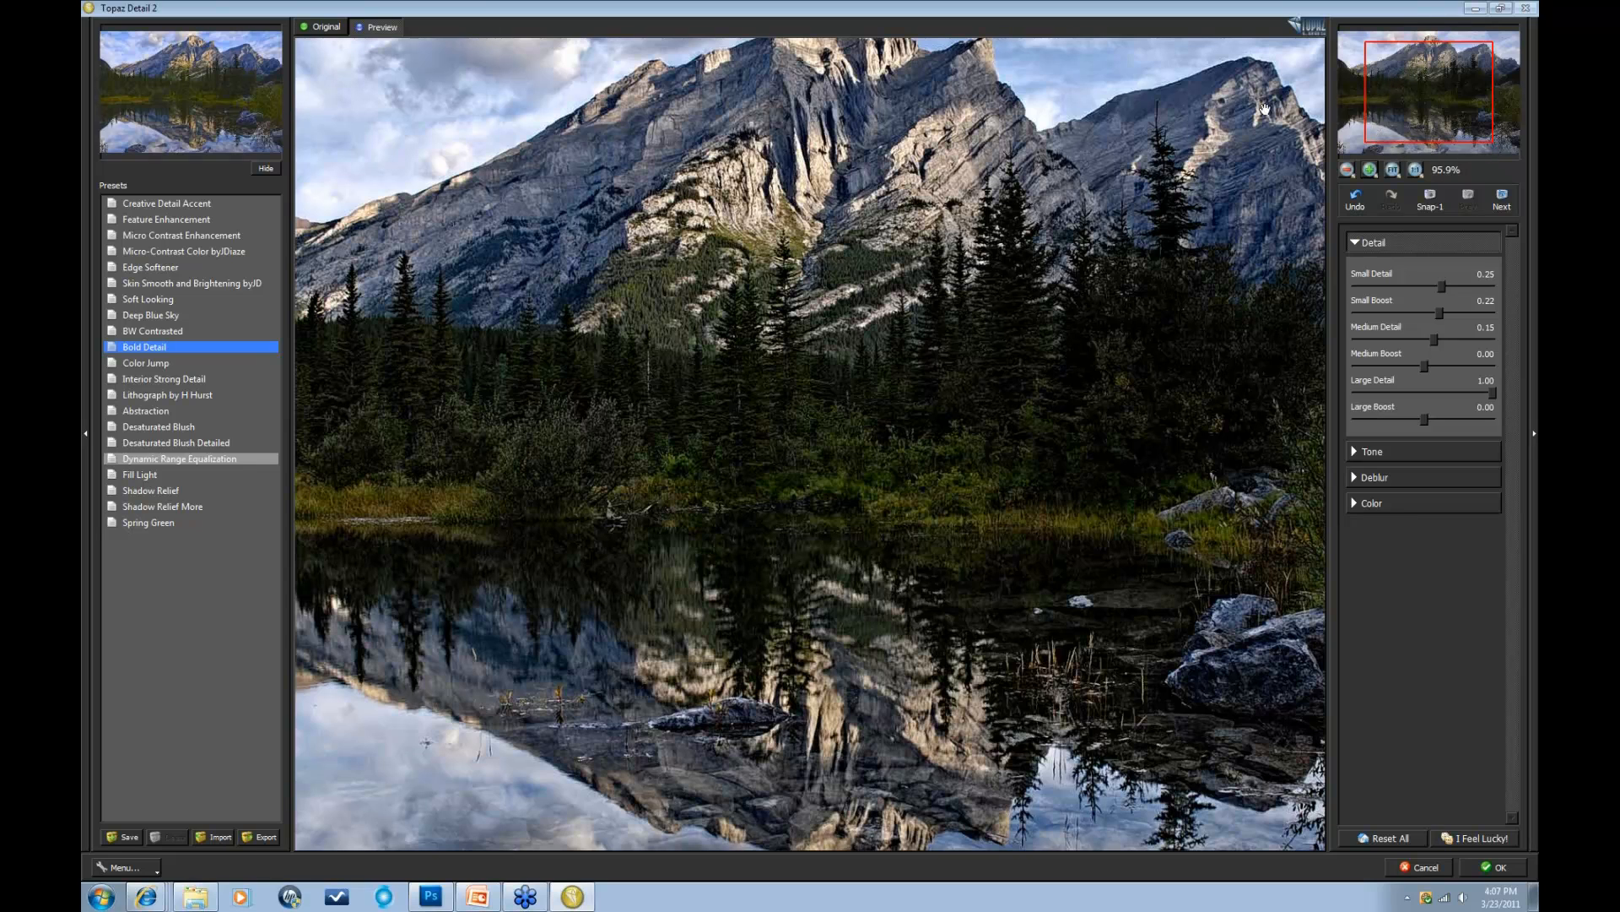
left_click(1346, 169)
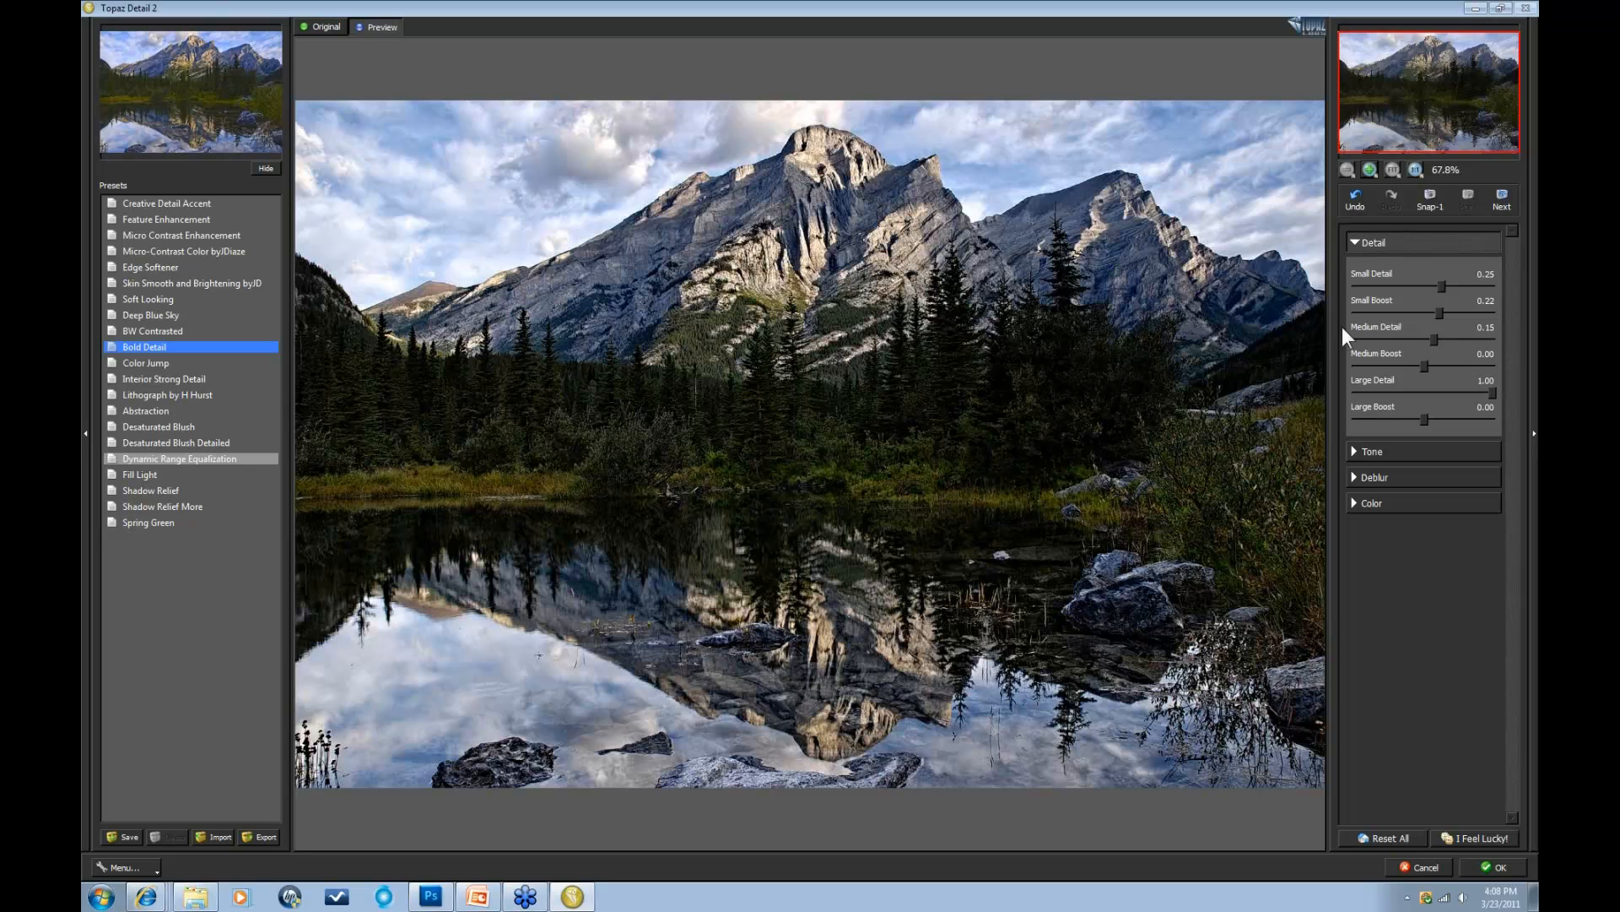
Step: Reset all adjustments, set Small Detail to 0.31 and Small Boost to 0.10, and compare with the original
left_click(1385, 836)
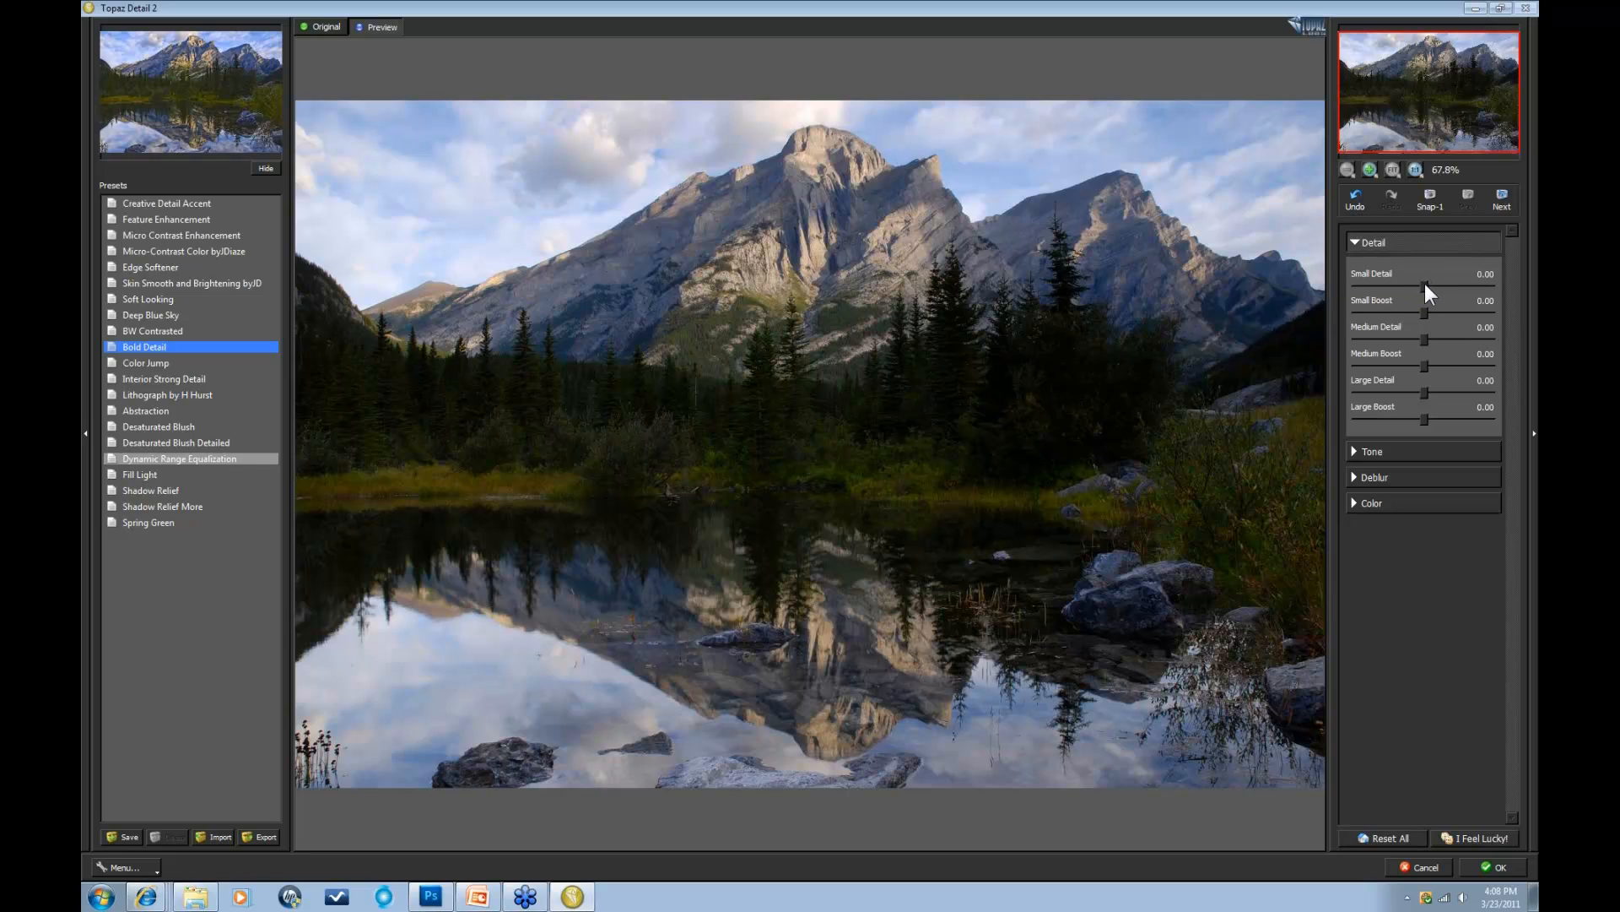
left_click_drag(1426, 284, 1446, 285)
key("space")
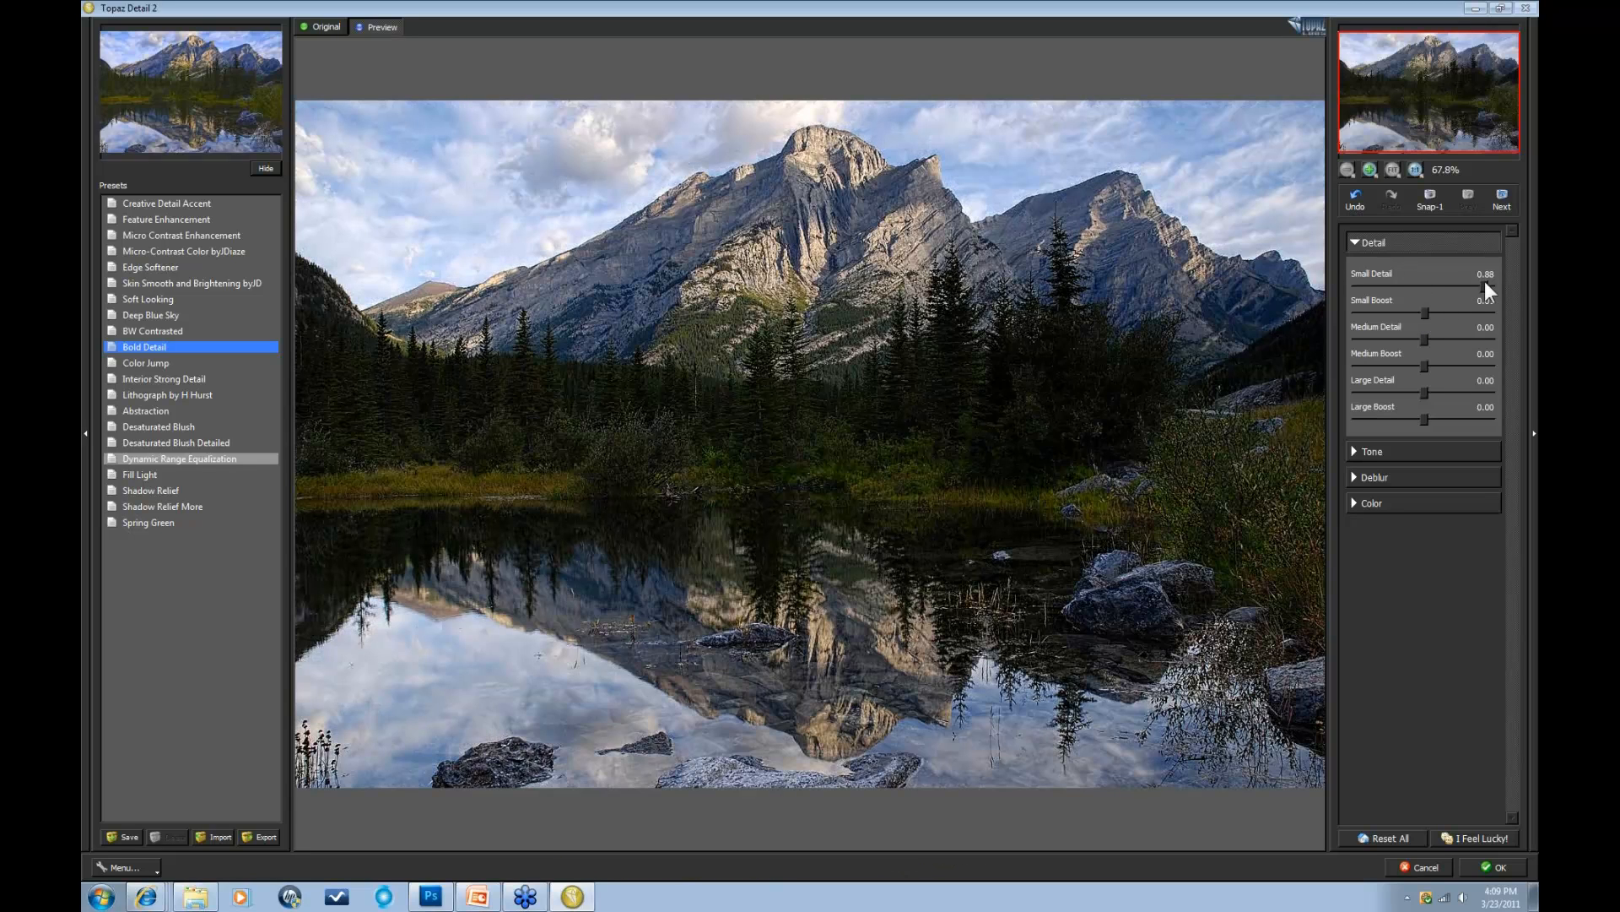
left_click_drag(1484, 283, 1446, 284)
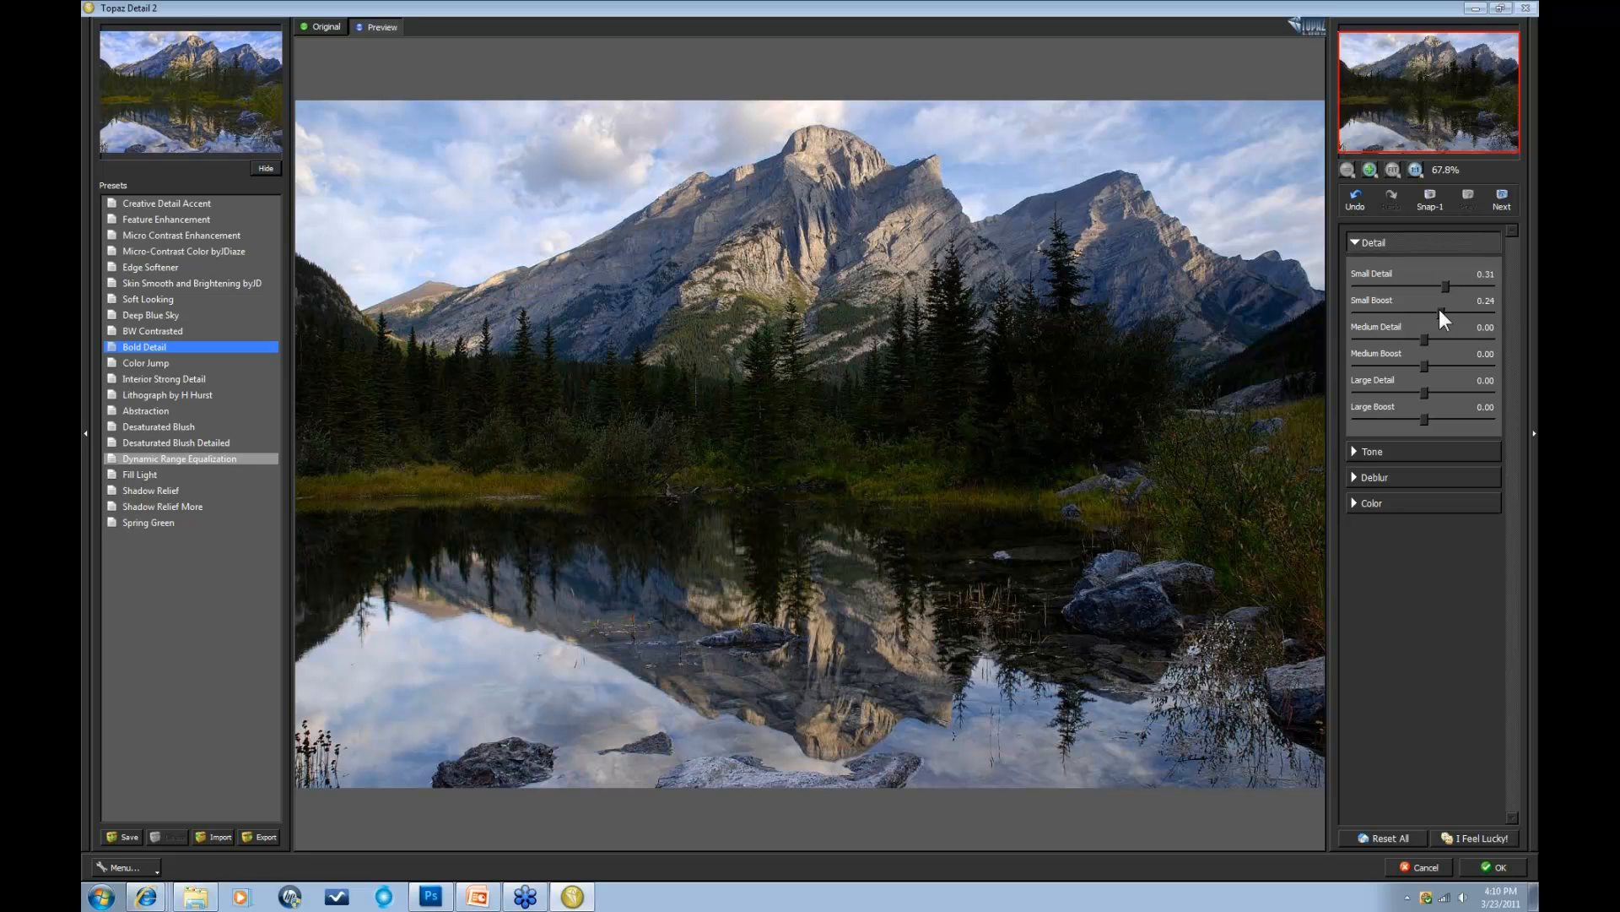
left_click_drag(1439, 309, 1436, 309)
left_click(1205, 354)
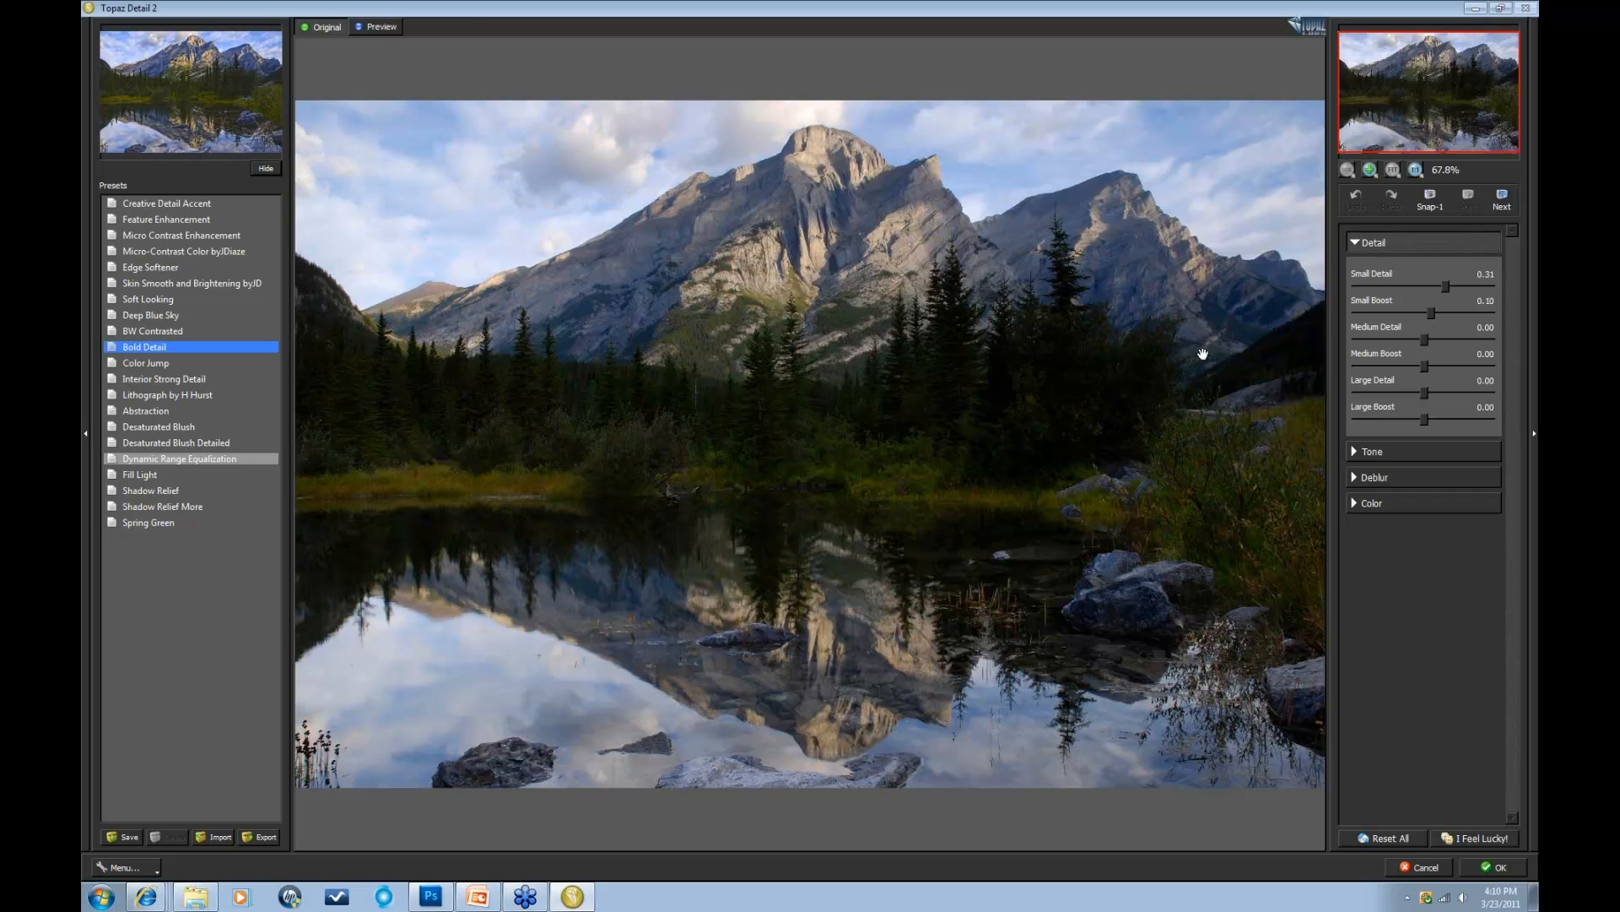
left_click(1202, 354)
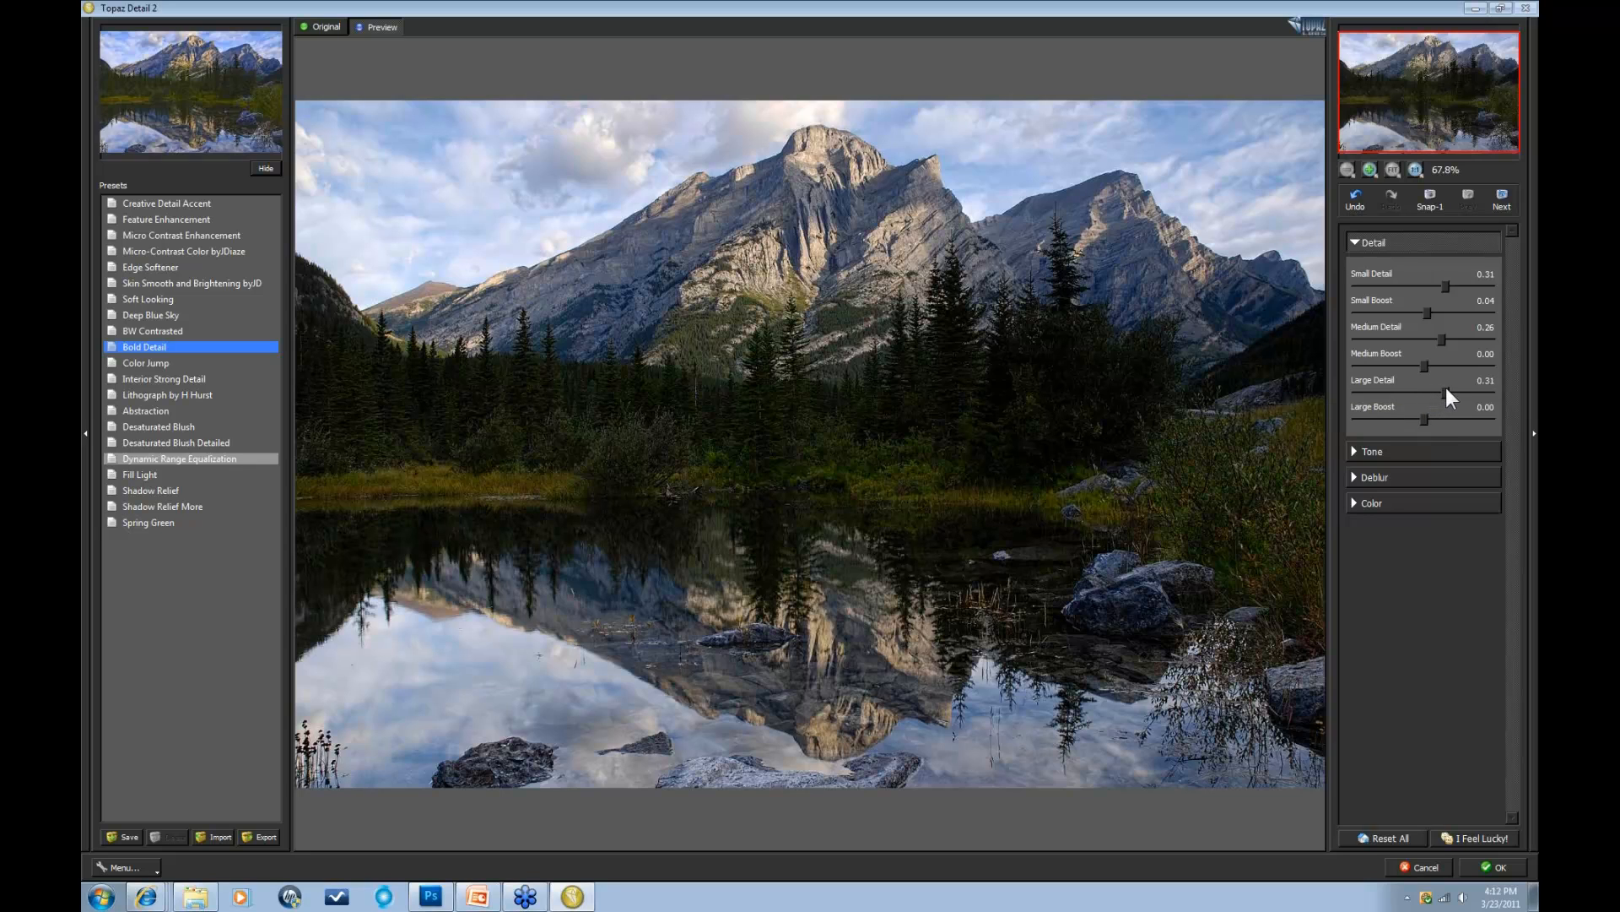
Step: Try different Large Detail strengths and set Large Detail to 0.30
left_click(1446, 389)
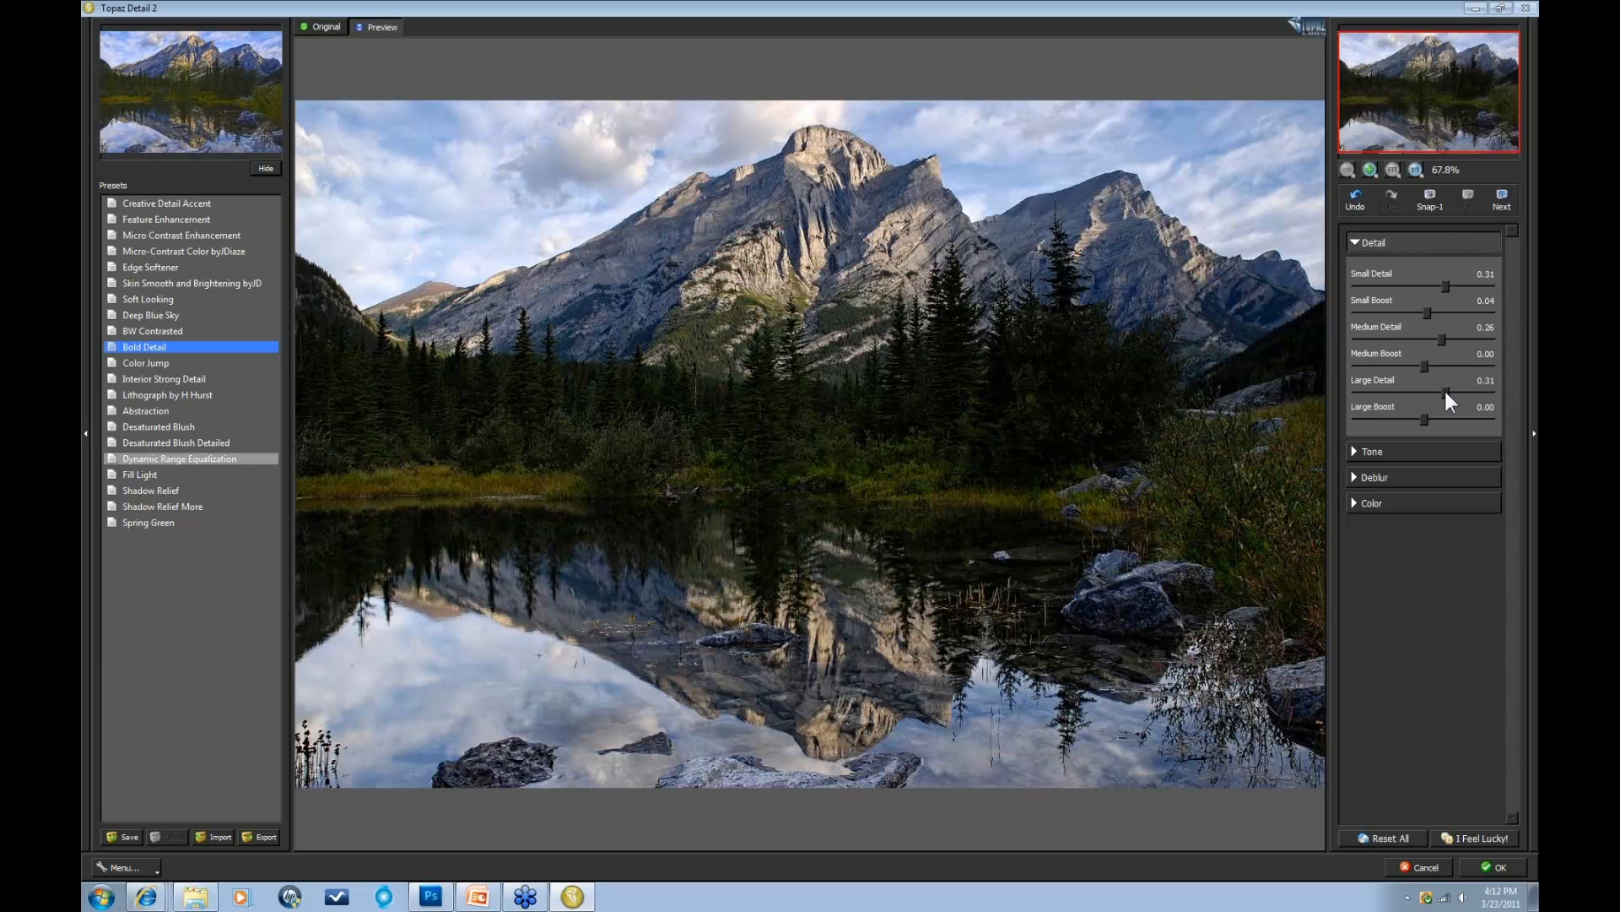
left_click_drag(1437, 391, 1432, 390)
left_click_drag(1422, 392, 1421, 392)
Step: Expand the Tone settings, collapse the Detail settings and set Brightness to 0.06
left_click(1357, 452)
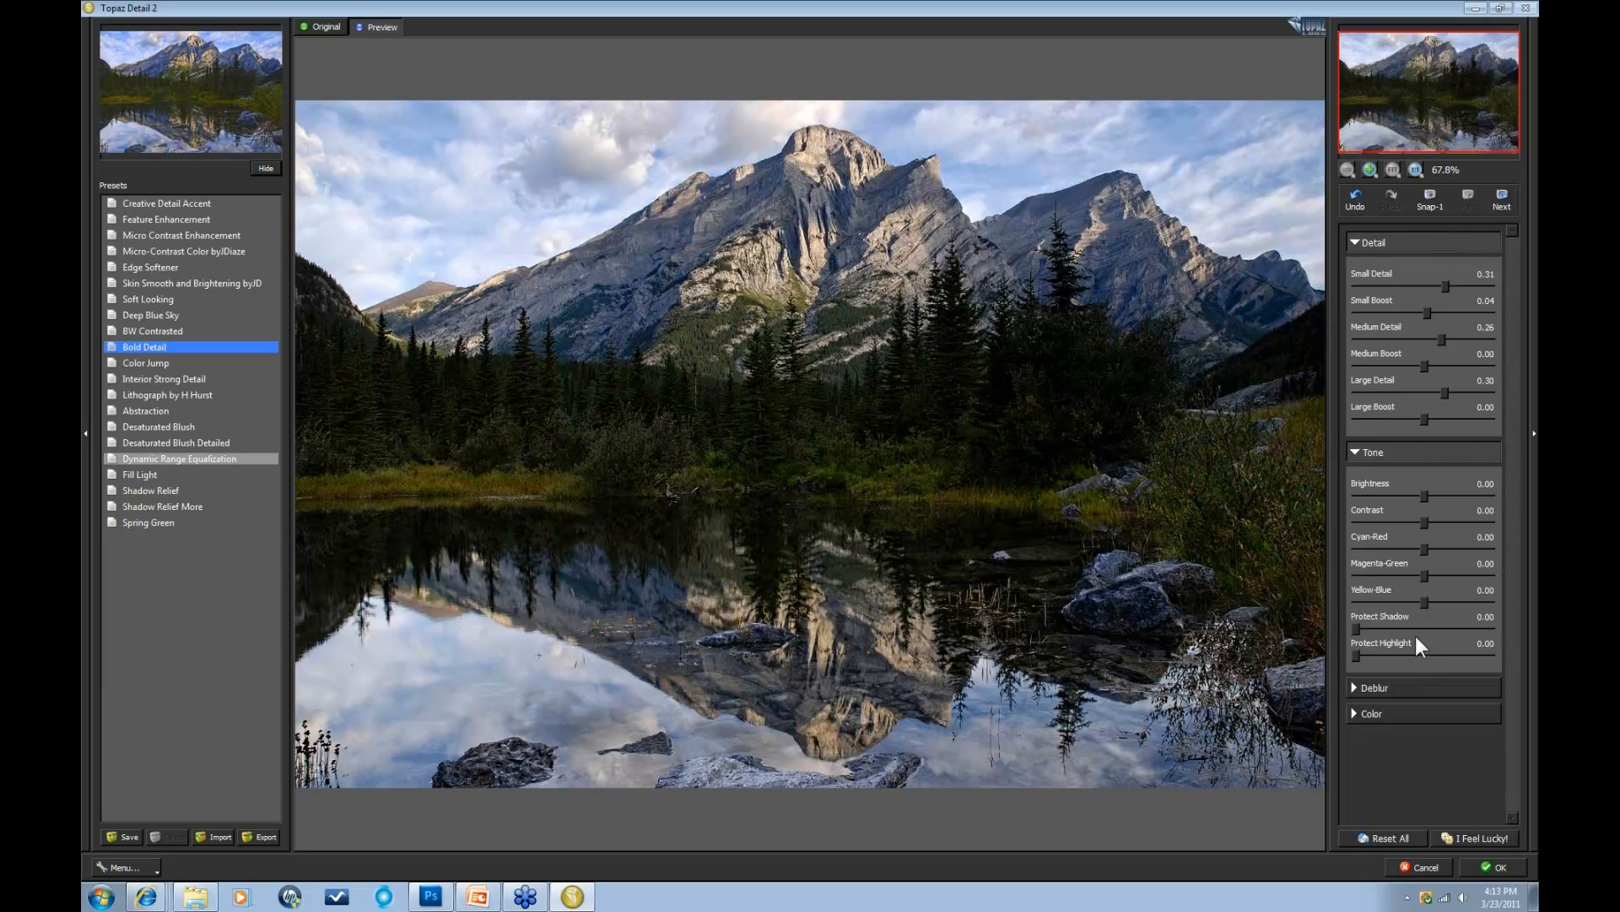
left_click(1355, 240)
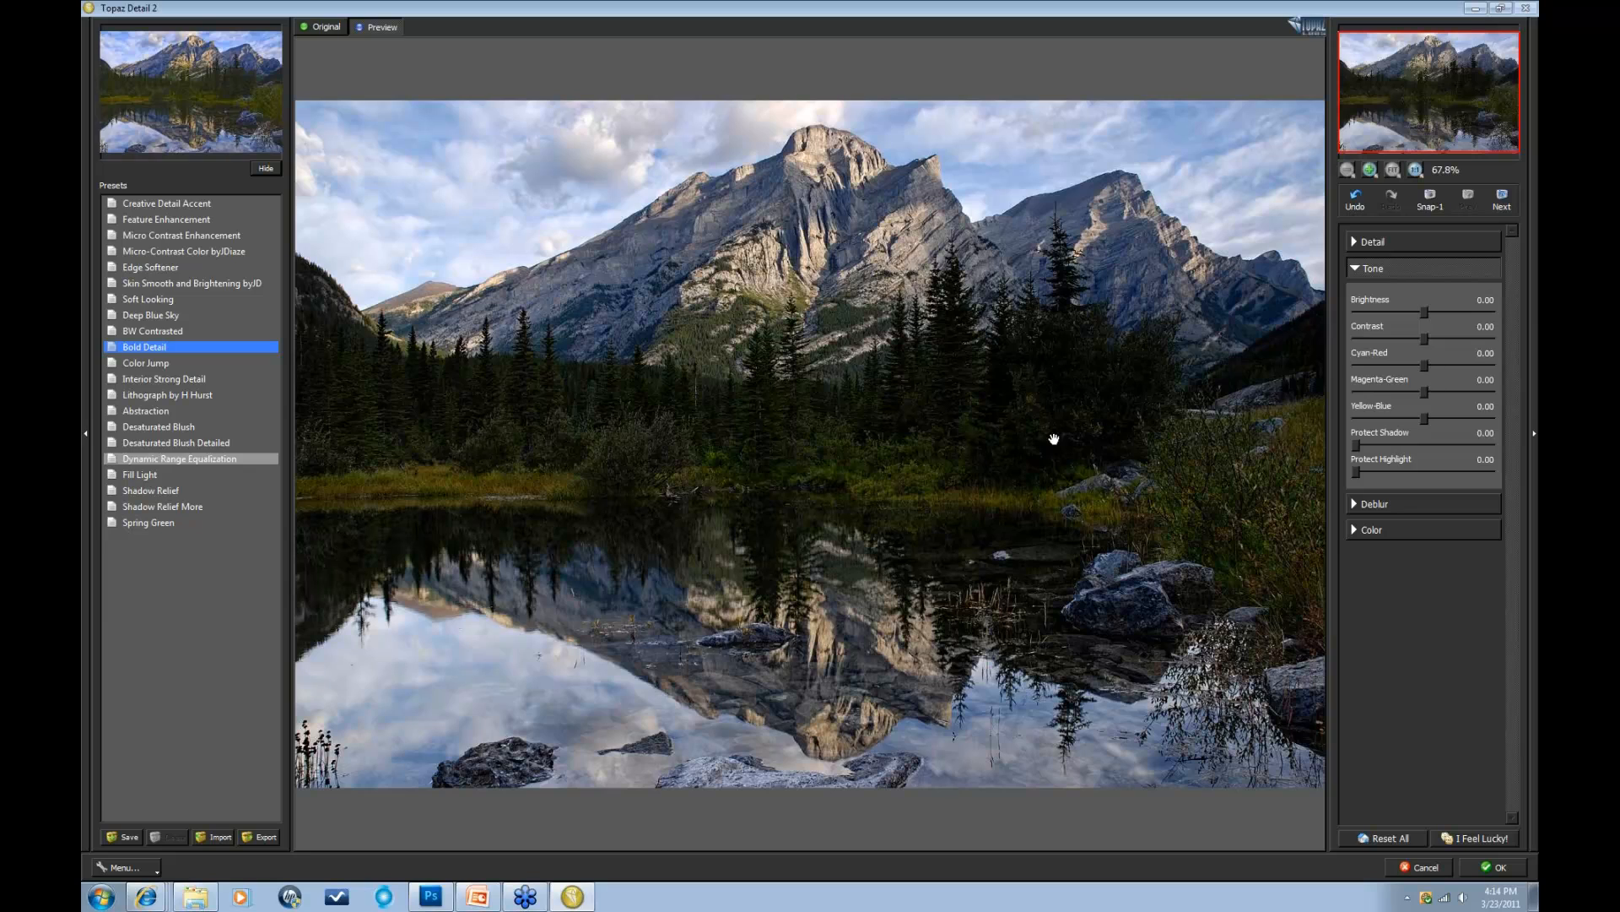
left_click_drag(1426, 310, 1429, 310)
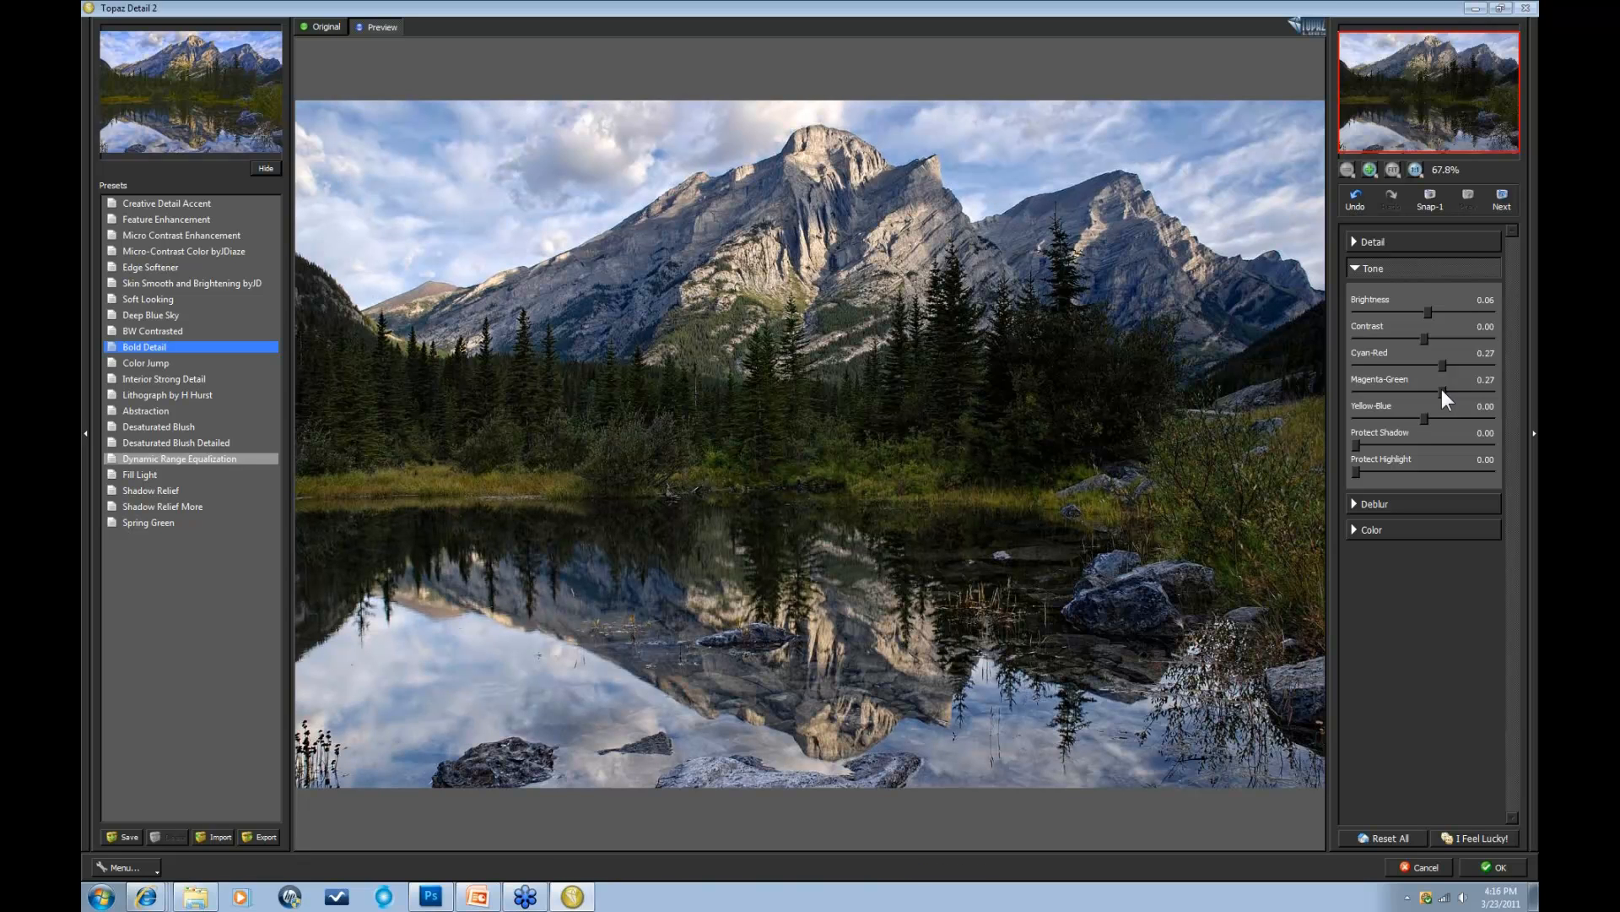
Step: Try Magenta-Green in both directions and set it to 0.24
left_click(1446, 392)
left_click_drag(1440, 391, 1378, 392)
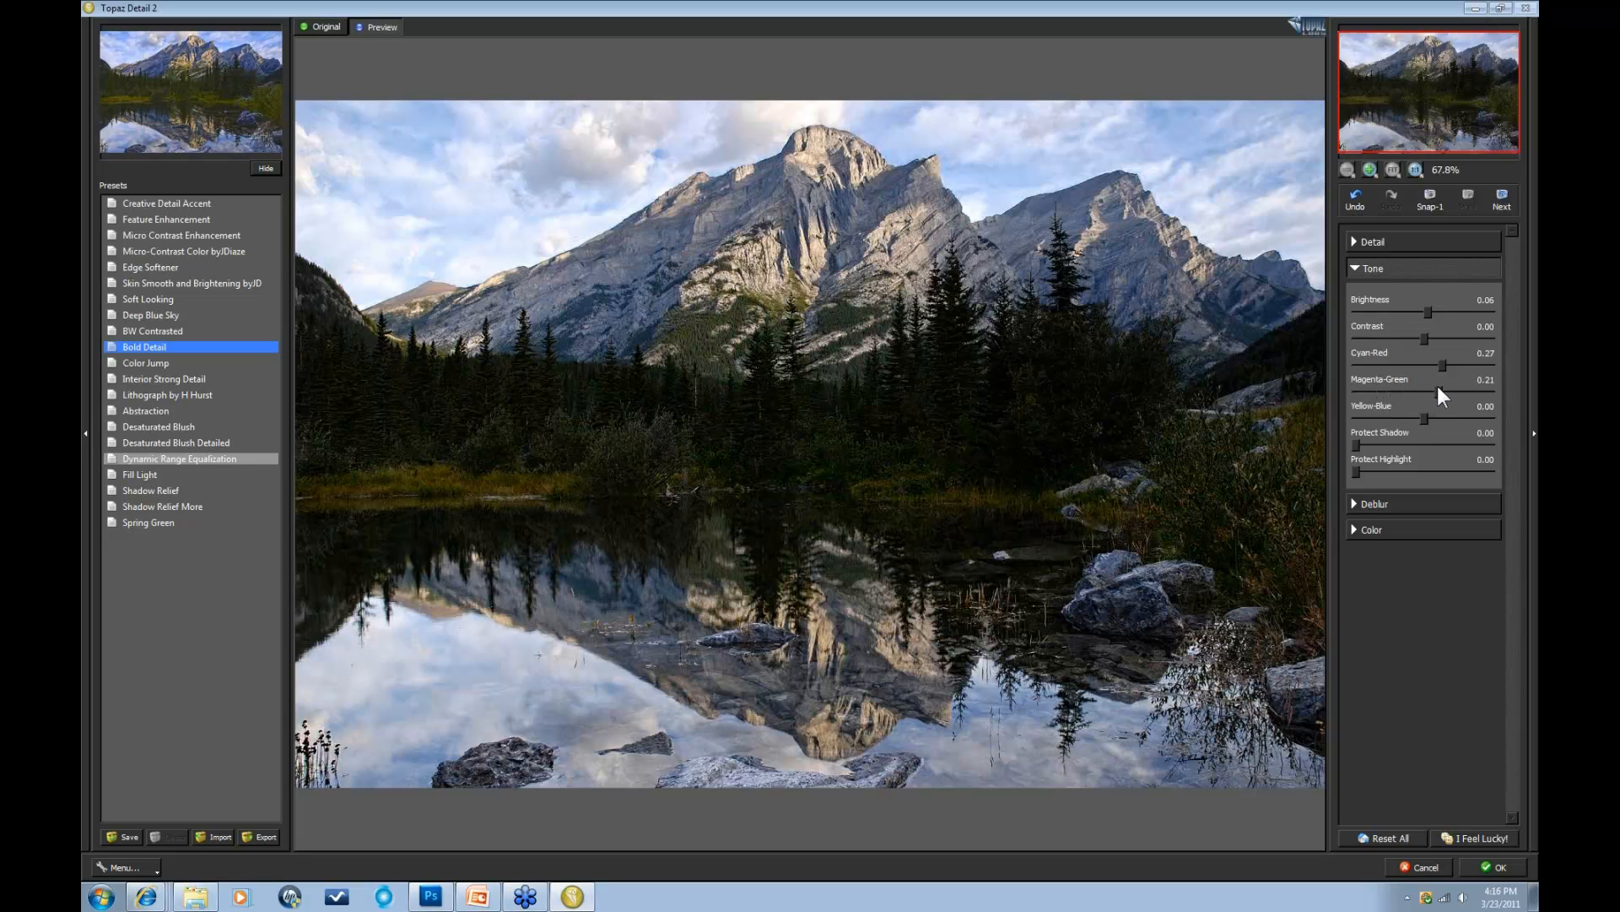
left_click_drag(1441, 387, 1436, 385)
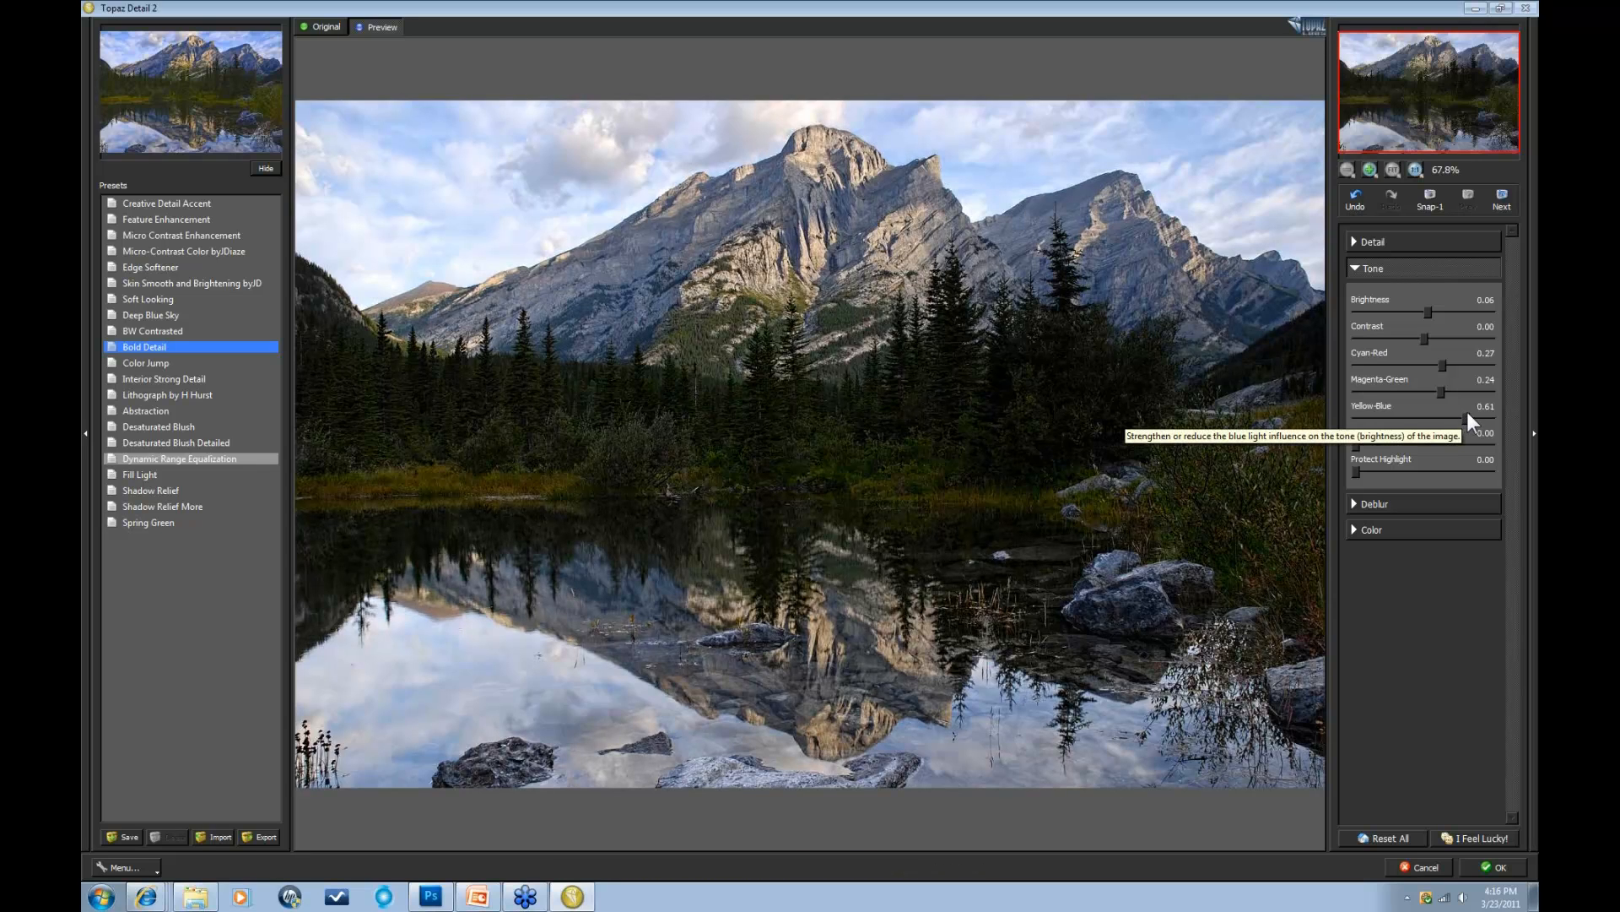
Step: Try Yellow-Blue in both directions, set it to -0.20 and compare the preview with the original
left_click_drag(1466, 417, 1465, 417)
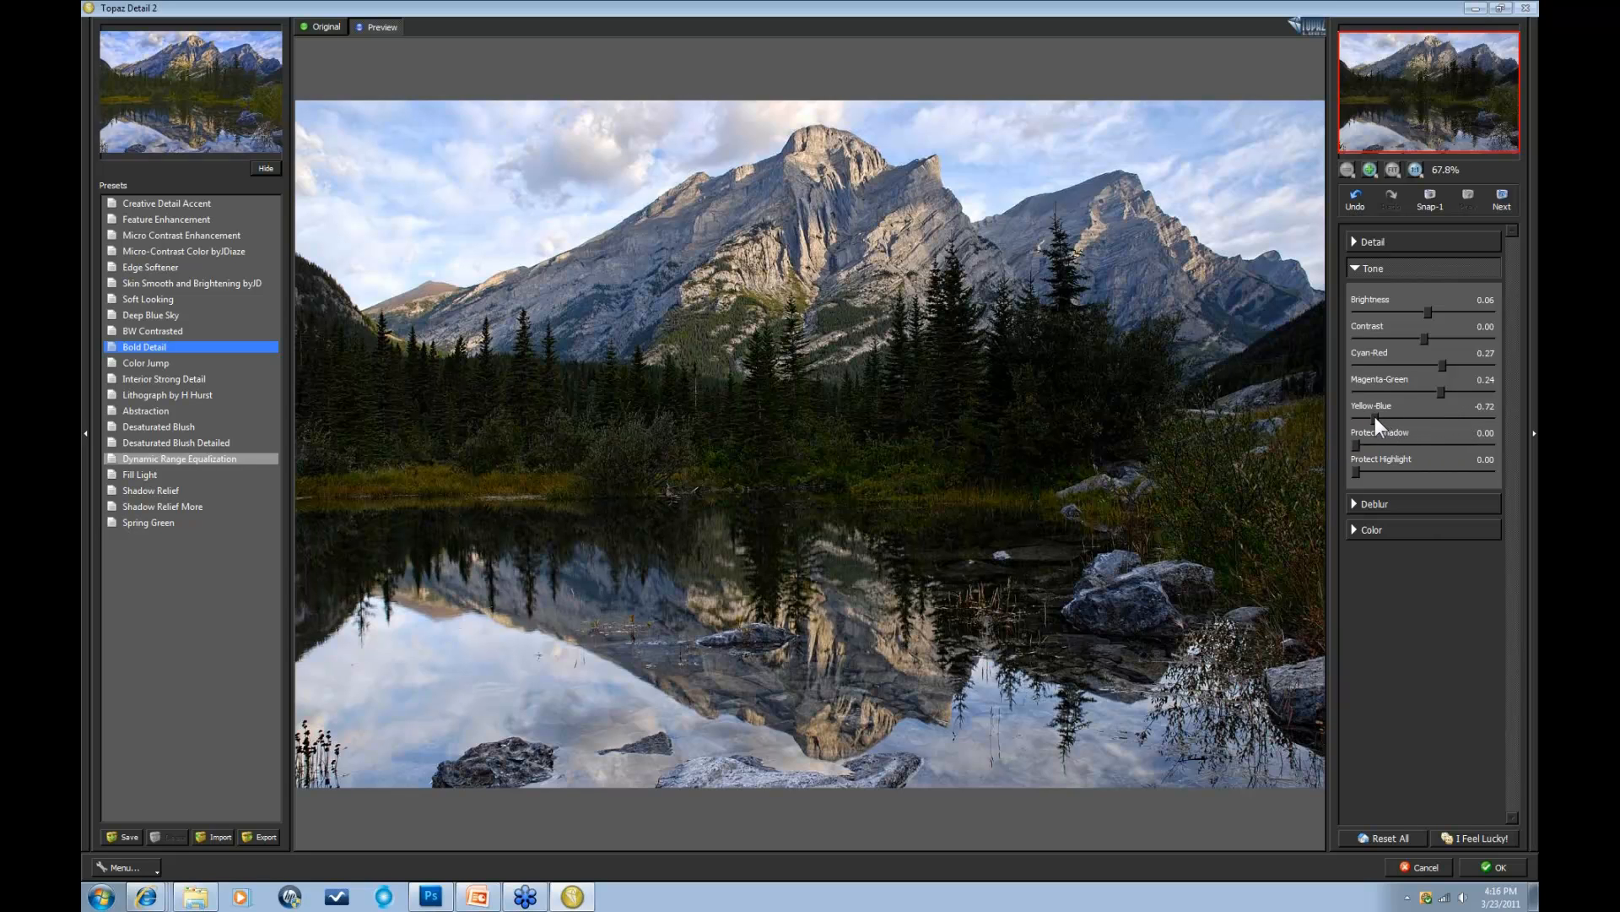
left_click_drag(1374, 417, 1374, 413)
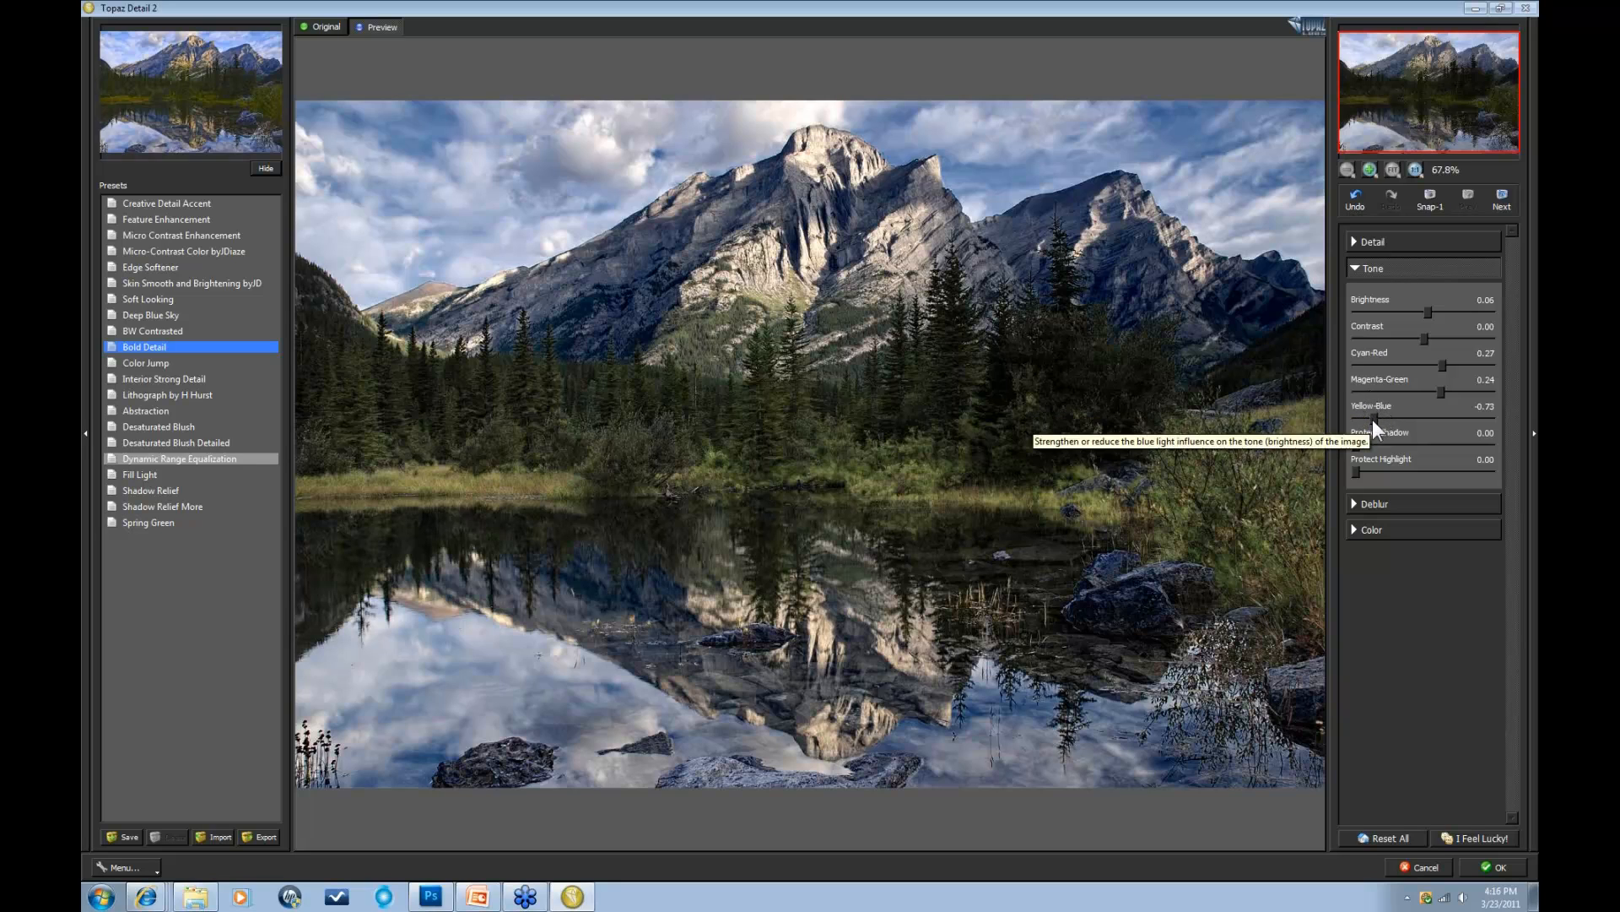
left_click_drag(1373, 419, 1375, 419)
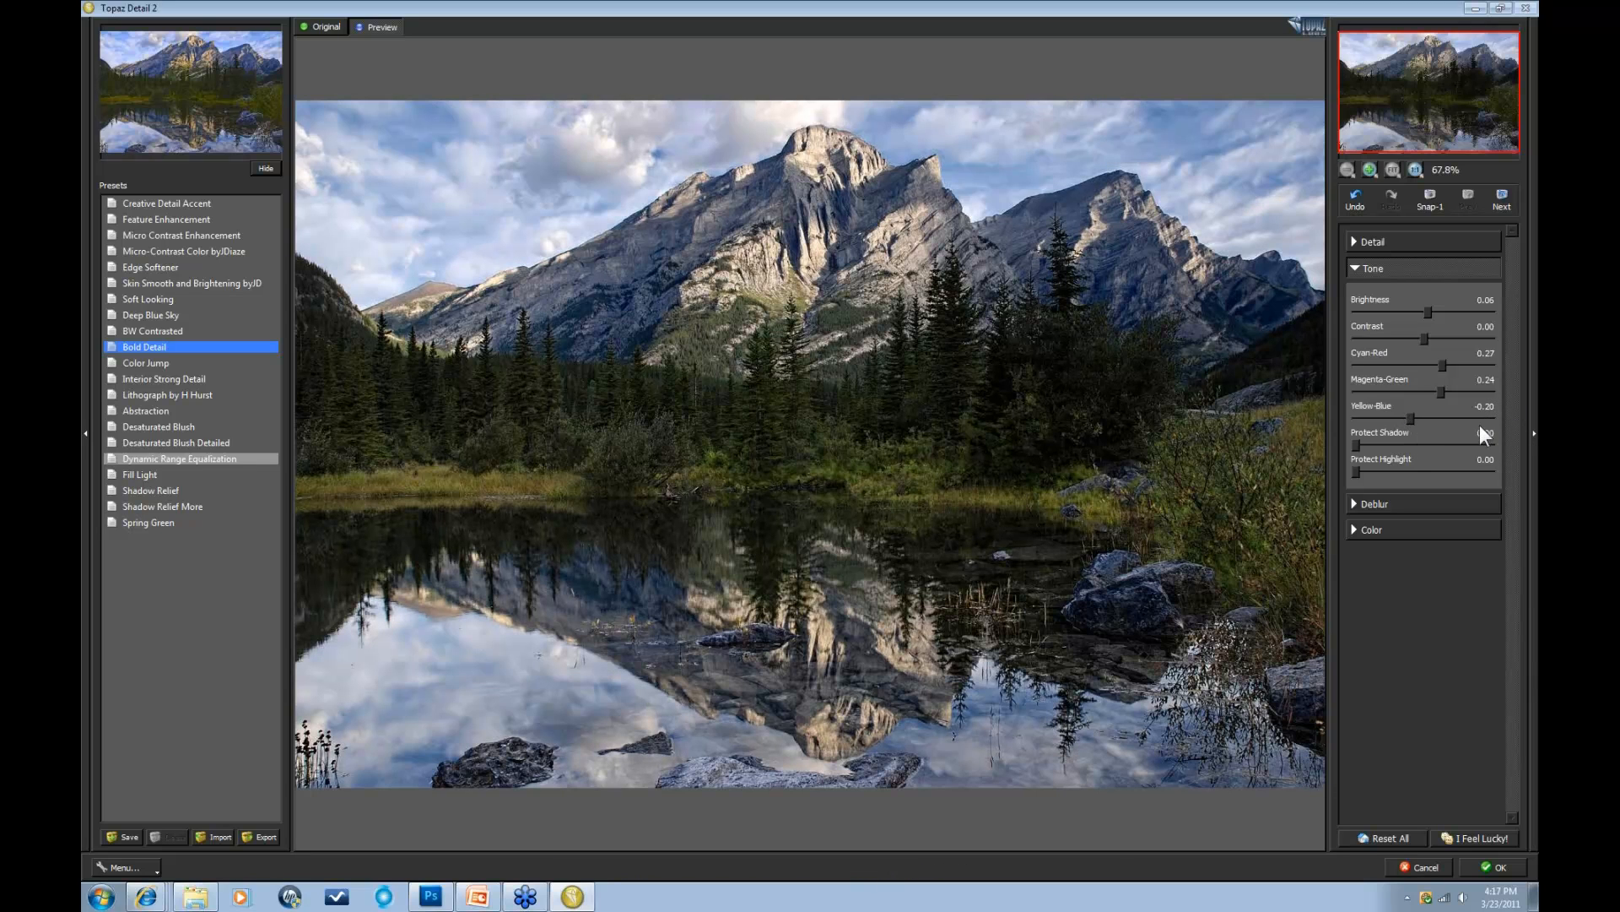
left_click(820, 209)
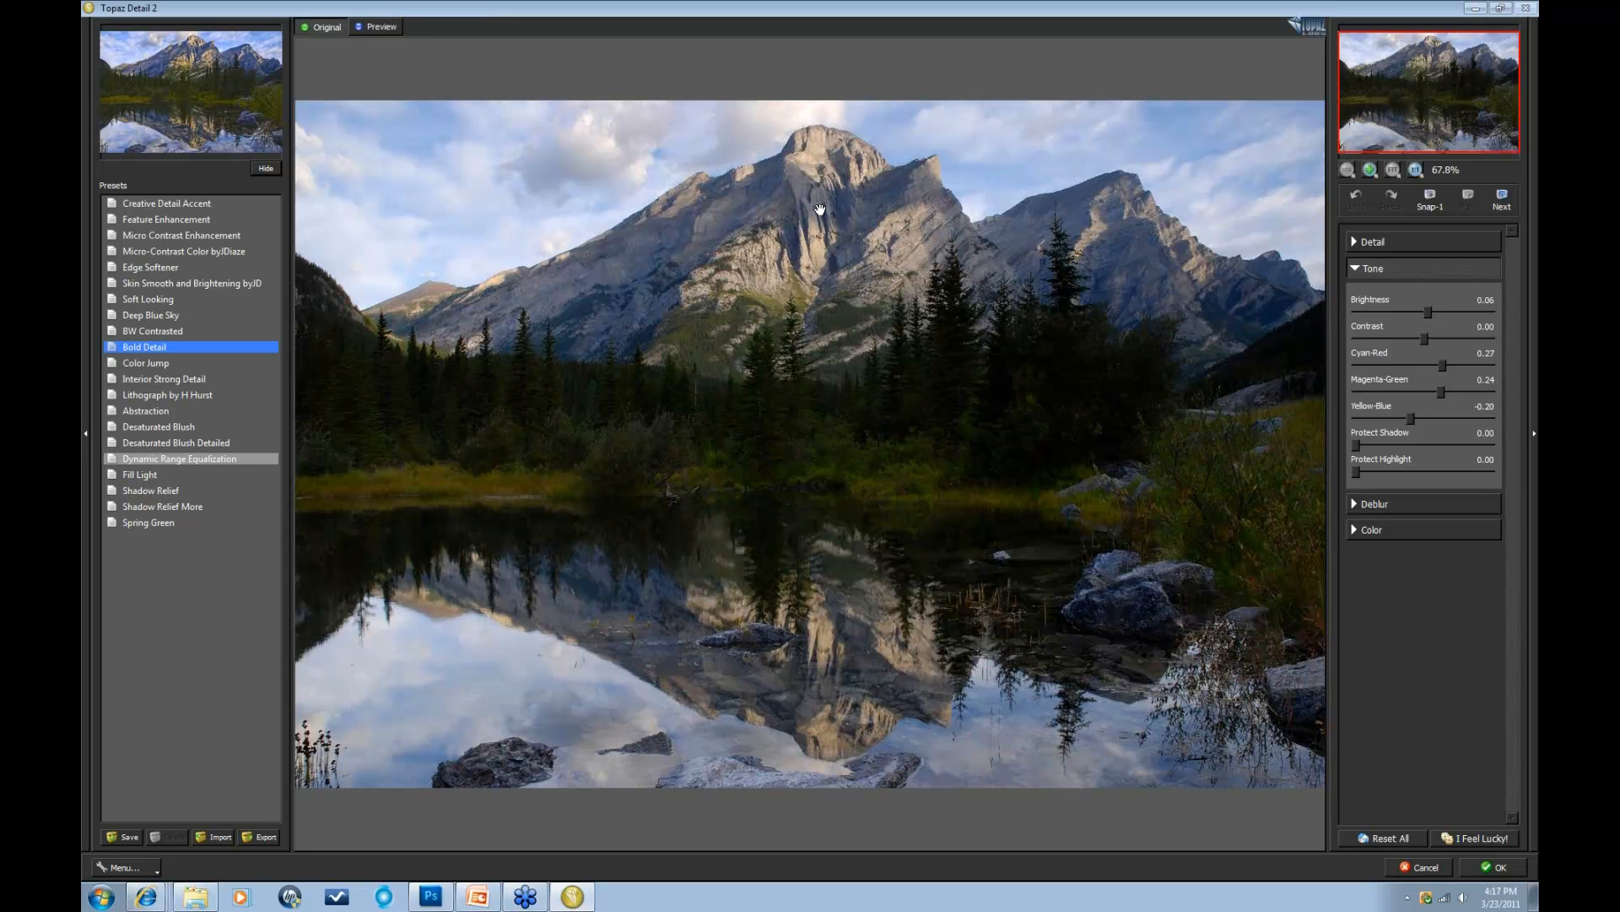
left_click(711, 306)
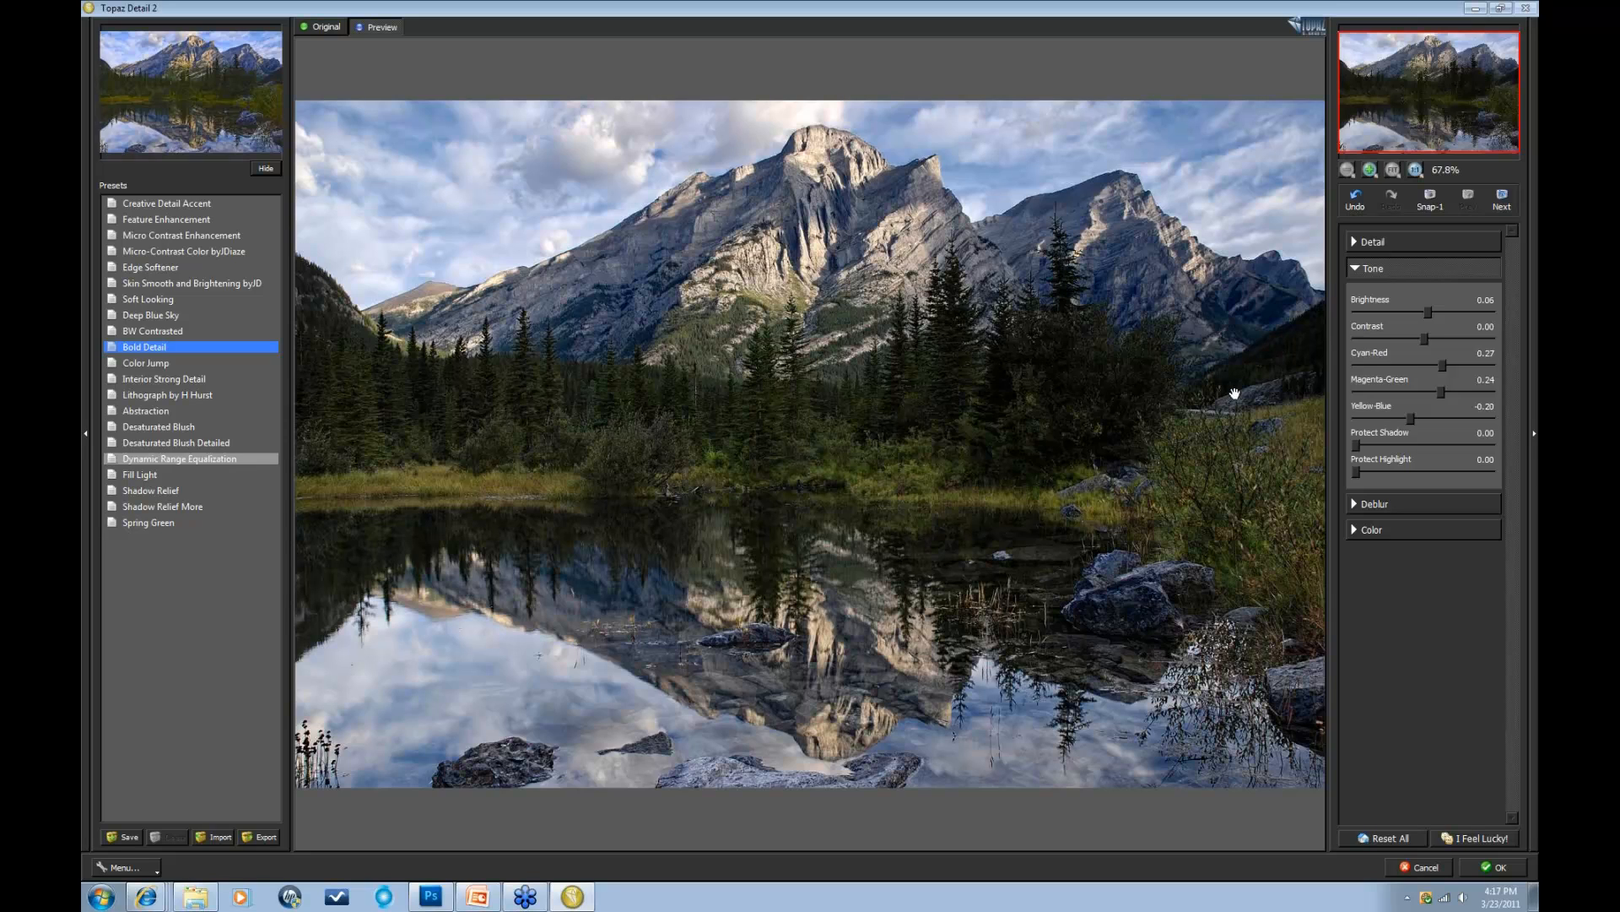
Step: Switch from the Tone to the Deblur settings, set Deblur Strength to 0.14 and compare the preview with the original
left_click(1354, 267)
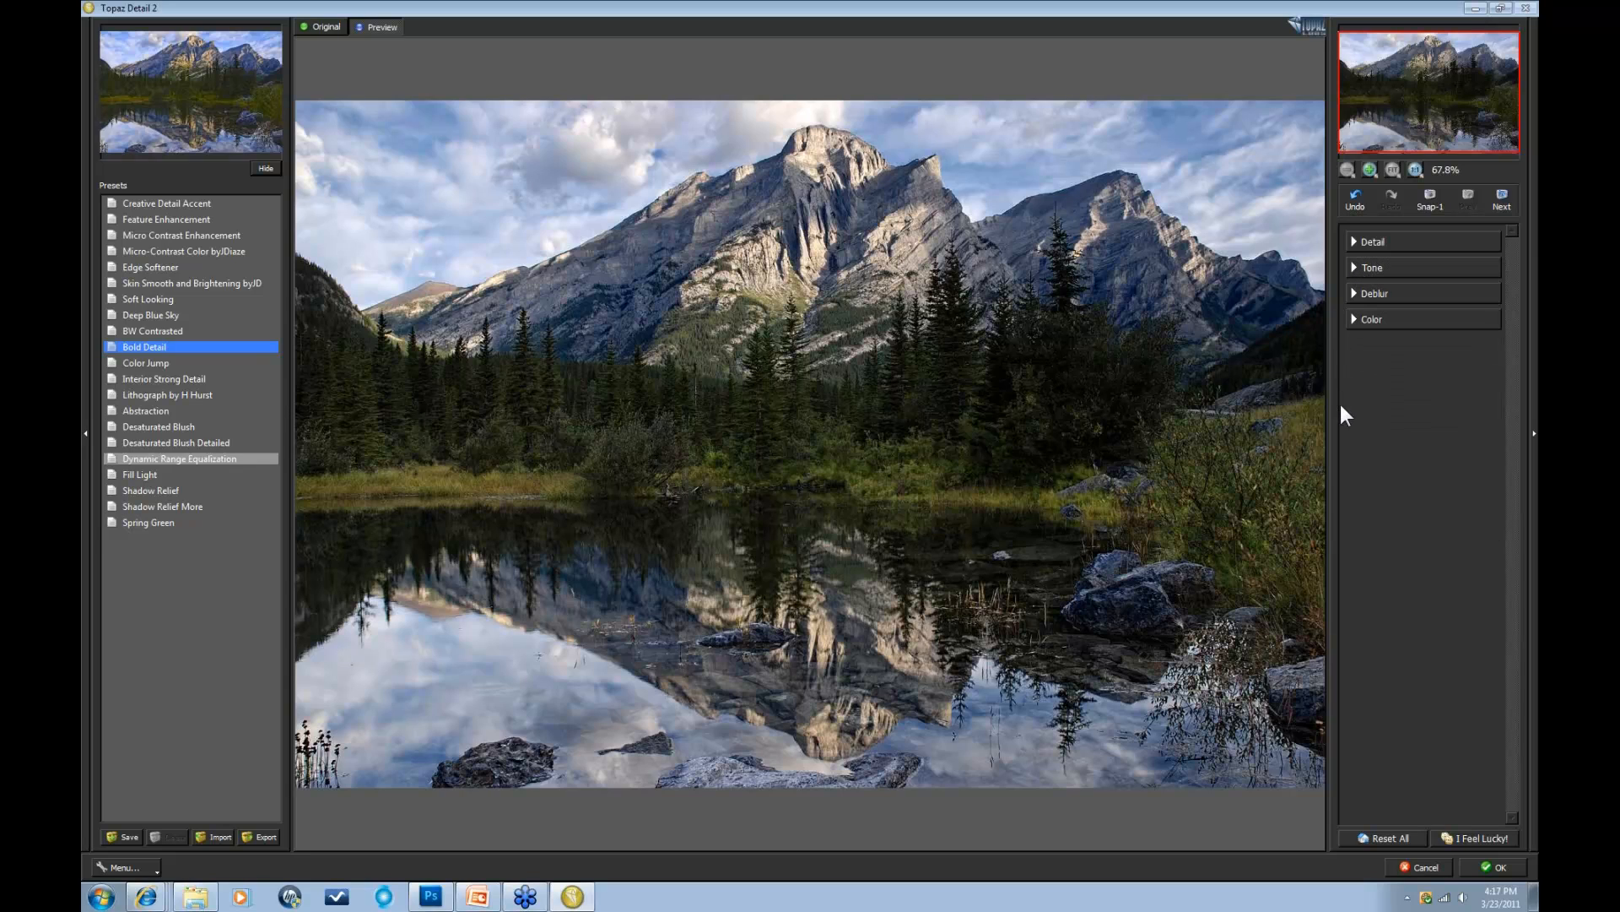
left_click(1354, 292)
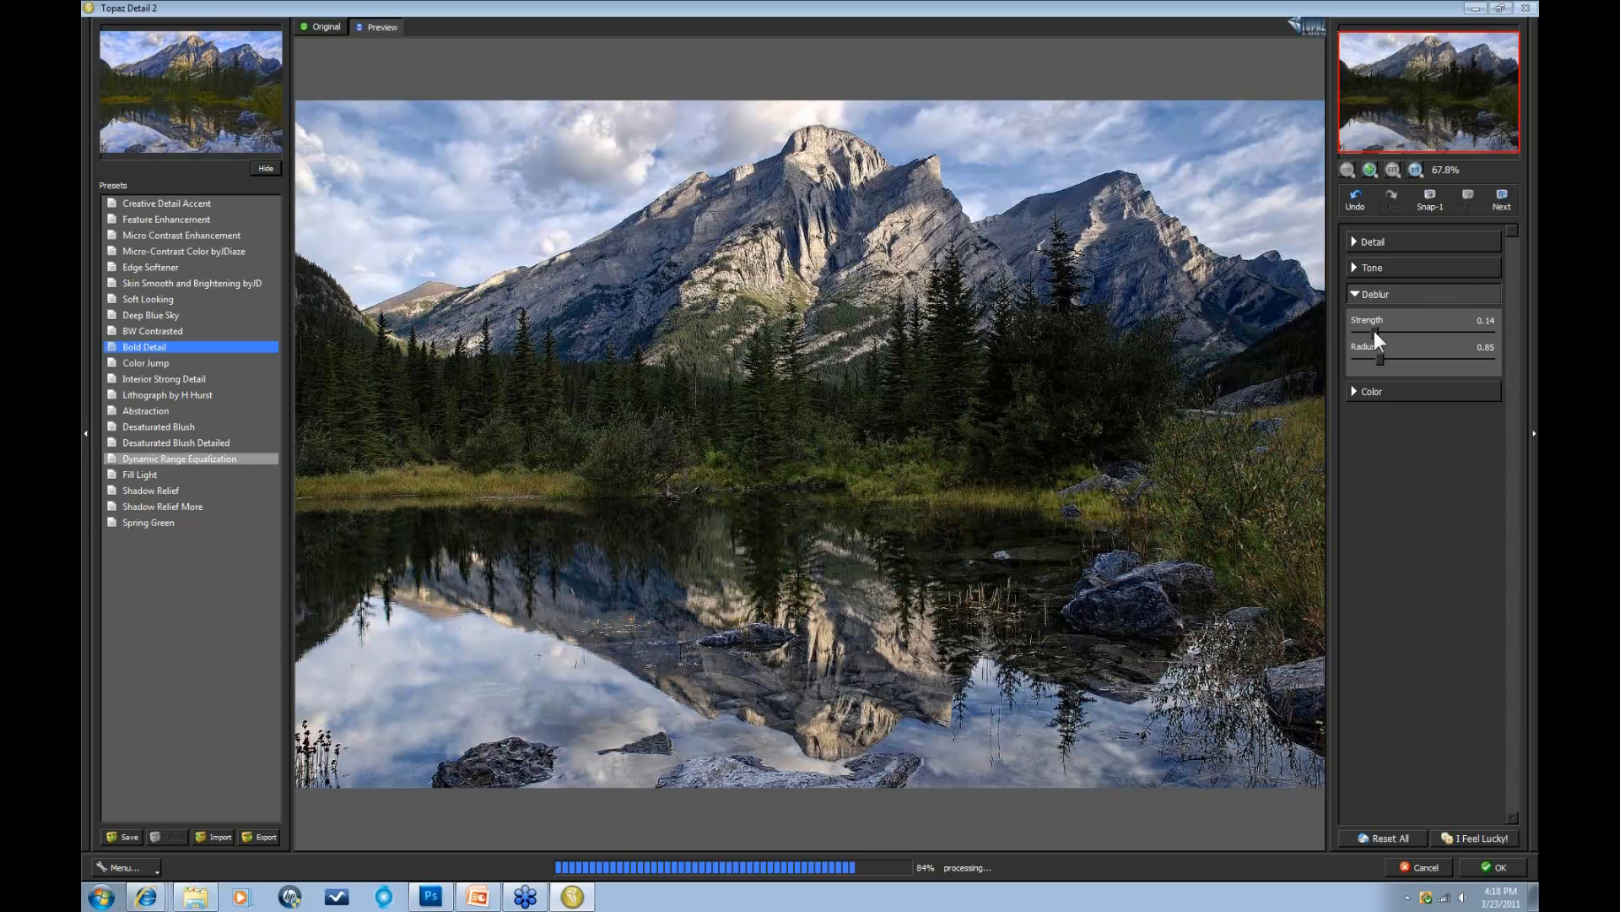
left_click(1374, 331)
left_click(1375, 331)
left_click(869, 352)
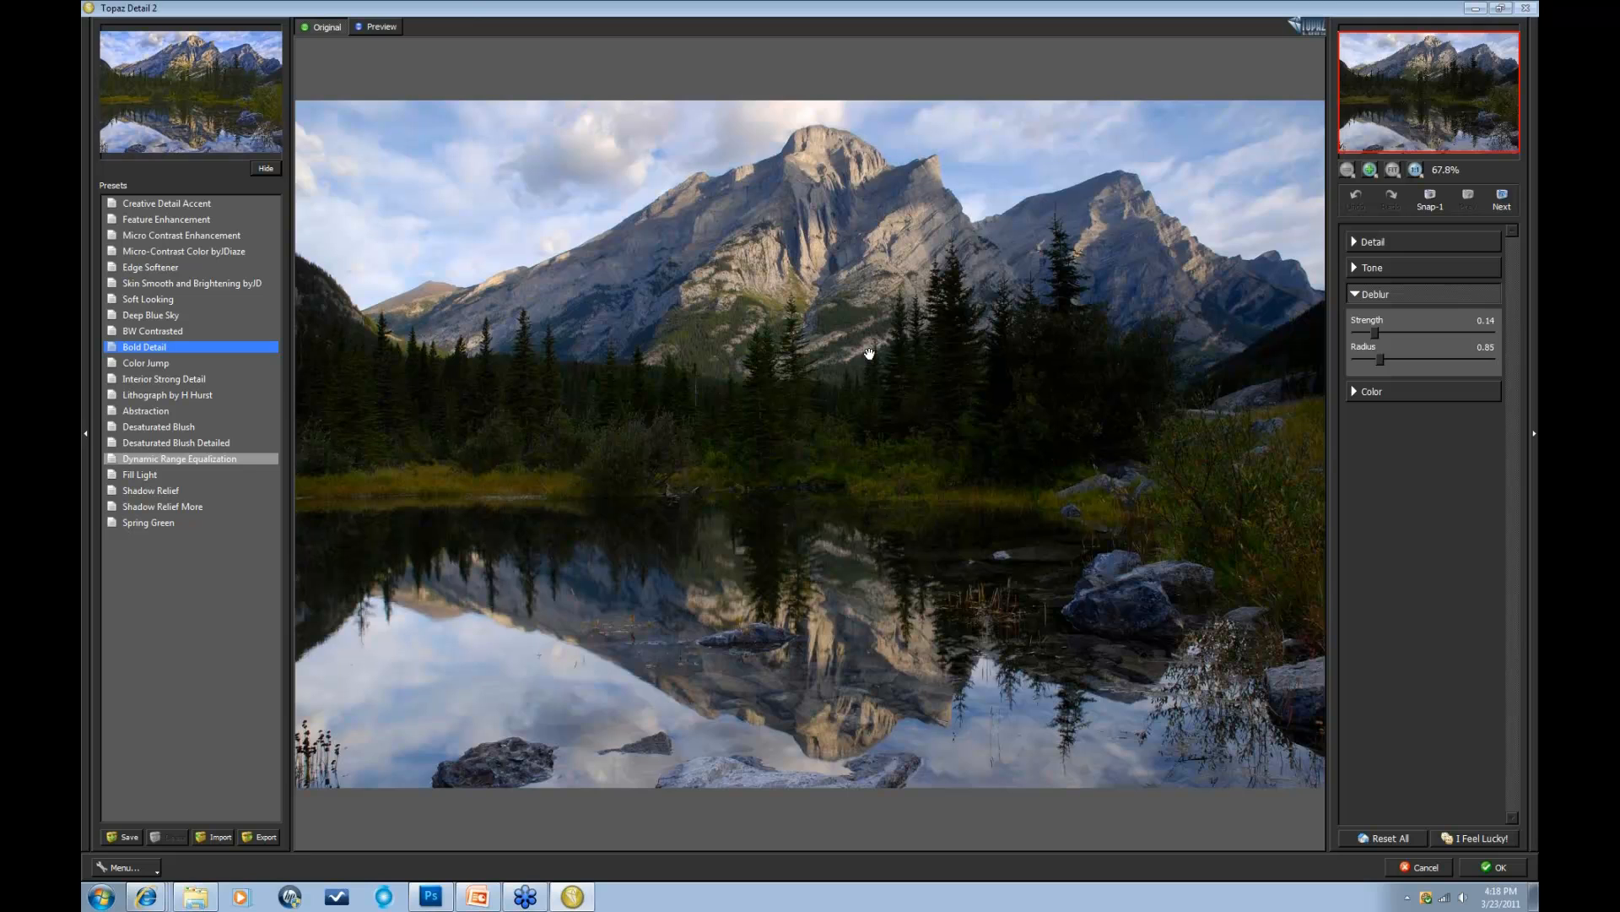
left_click(869, 353)
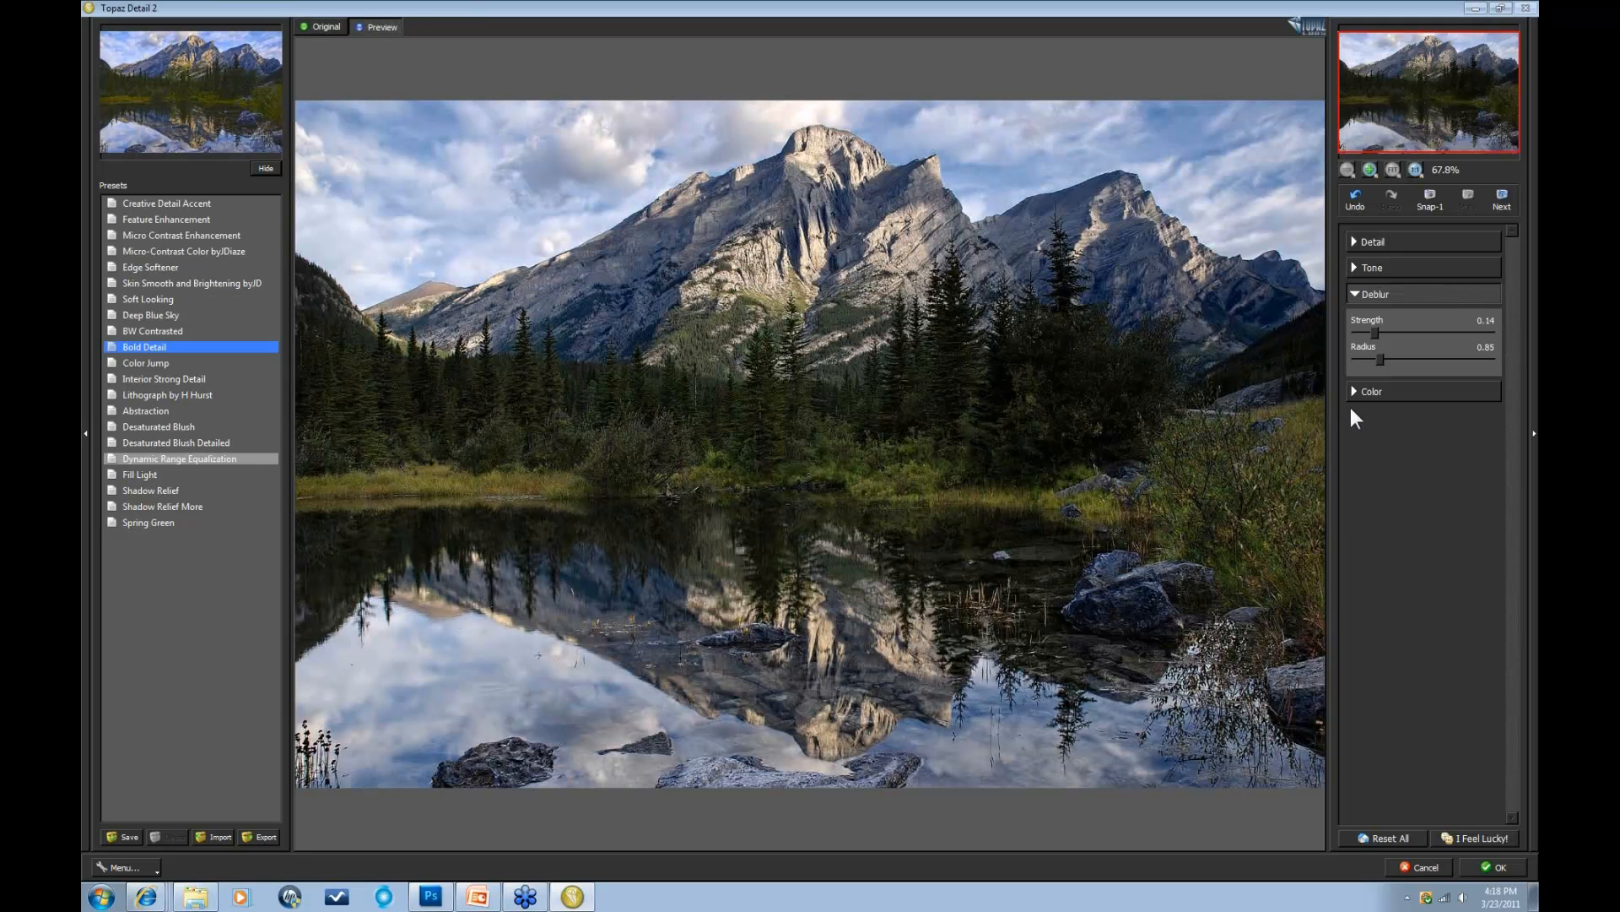
left_click(1353, 290)
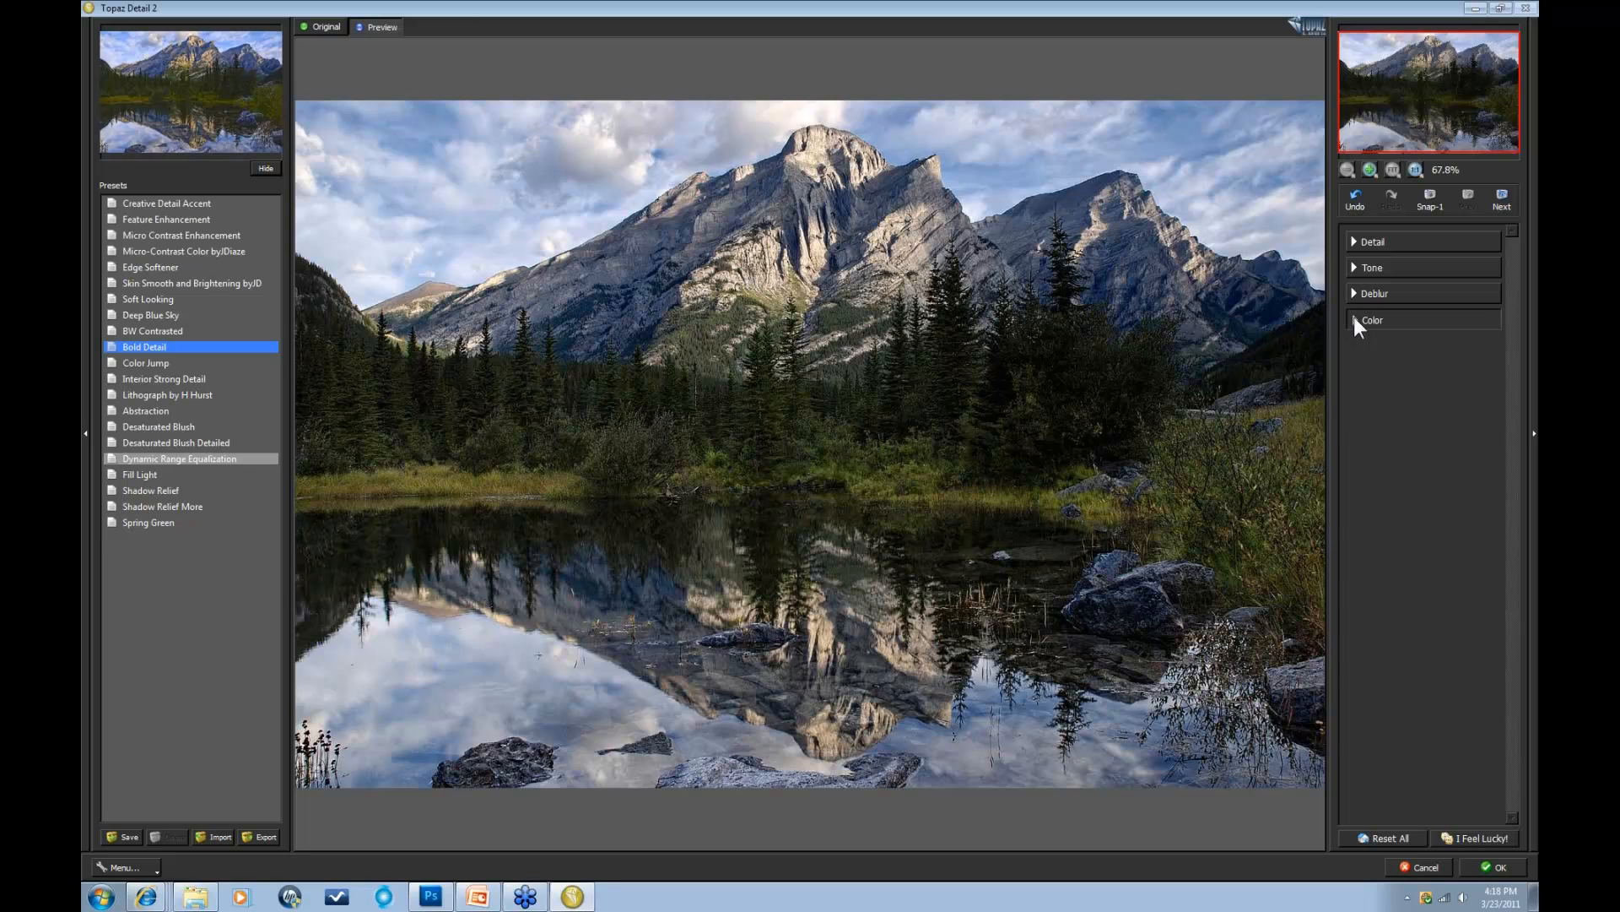
Step: Expand the Color settings, try Saturation in both directions down to -1.00 and set it to 0.10
left_click(1355, 318)
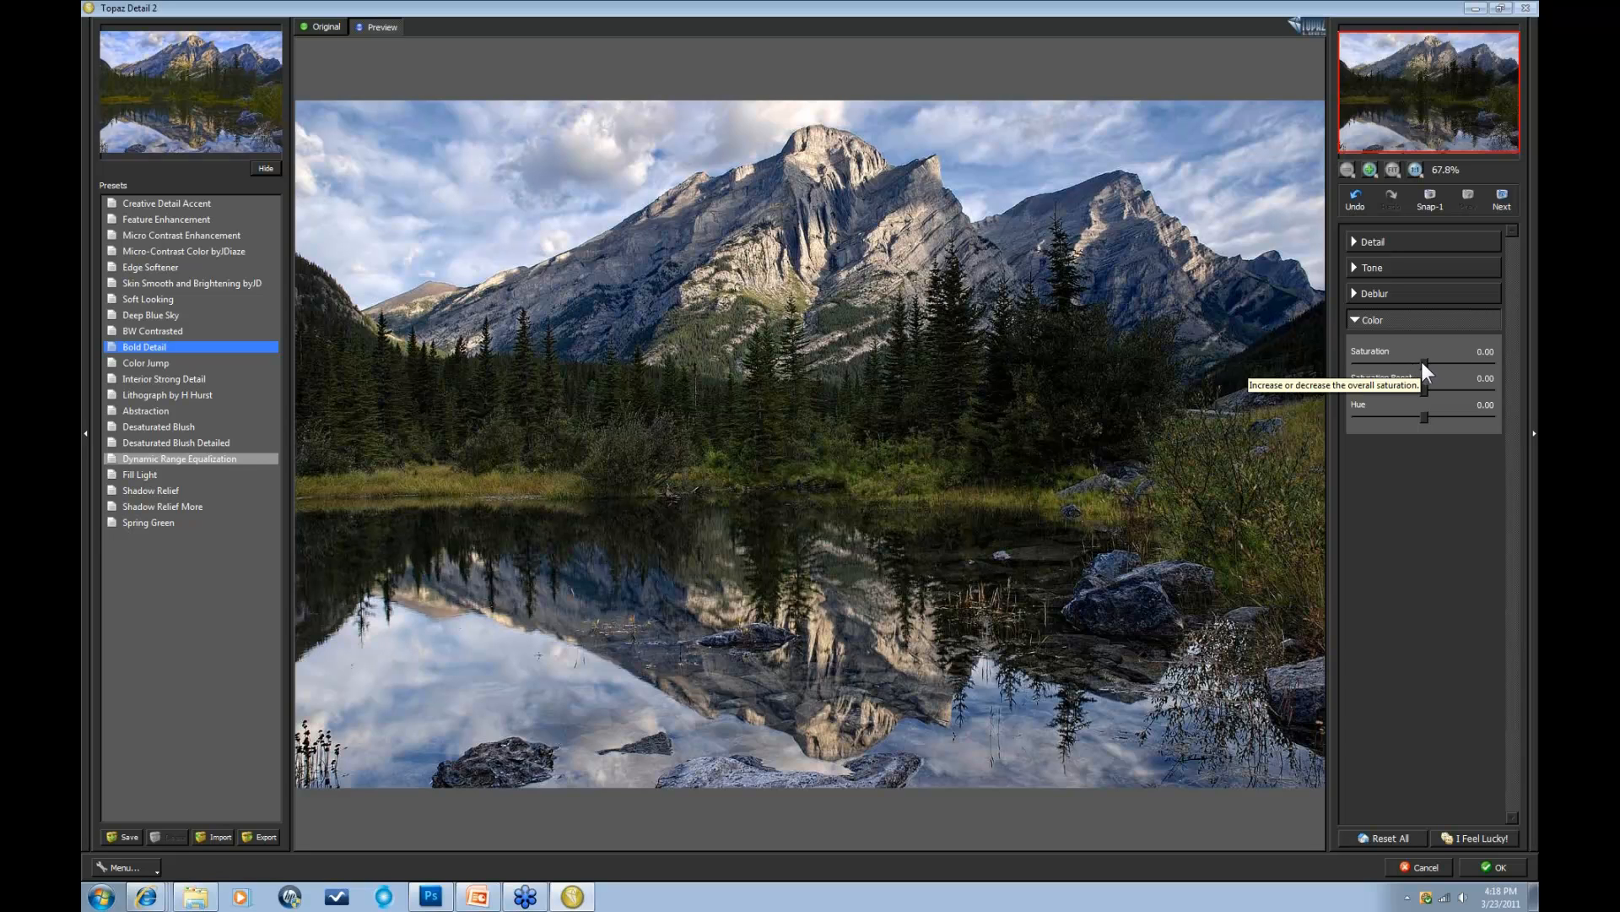
left_click_drag(1423, 363, 1442, 364)
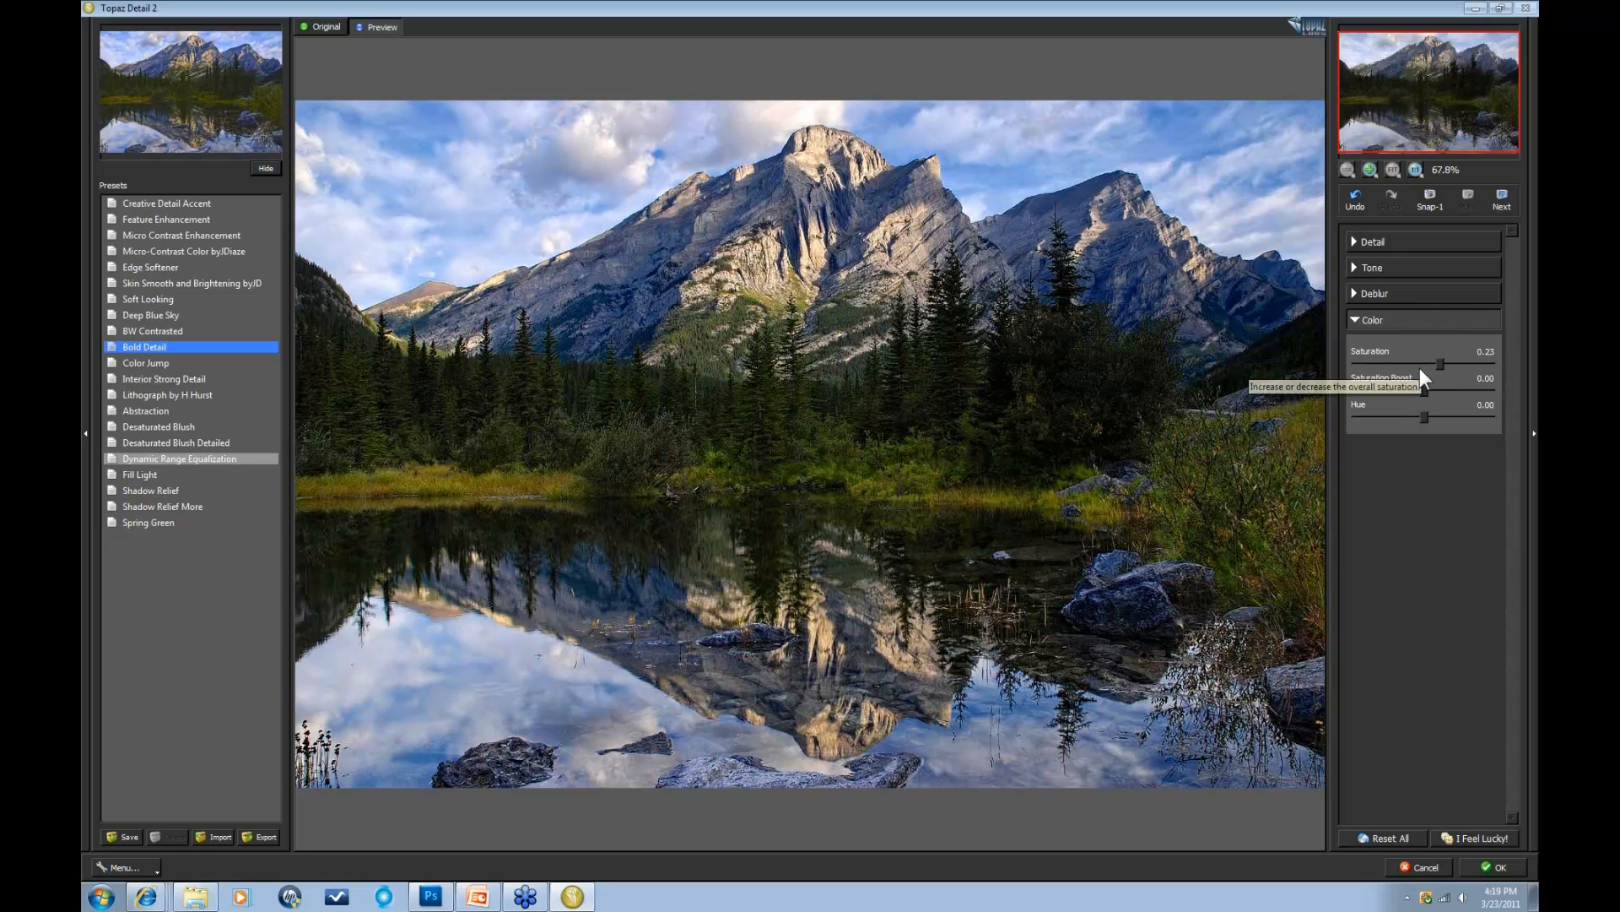
left_click_drag(1441, 363, 1418, 365)
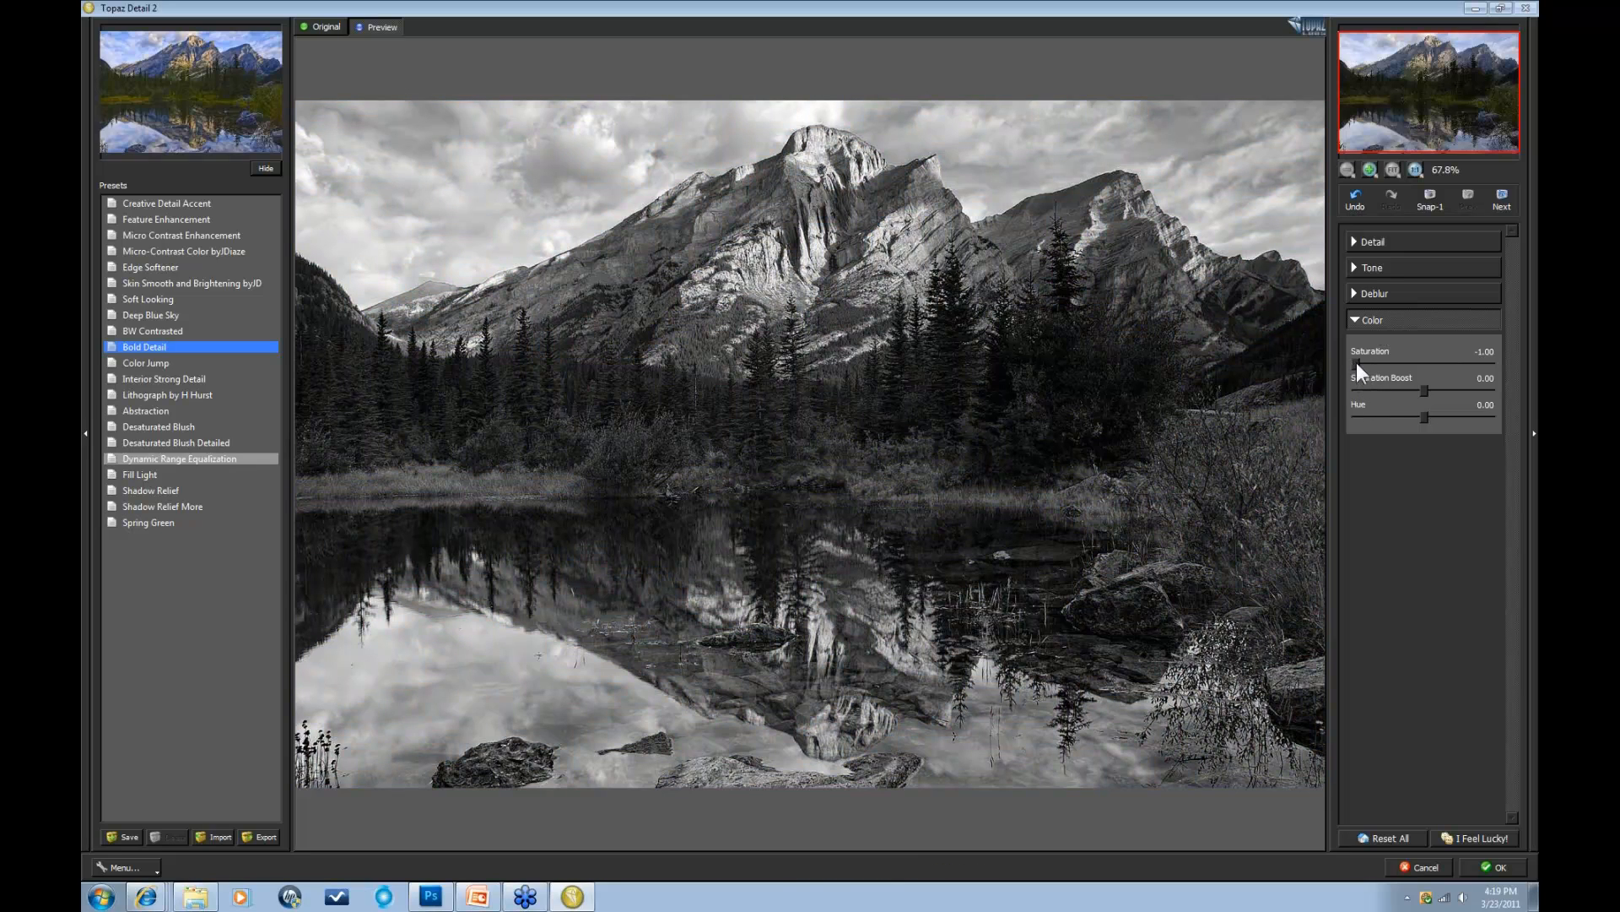
left_click_drag(1356, 363, 1431, 365)
left_click_drag(1431, 359, 1432, 360)
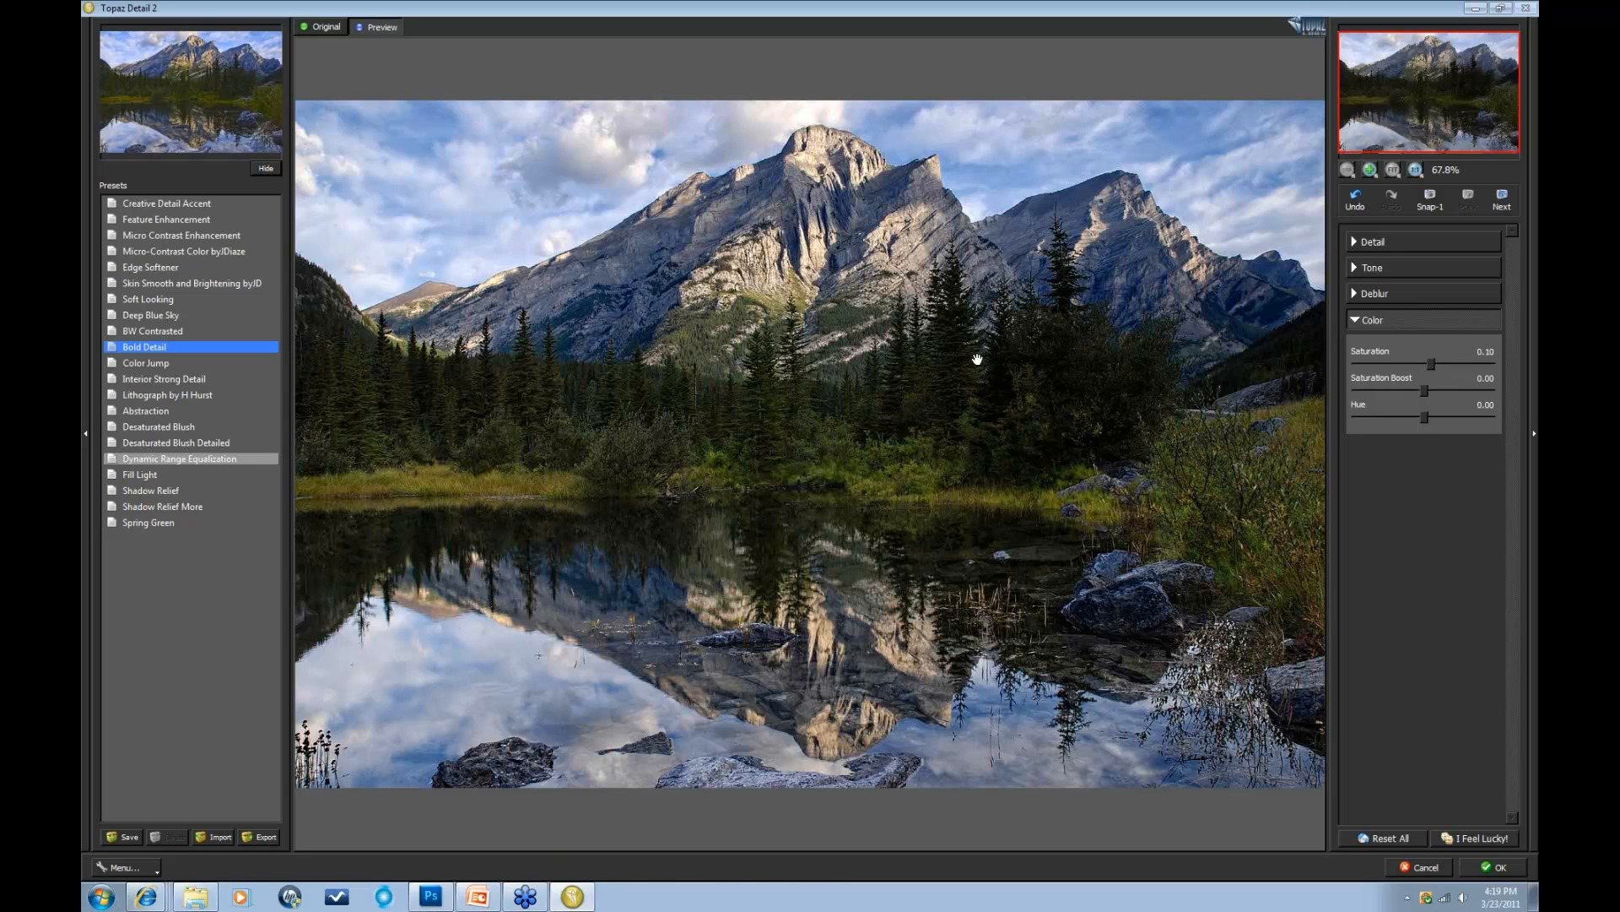
left_click_drag(989, 414, 1004, 440)
Step: Try out Saturation Boost and different Hue shifts, and collapse the Color settings
left_click(1430, 389)
left_click_drag(1487, 417, 1473, 427)
left_click_drag(1362, 417, 1349, 415)
left_click(1357, 319)
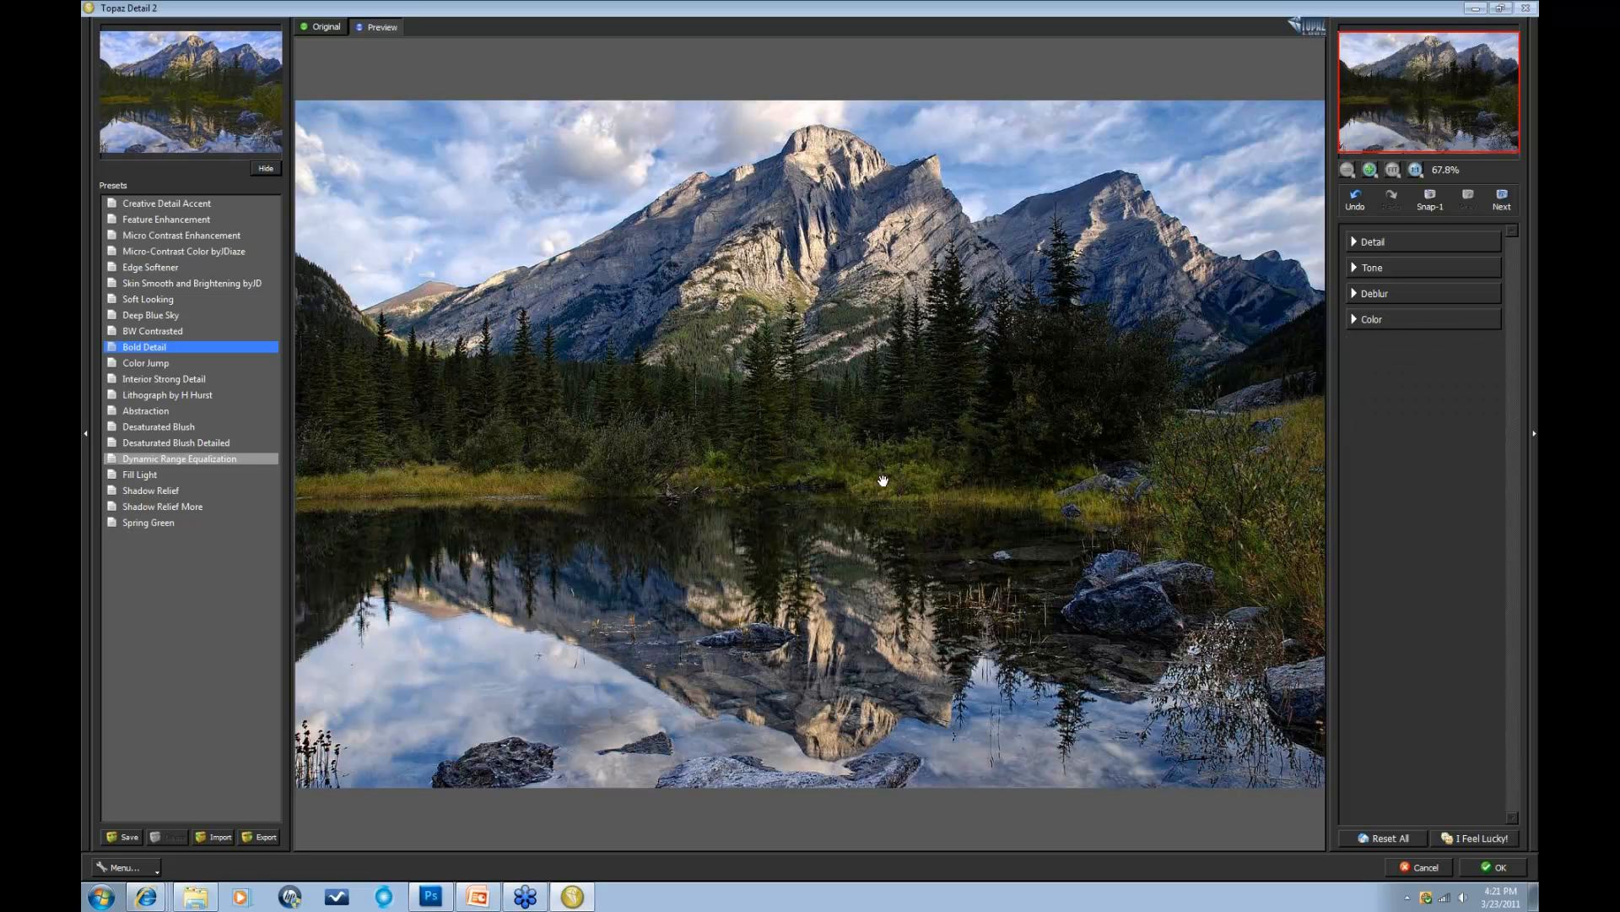
Step: Compare the preview with the original twice and apply the Topaz Detail 2 adjustments to the layer
left_click(1310, 639)
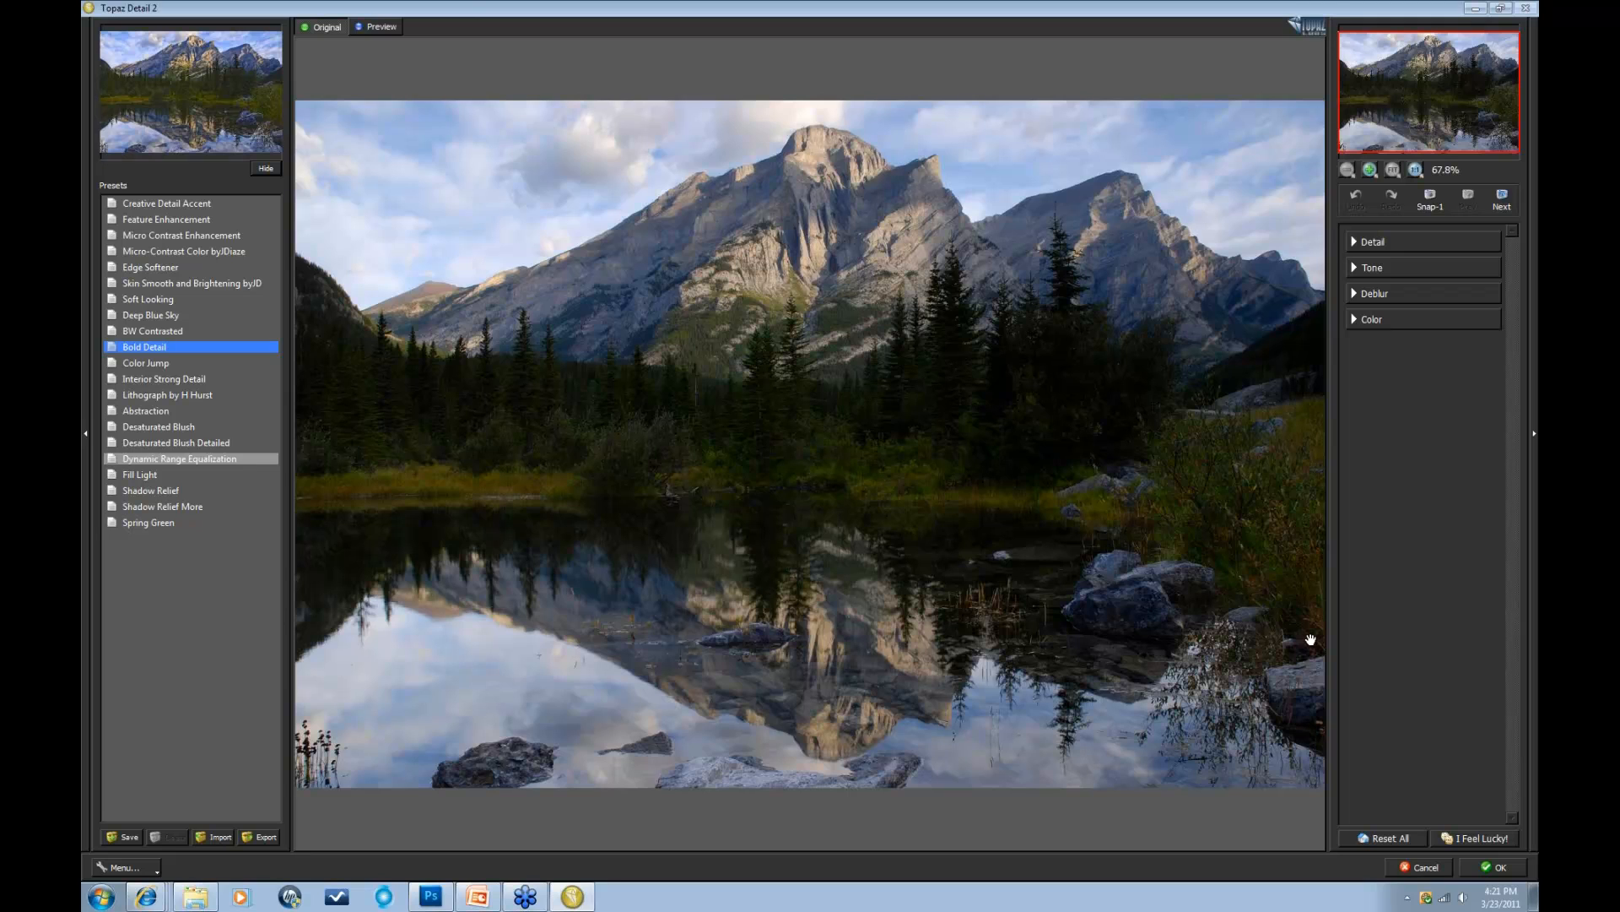
left_click(1311, 640)
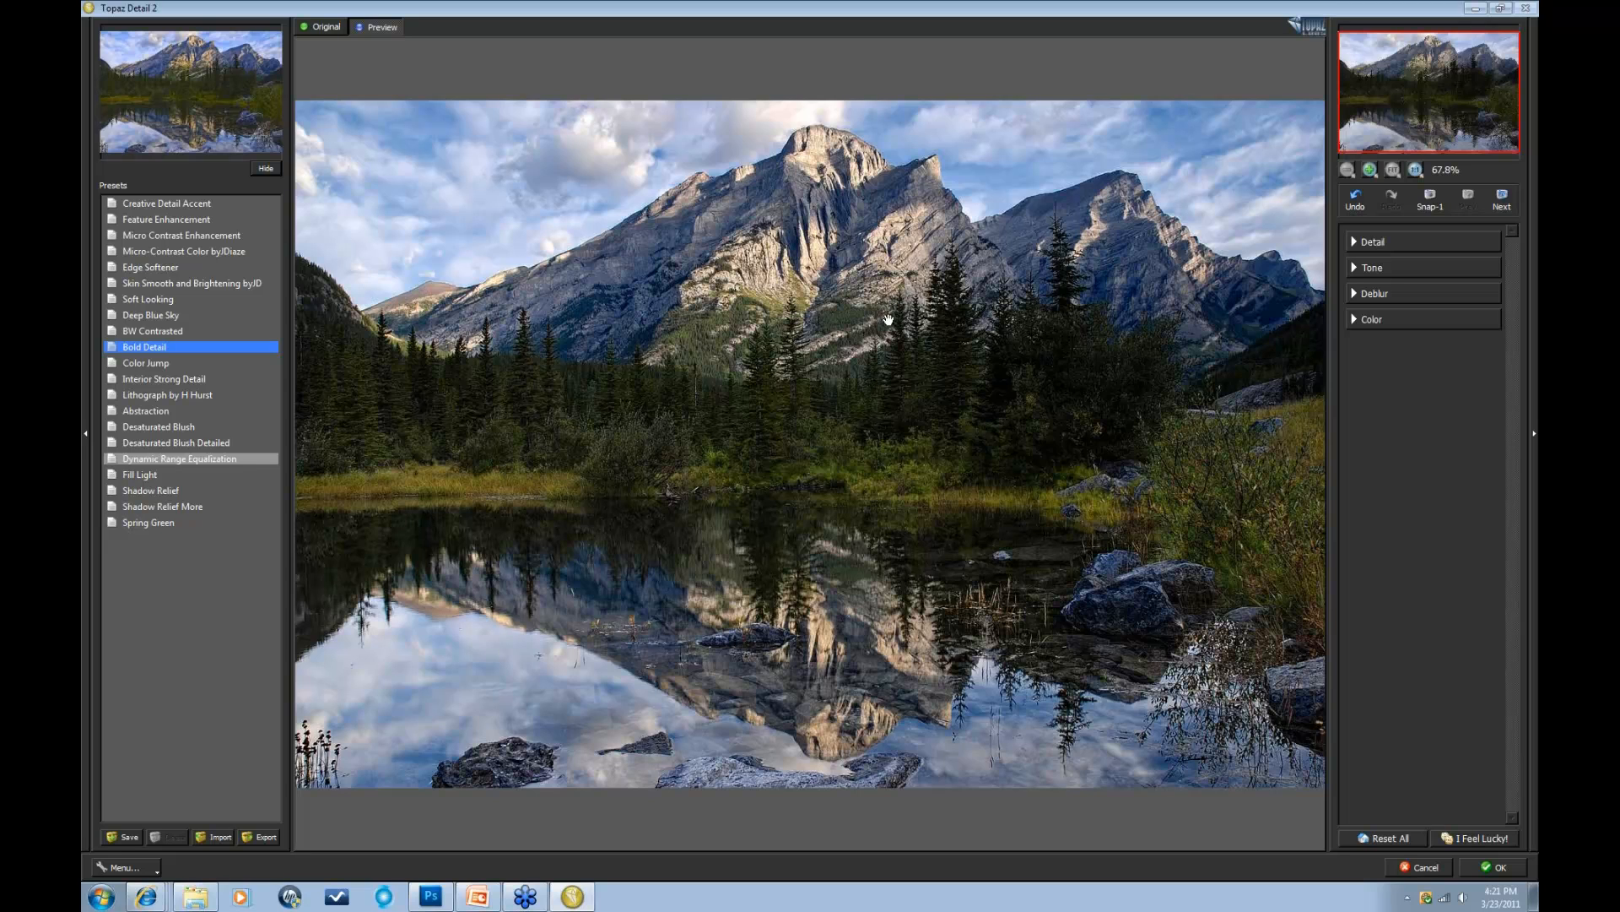
left_click(883, 273)
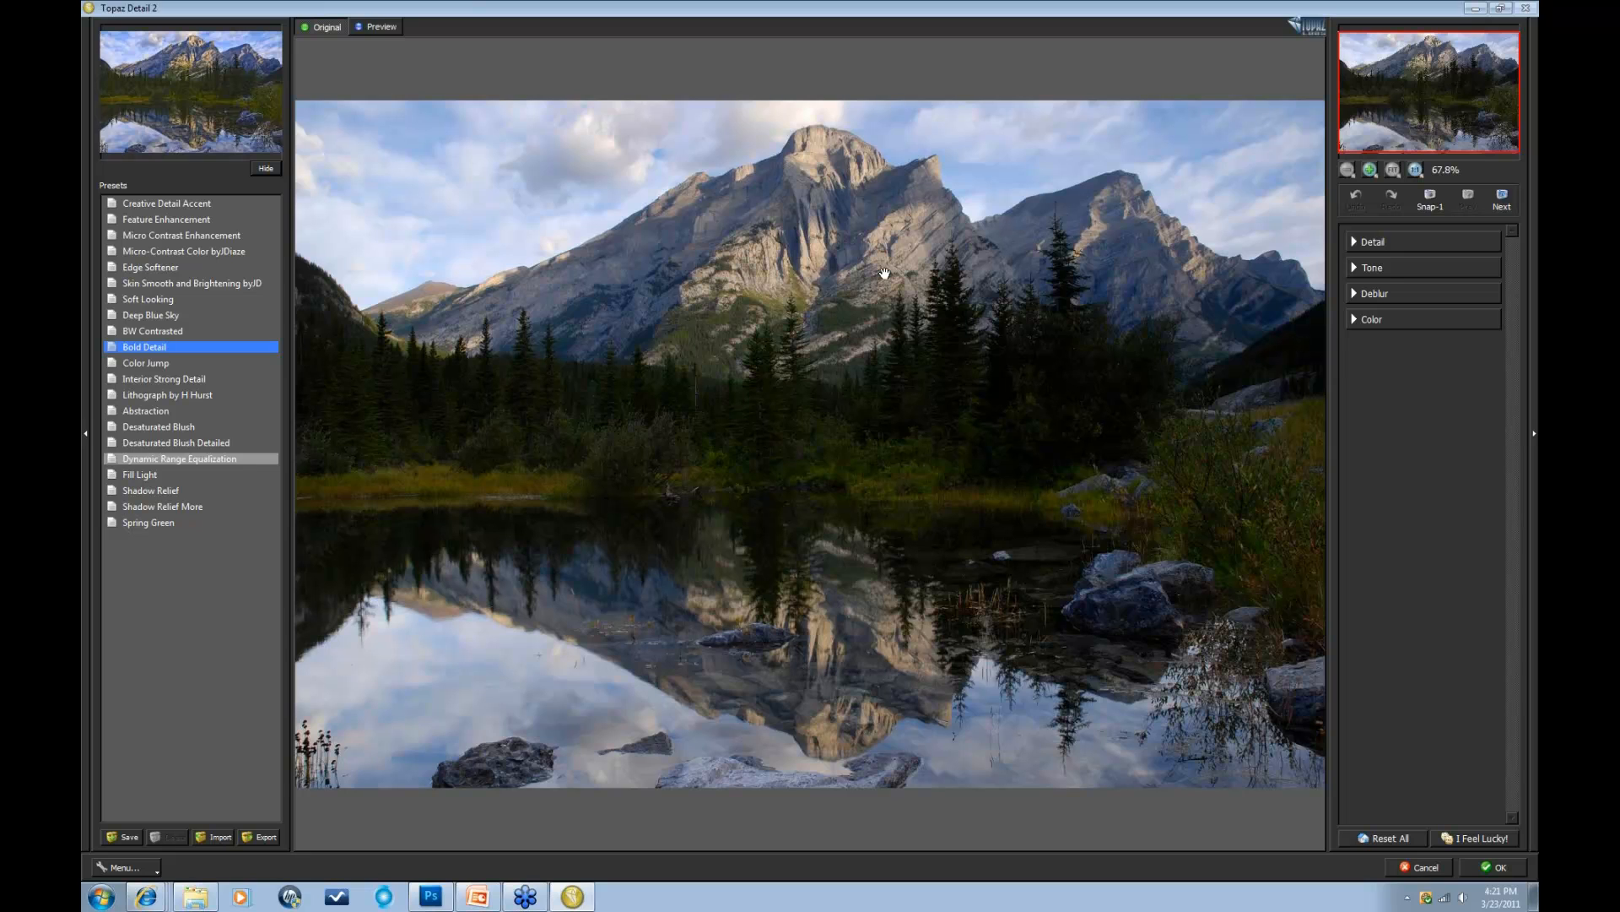
left_click(883, 273)
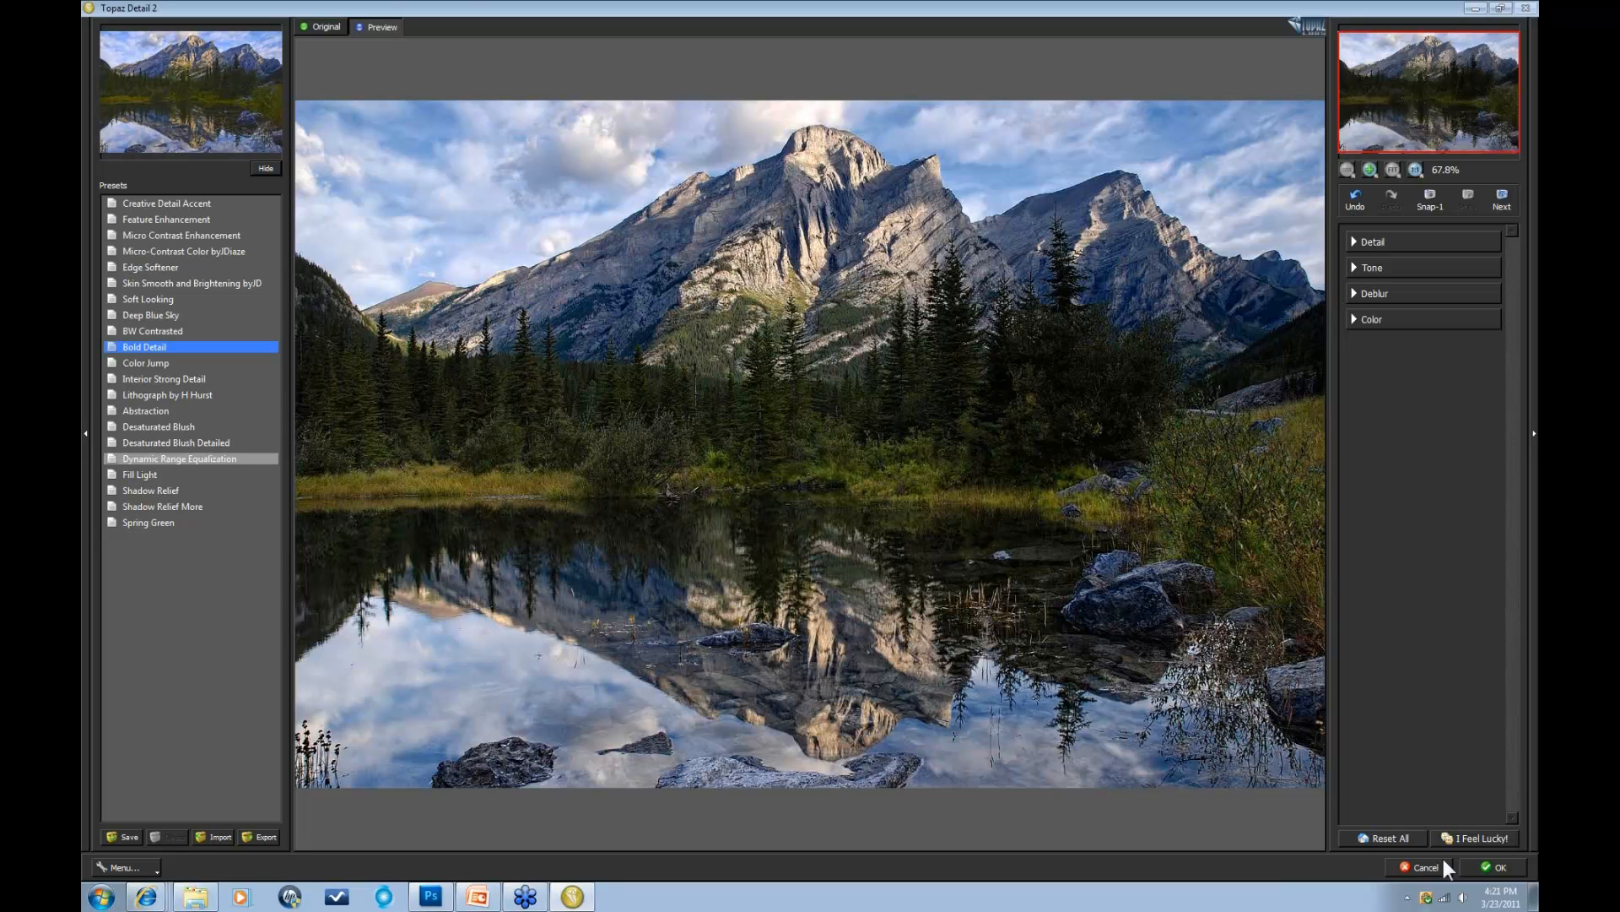
left_click(1497, 867)
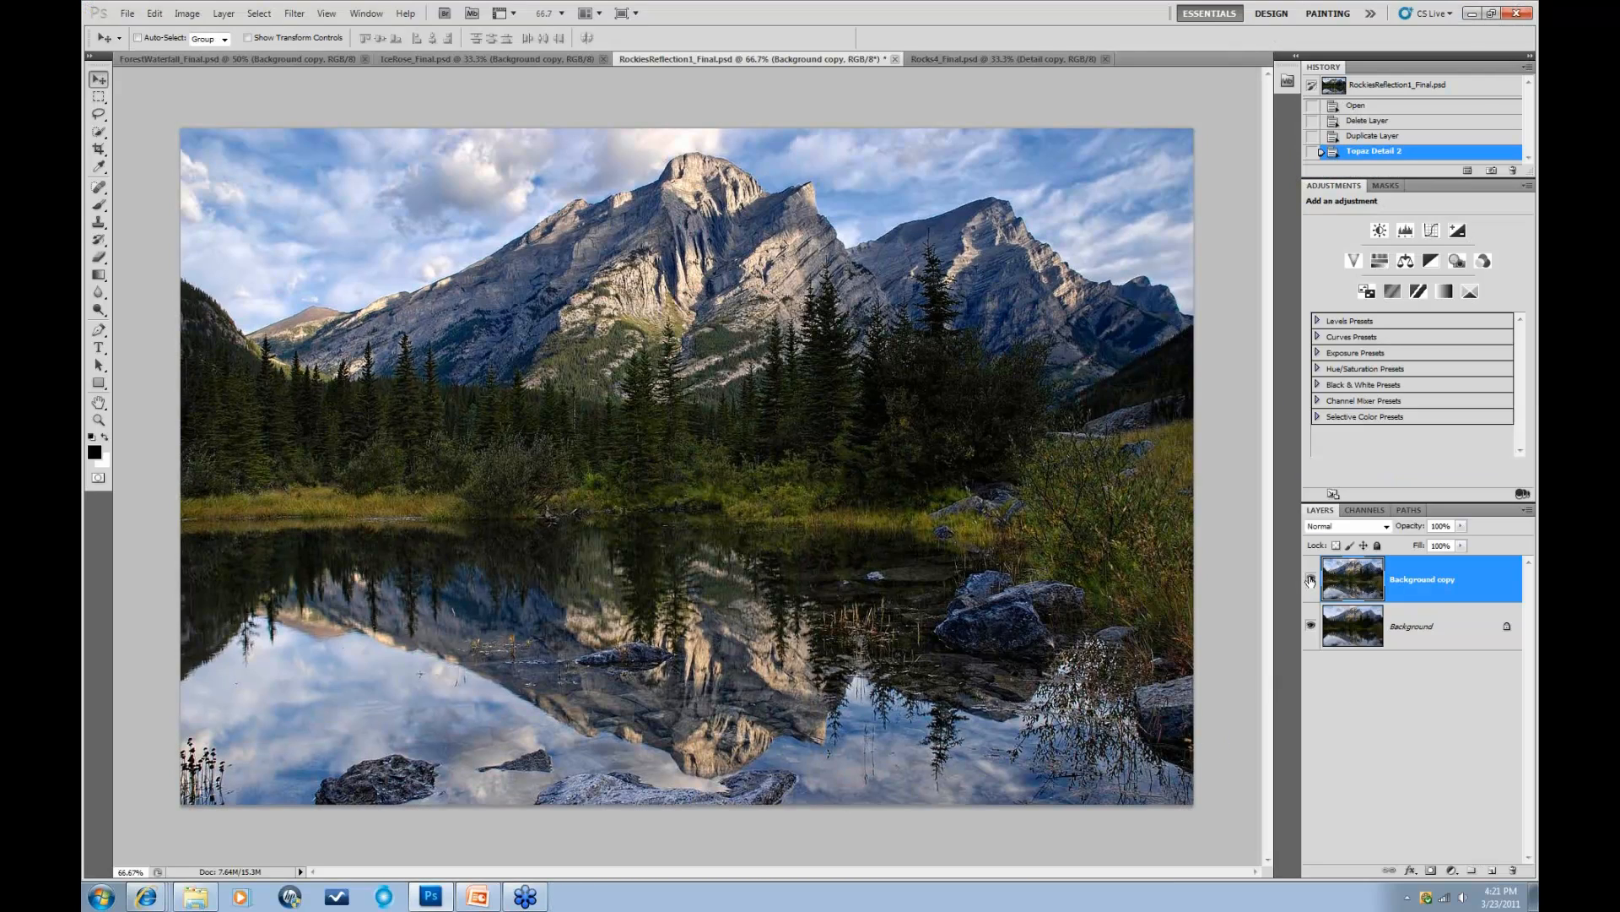
Step: Compare the Background copy layer with the original and try reducing its opacity to 52%
left_click(1310, 580)
left_click(1310, 581)
left_click(1461, 527)
left_click_drag(1460, 537, 1435, 549)
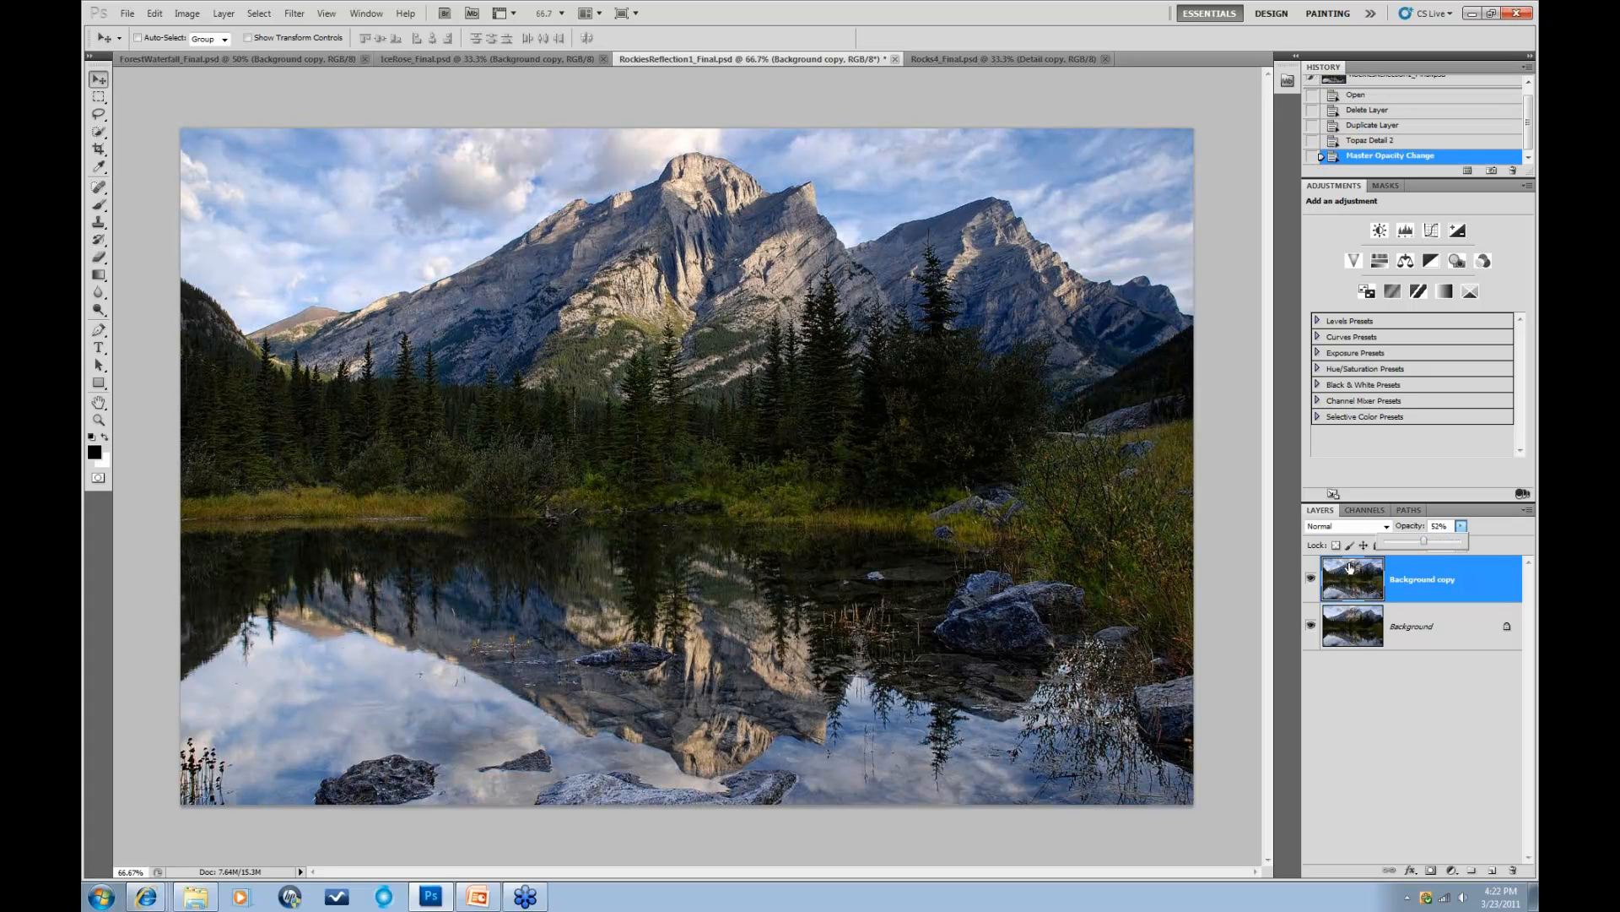
left_click(1313, 579)
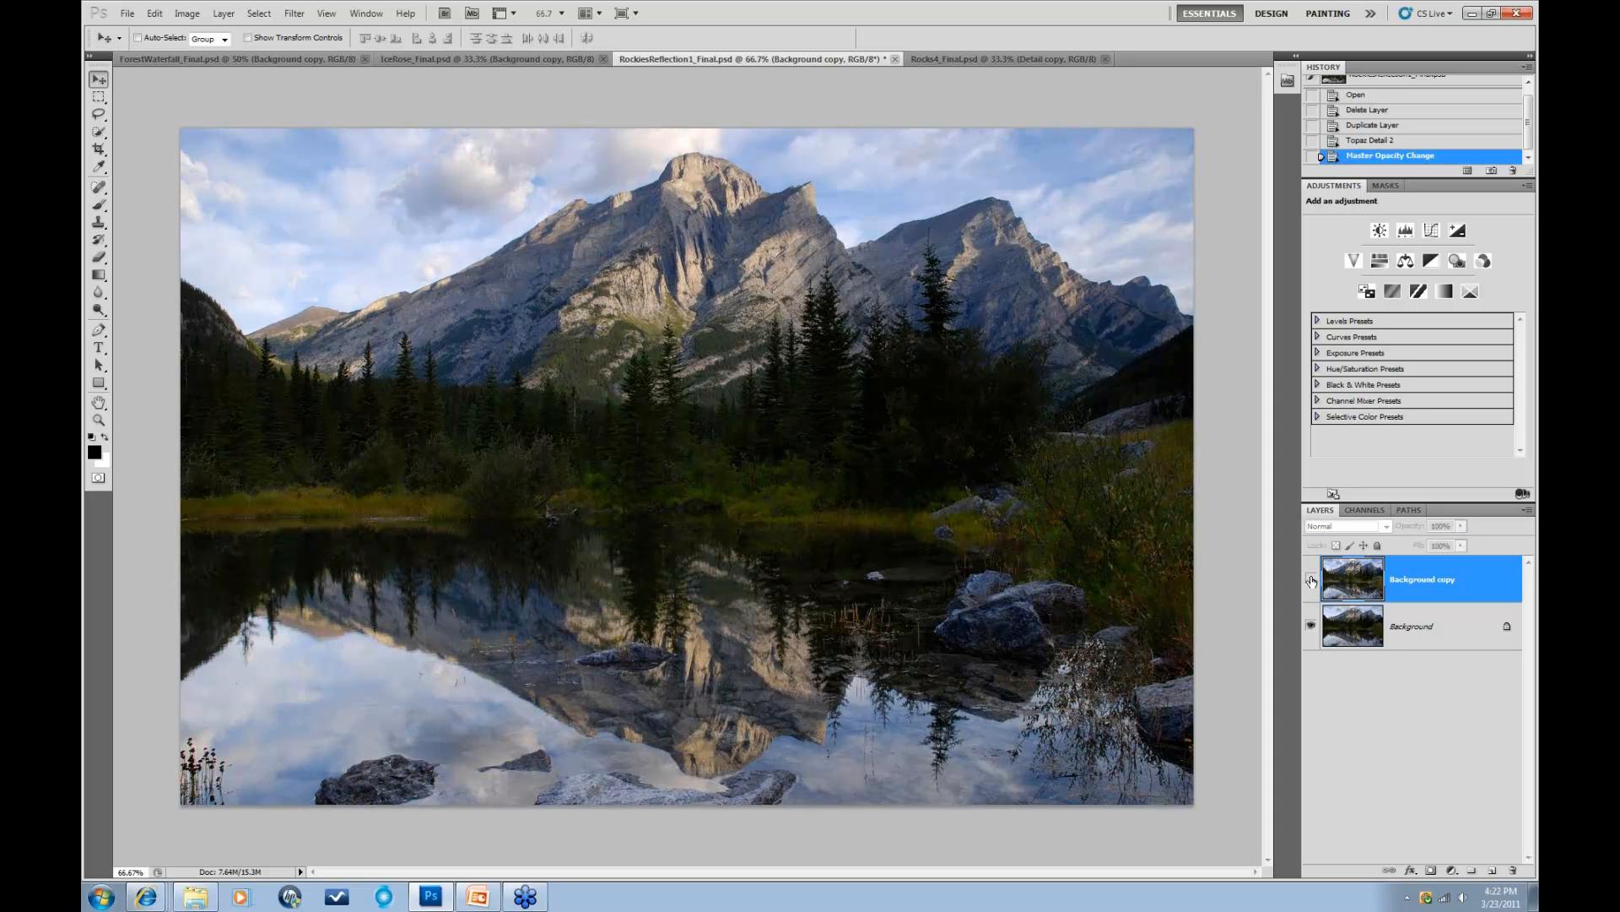
left_click(1312, 579)
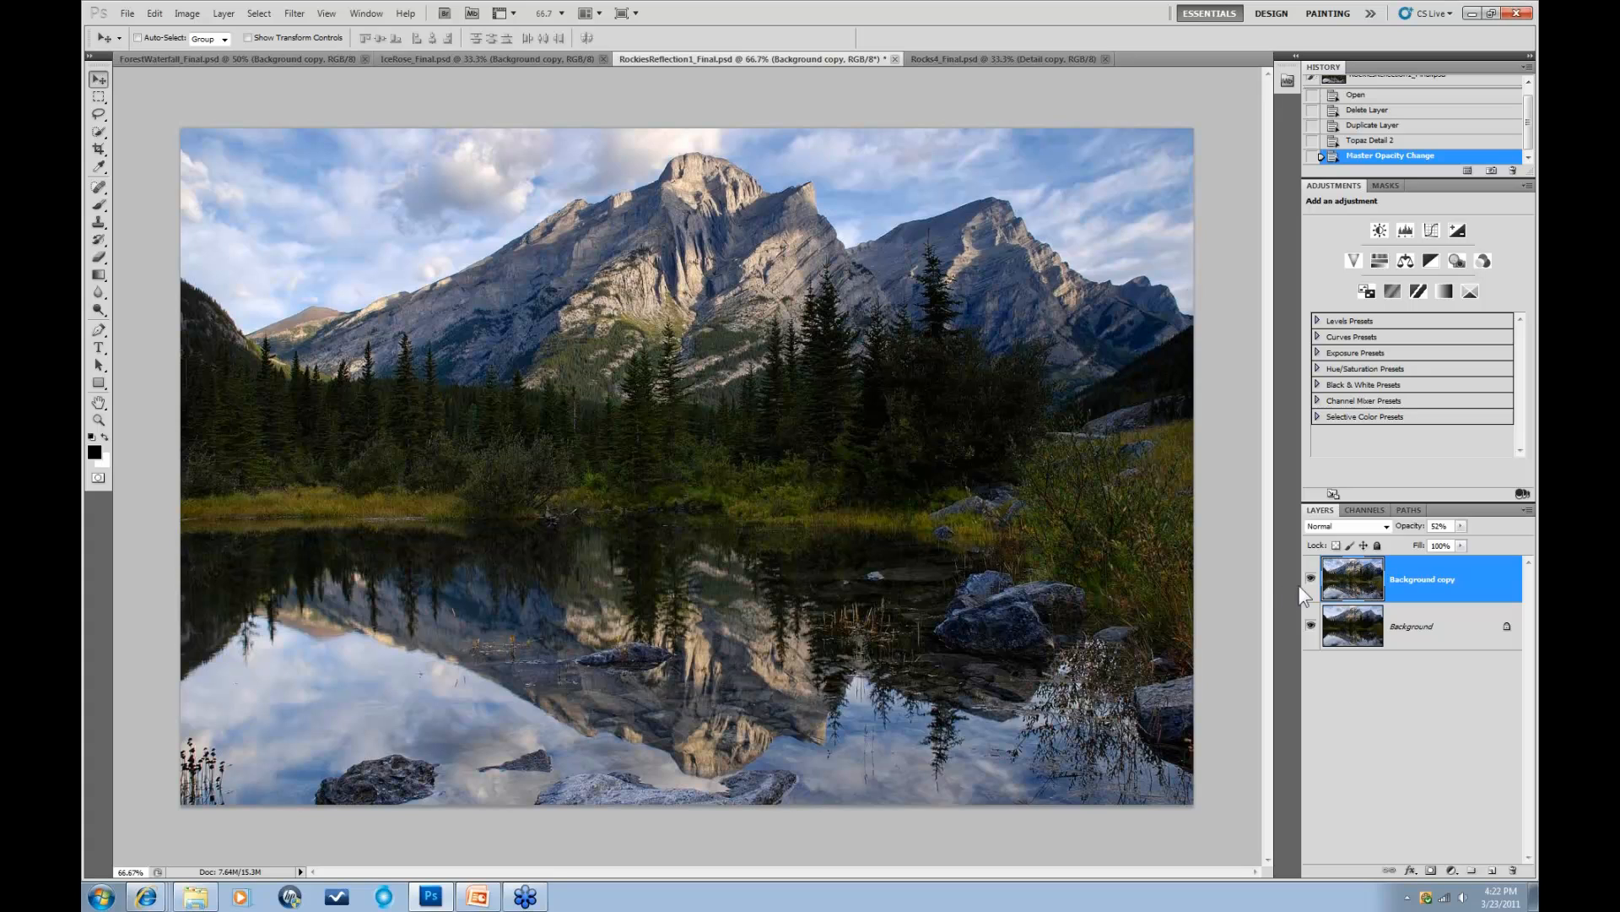
Step: Set the Background copy layer's opacity to 87%
left_click(1461, 526)
left_click_drag(1460, 541, 1489, 544)
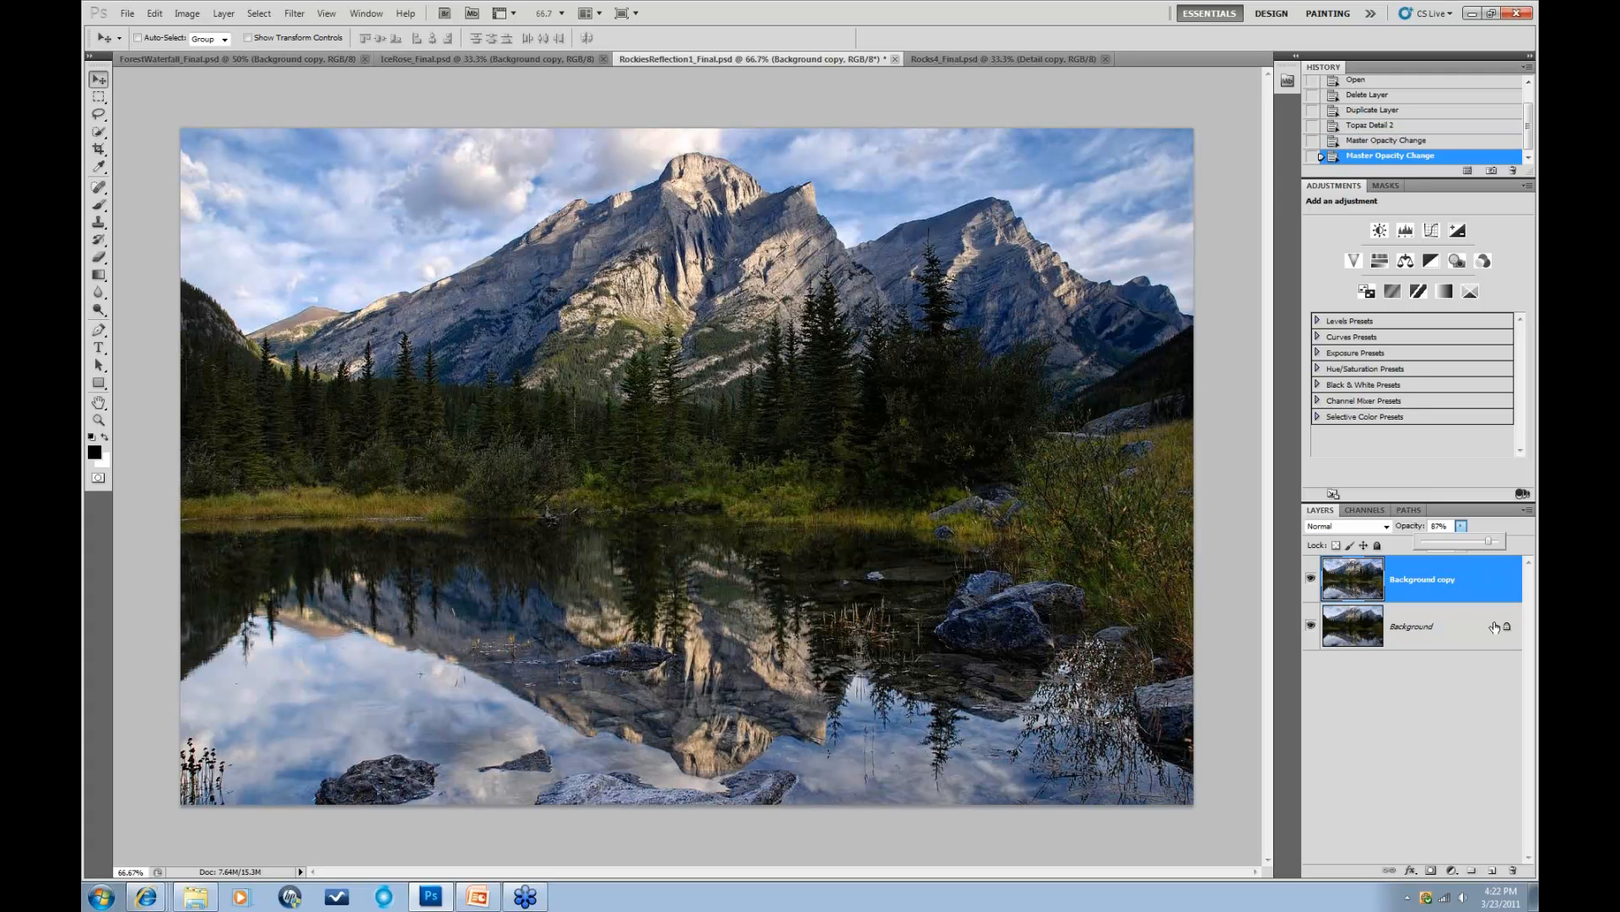
left_click(1441, 696)
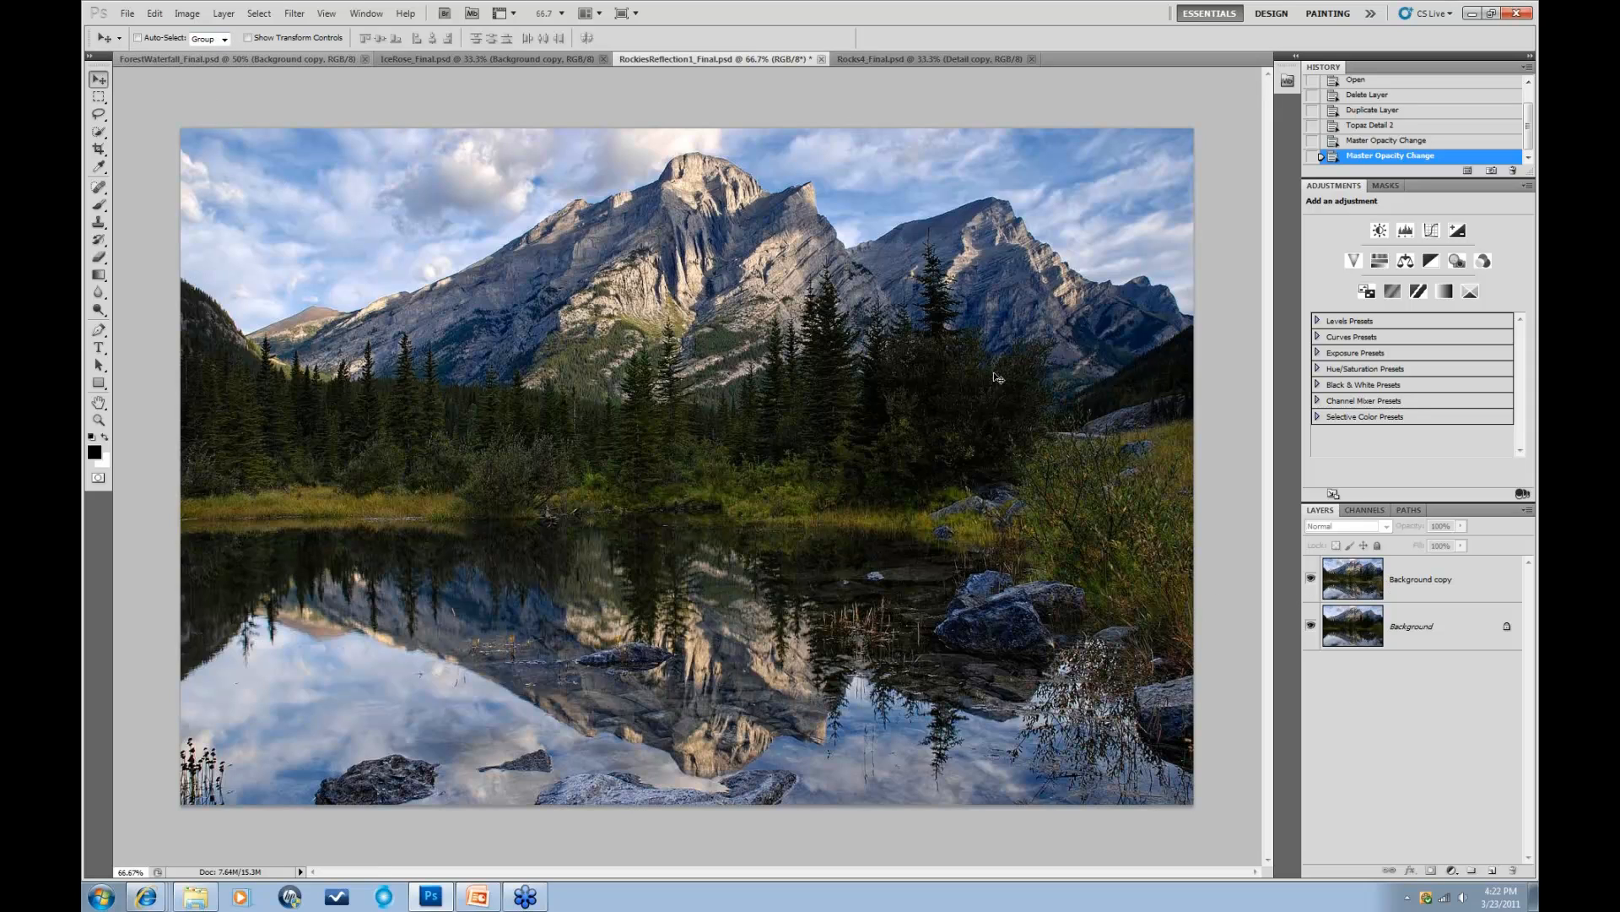
Step: Add a Reveal All layer mask to the Background copy layer
left_click(1427, 581)
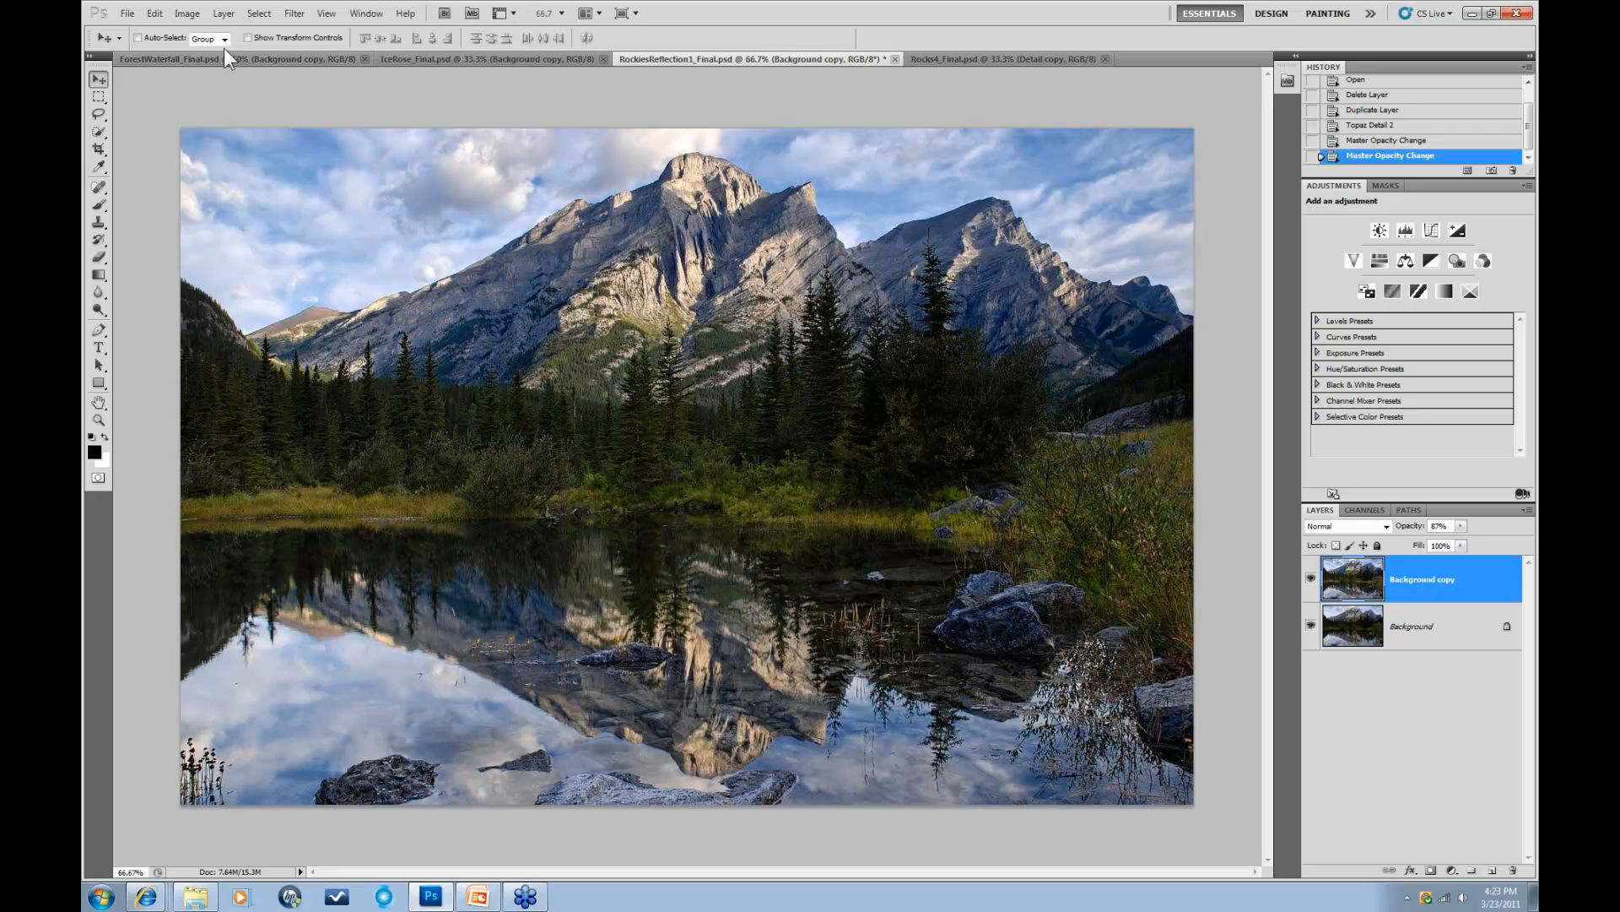
left_click(223, 16)
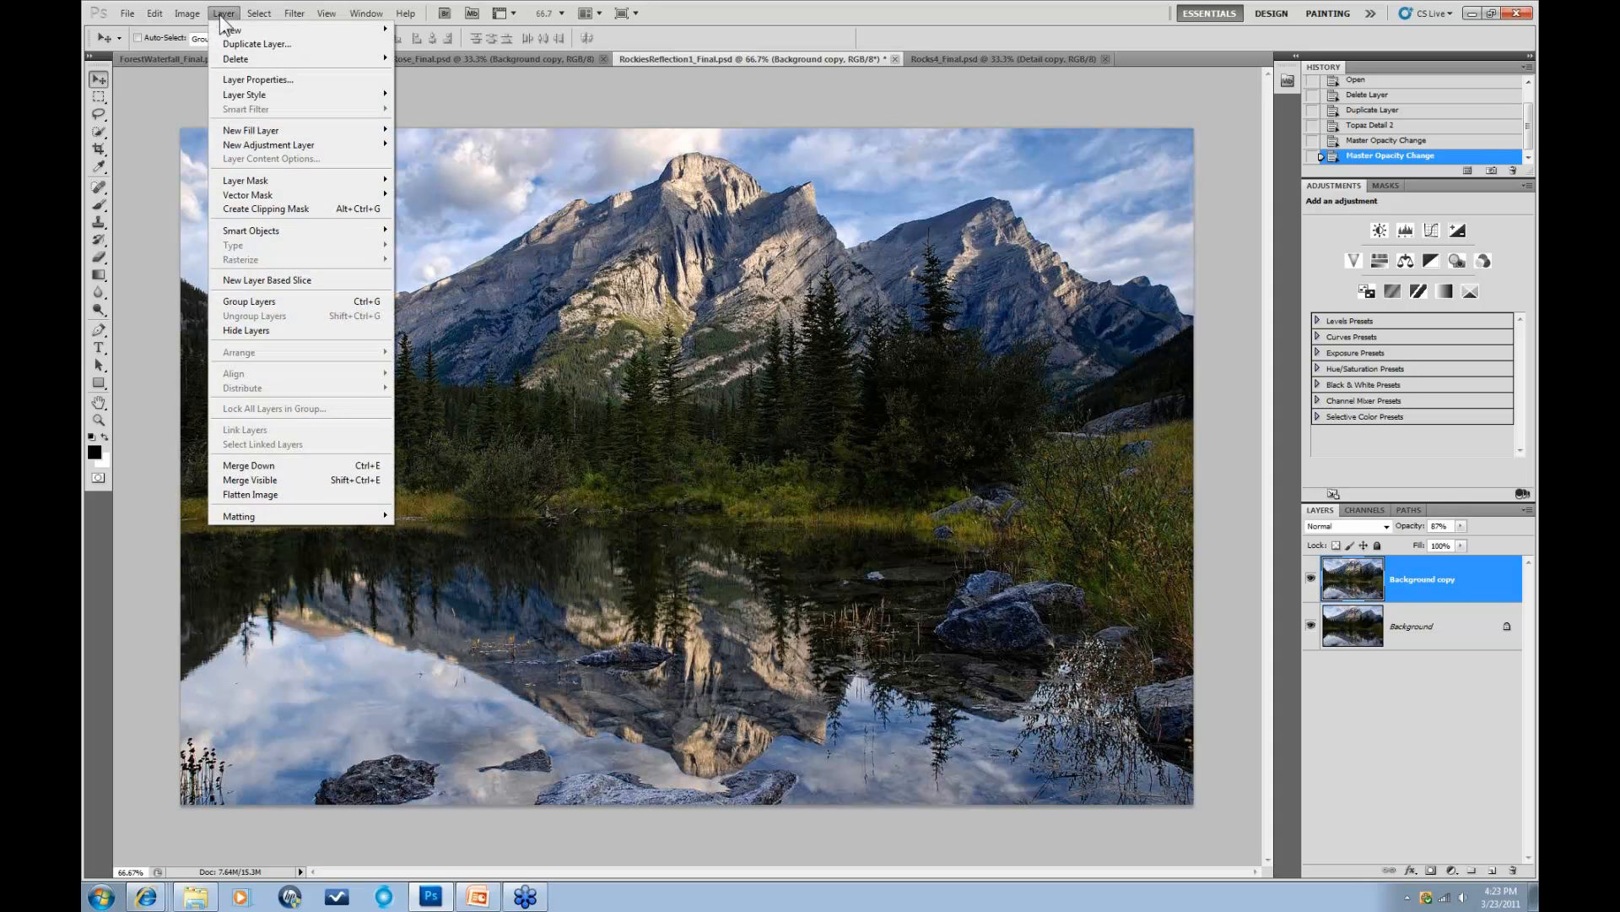
mouse_move(279, 181)
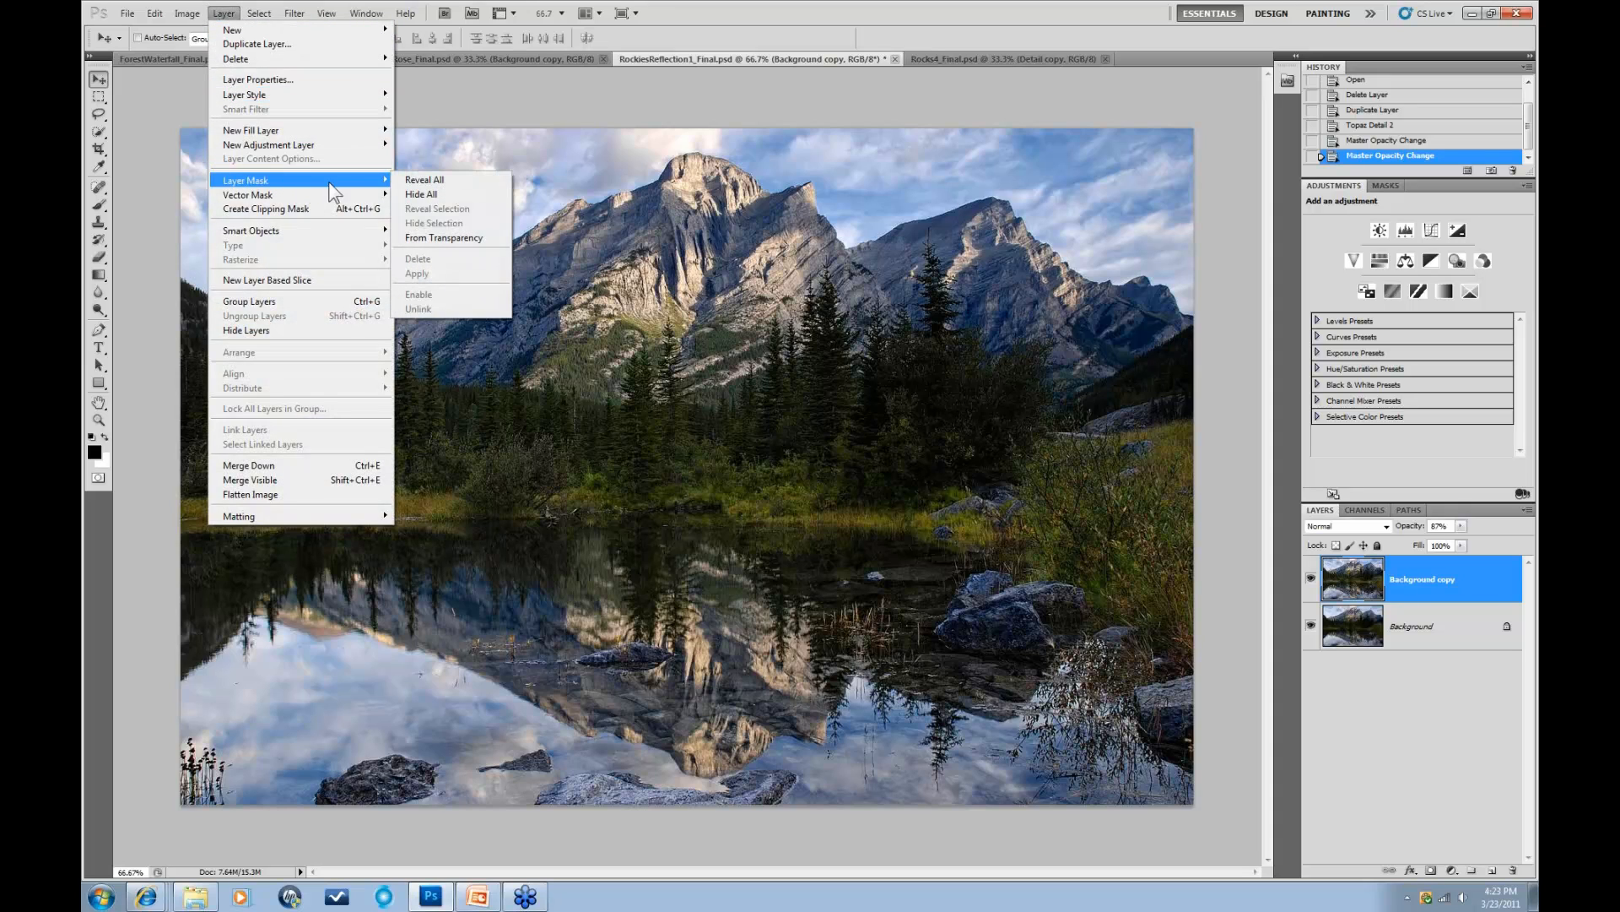
left_click(426, 182)
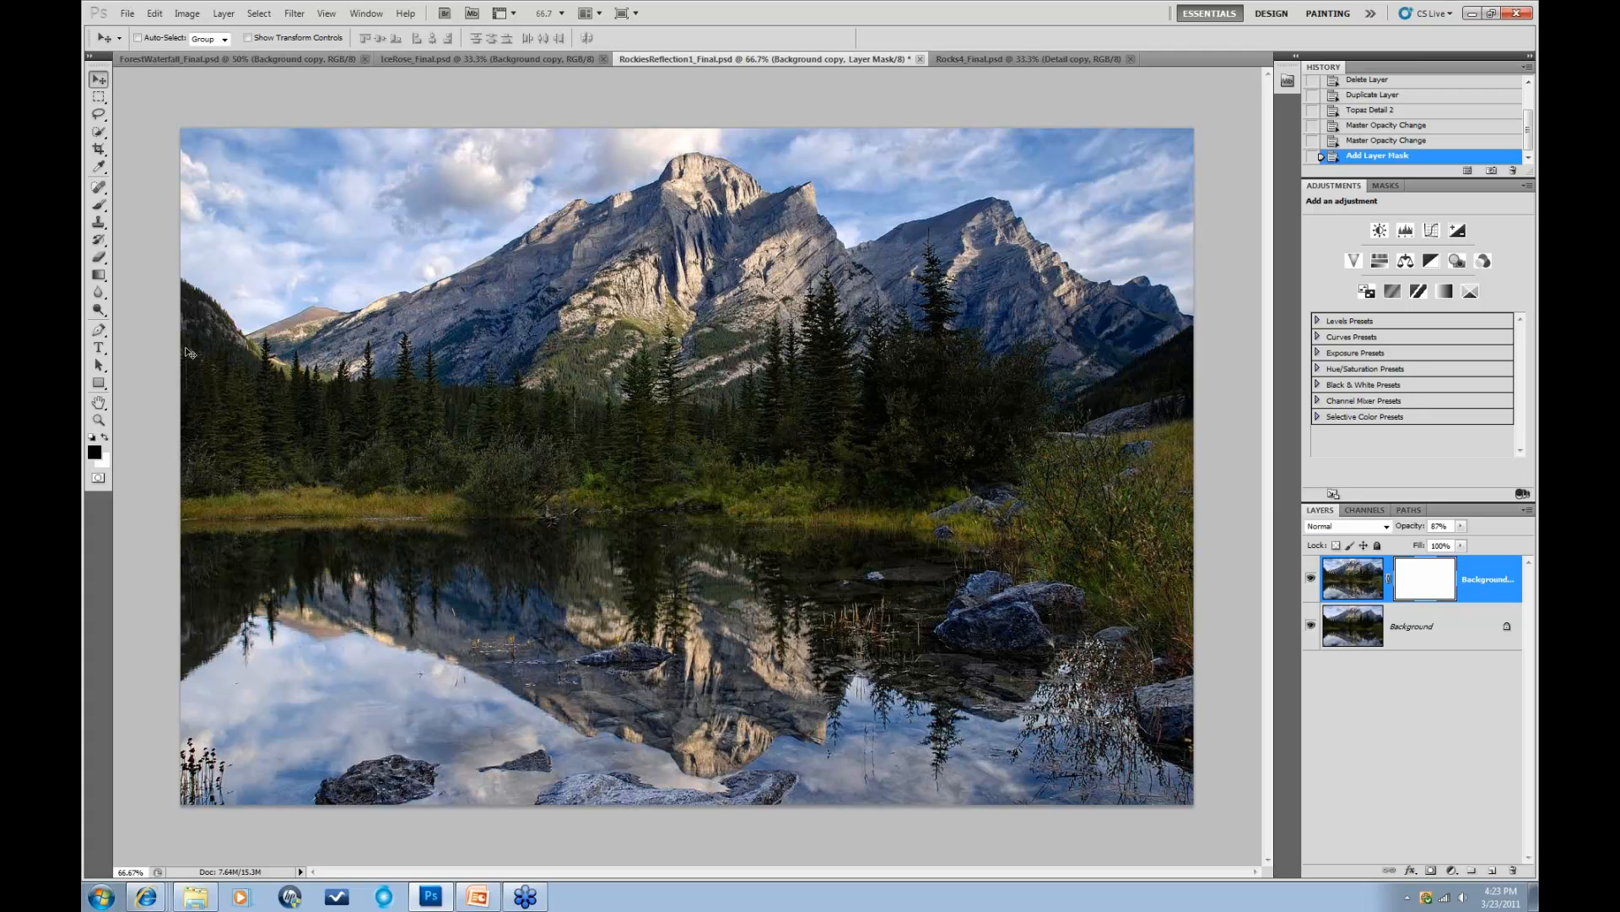
Step: Choose the Brush tool with a 300 px tip at 0% hardness and set its opacity to 50%
left_click(101, 204)
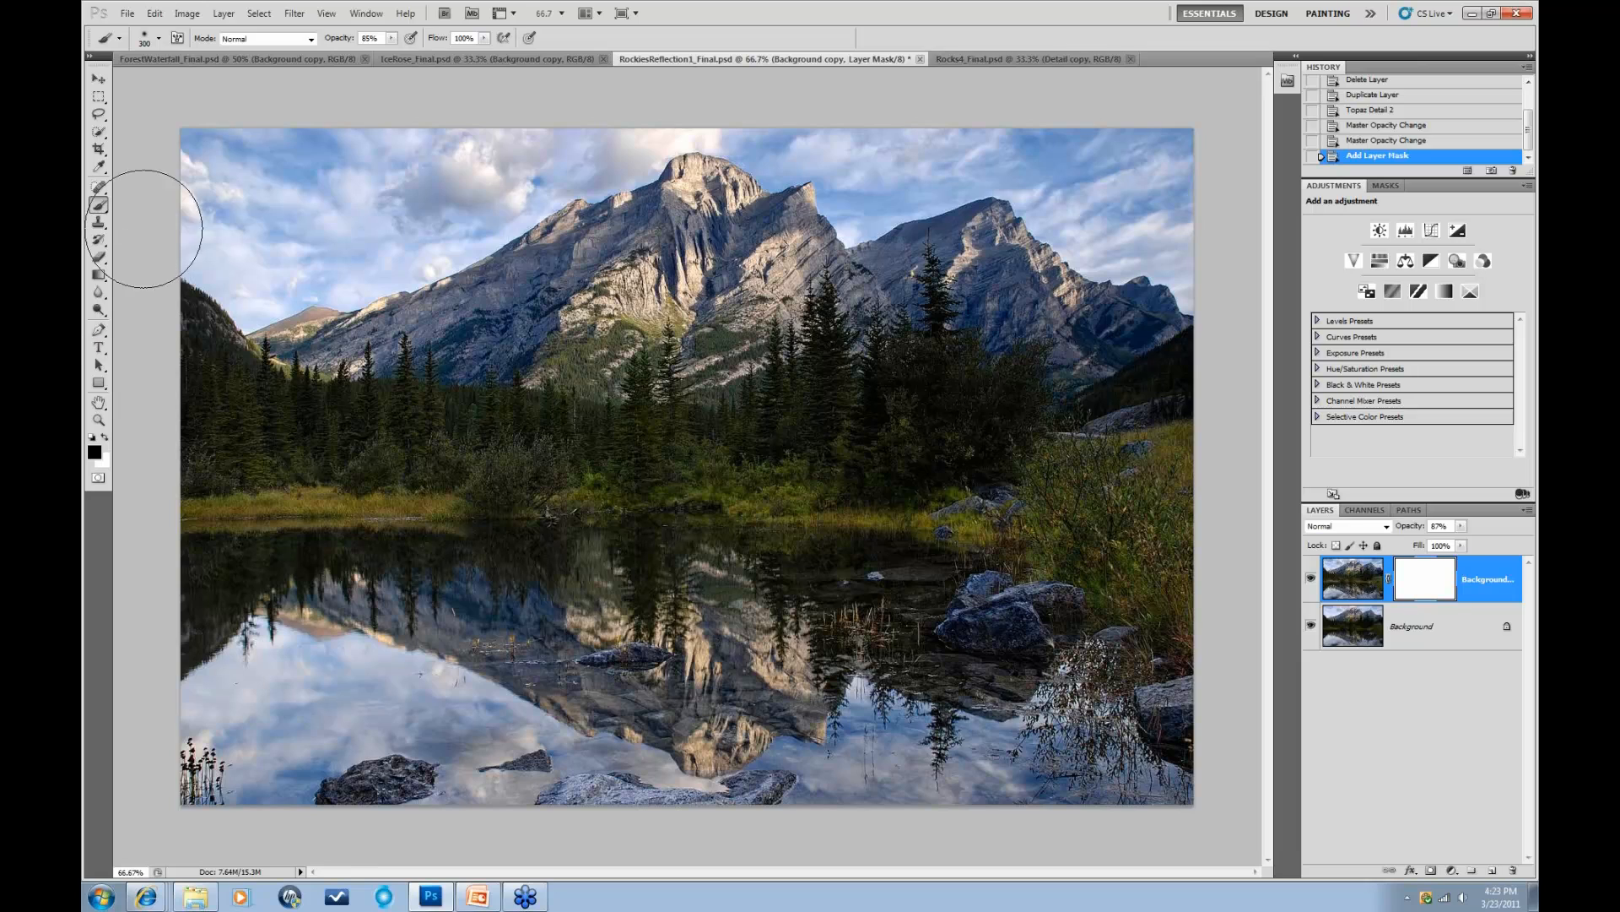
left_click(158, 37)
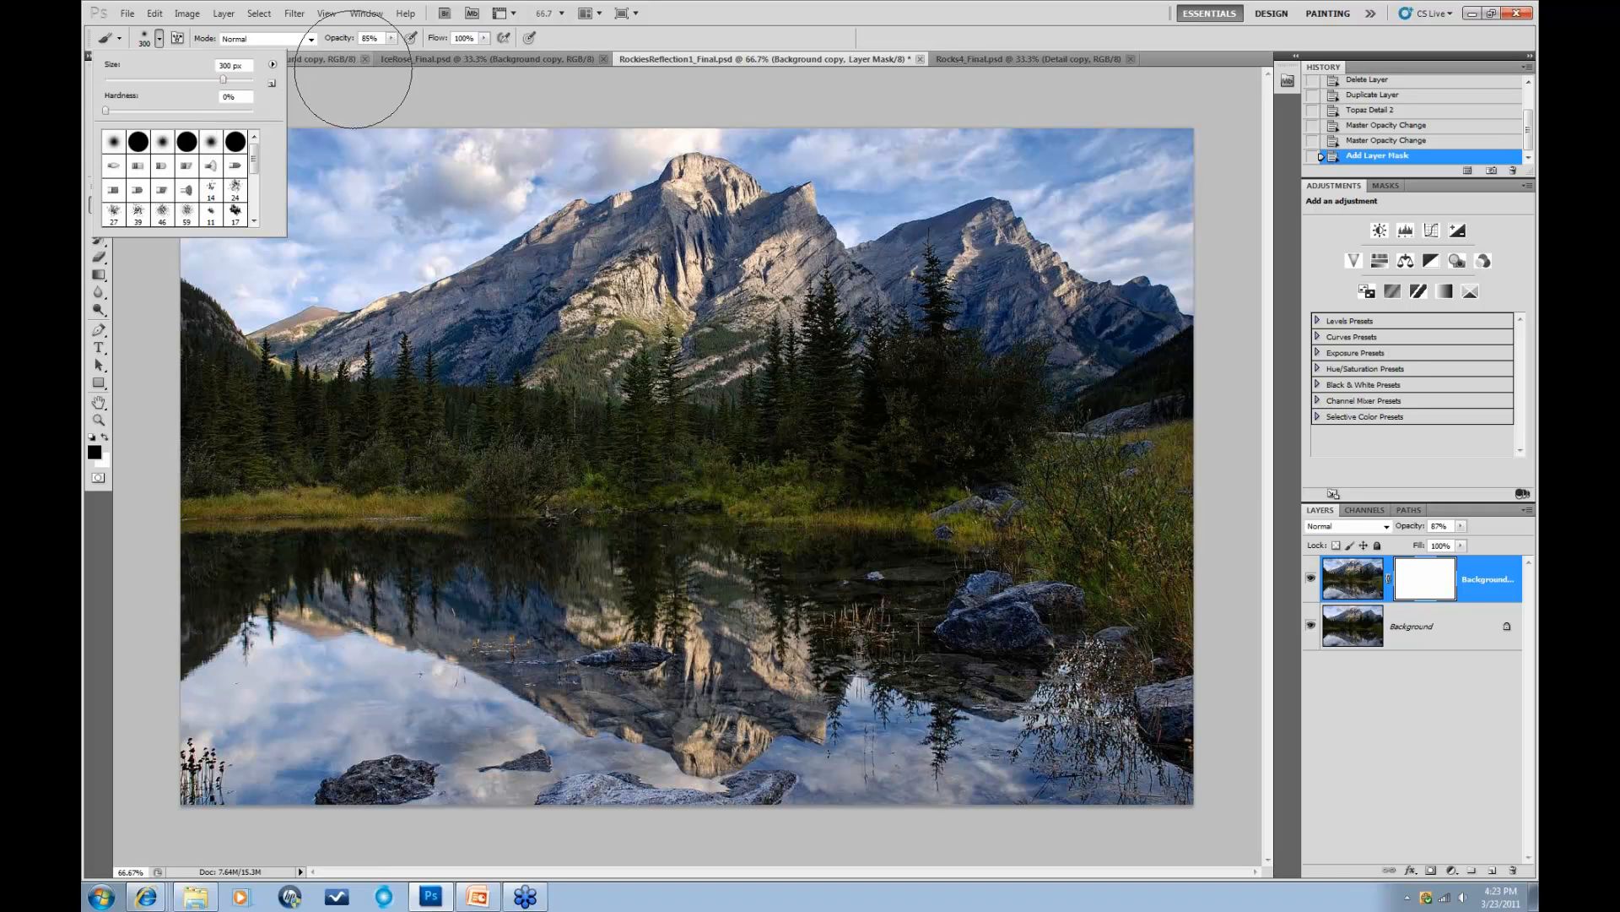
left_click(361, 85)
left_click(391, 38)
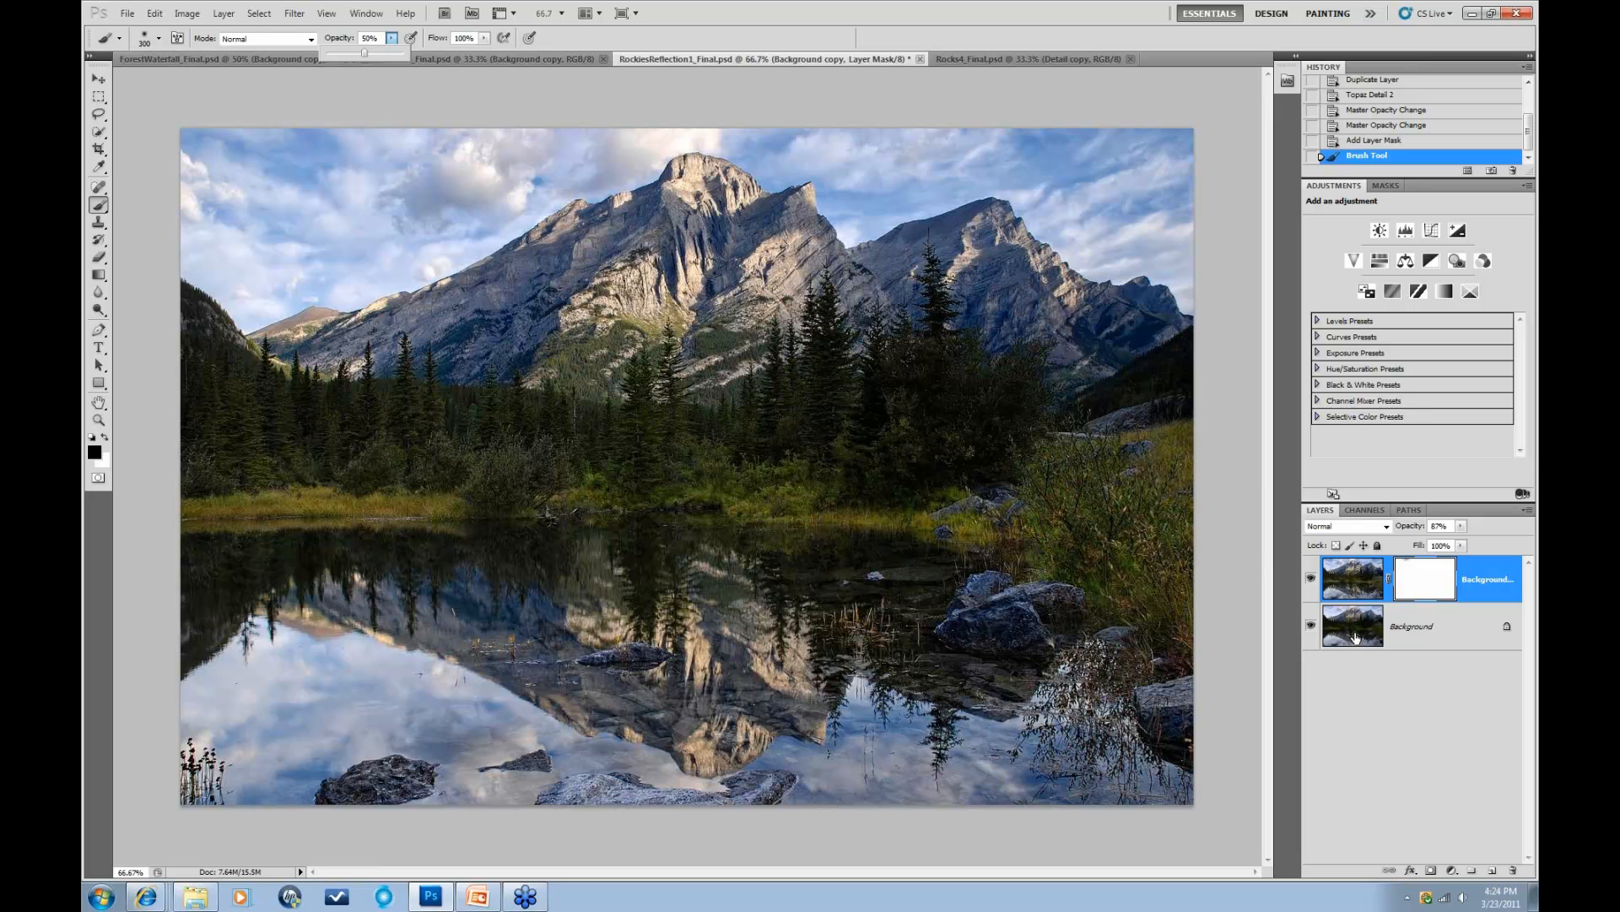
Step: Reduce the brush to 200 px, paint black on the mask over the dark tree line and compare with the original
left_click(1311, 580)
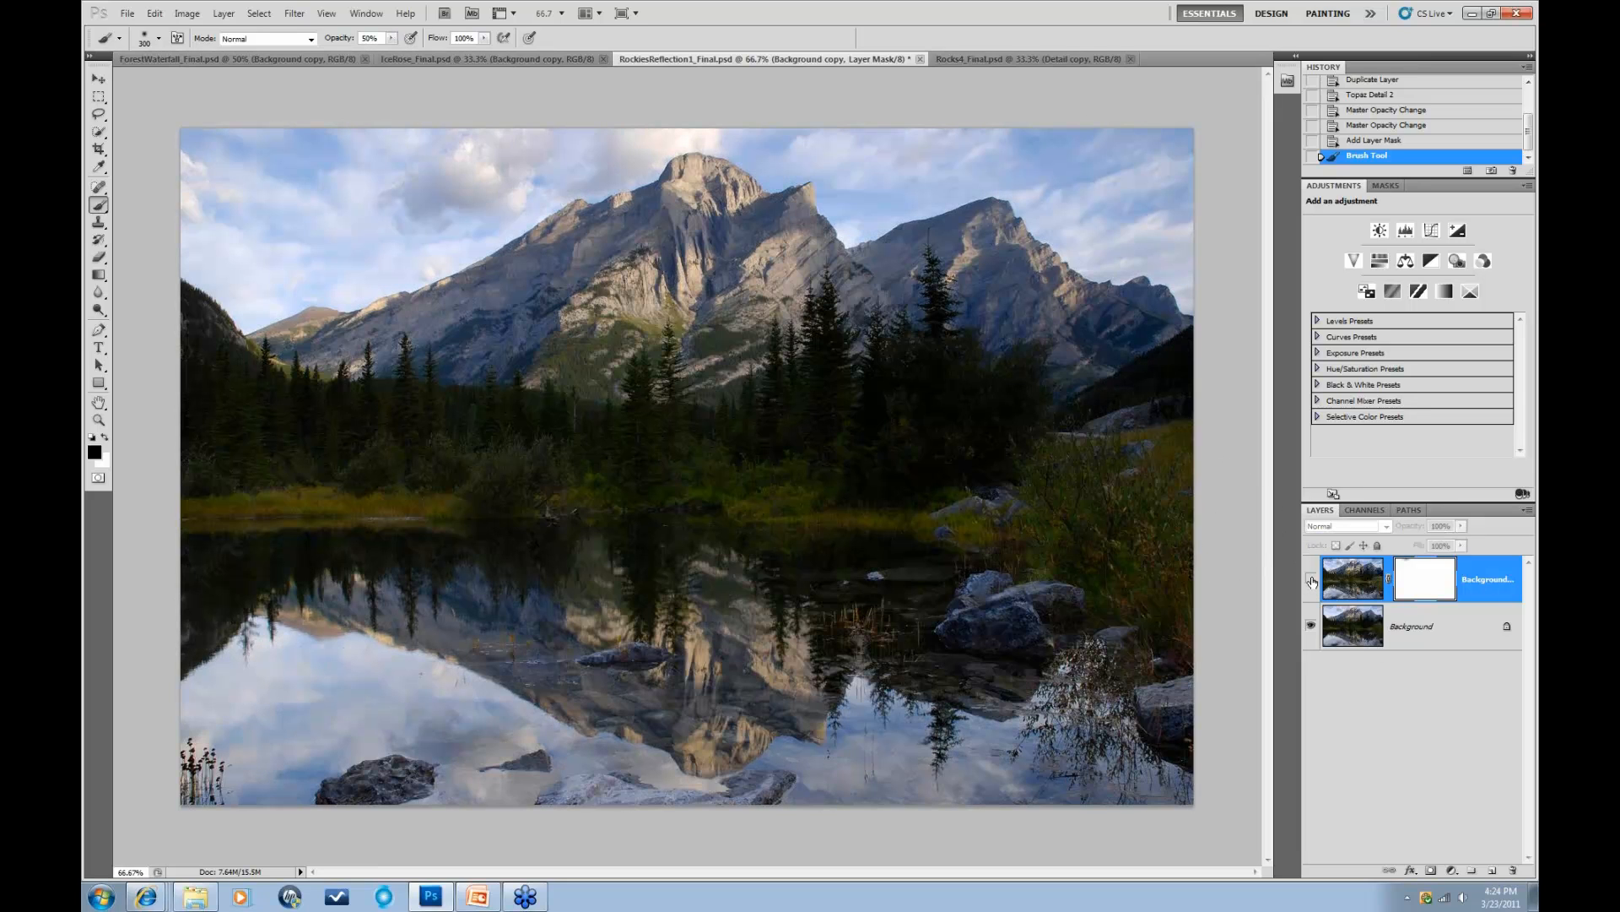
left_click(1312, 580)
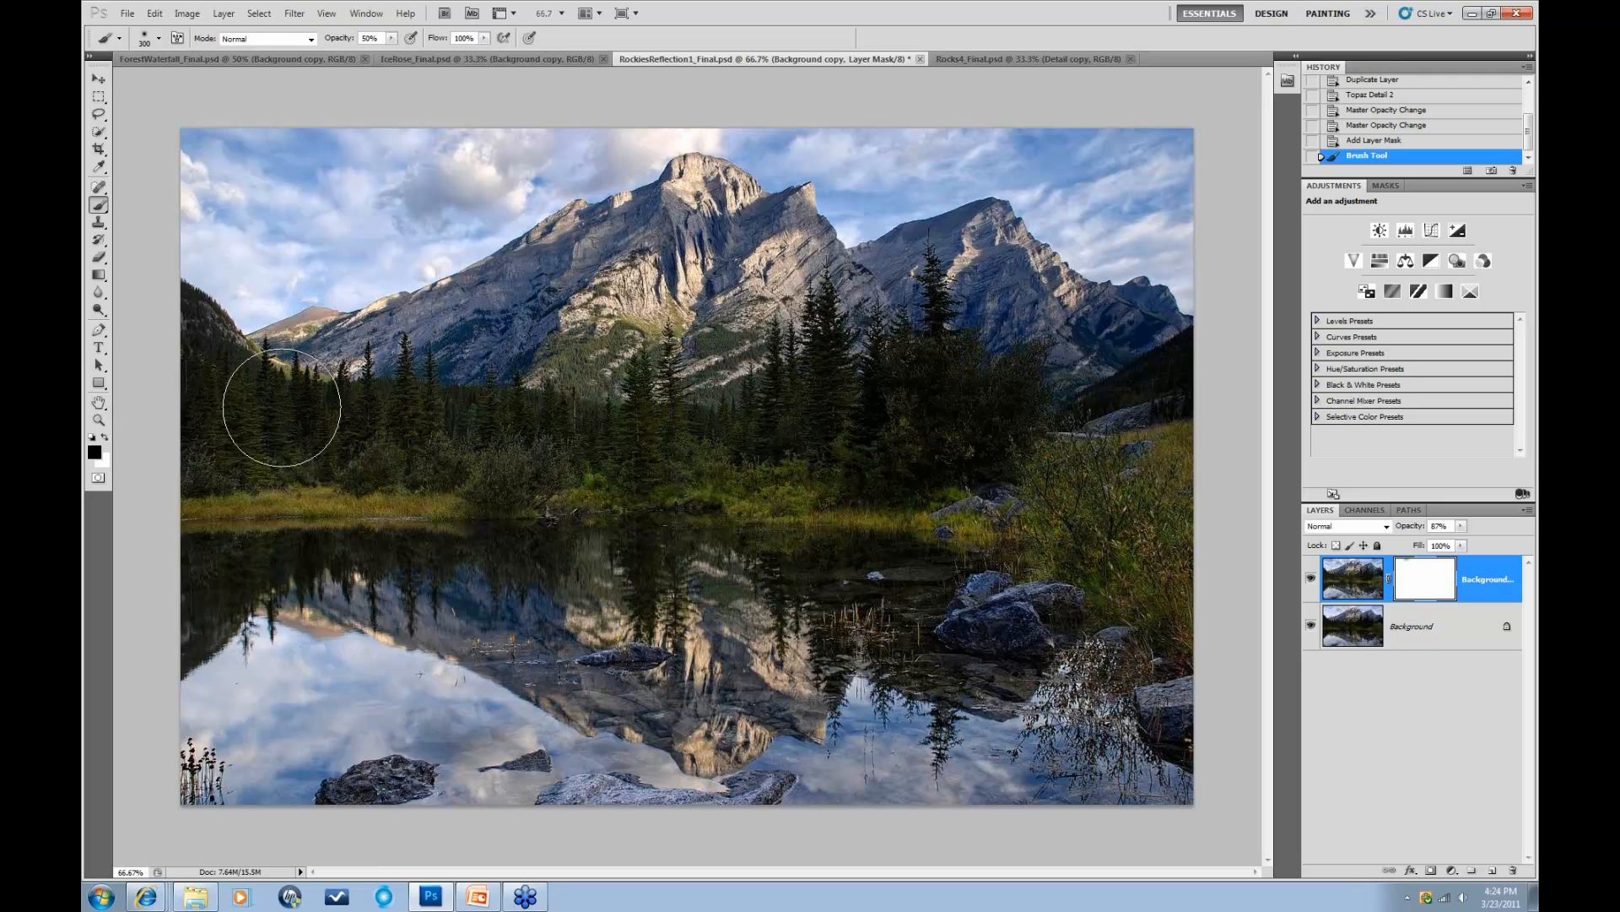
key("bracketleft")
key("bracketleft")
mouse_move(233, 440)
left_mouse_down()
mouse_move(441, 442)
mouse_move(519, 454)
mouse_move(527, 476)
mouse_move(530, 454)
mouse_move(622, 456)
mouse_move(638, 433)
mouse_move(602, 434)
mouse_move(644, 406)
mouse_move(578, 440)
mouse_move(515, 438)
mouse_move(281, 408)
mouse_move(240, 363)
mouse_move(204, 383)
mouse_move(338, 467)
mouse_move(609, 451)
mouse_move(269, 413)
left_mouse_up()
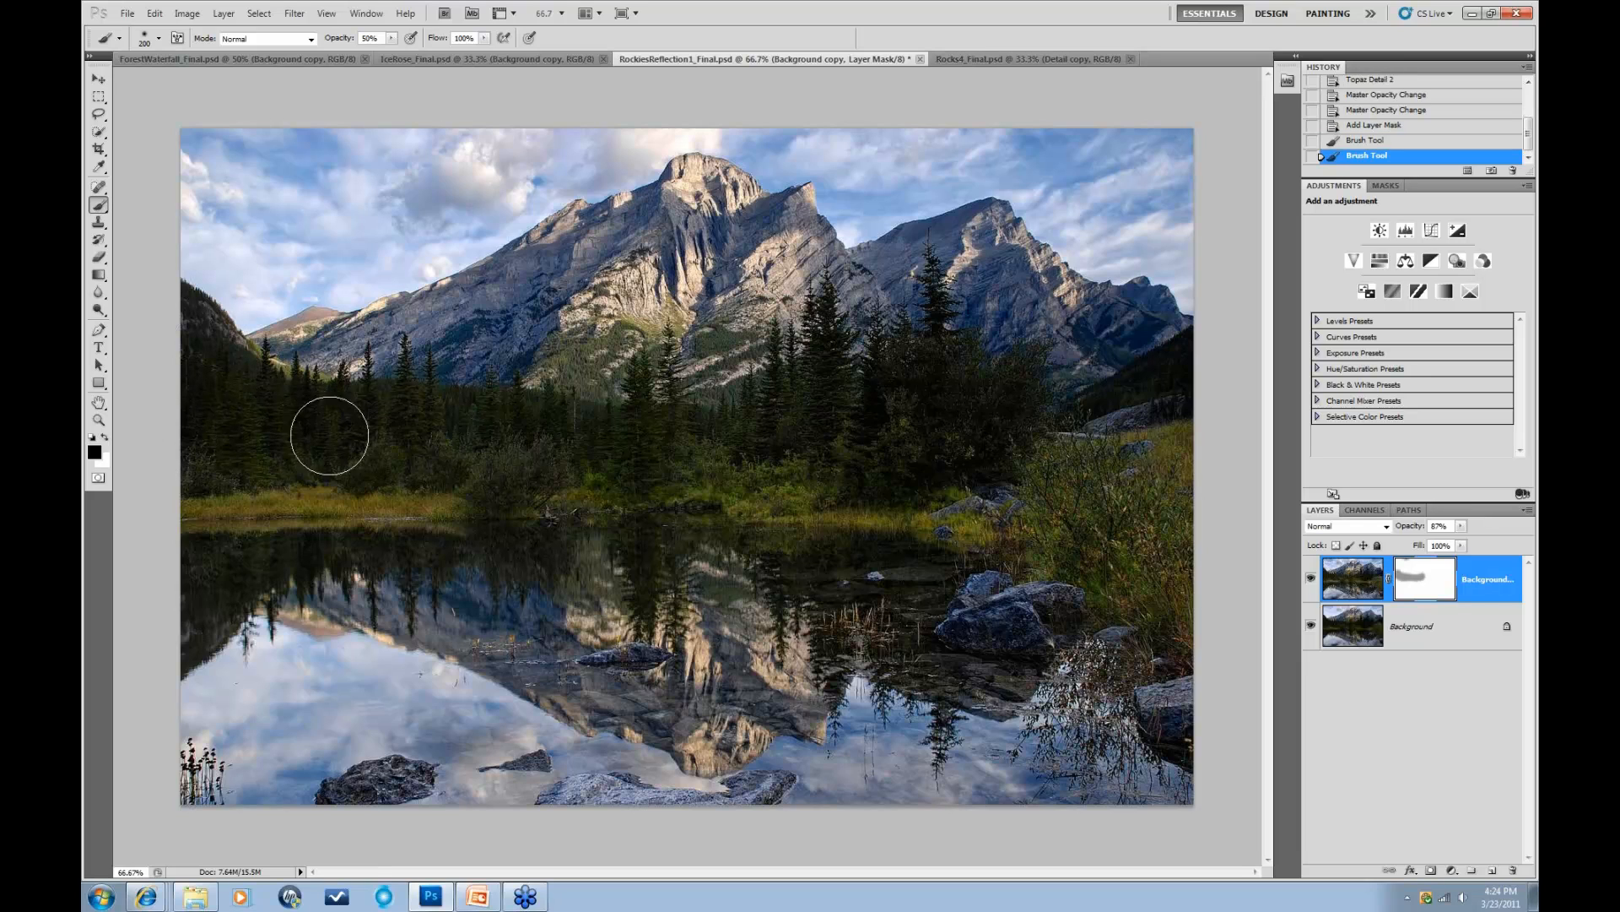
left_click_drag(528, 435, 579, 427)
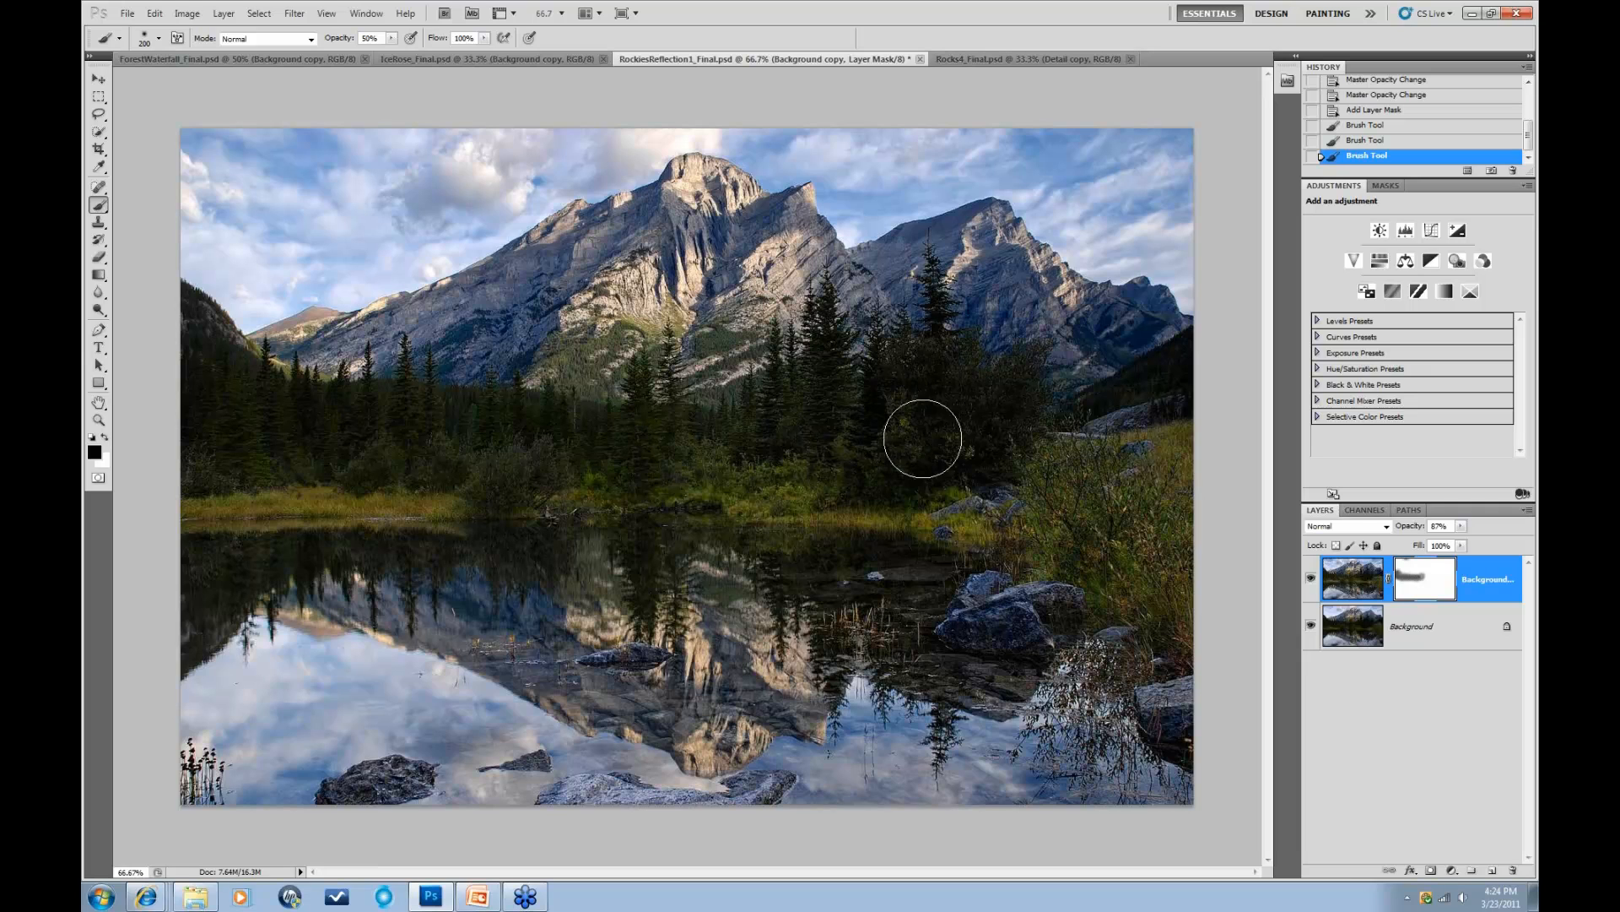
left_click(1312, 580)
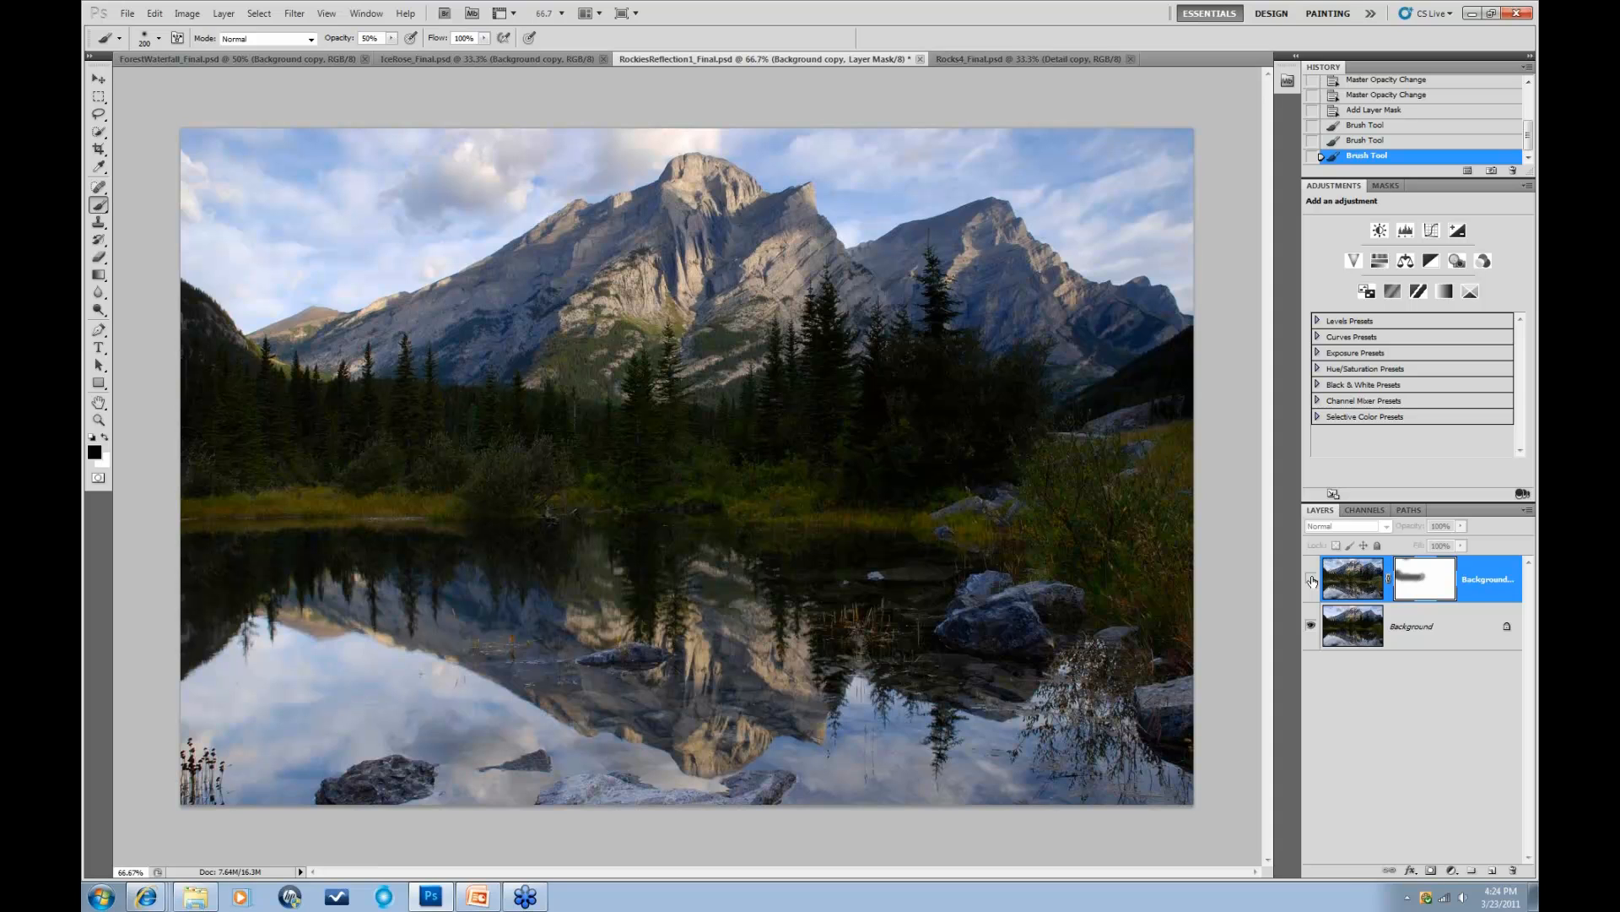
left_click(1312, 581)
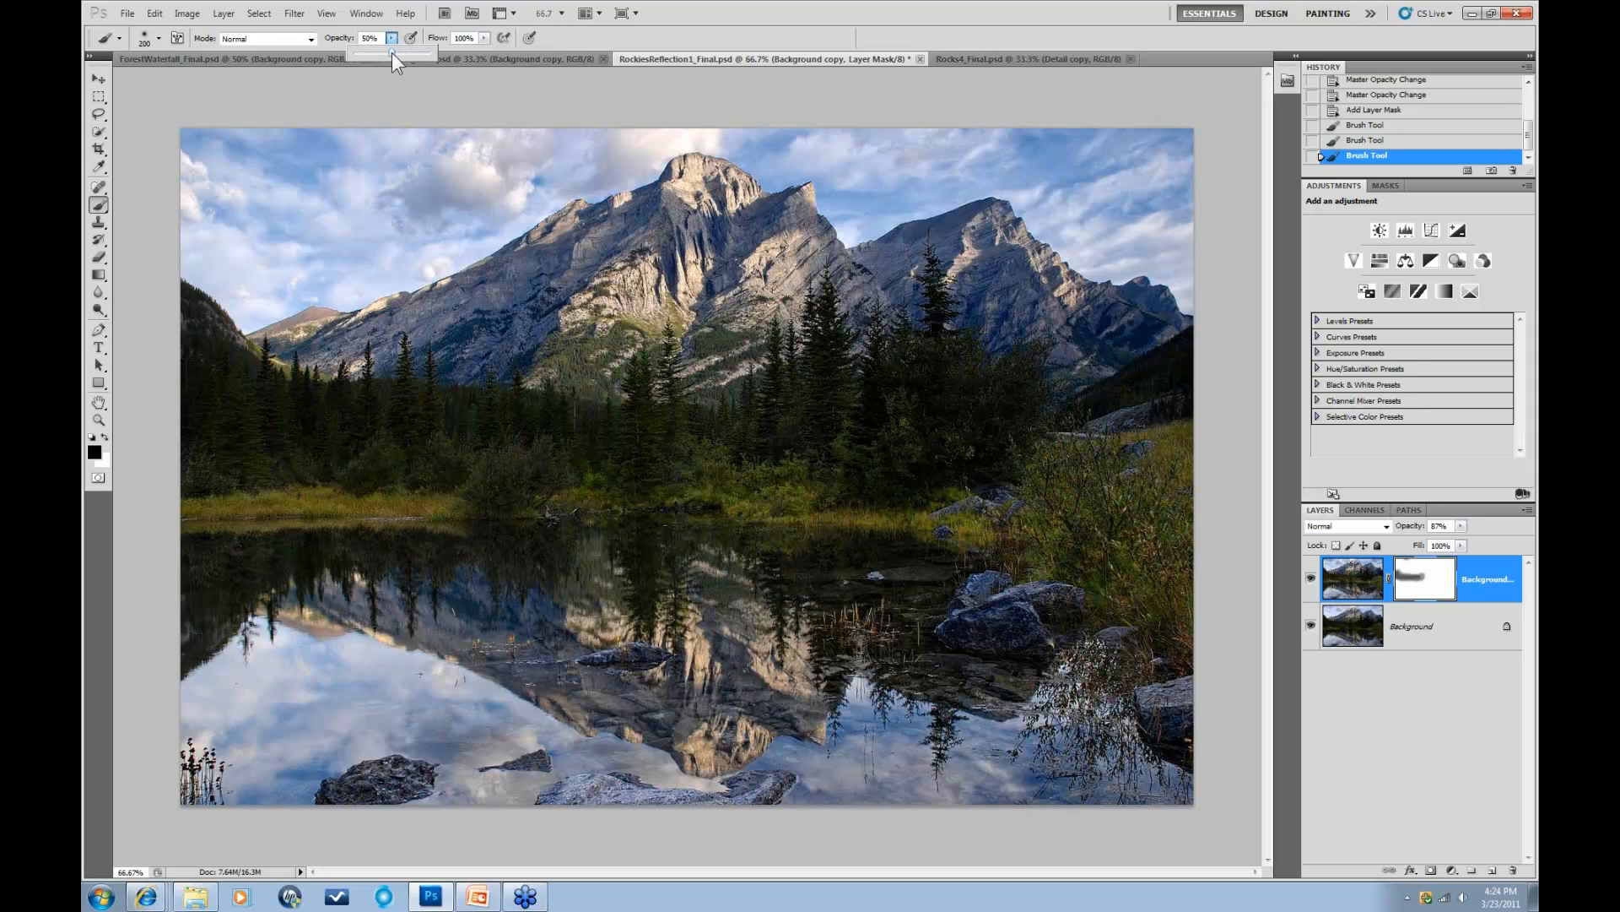
Step: Set the brush opacity to 100% and its size to 500 px, and paint black on the mask over the upper sky
left_click_drag(404, 52, 442, 54)
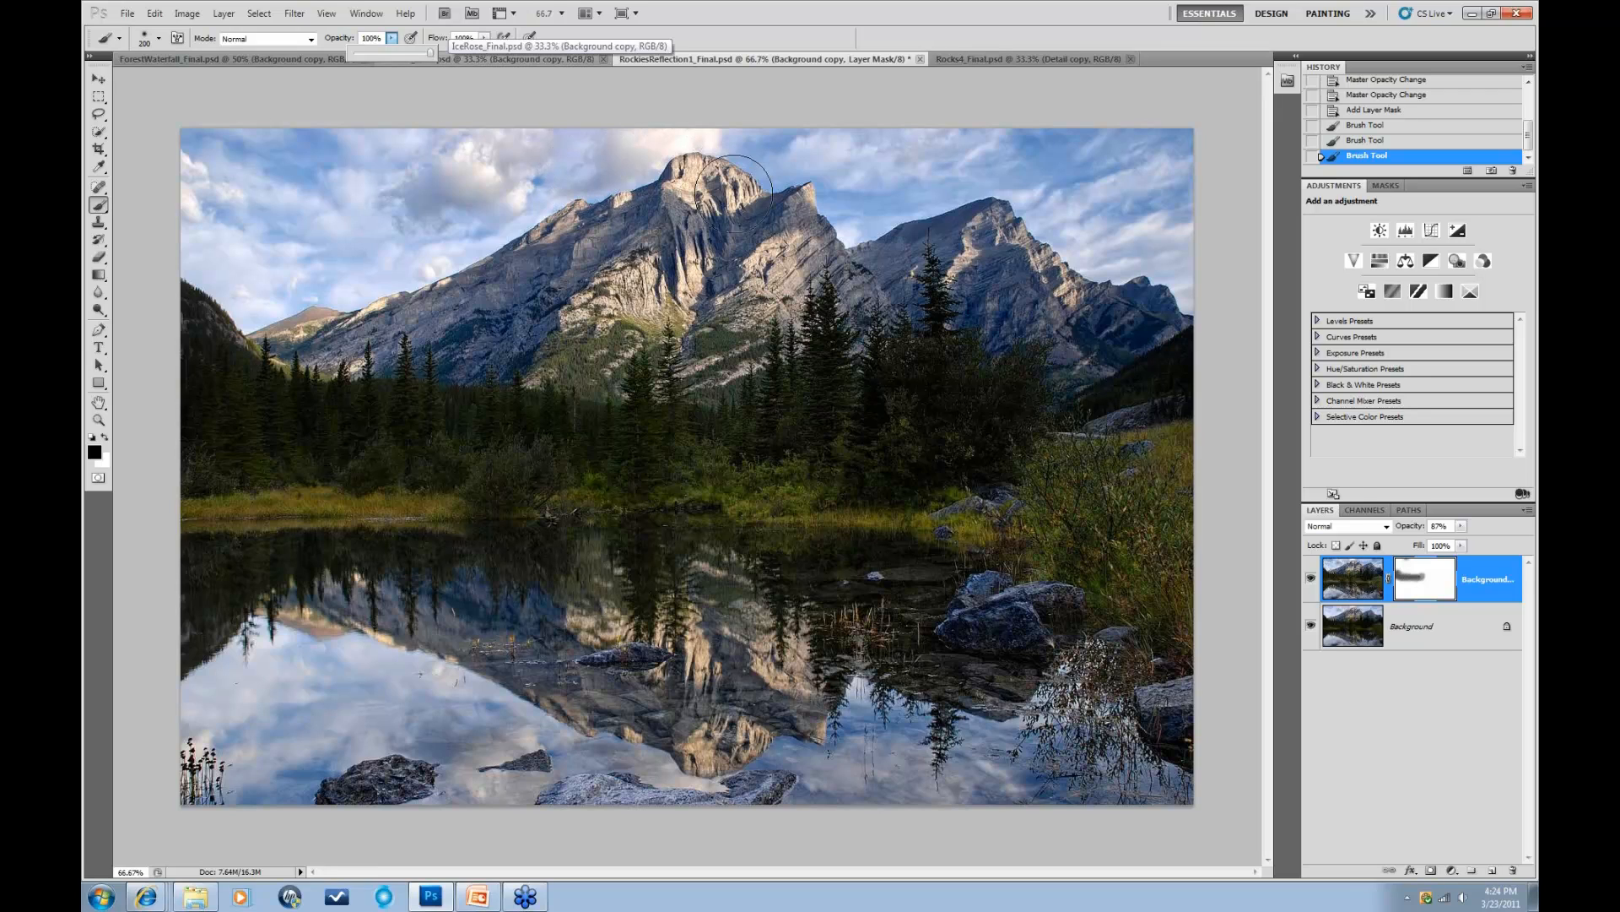
key("bracketright")
key("bracketright")
key("bracketright")
key("bracketright")
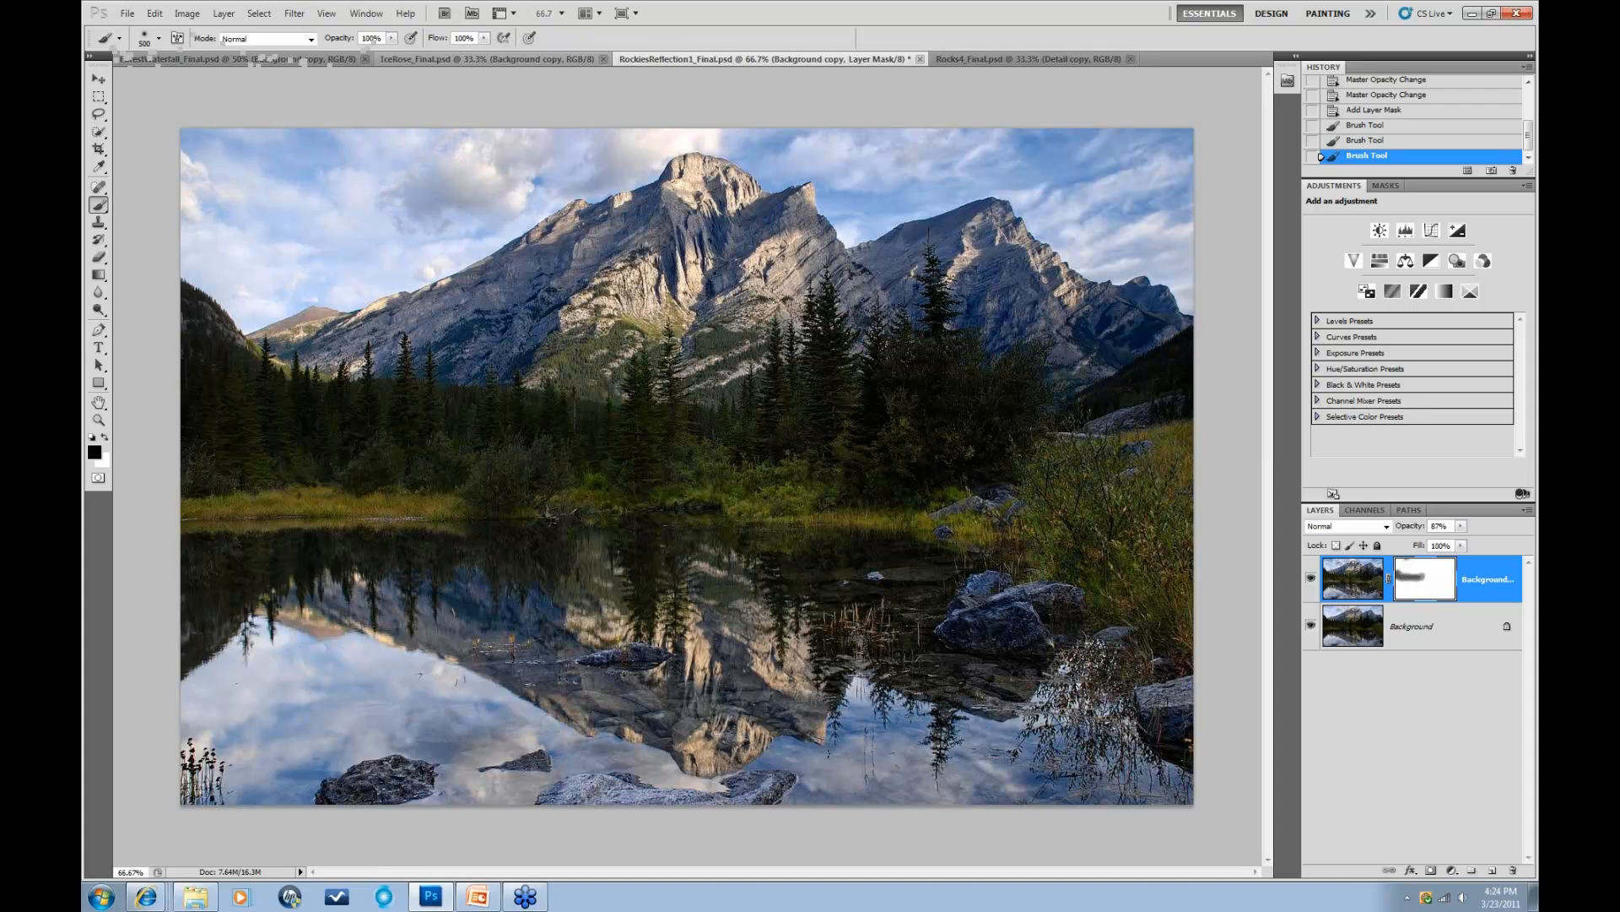
mouse_move(794, 135)
left_mouse_down()
mouse_move(954, 173)
mouse_move(1135, 160)
left_mouse_up()
Step: Reduce the brush to 250 px, mask out the sky beside the mountains in black and compare the result with the original
key("bracketleft")
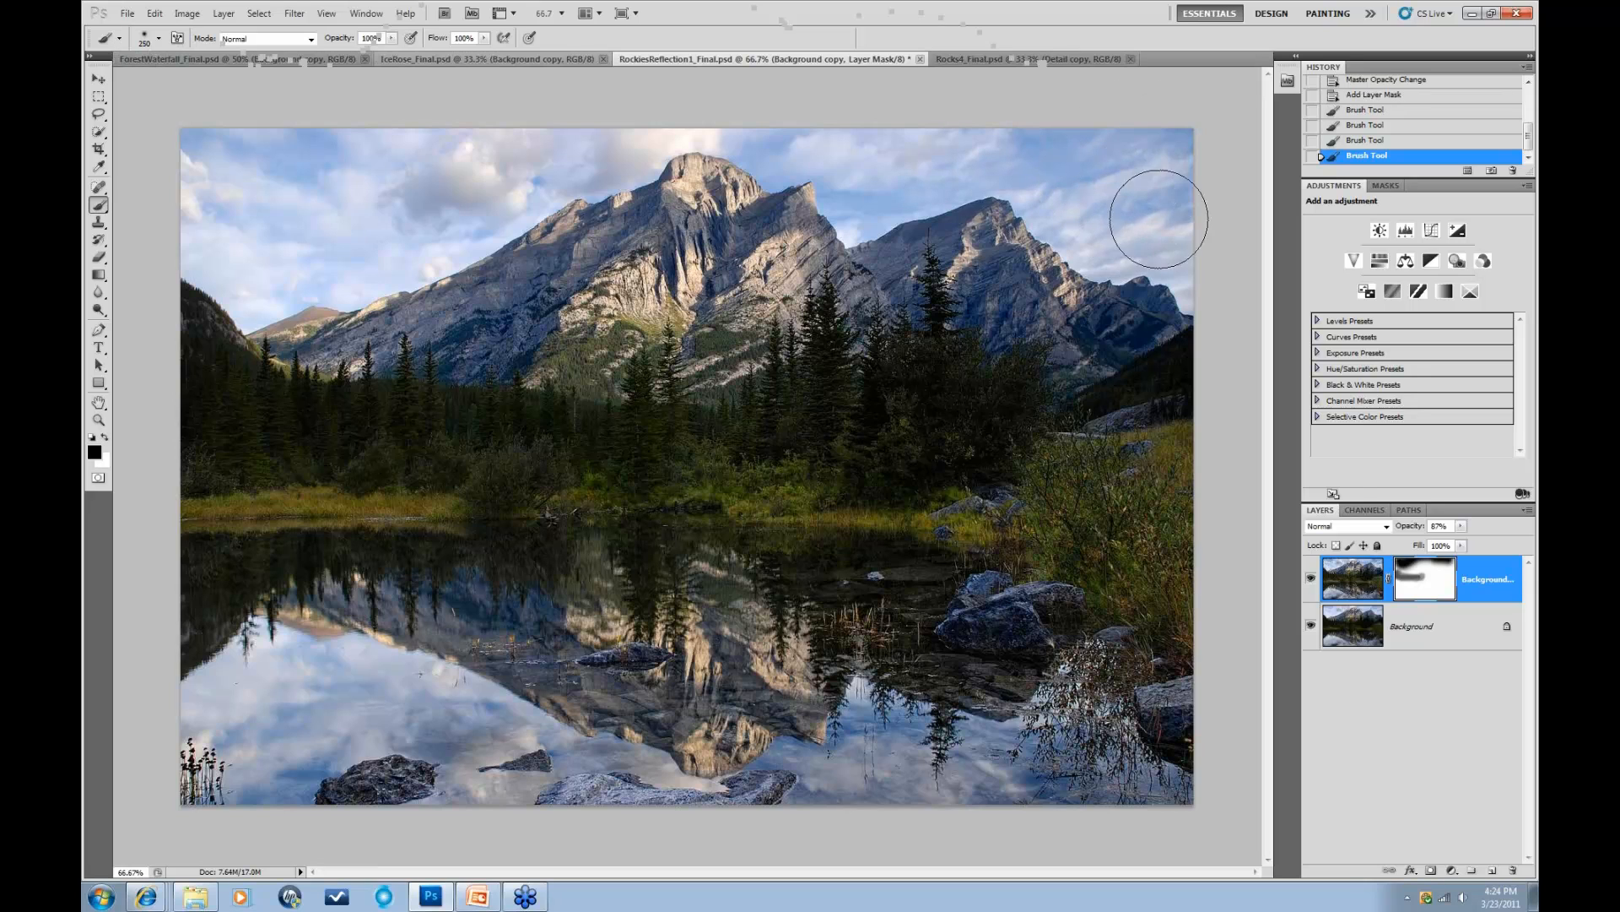
key("bracketleft")
key("bracketleft")
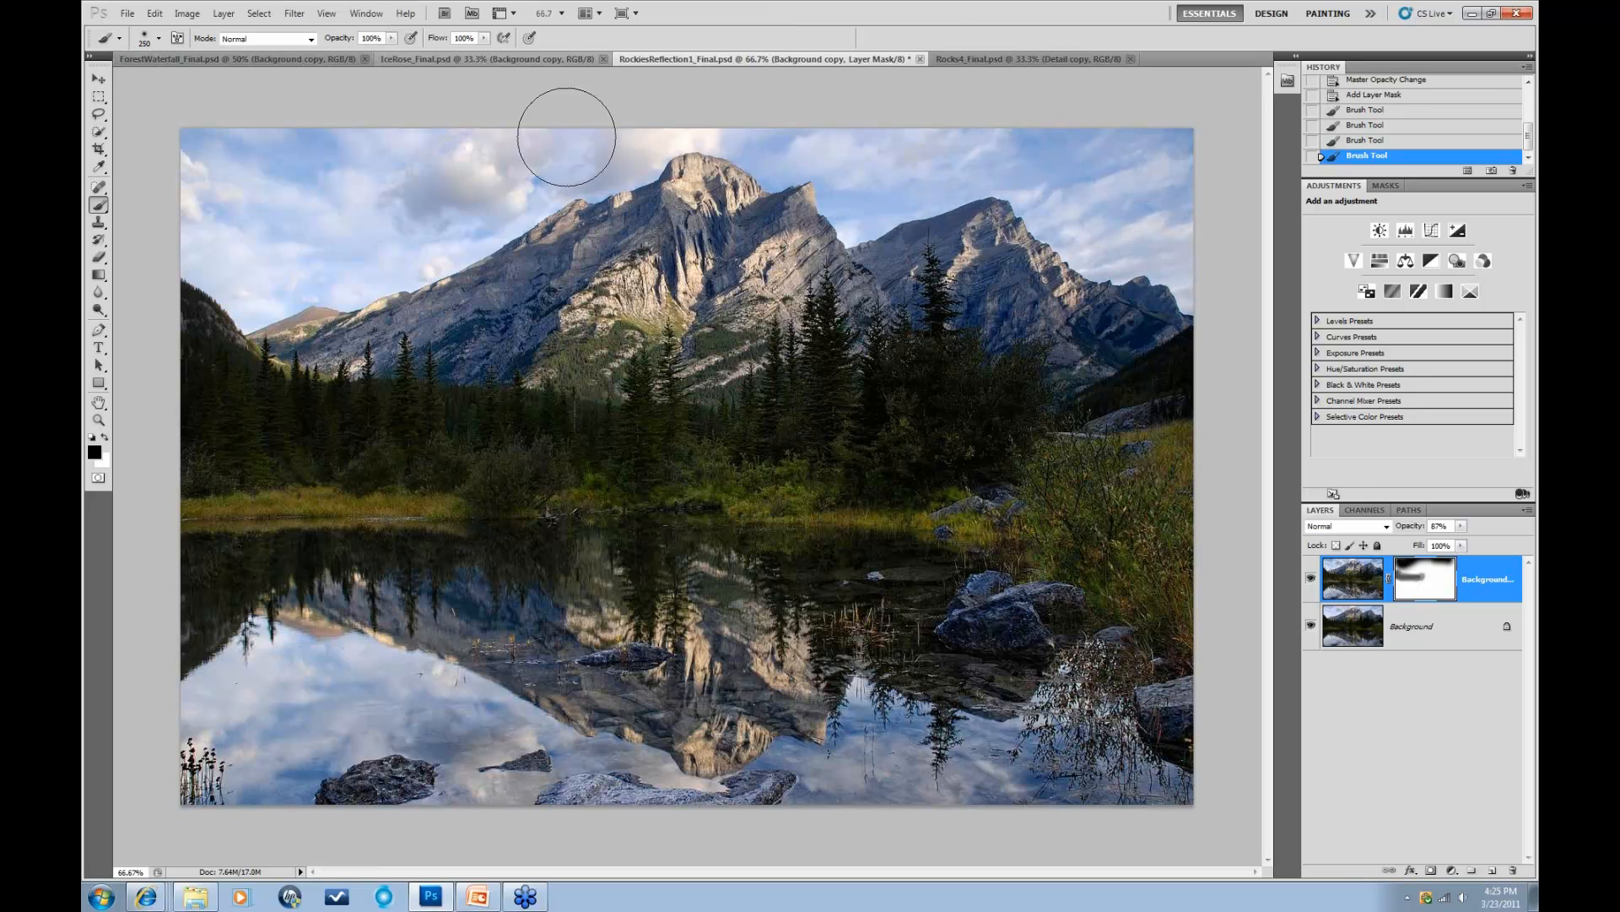
left_click_drag(199, 155, 506, 166)
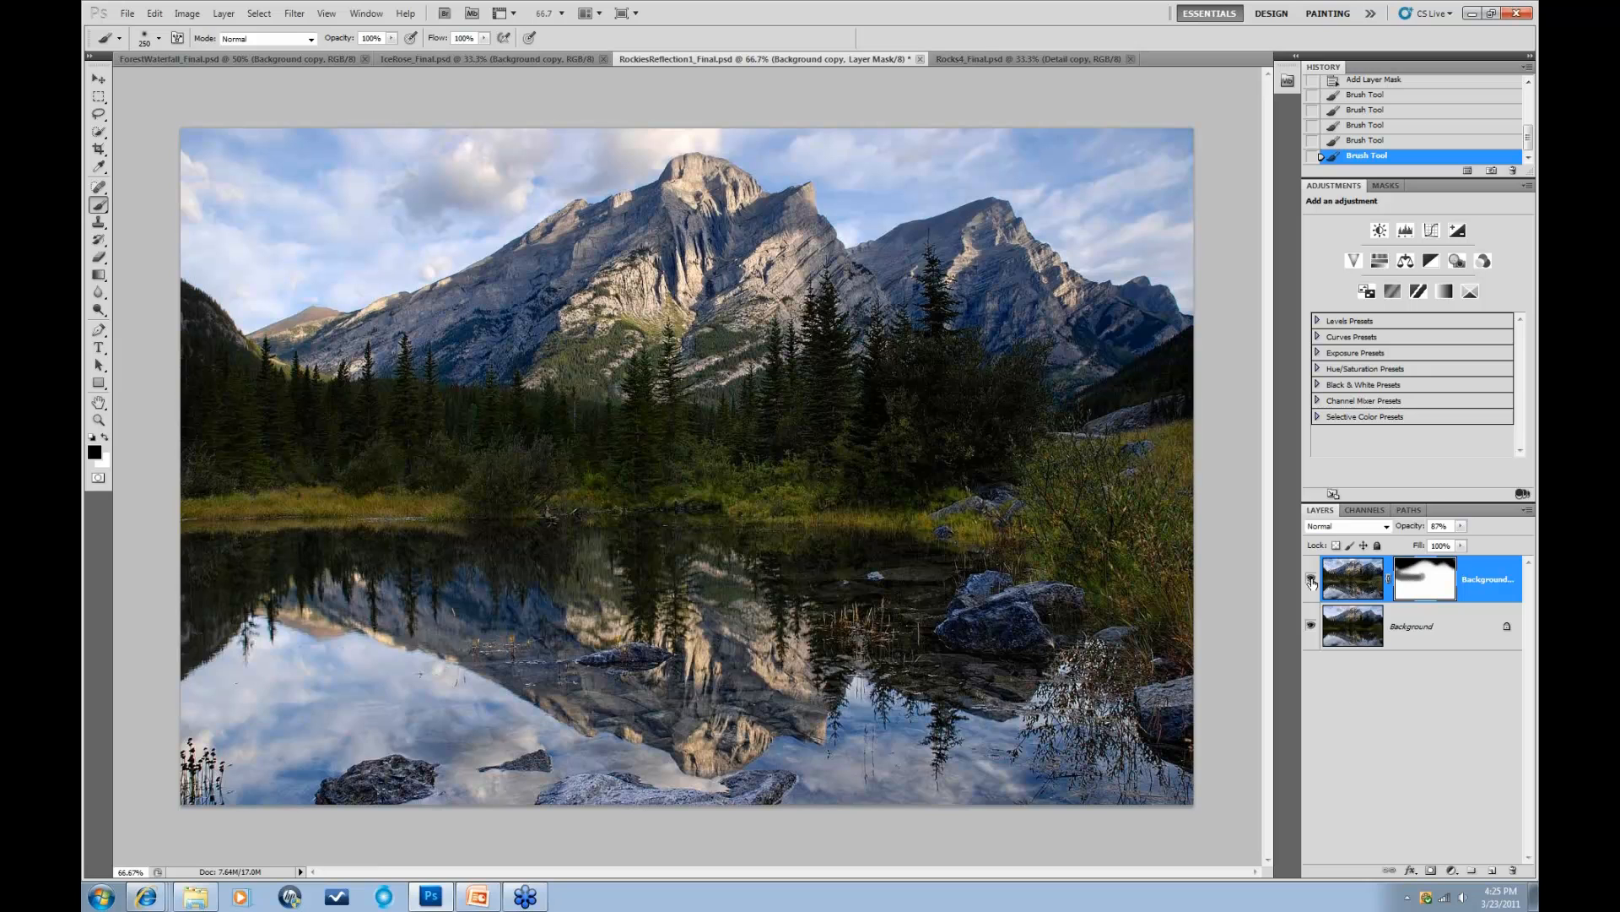
left_click(1311, 581)
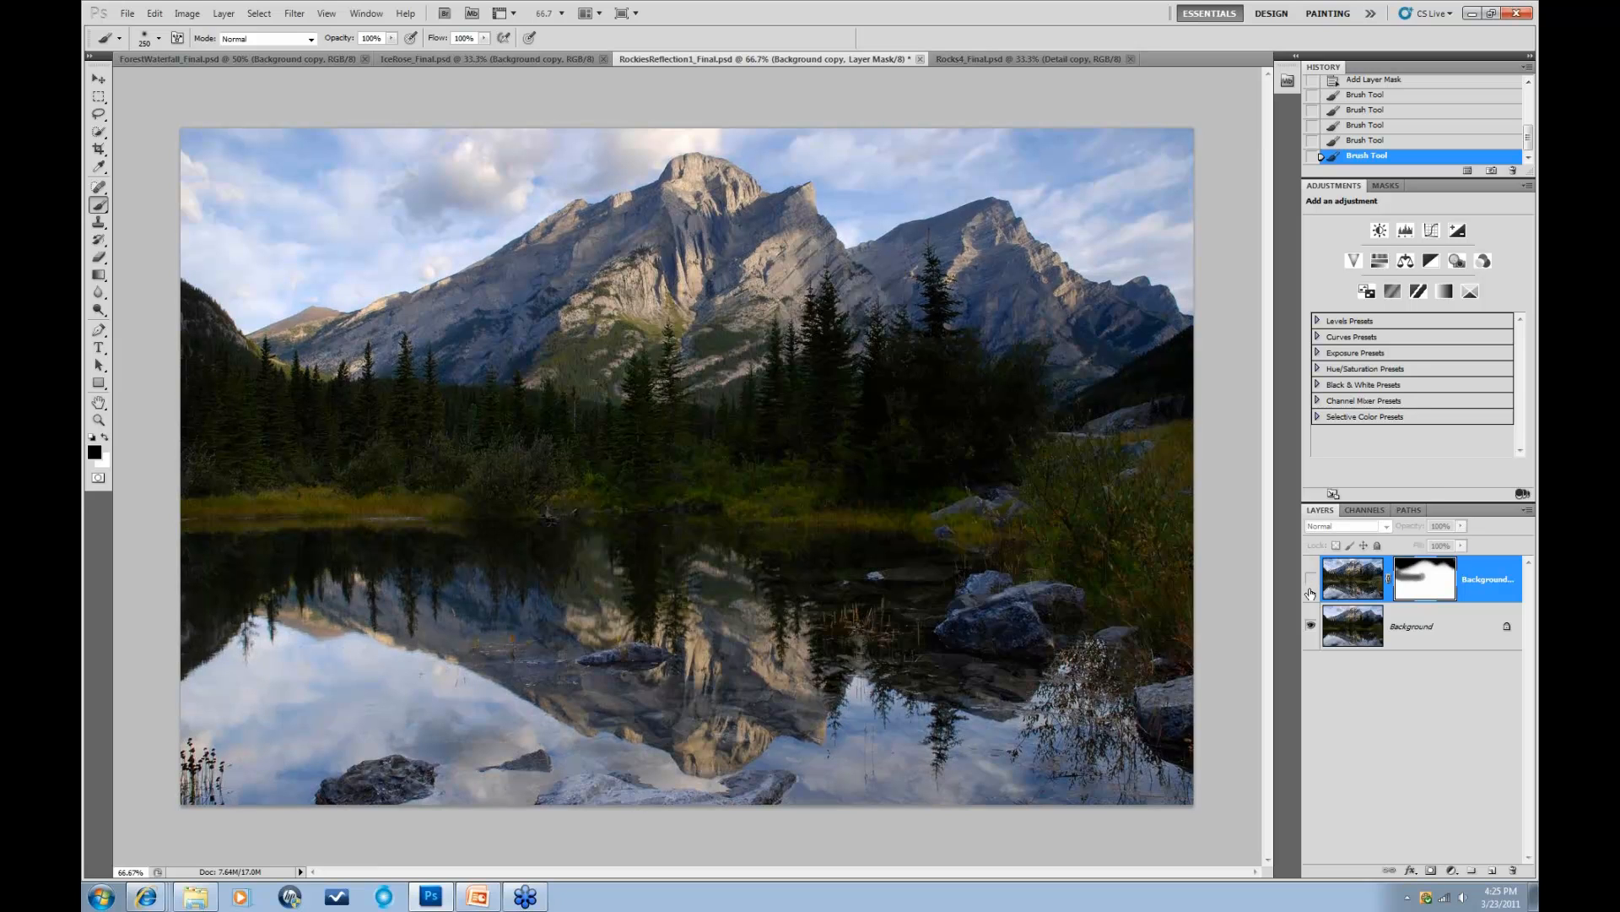
left_click(1311, 581)
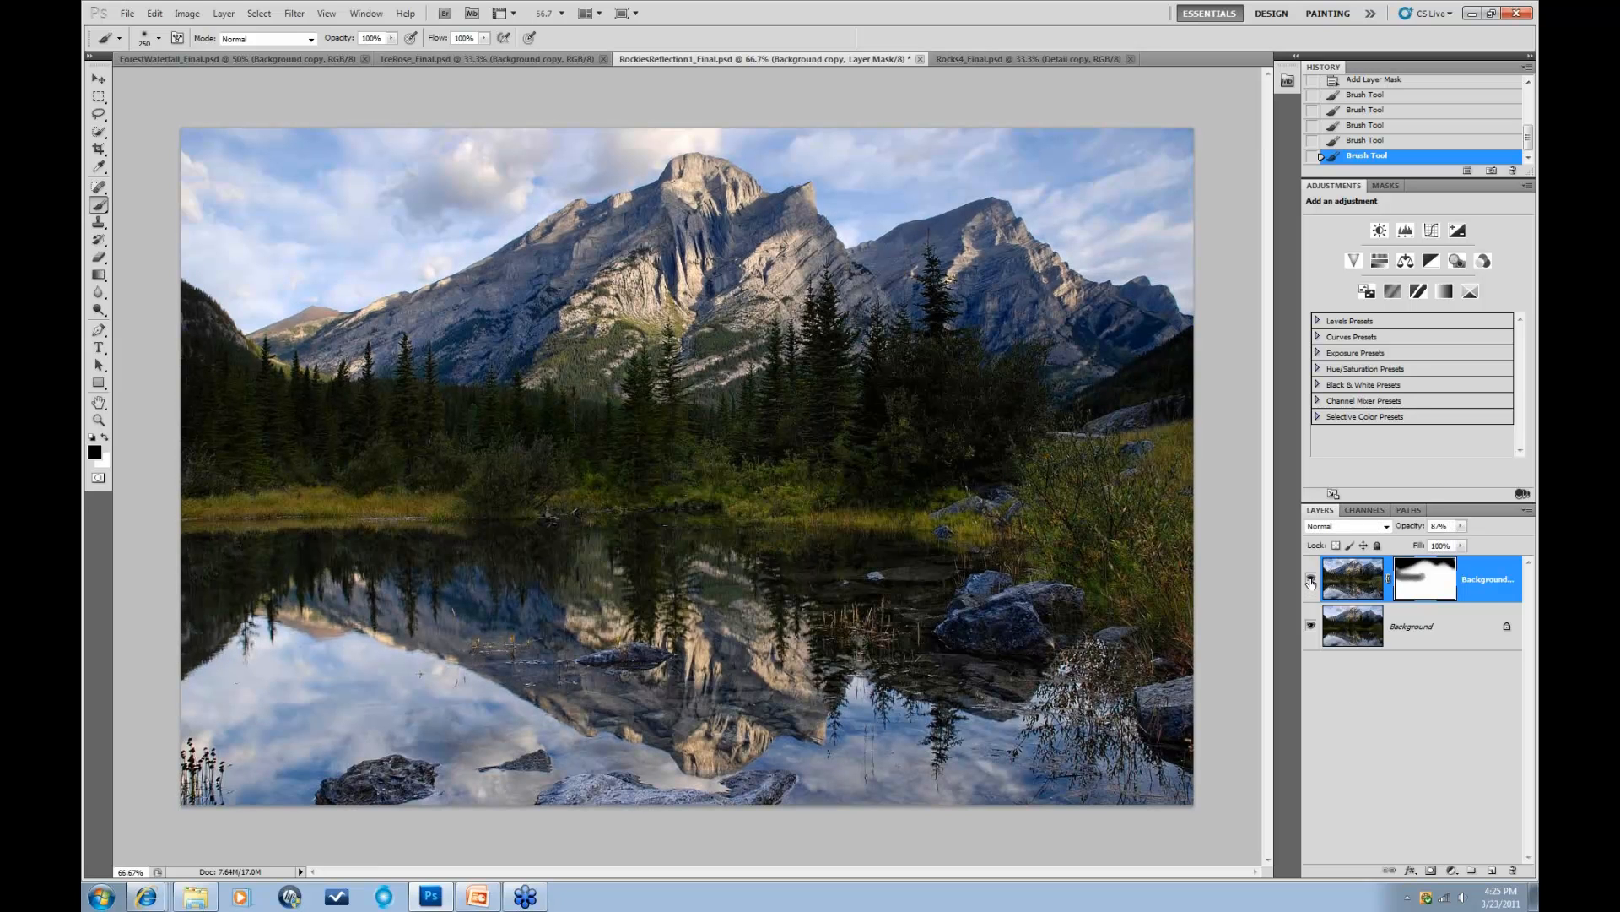
left_click(1311, 581)
left_click(1311, 580)
Step: Switch to IceRose_Final.psd, delete its existing Background copy layer and duplicate the Background layer anew
left_click(433, 56)
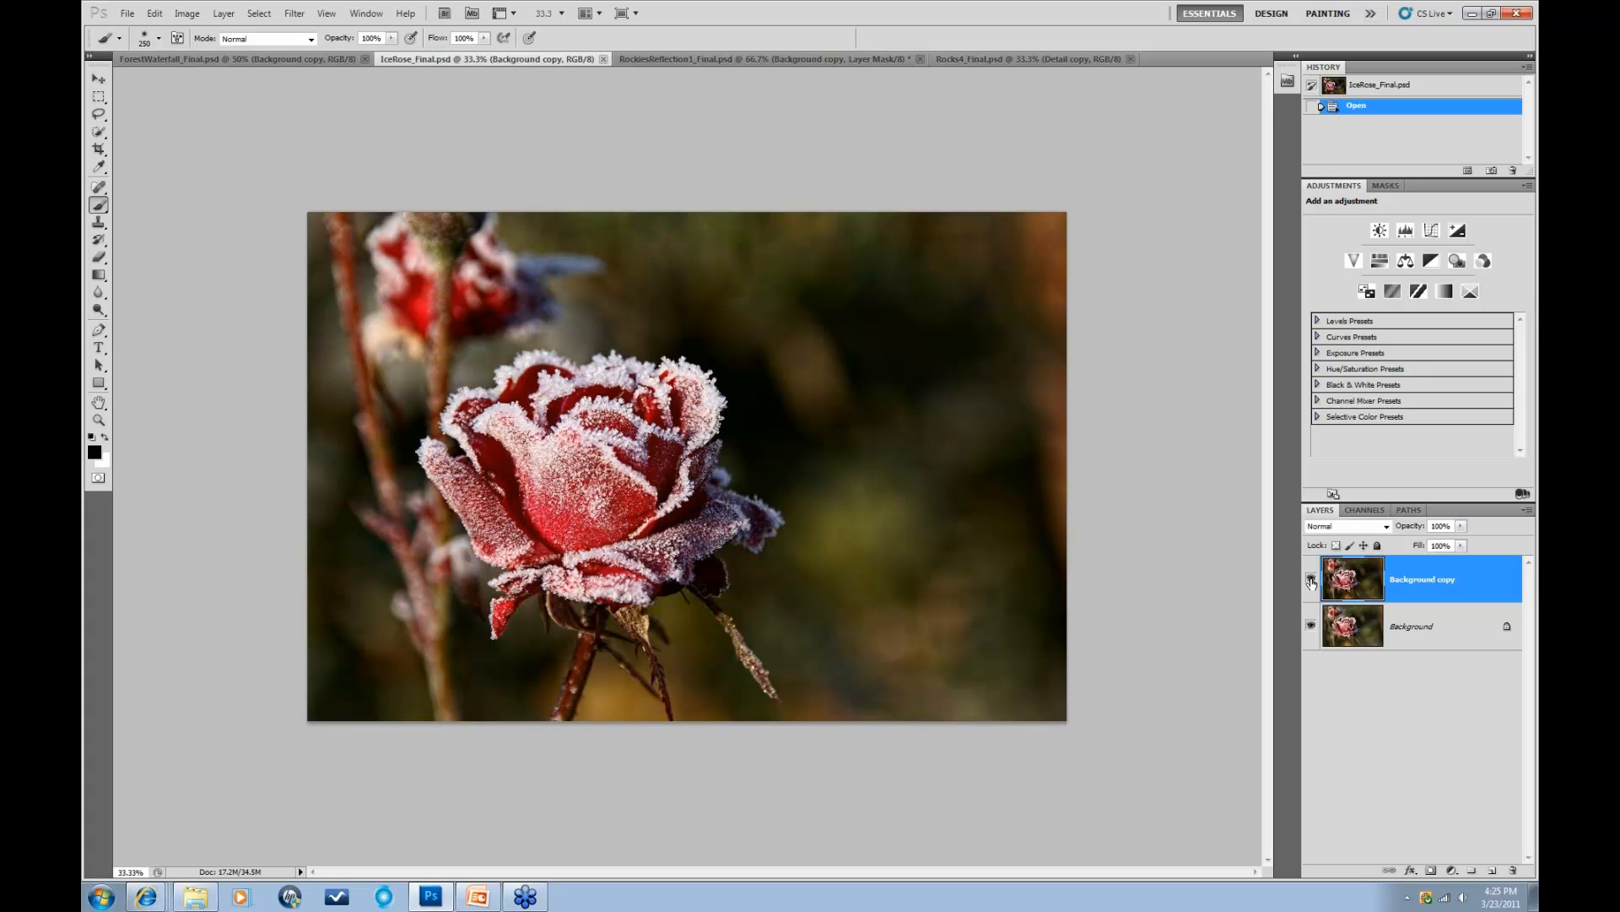
left_click(1312, 585)
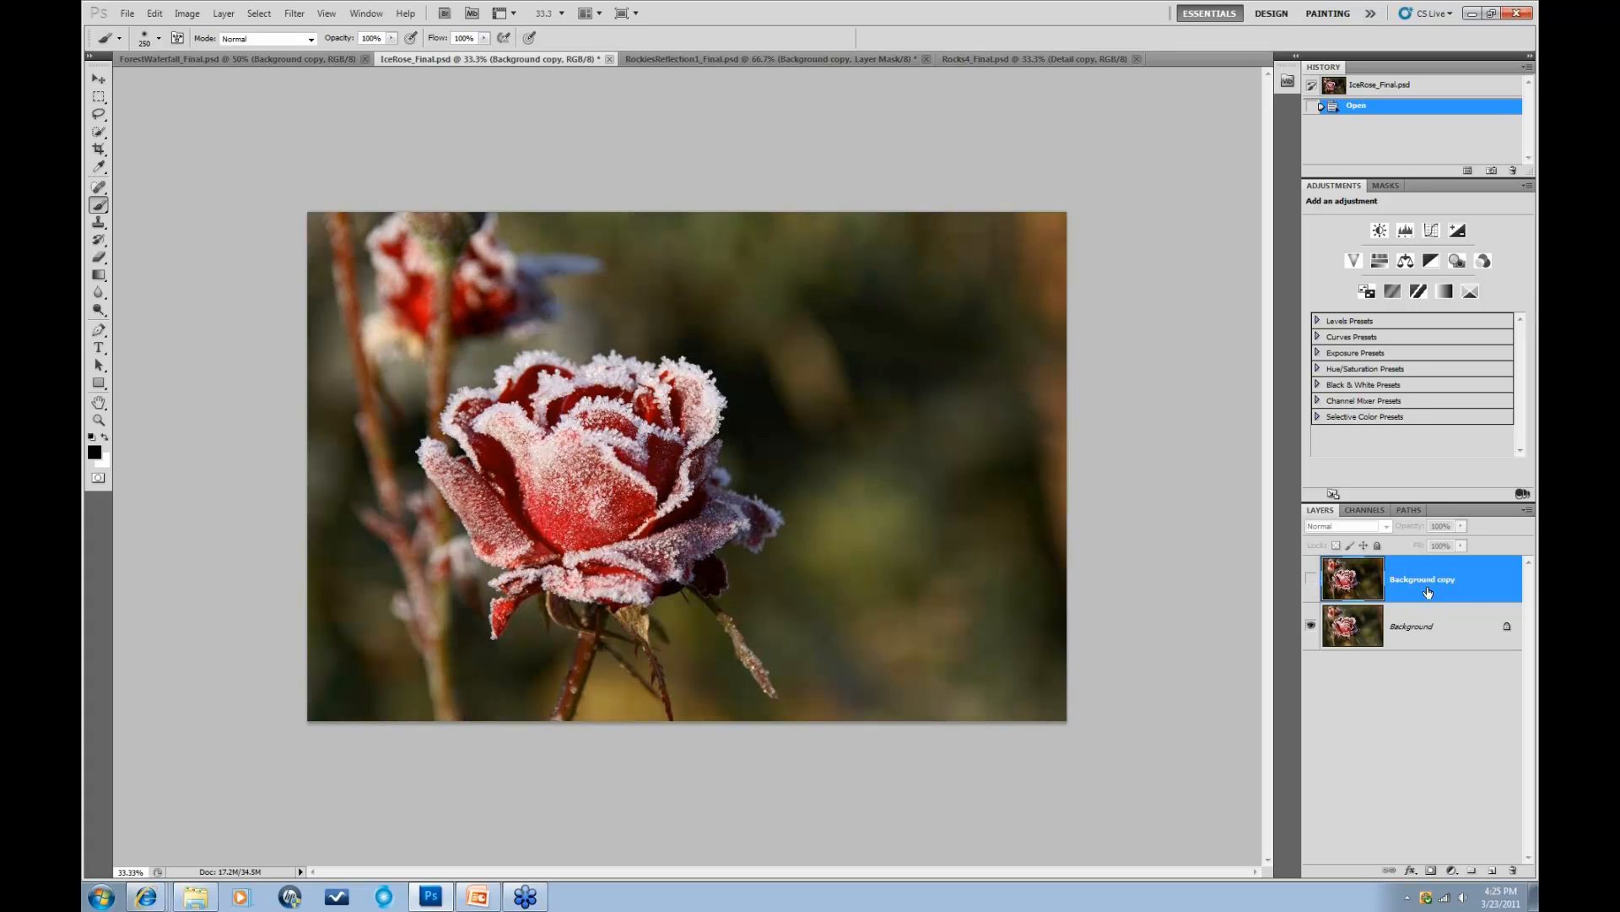
left_click_drag(1453, 582, 1511, 869)
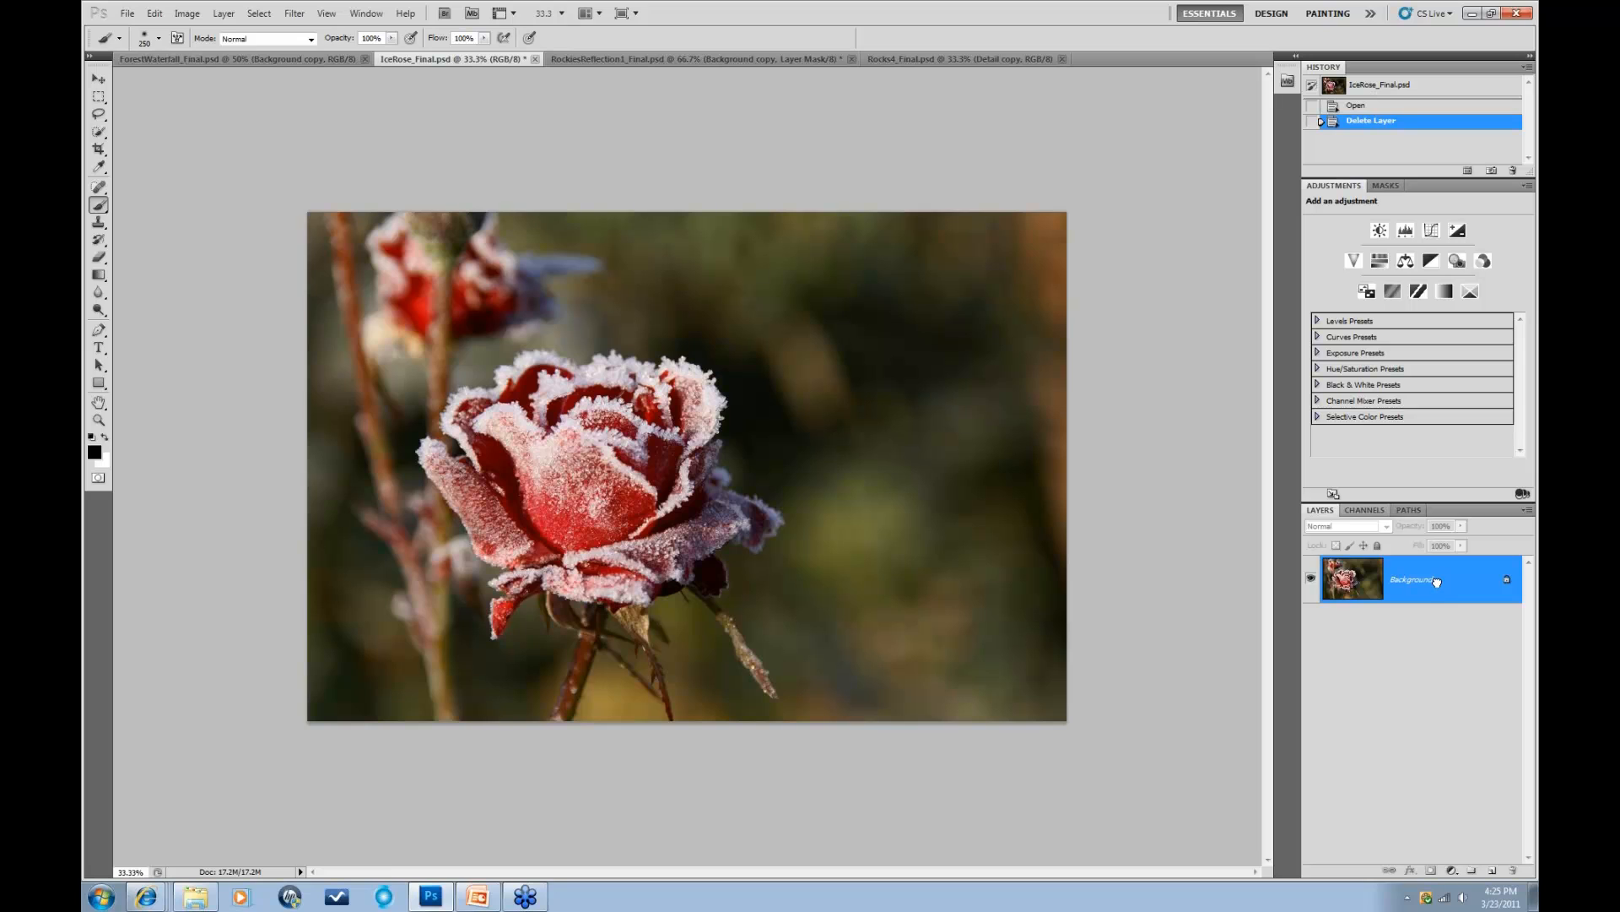
left_click_drag(1438, 587, 1492, 869)
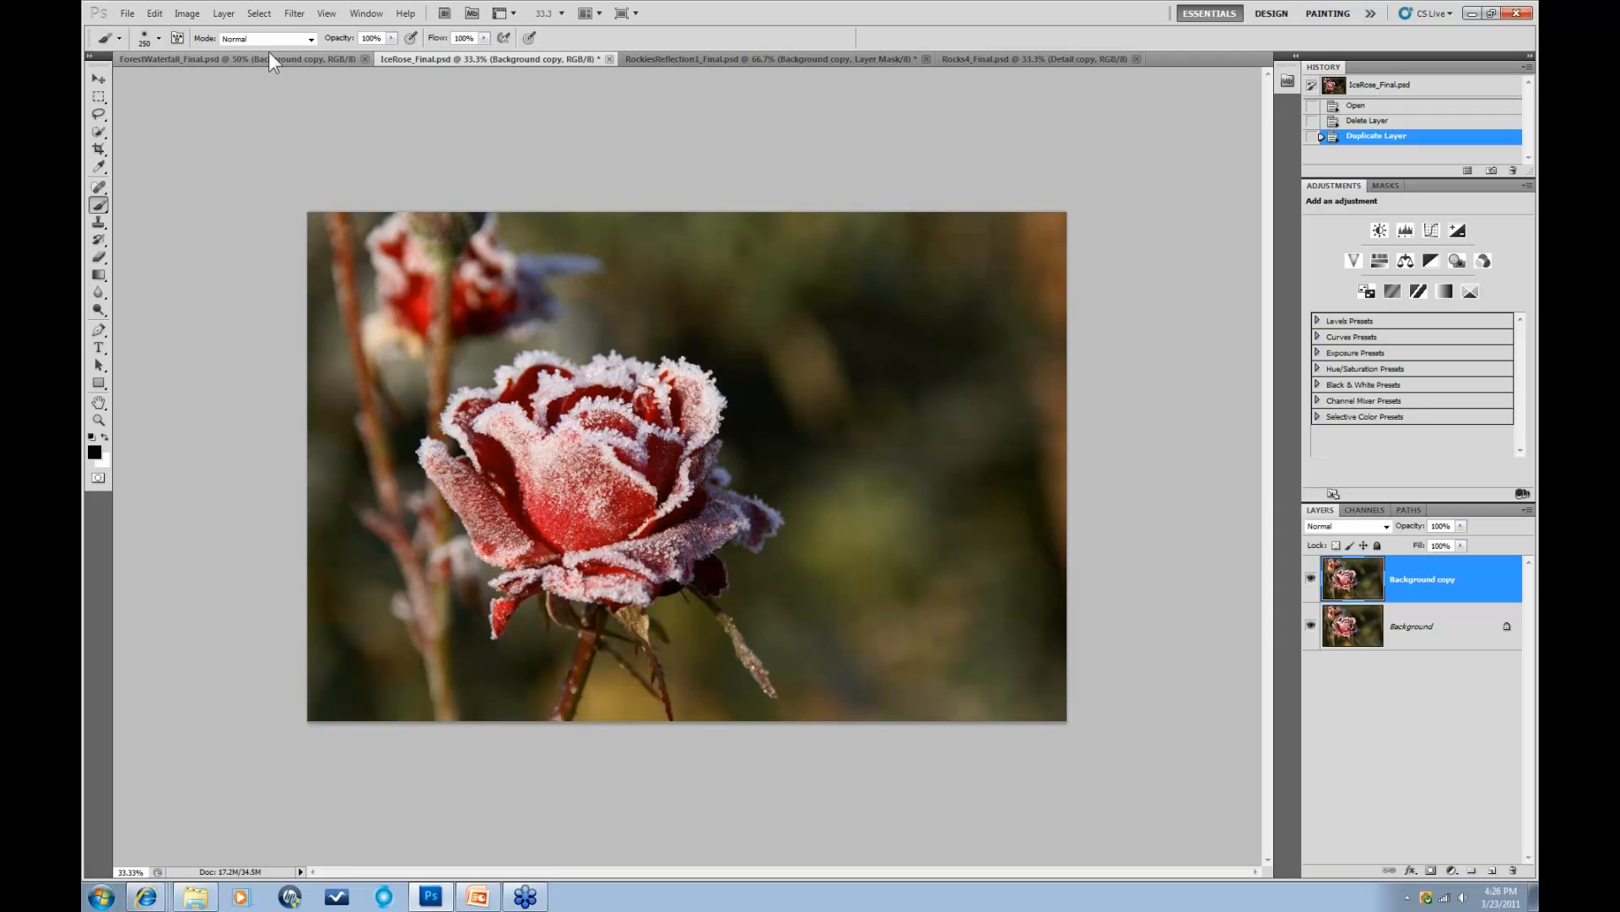
Step: Open the Topaz Detail 2 filter on the rose's Background copy layer and reset all its settings
left_click(217, 13)
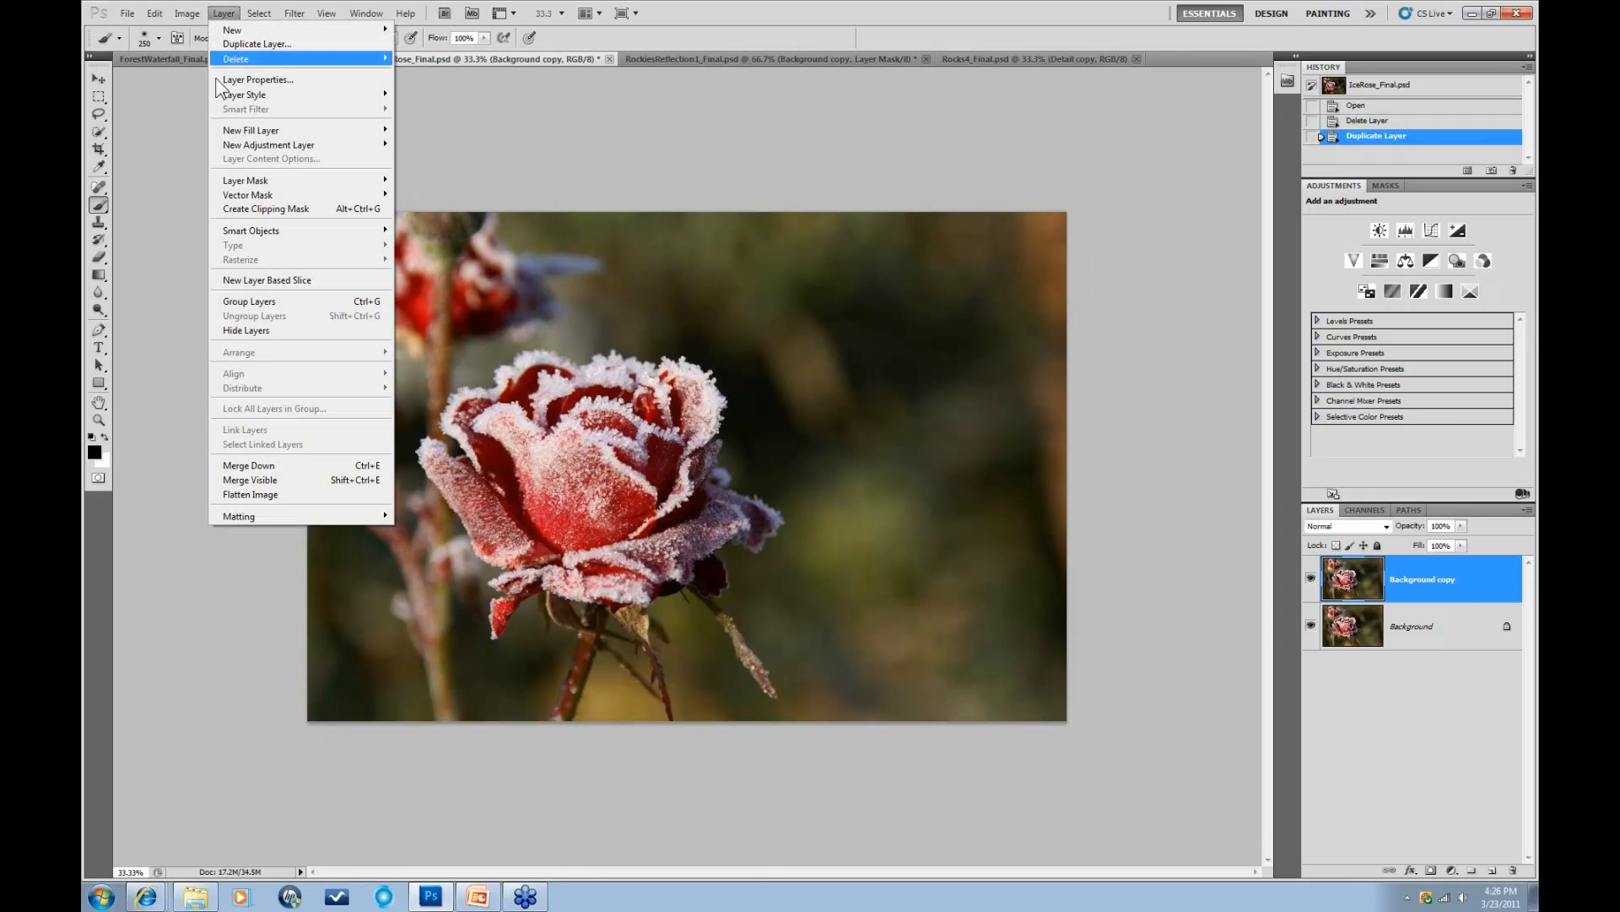
mouse_move(381, 346)
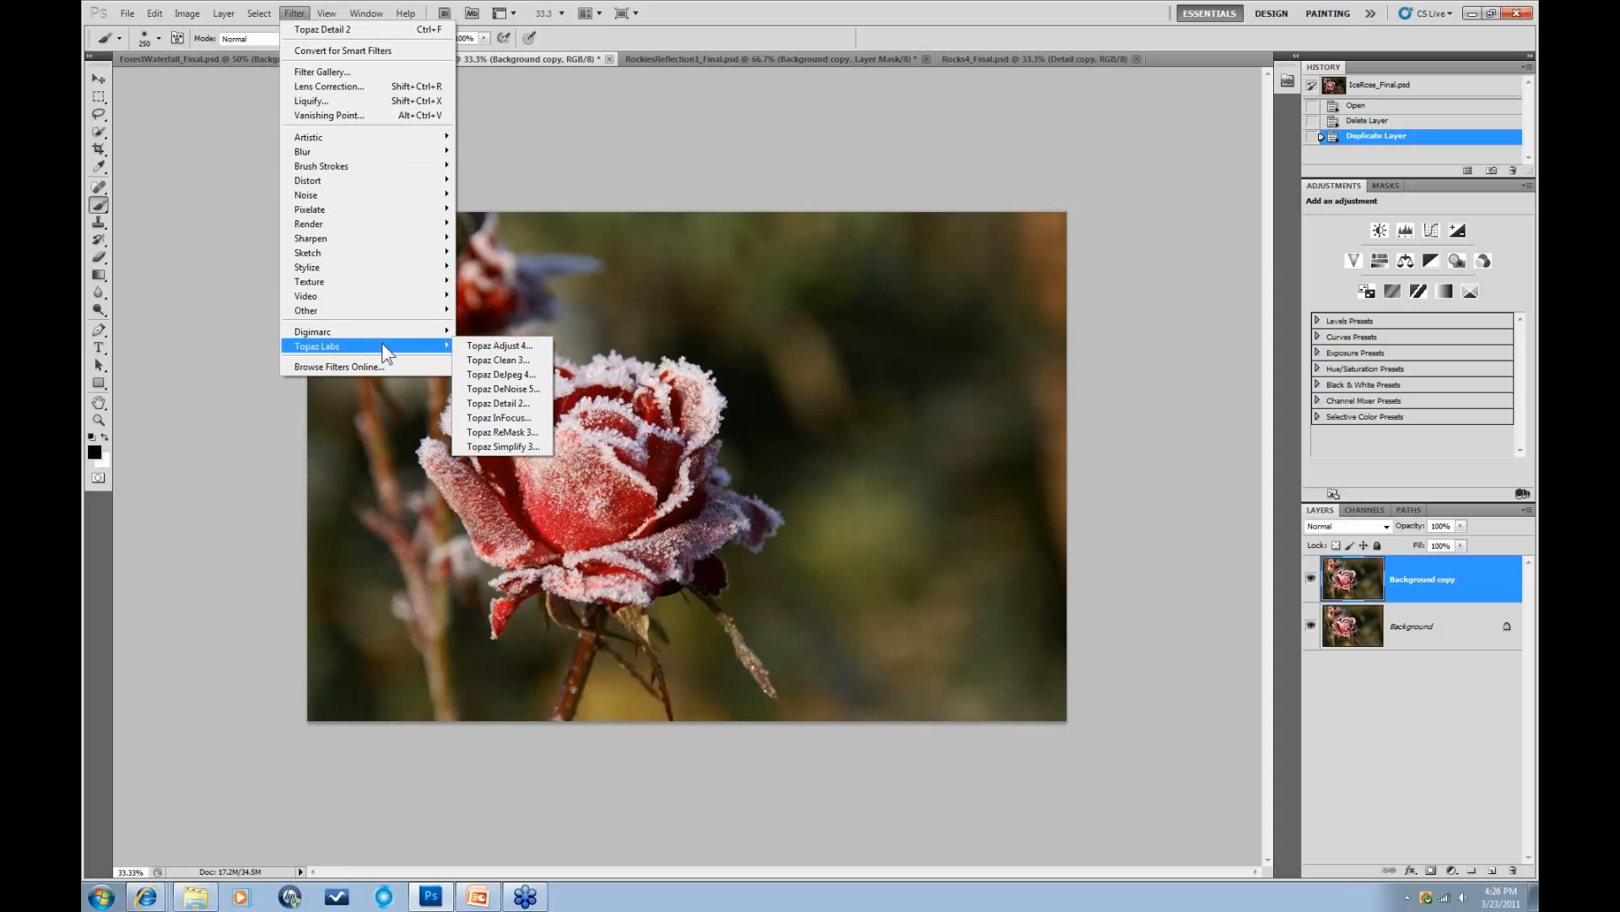
left_click(505, 403)
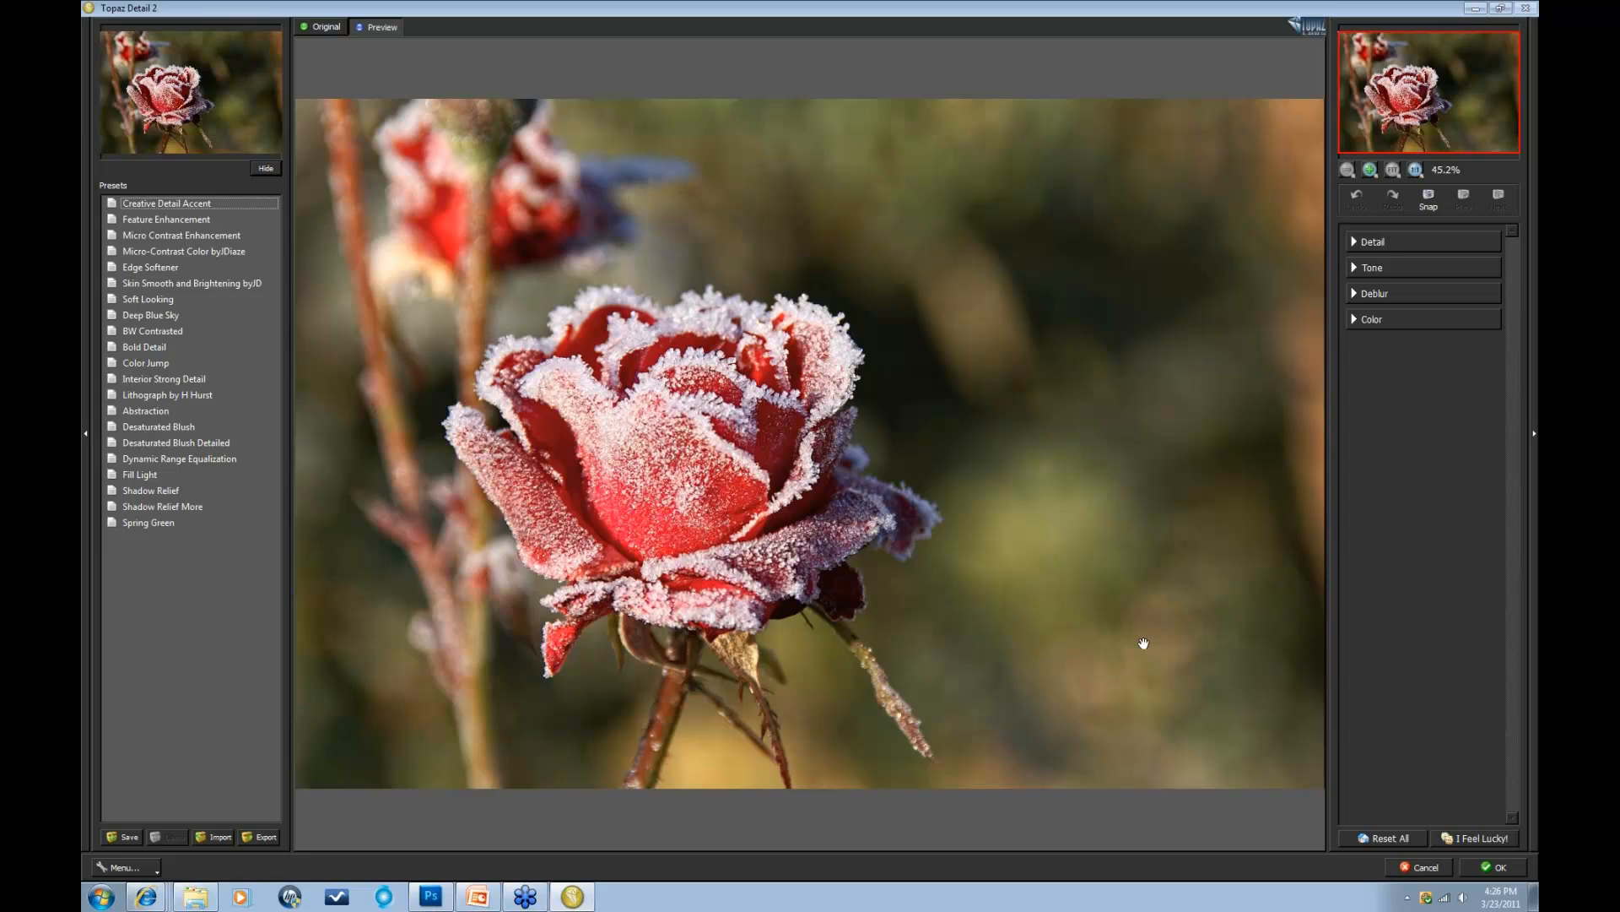
left_click(1400, 841)
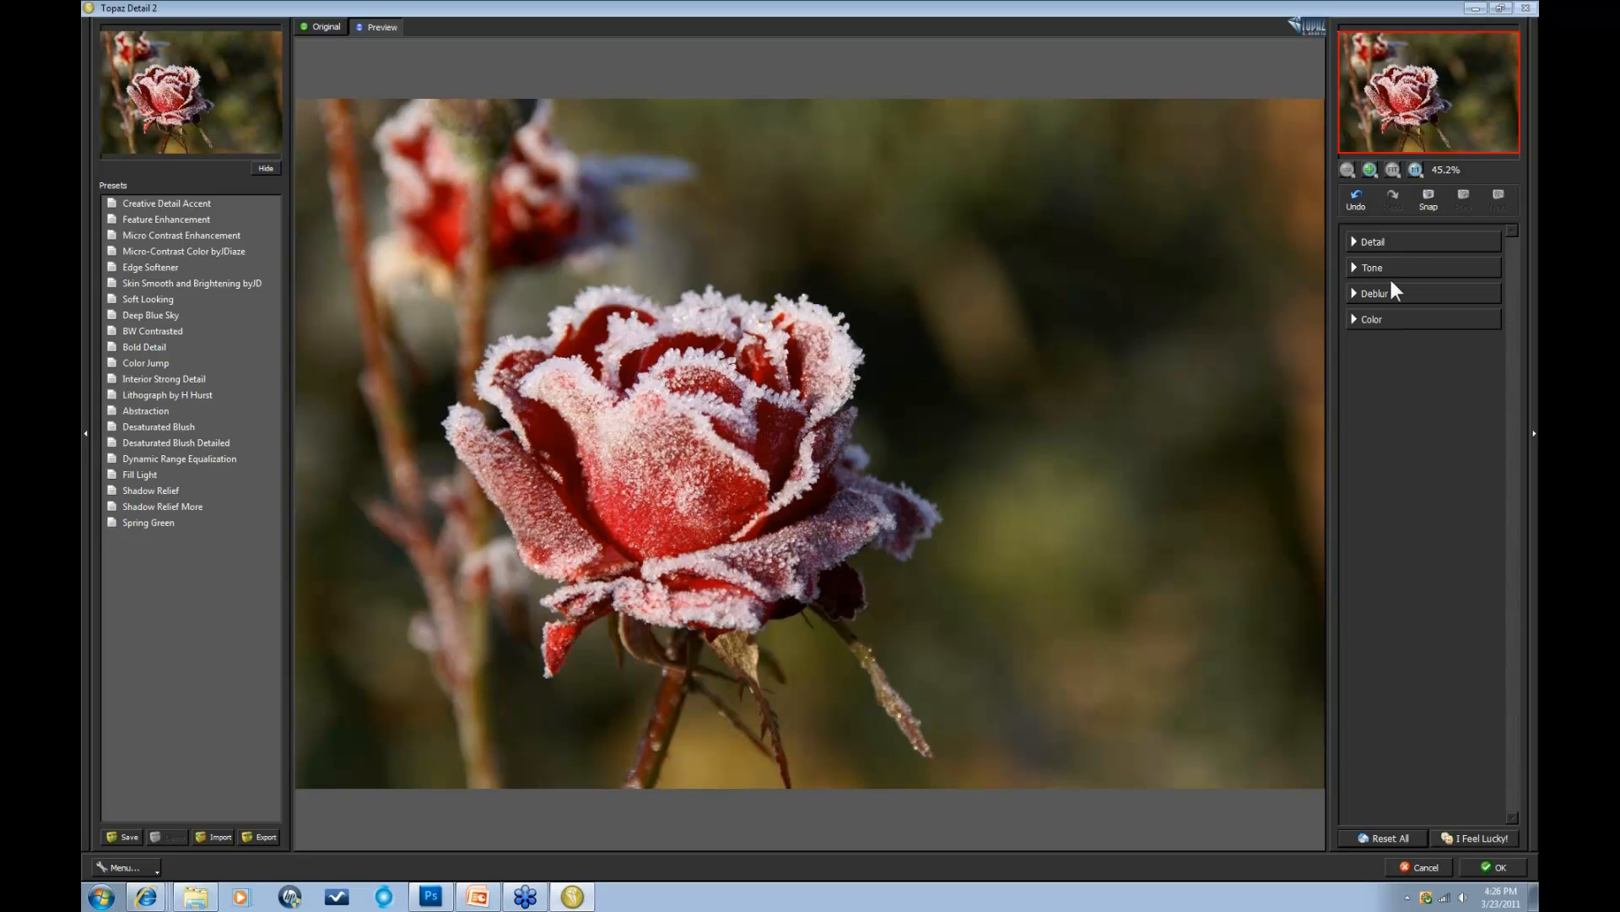
Step: Expand the Detail, Tone and Deblur adjustment groups
left_click(1354, 242)
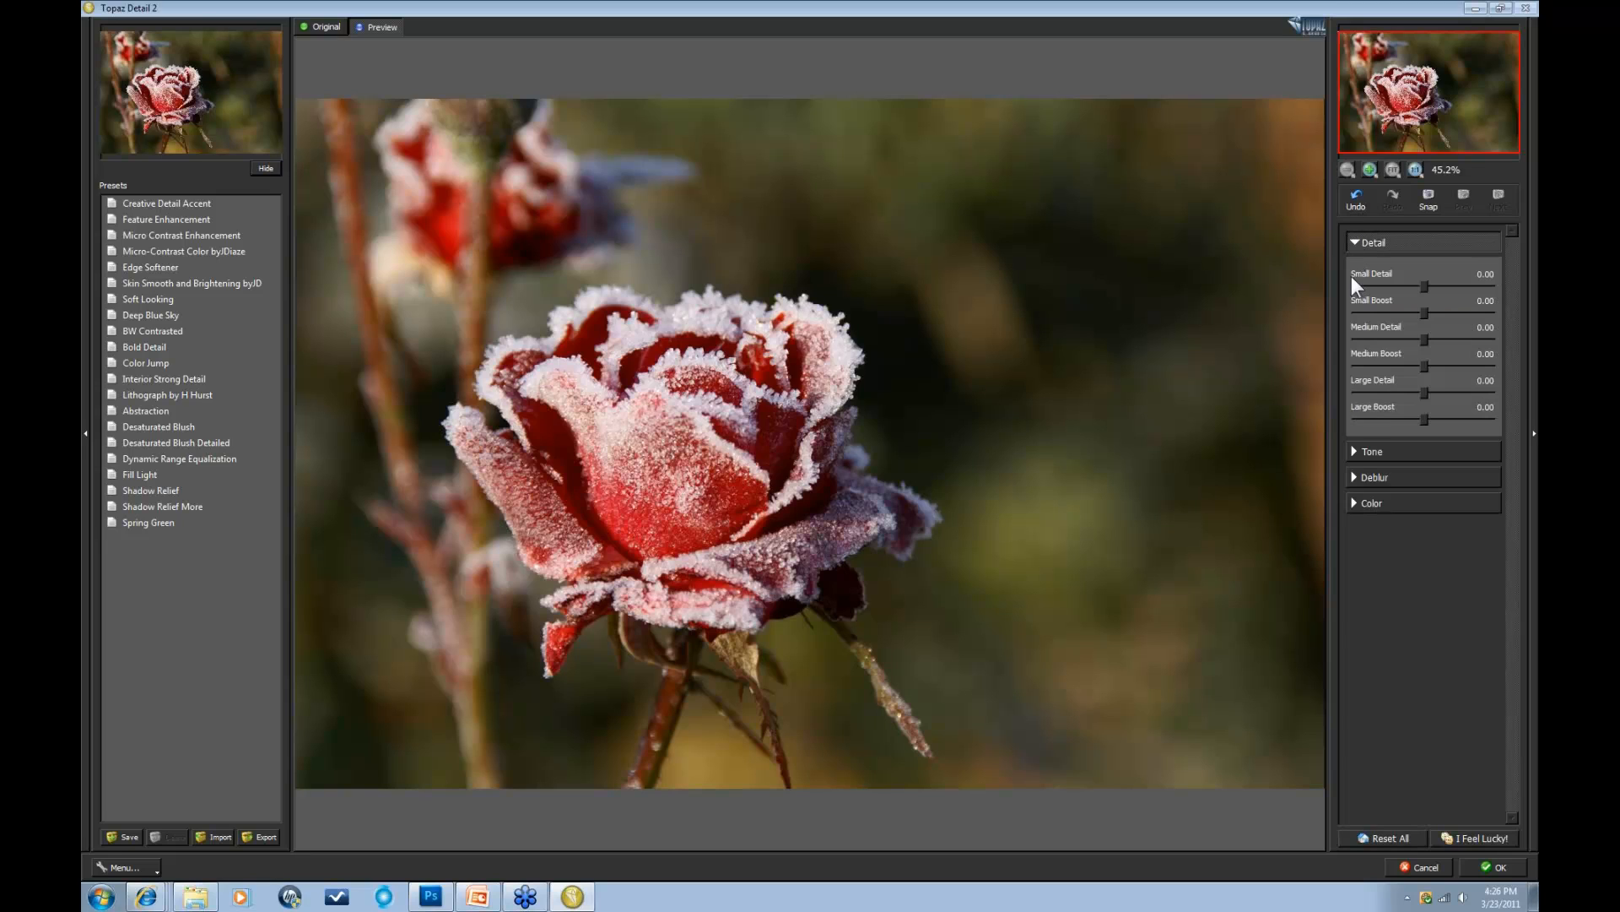
left_click(1354, 452)
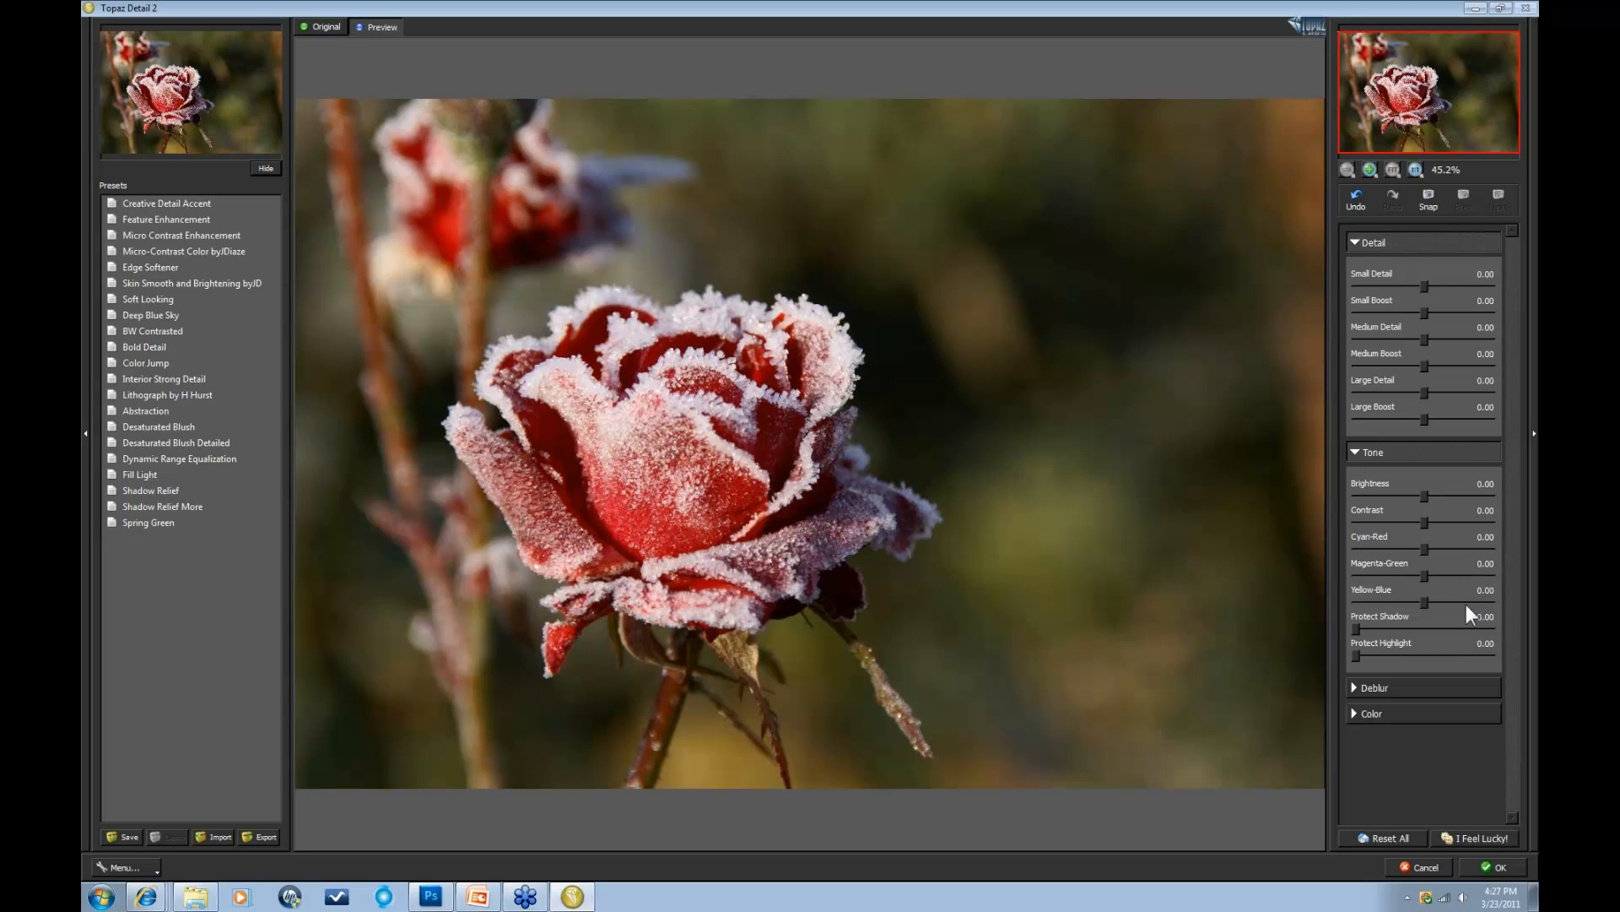
left_click(1355, 684)
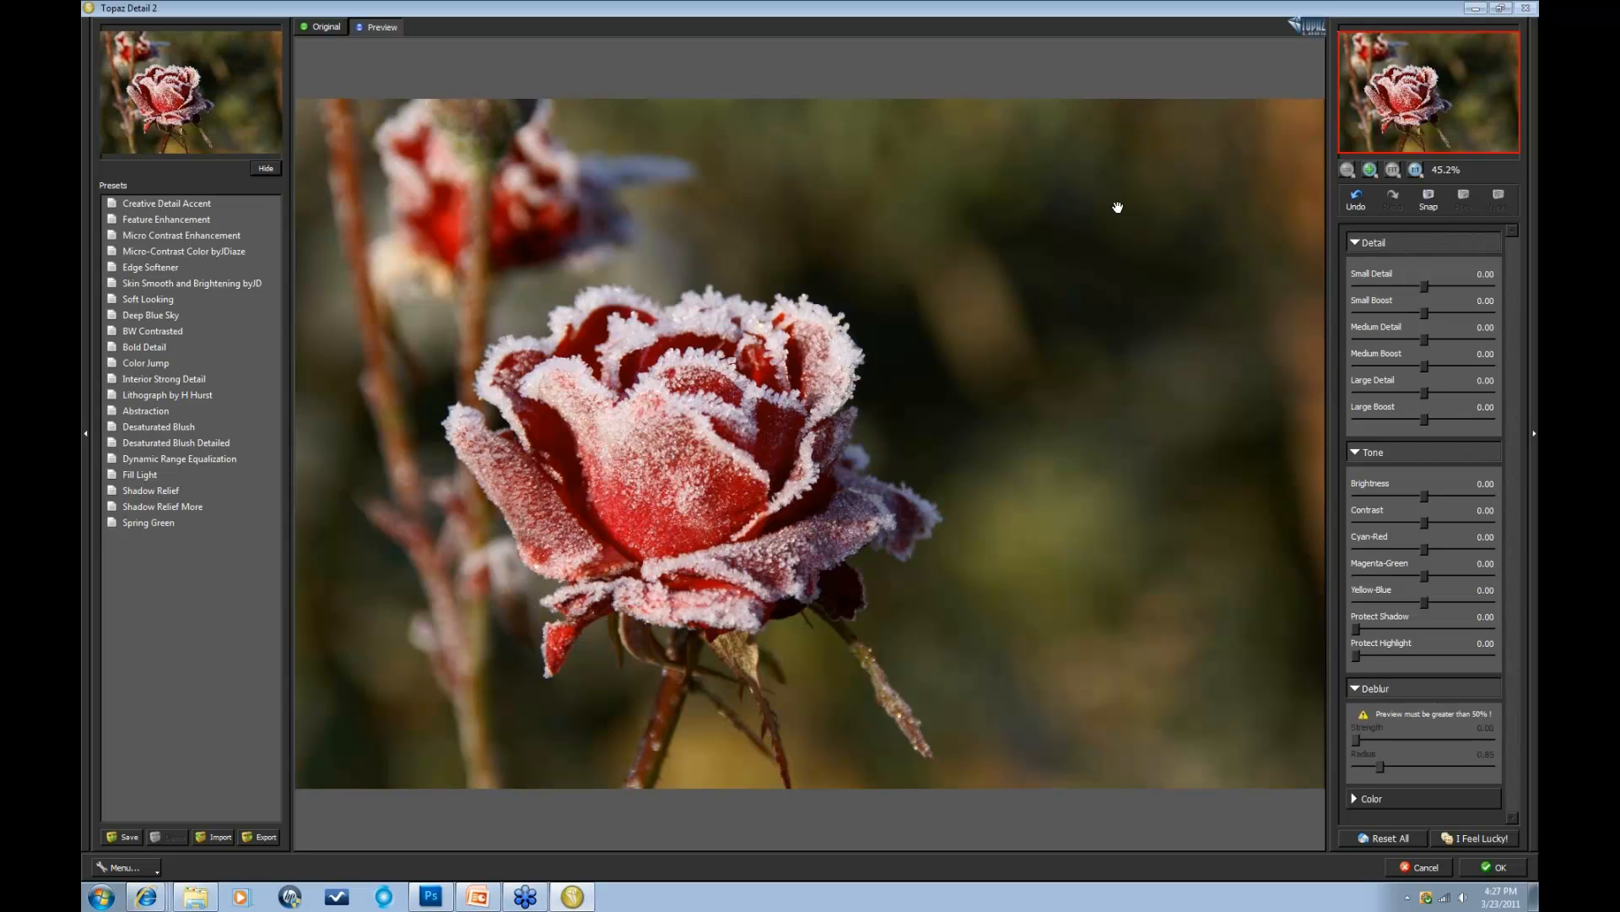
Step: Set Small Detail to 0.48 and Small Boost to 0.04, comparing the frosted rose with the original
left_click(1369, 169)
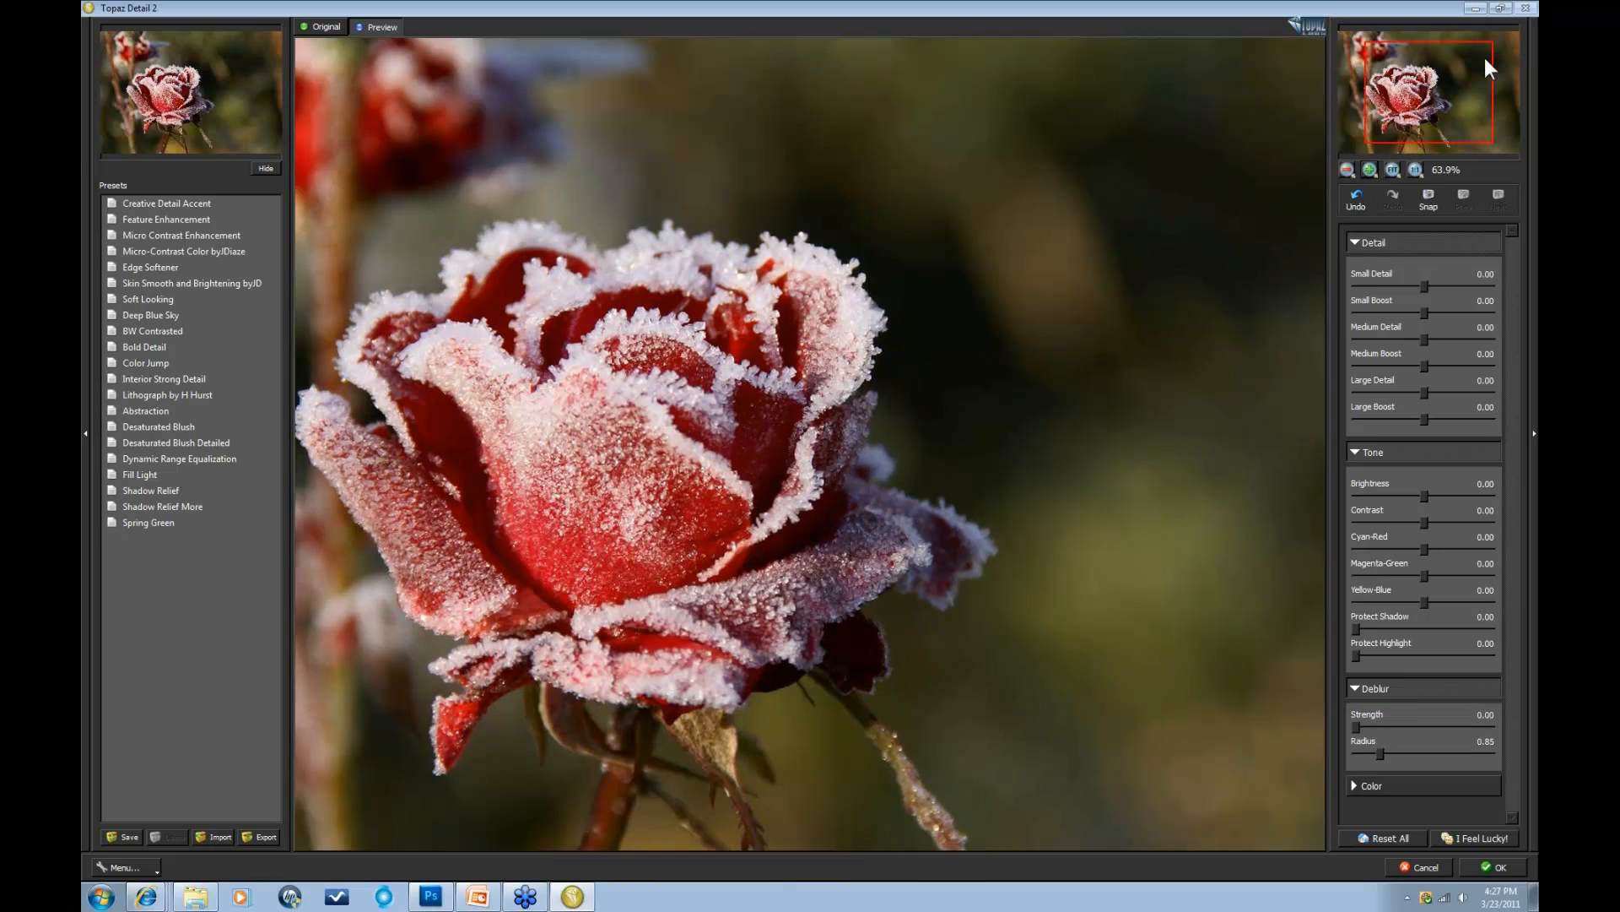
mouse_move(1456, 68)
left_mouse_down()
mouse_move(1429, 73)
mouse_move(1441, 79)
left_mouse_up()
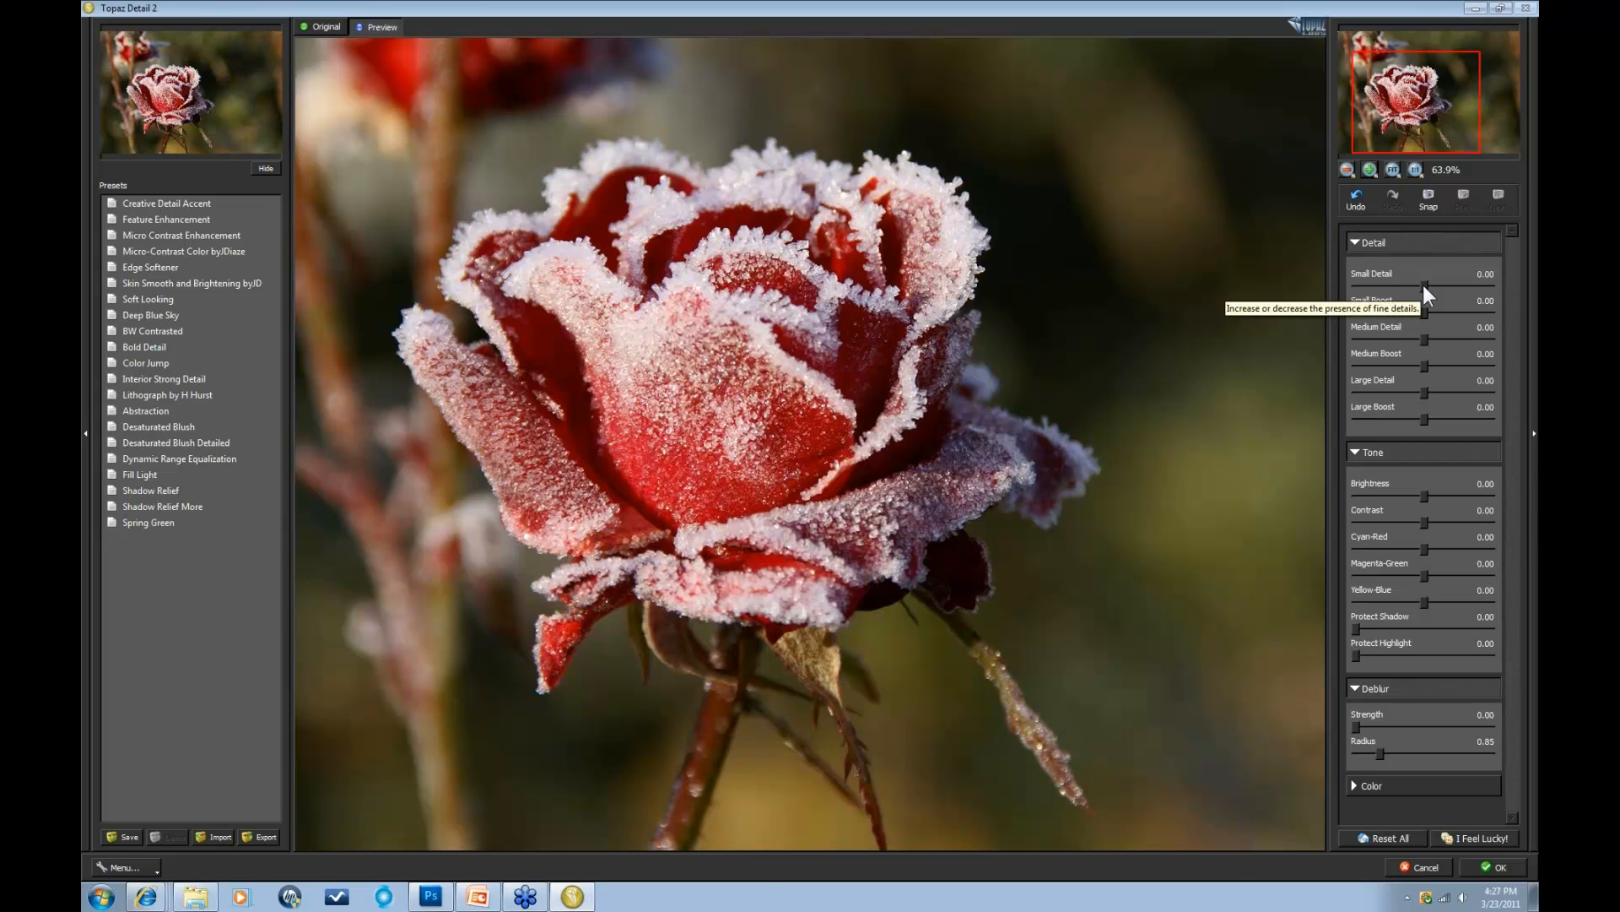
left_click_drag(1423, 286, 1451, 283)
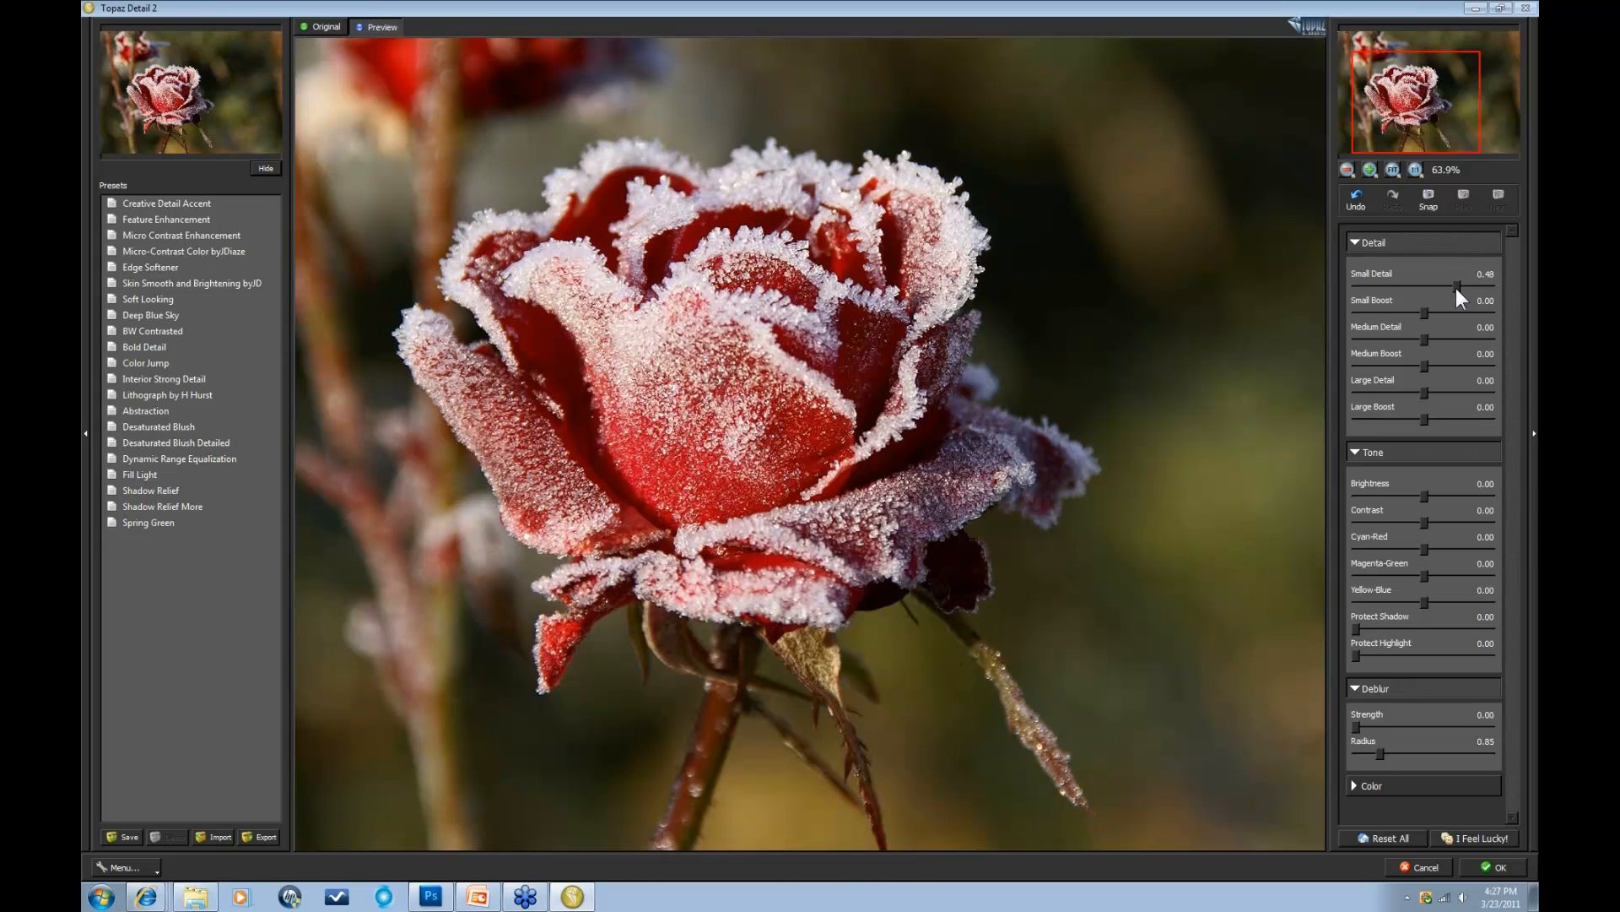
left_click(1251, 323)
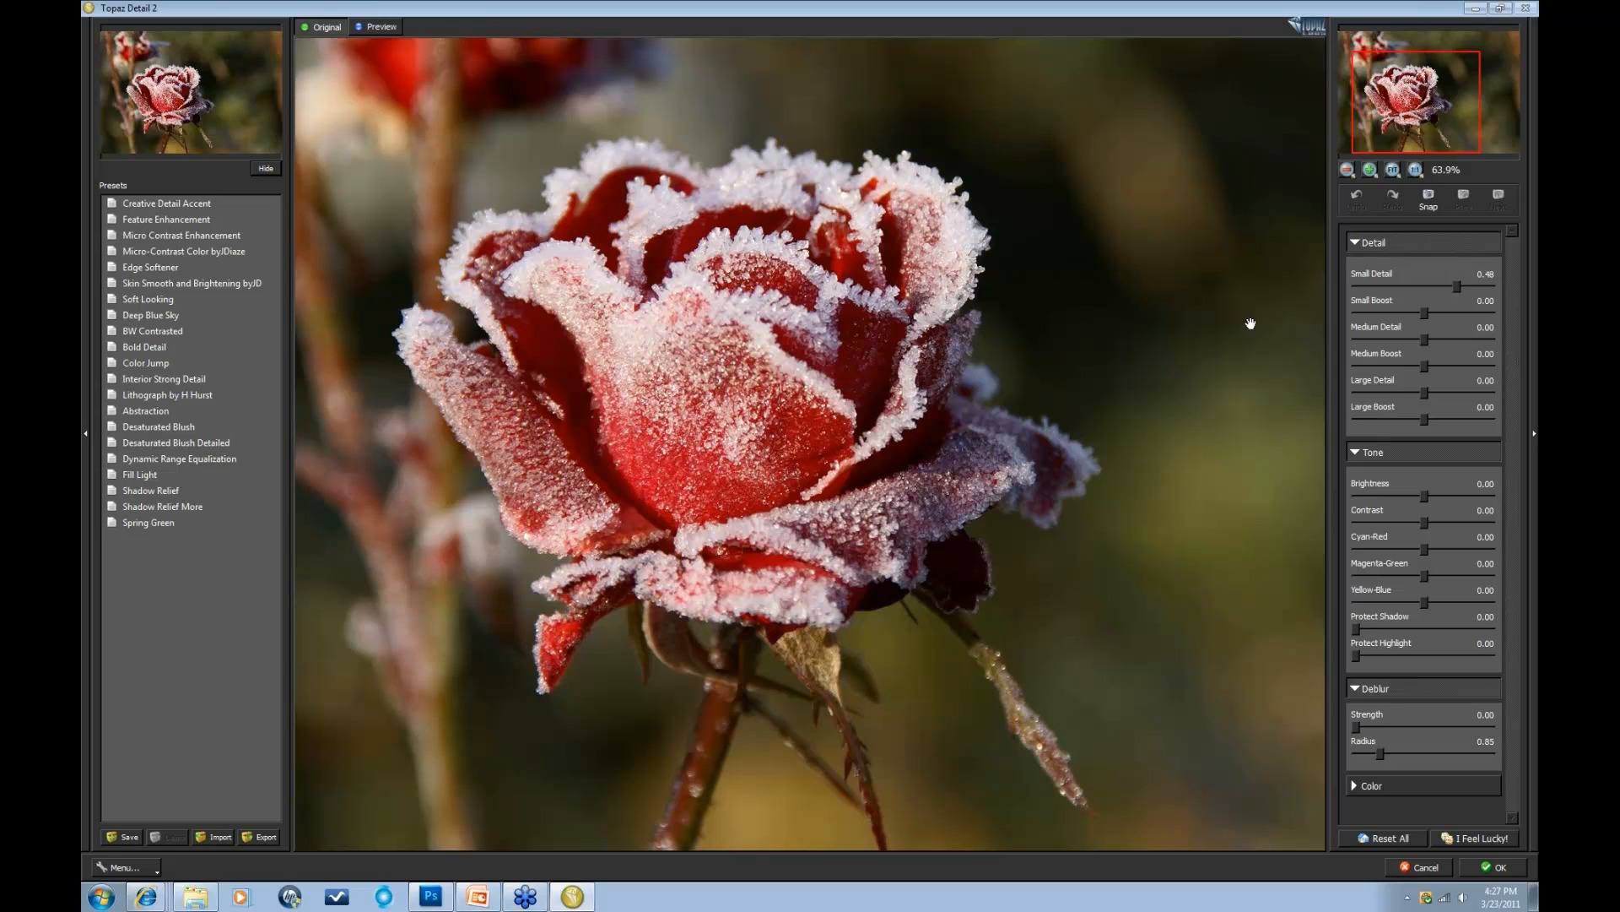
left_click(1251, 323)
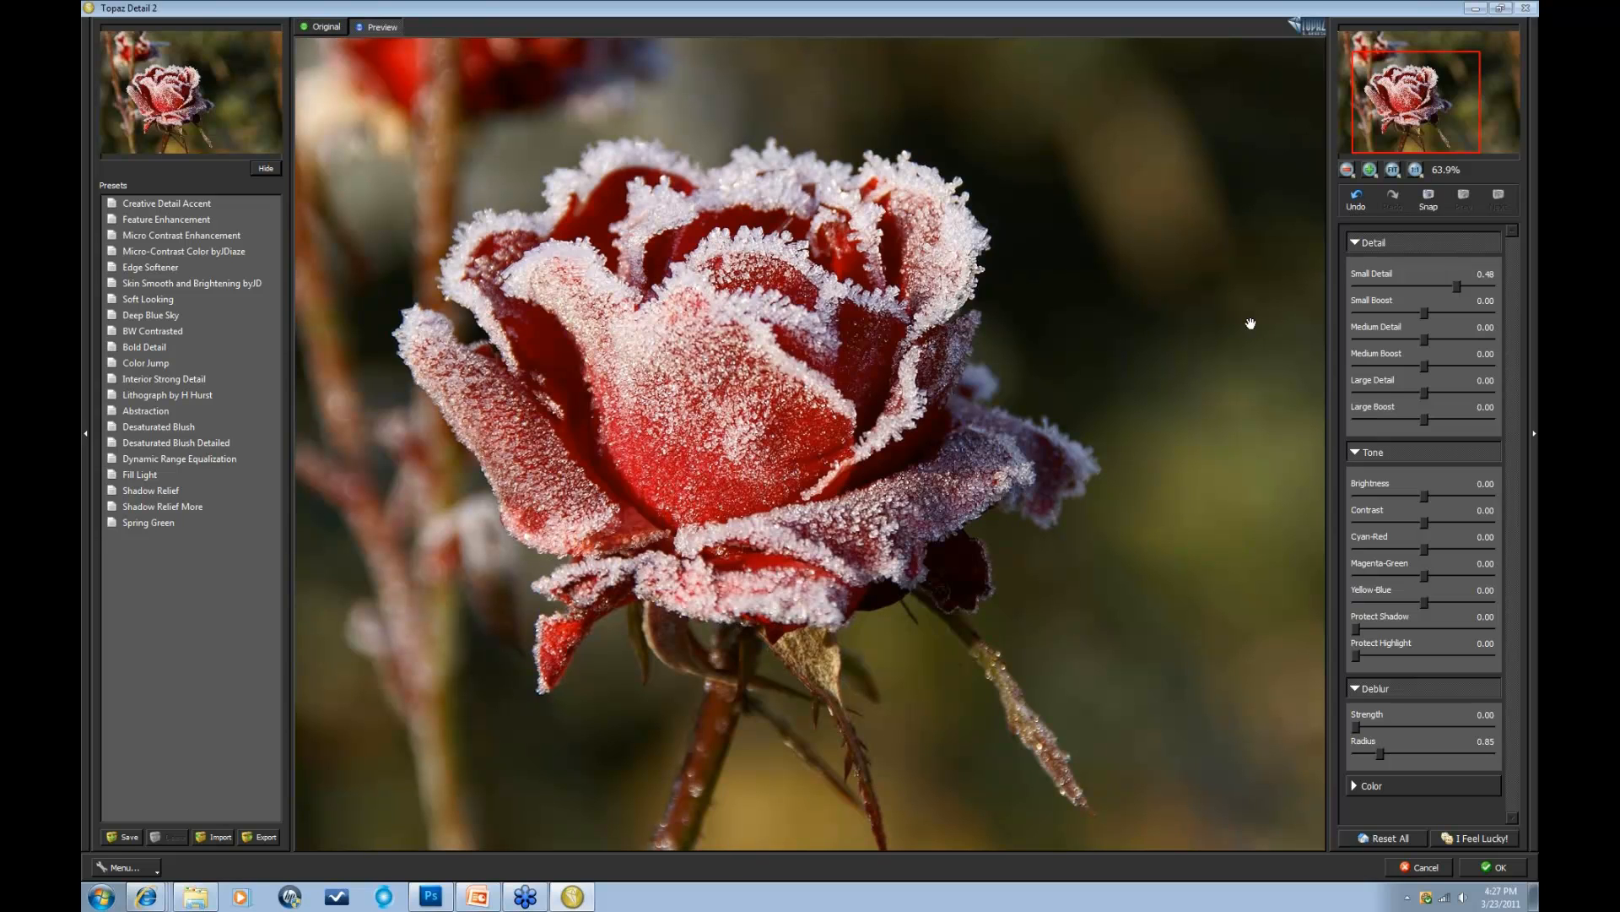
left_click(1018, 379)
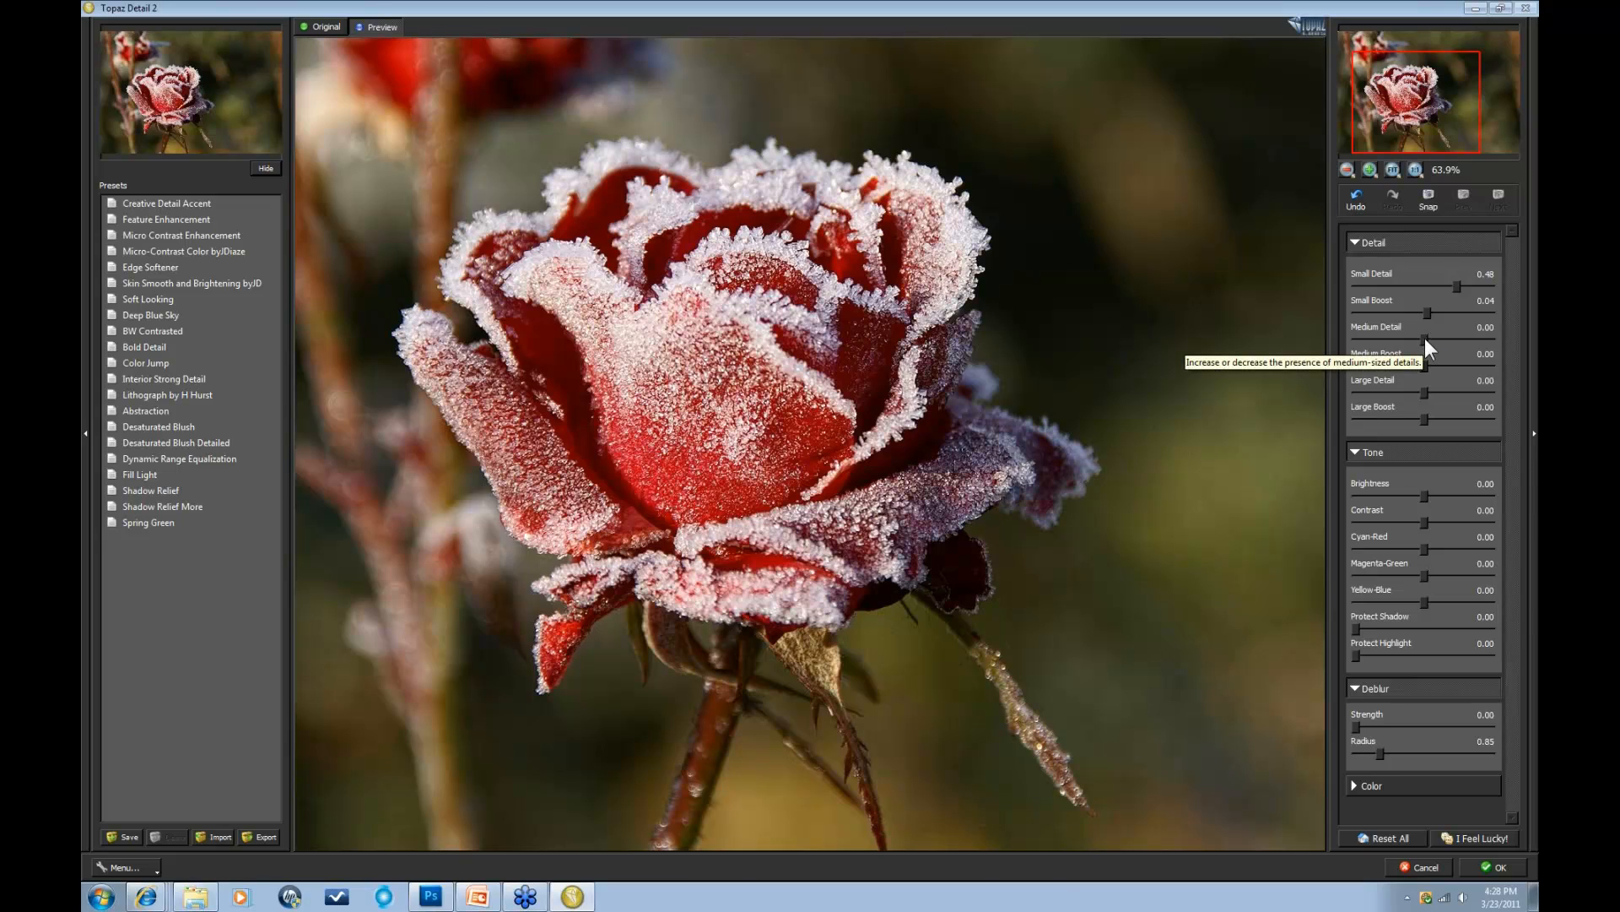
Step: Set Medium Detail to 0.43 and inspect the frost texture on the petals
left_click_drag(1425, 338, 1427, 337)
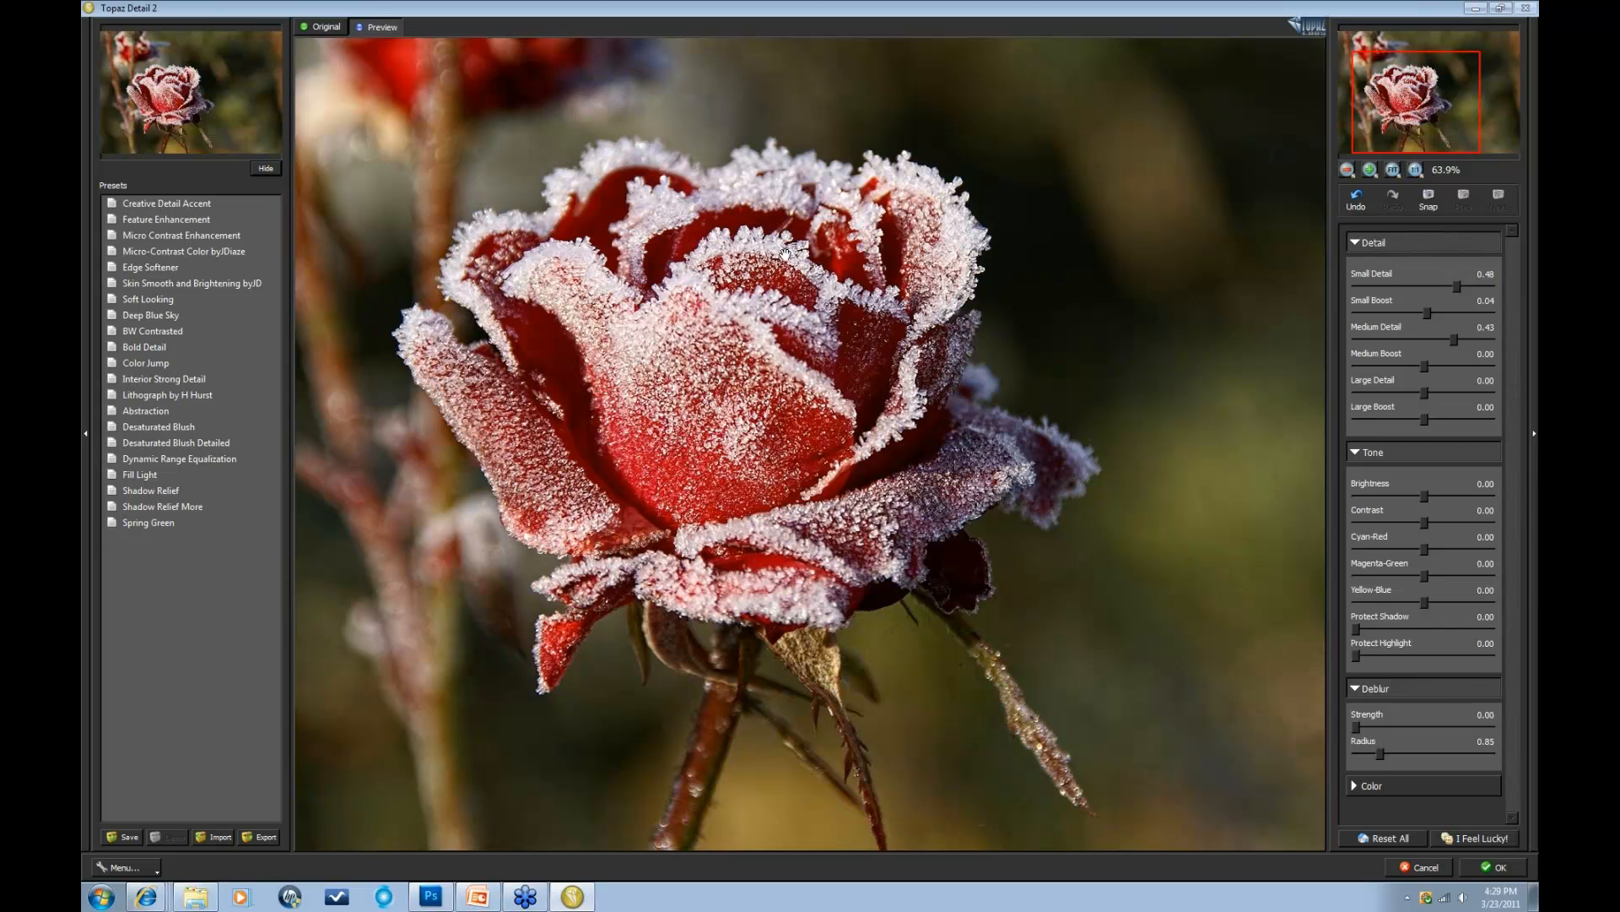
left_click(736, 275)
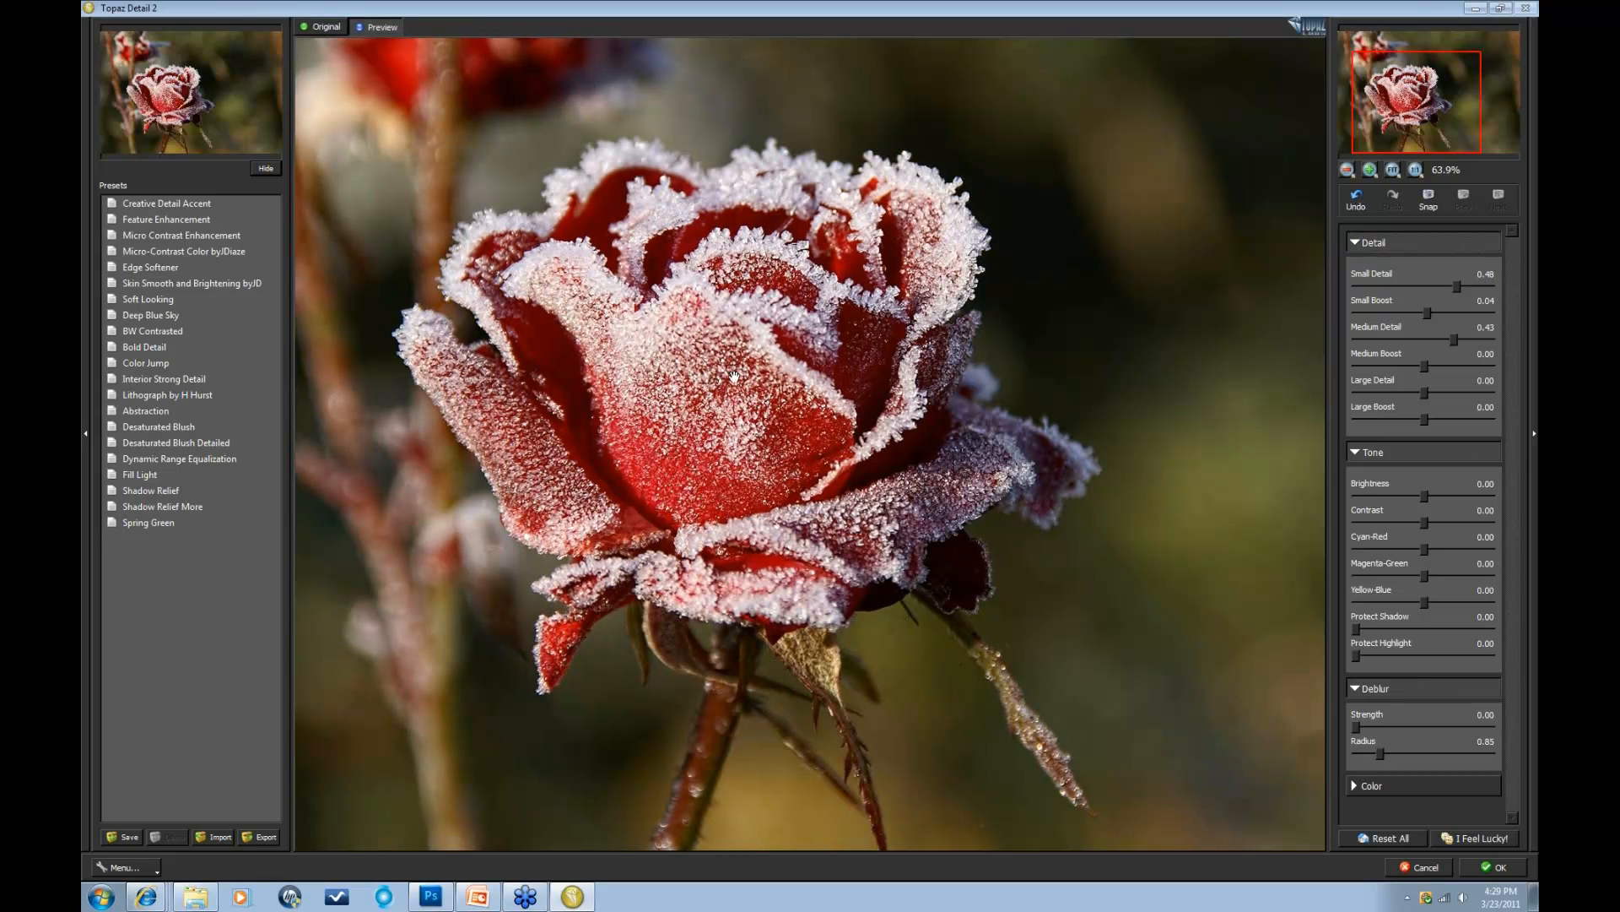
left_click_drag(733, 379, 743, 337)
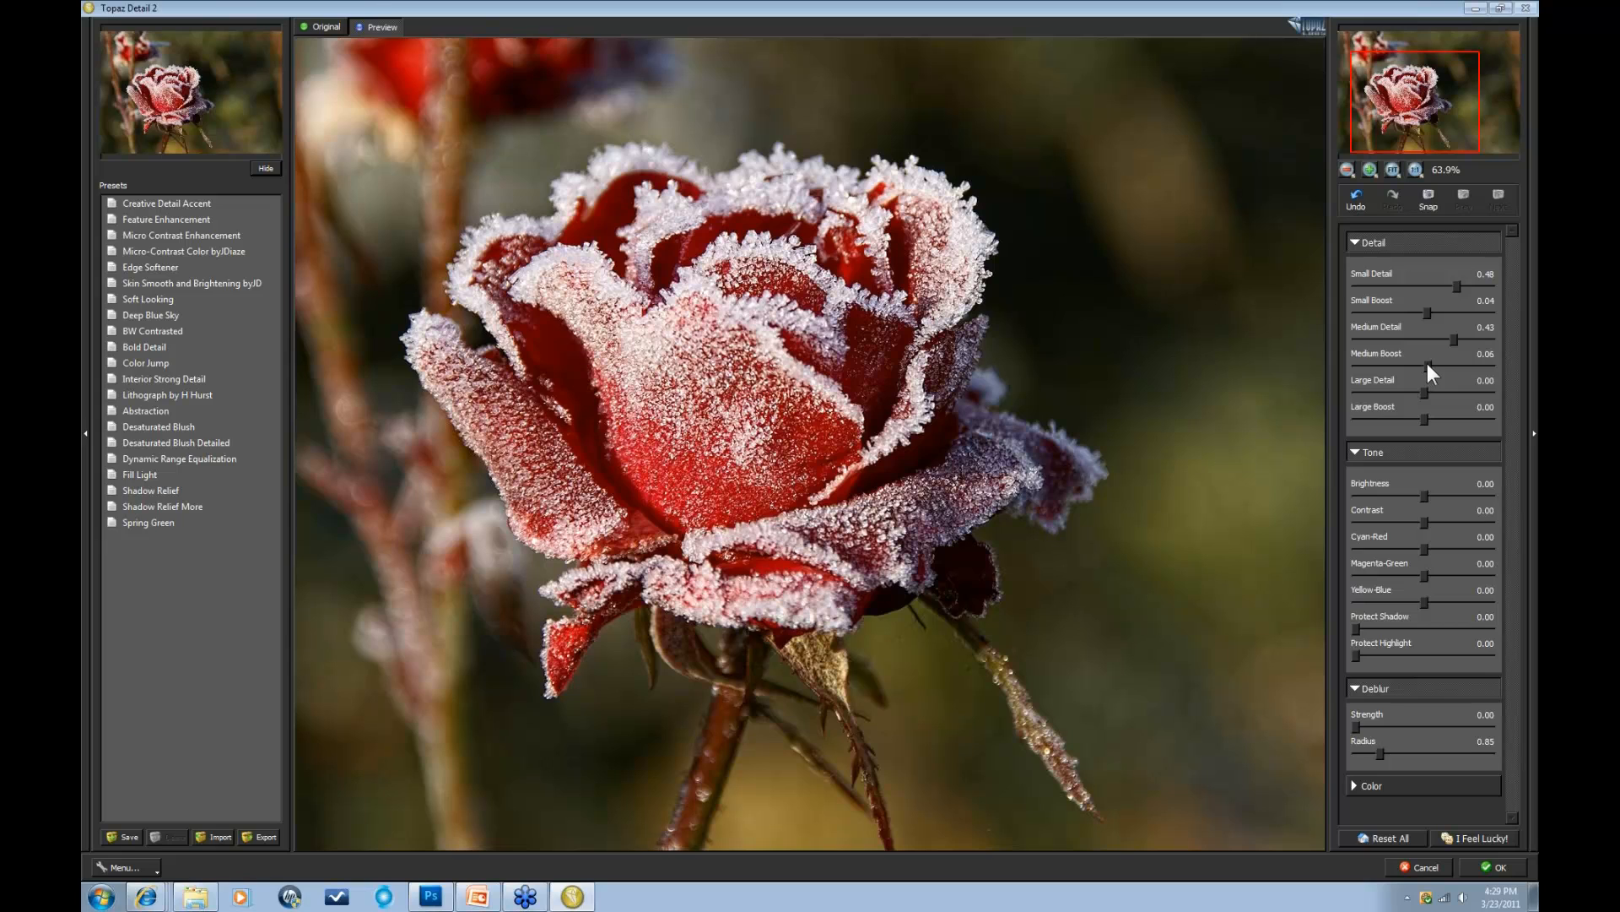
Step: Set Medium Boost to 0.06 and raise Large Detail slightly for the rose
left_click(1429, 363)
left_click_drag(1436, 389, 1438, 391)
left_click(792, 369)
Step: Collapse the Detail settings and lower the tone Brightness to -0.09 while viewing the whole image
left_click(1355, 240)
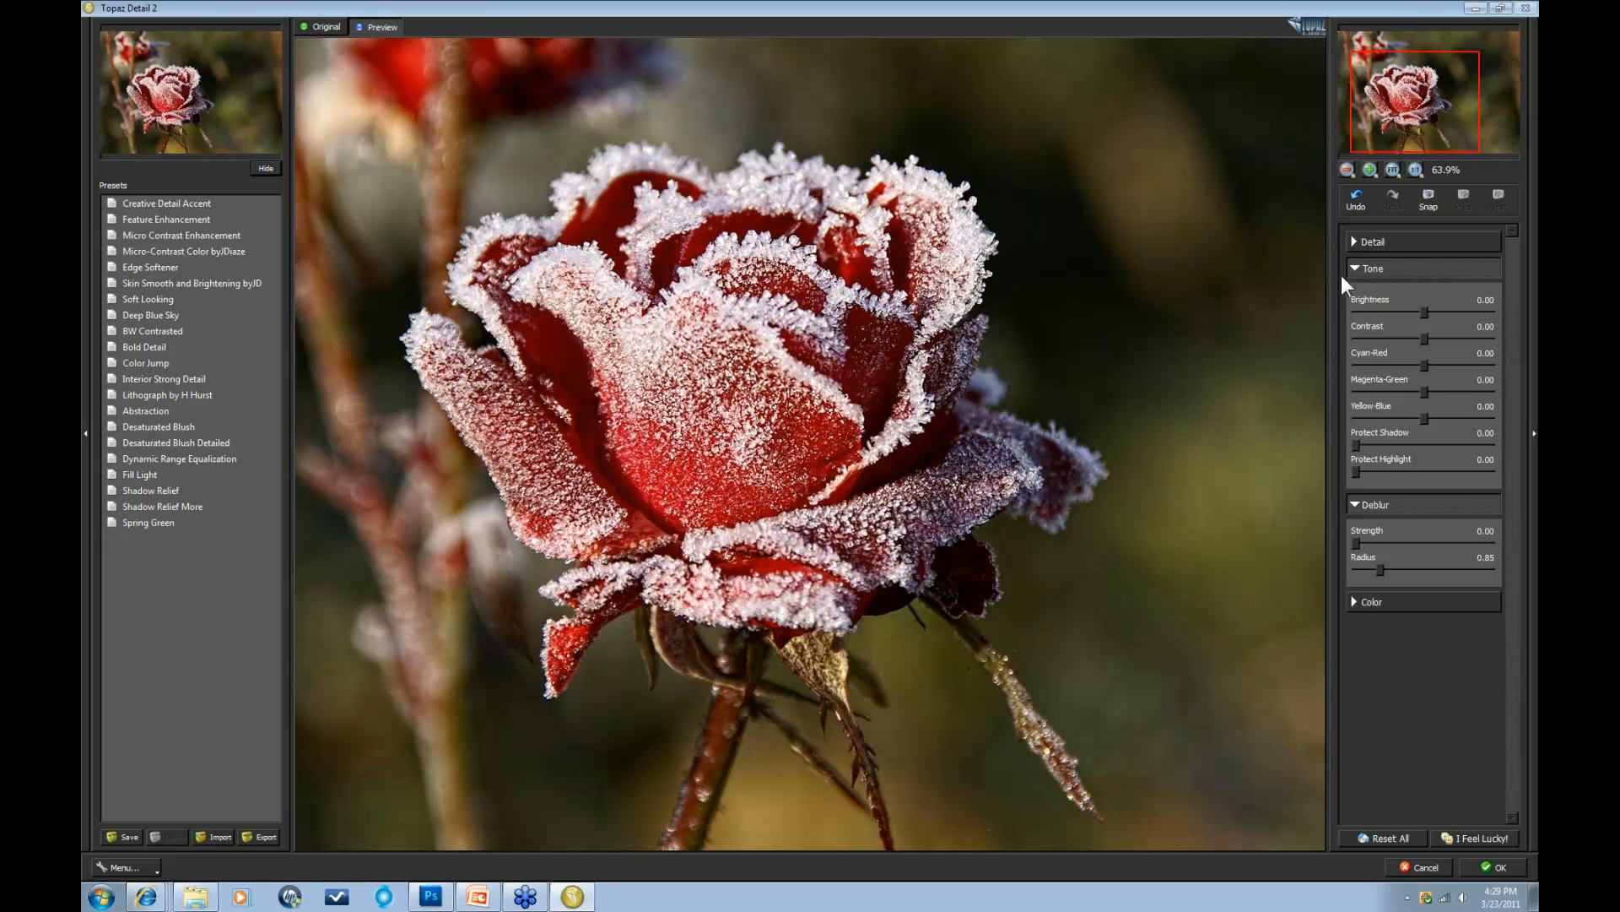
left_click(1348, 170)
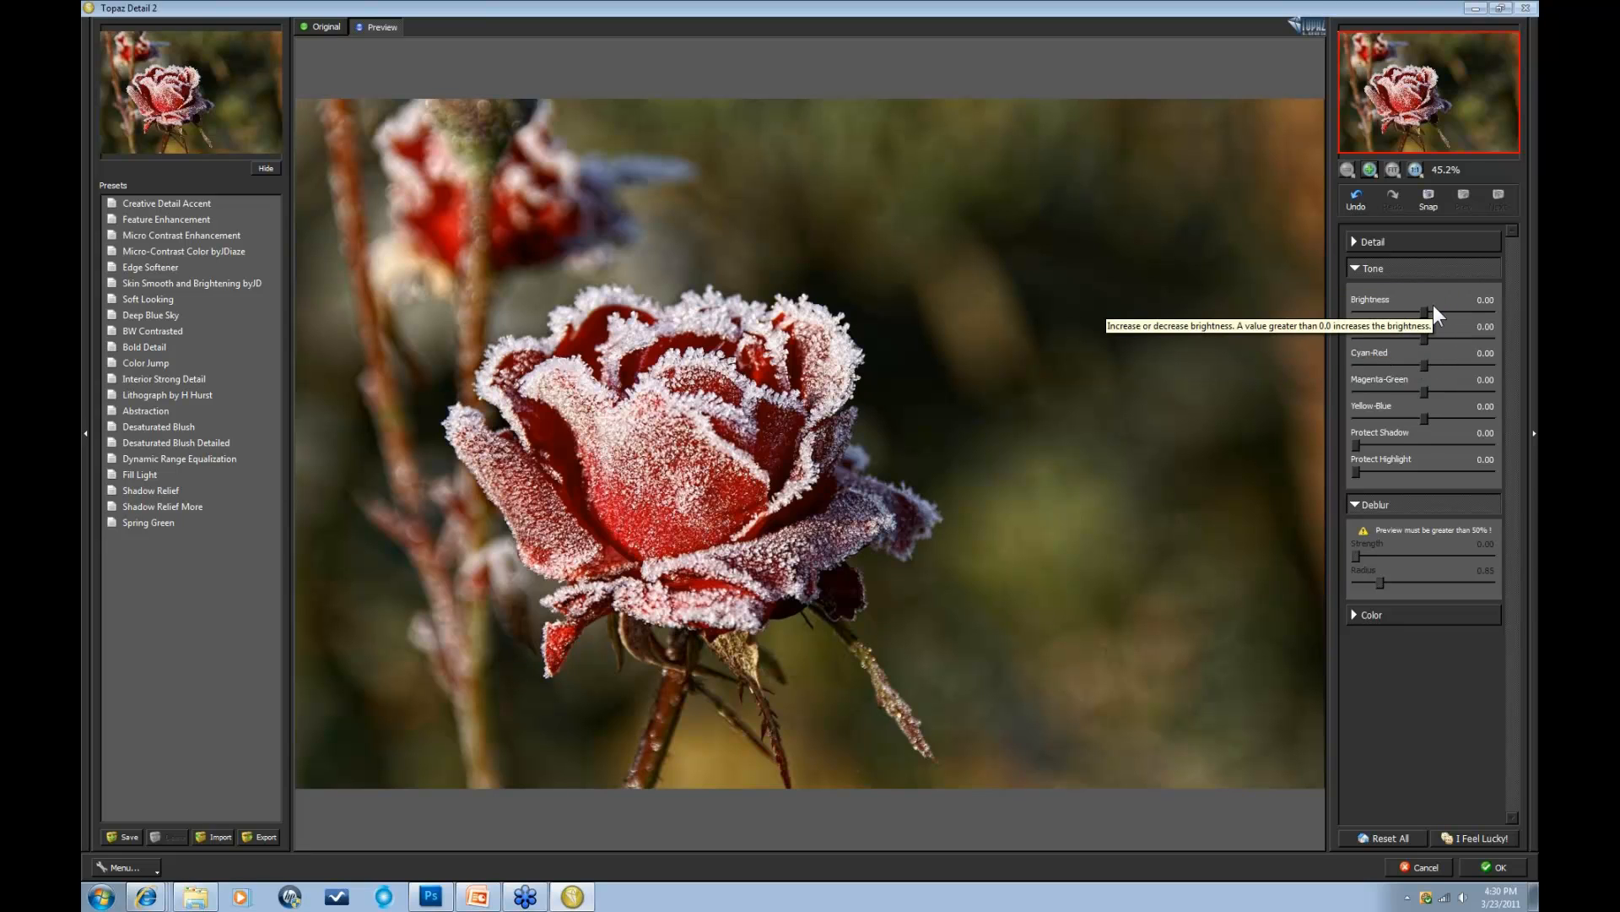
left_click_drag(1431, 309, 1421, 311)
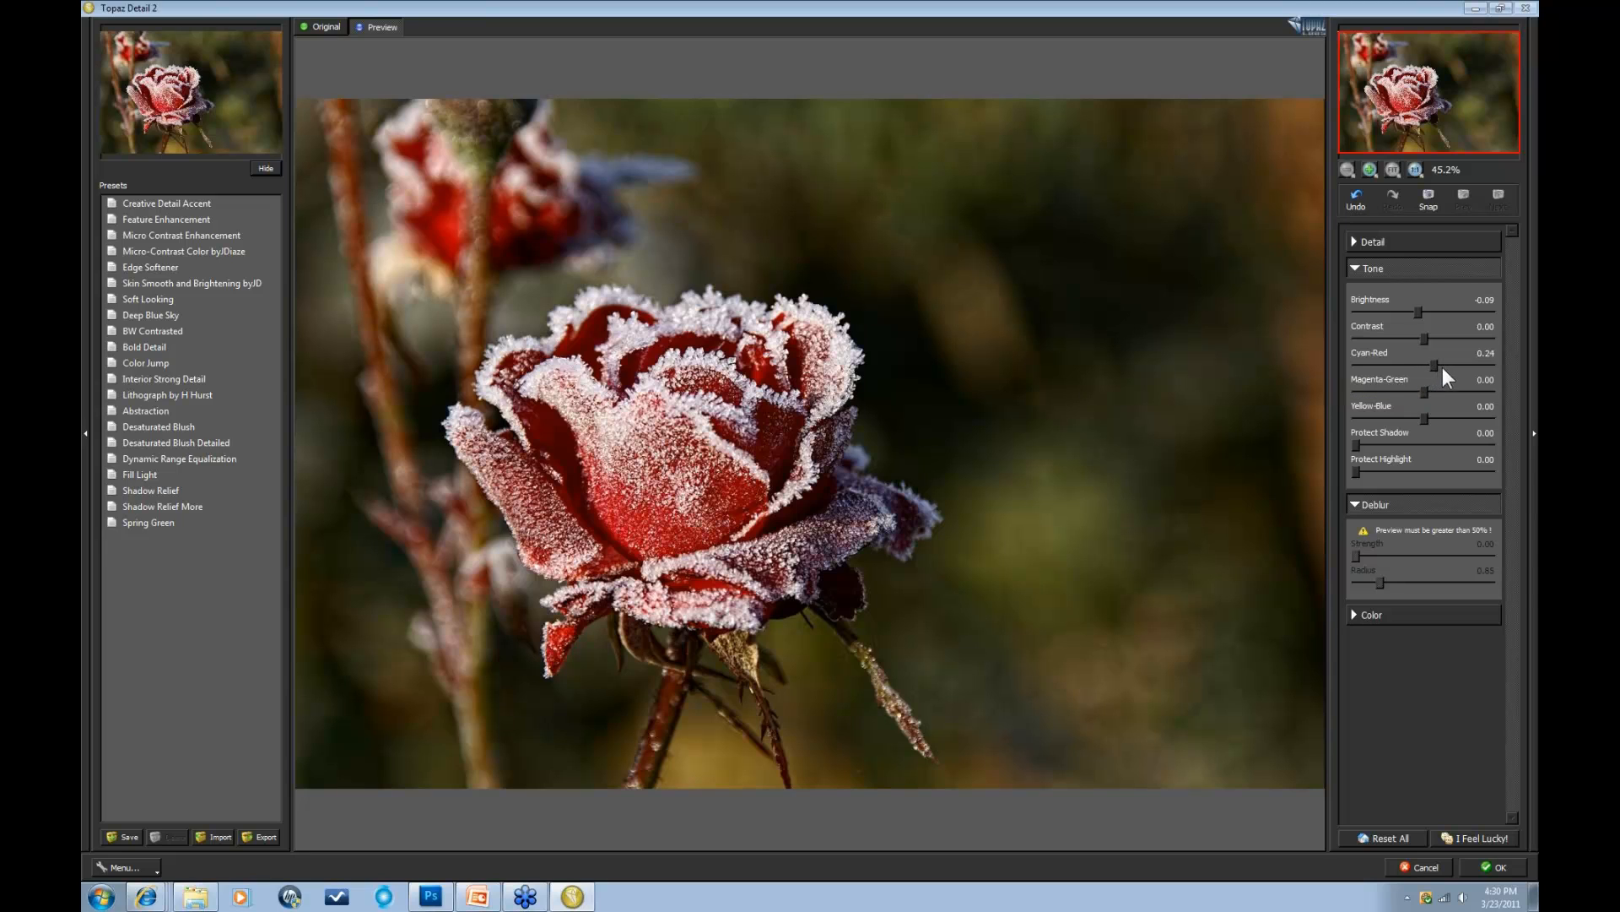
Step: Try strong Cyan-Red tone shifts, settle it at -0.08, compare with the original and set Magenta-Green to -0.16
left_click_drag(1472, 371, 1475, 371)
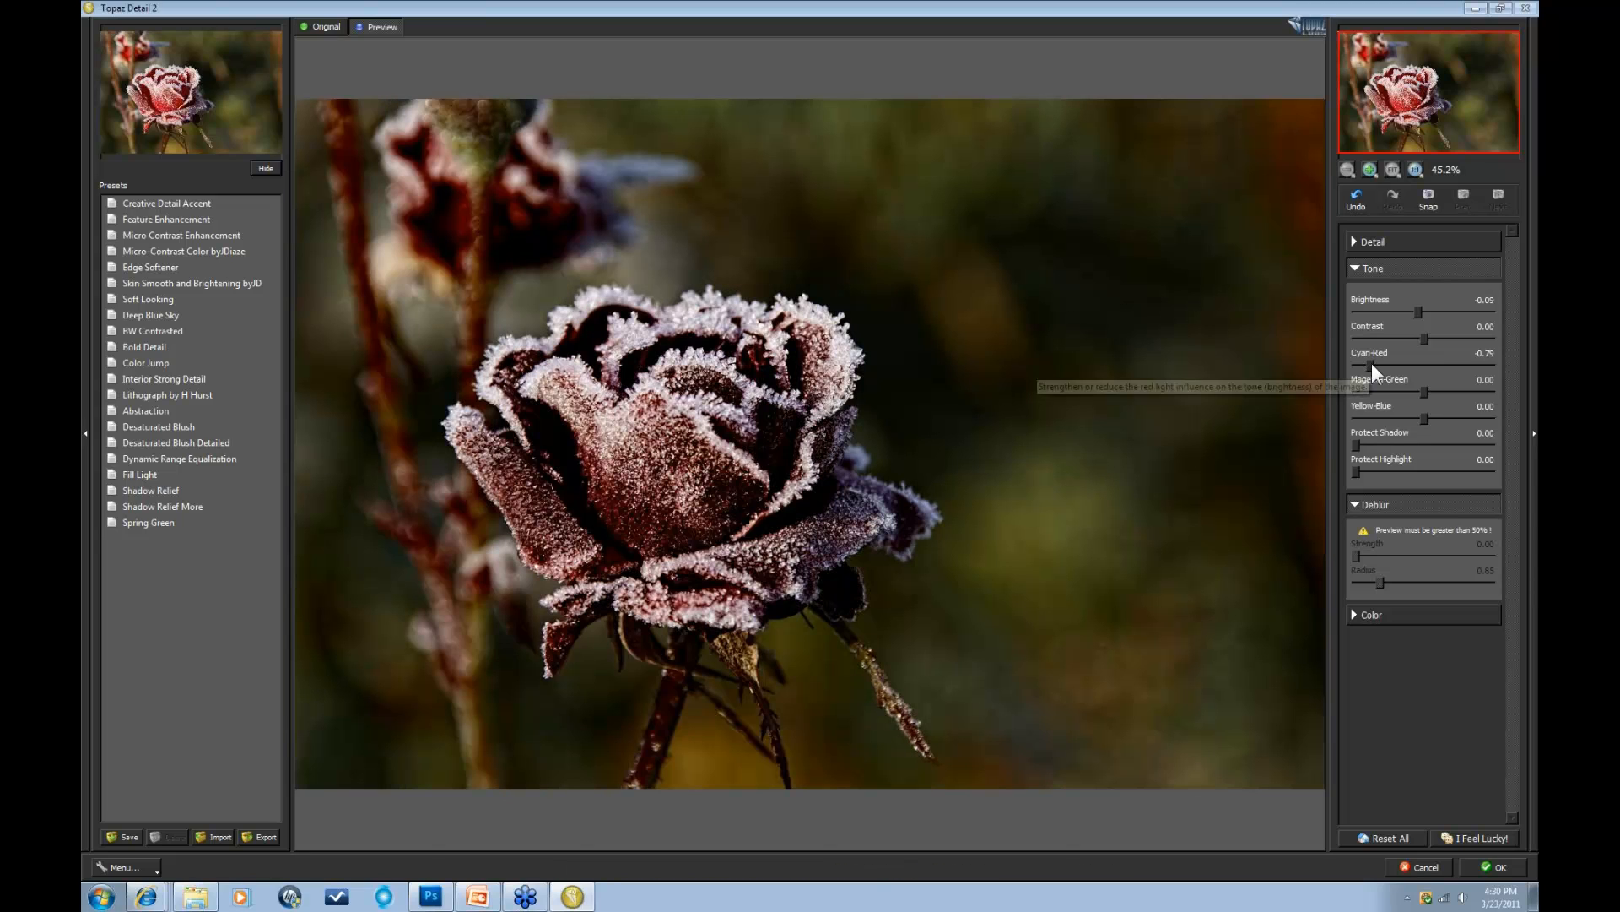
left_click_drag(1371, 363, 1381, 367)
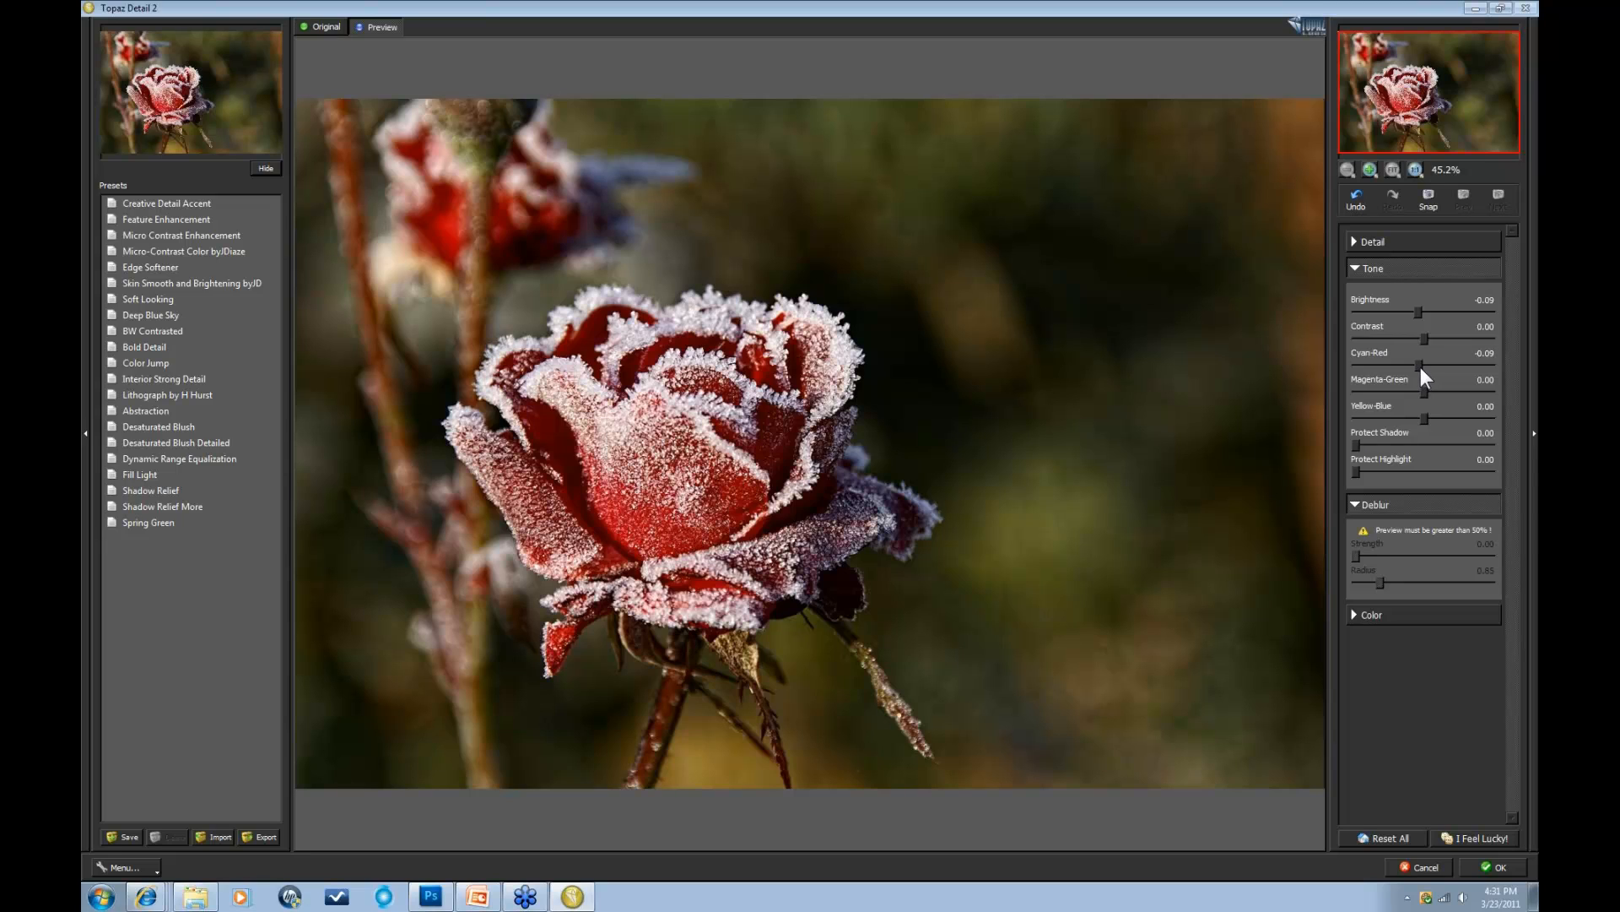
key("Right")
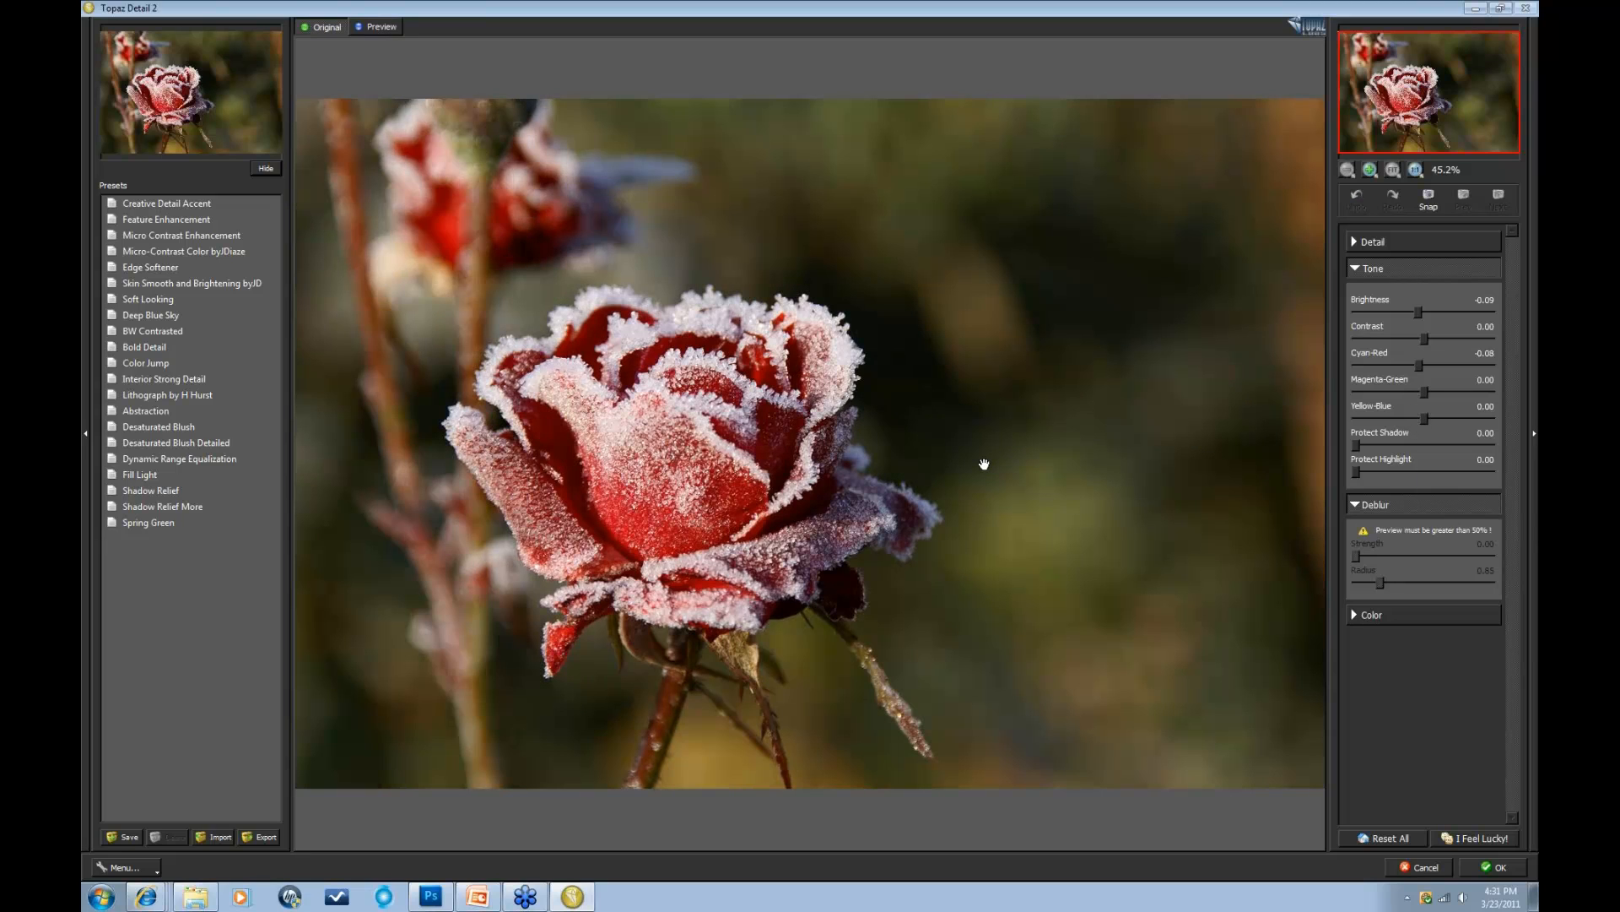
left_click(986, 465)
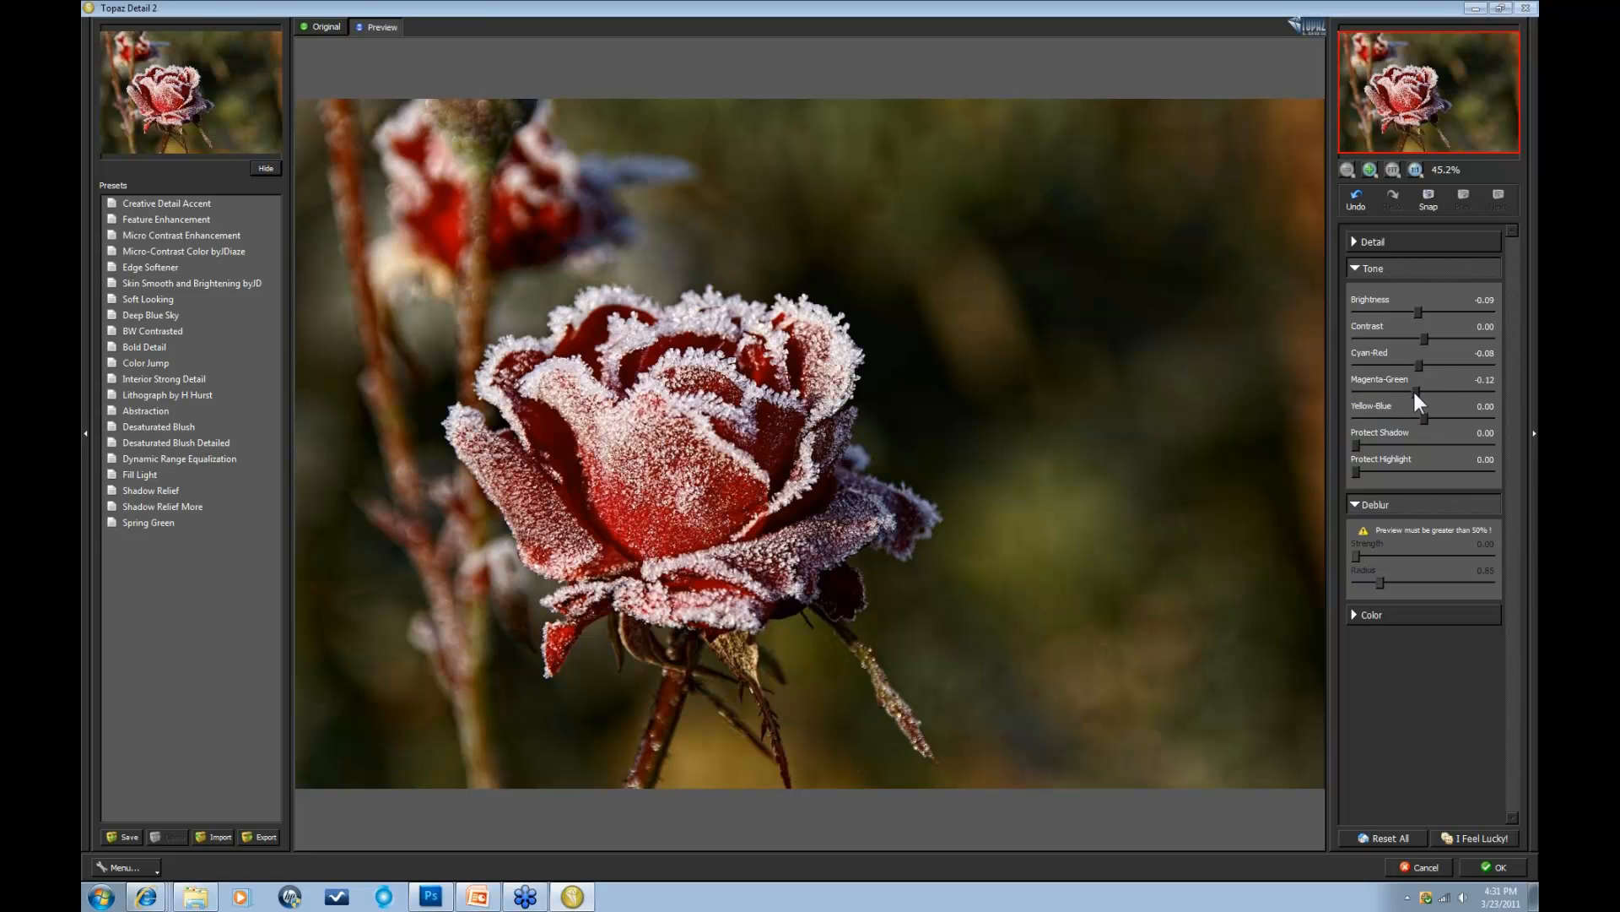
left_click(1413, 393)
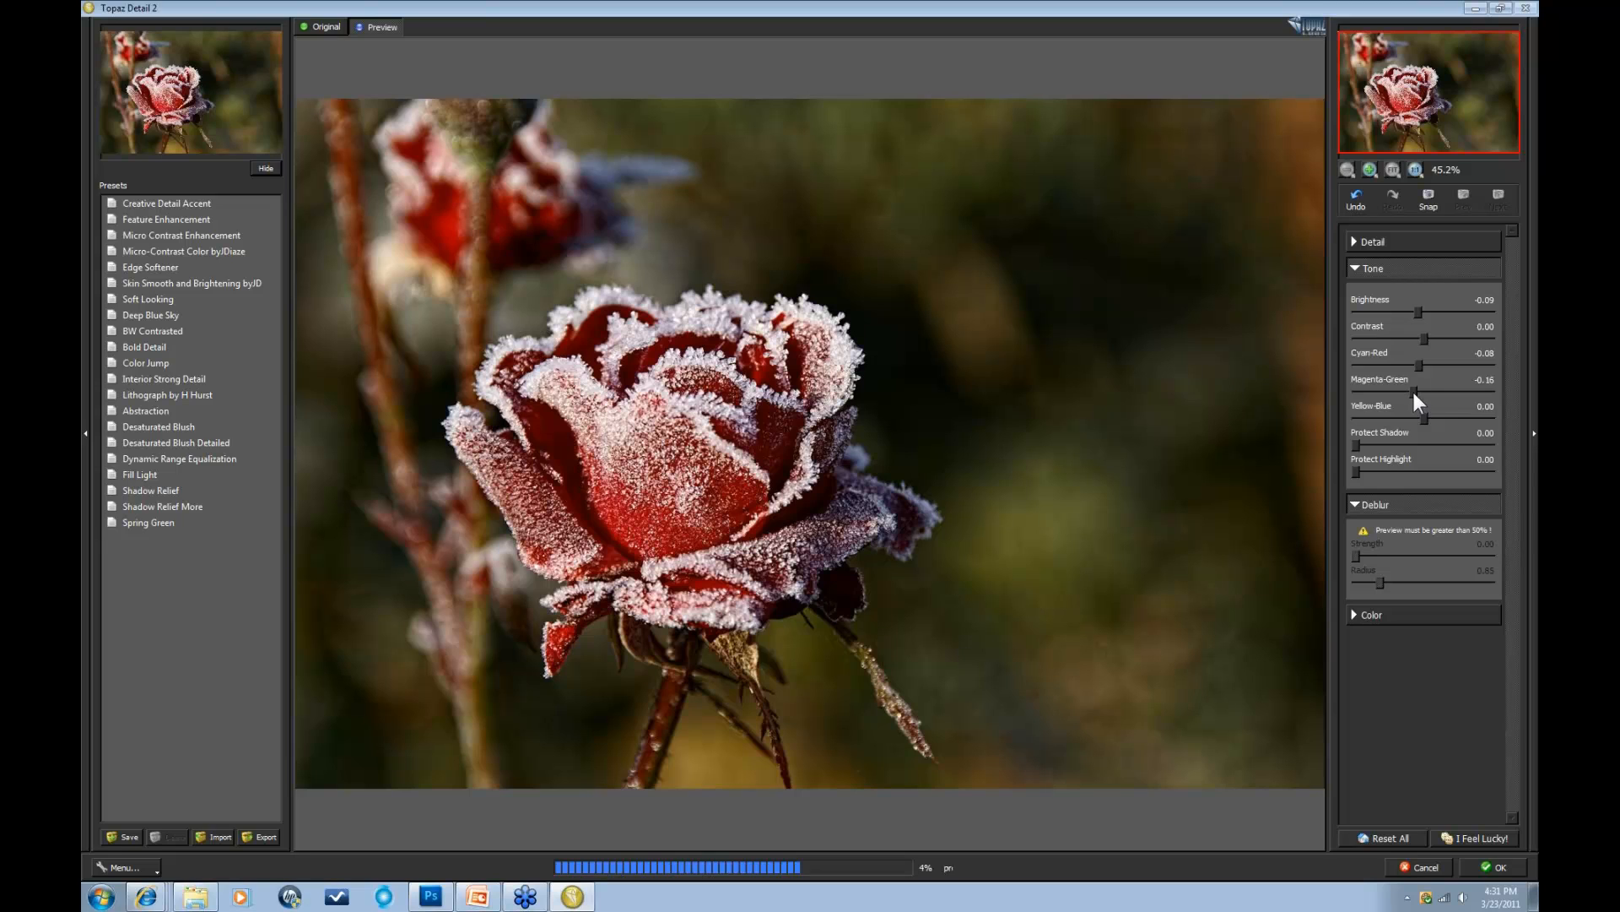
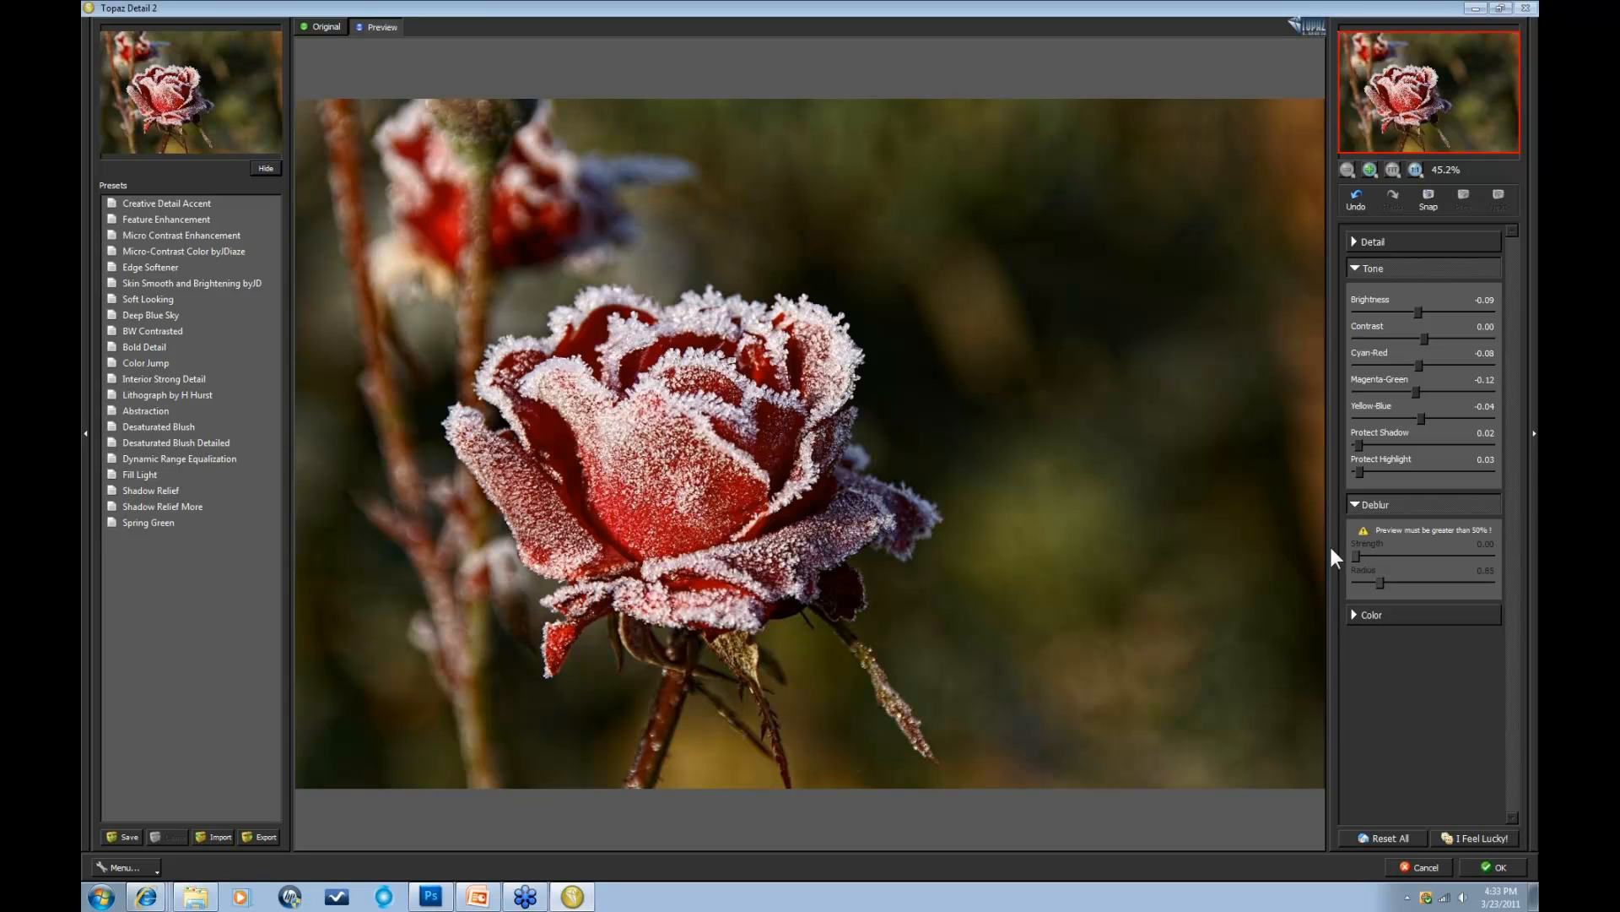
Step: Collapse the Deblur and Tone settings and set the rose's color Saturation to 0.02 and Hue to -0.37
left_click(1356, 503)
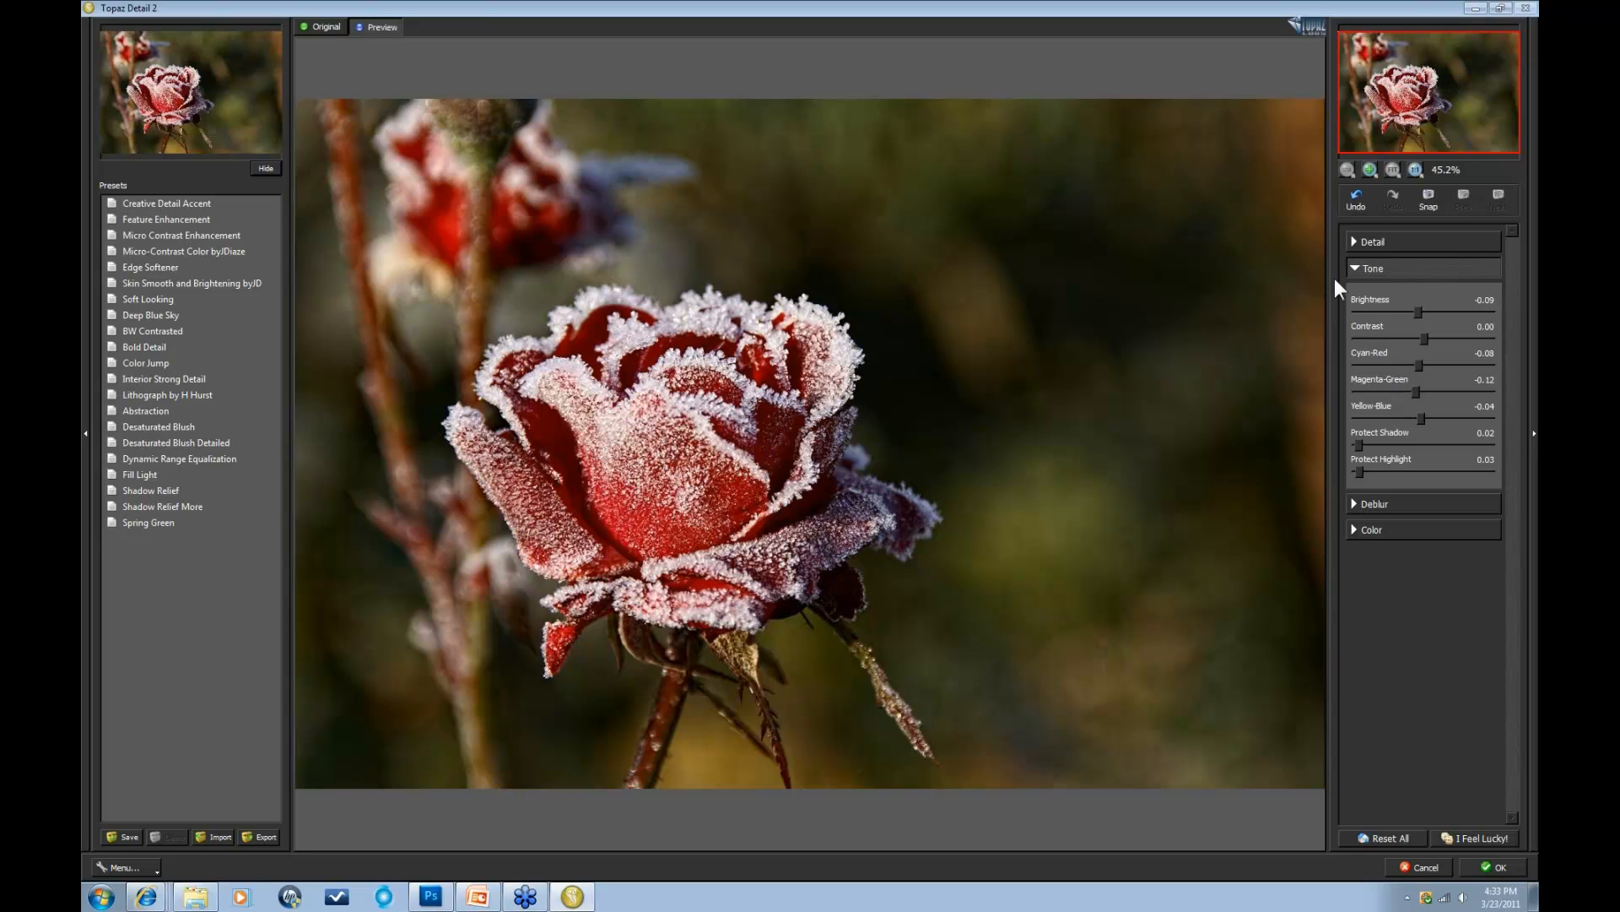
left_click(1354, 270)
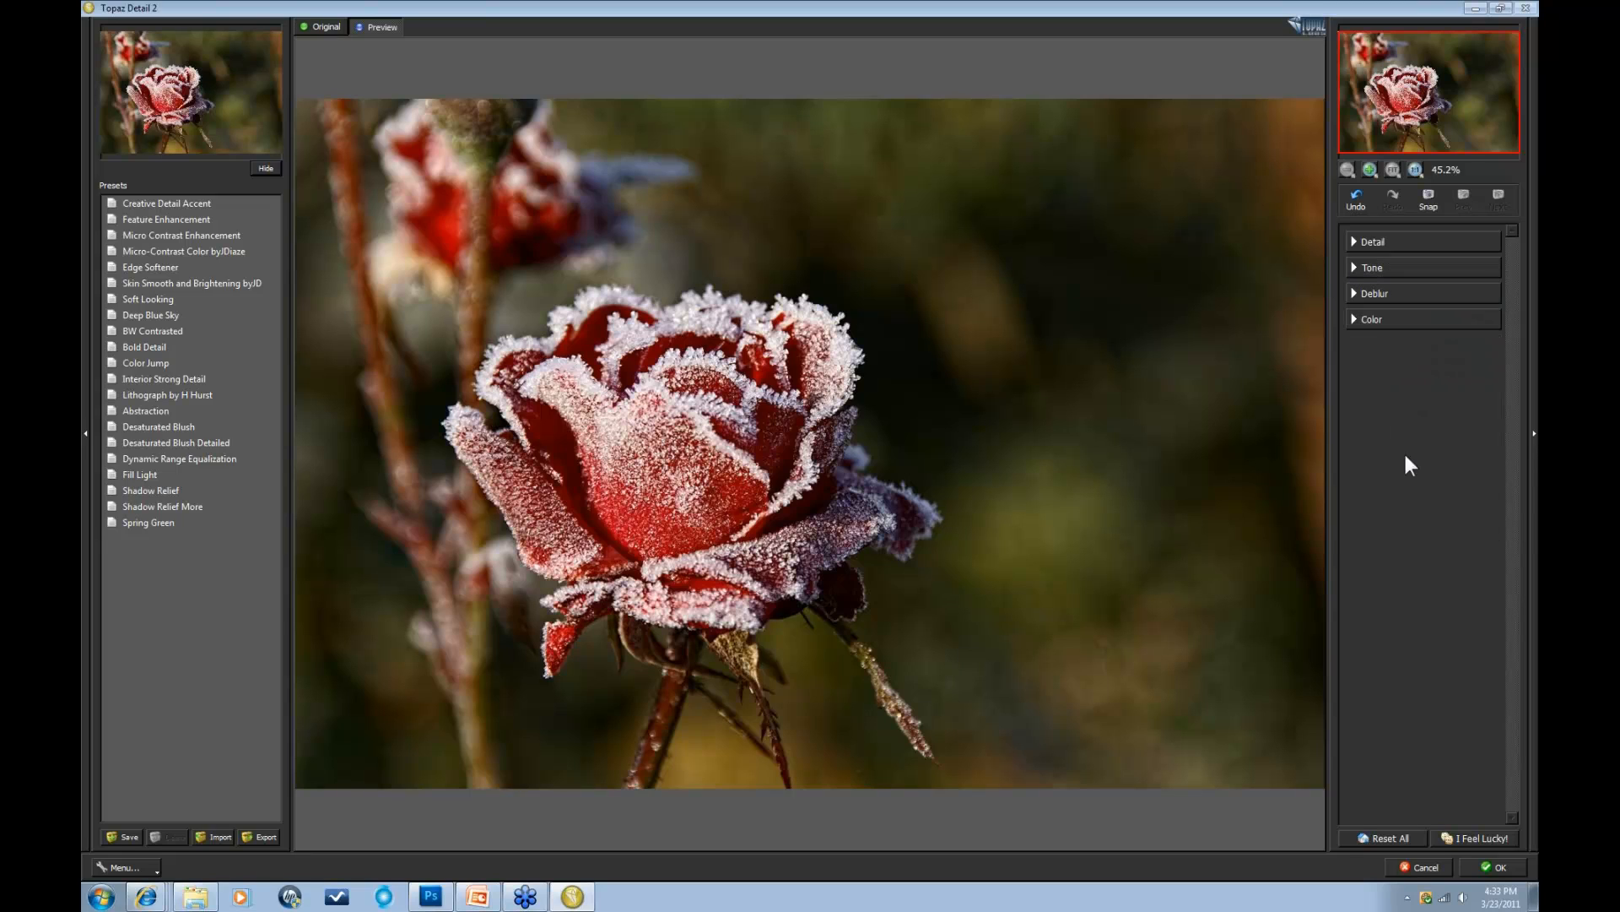
left_click(1349, 319)
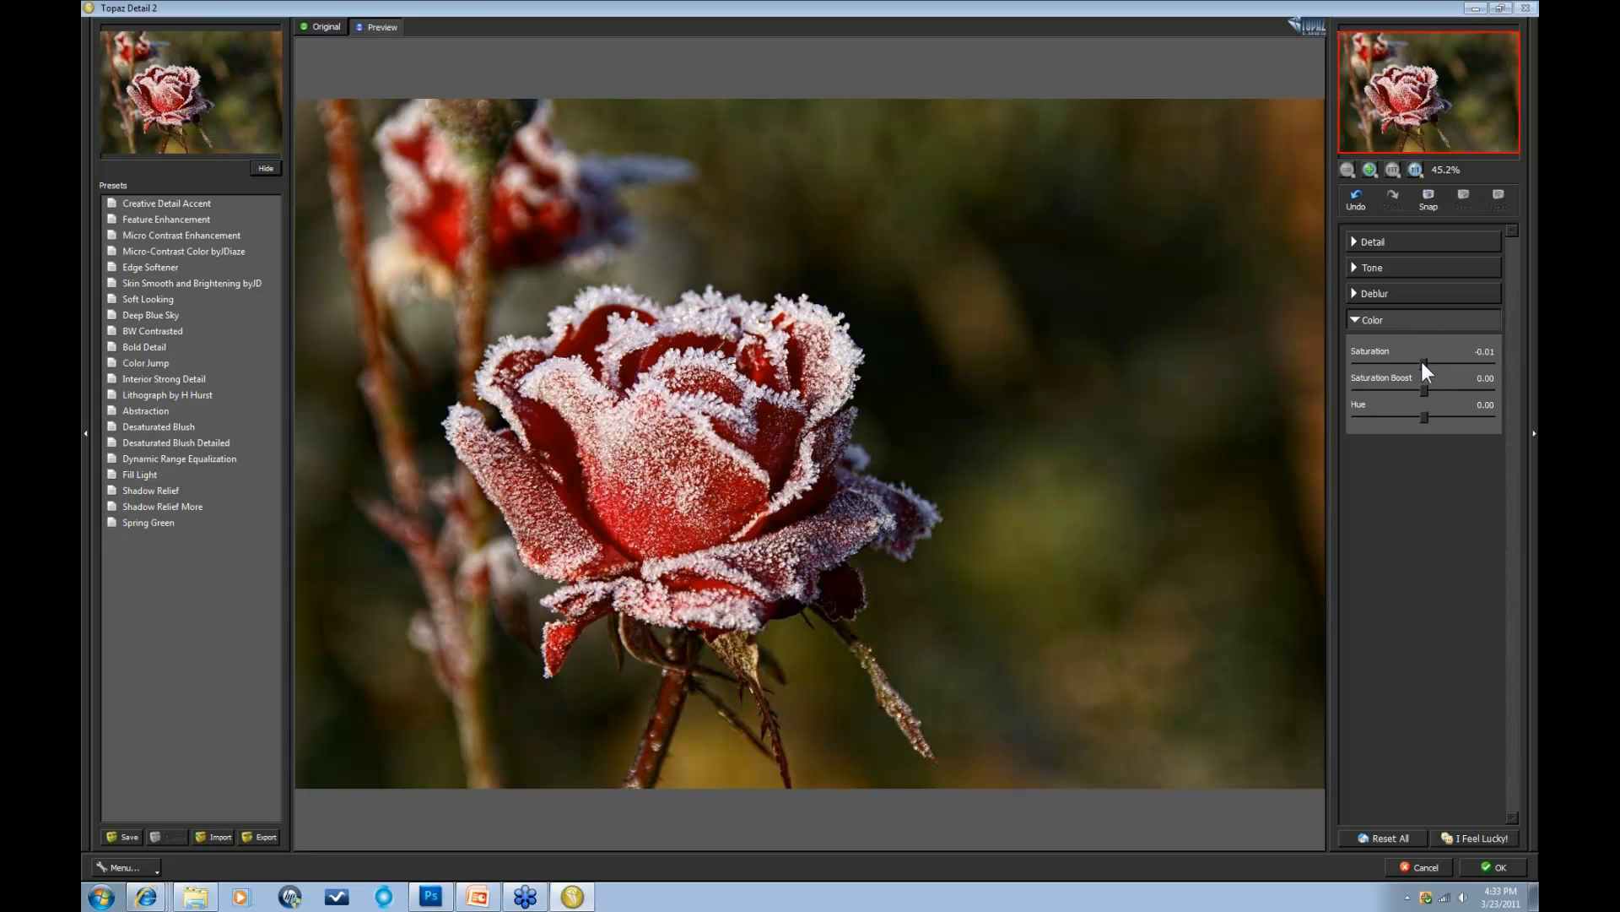
left_click_drag(1423, 362, 1422, 362)
key("Right")
Step: Compare the rose with its original and apply the Topaz Detail 2 result to the duplicate layer
left_click(915, 785)
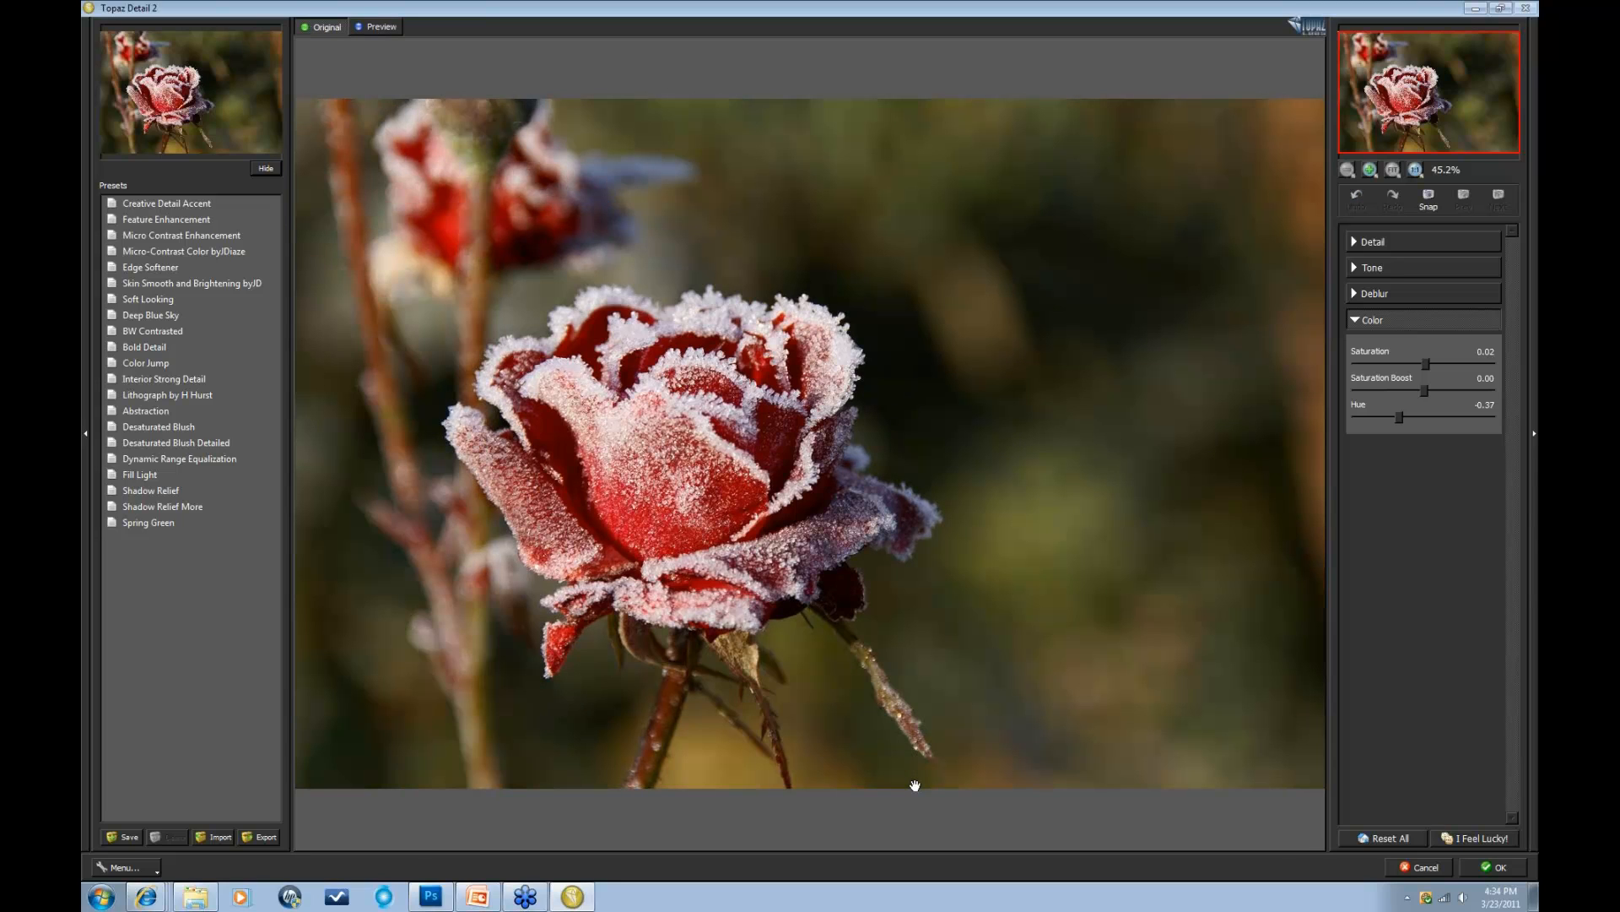
left_click(915, 785)
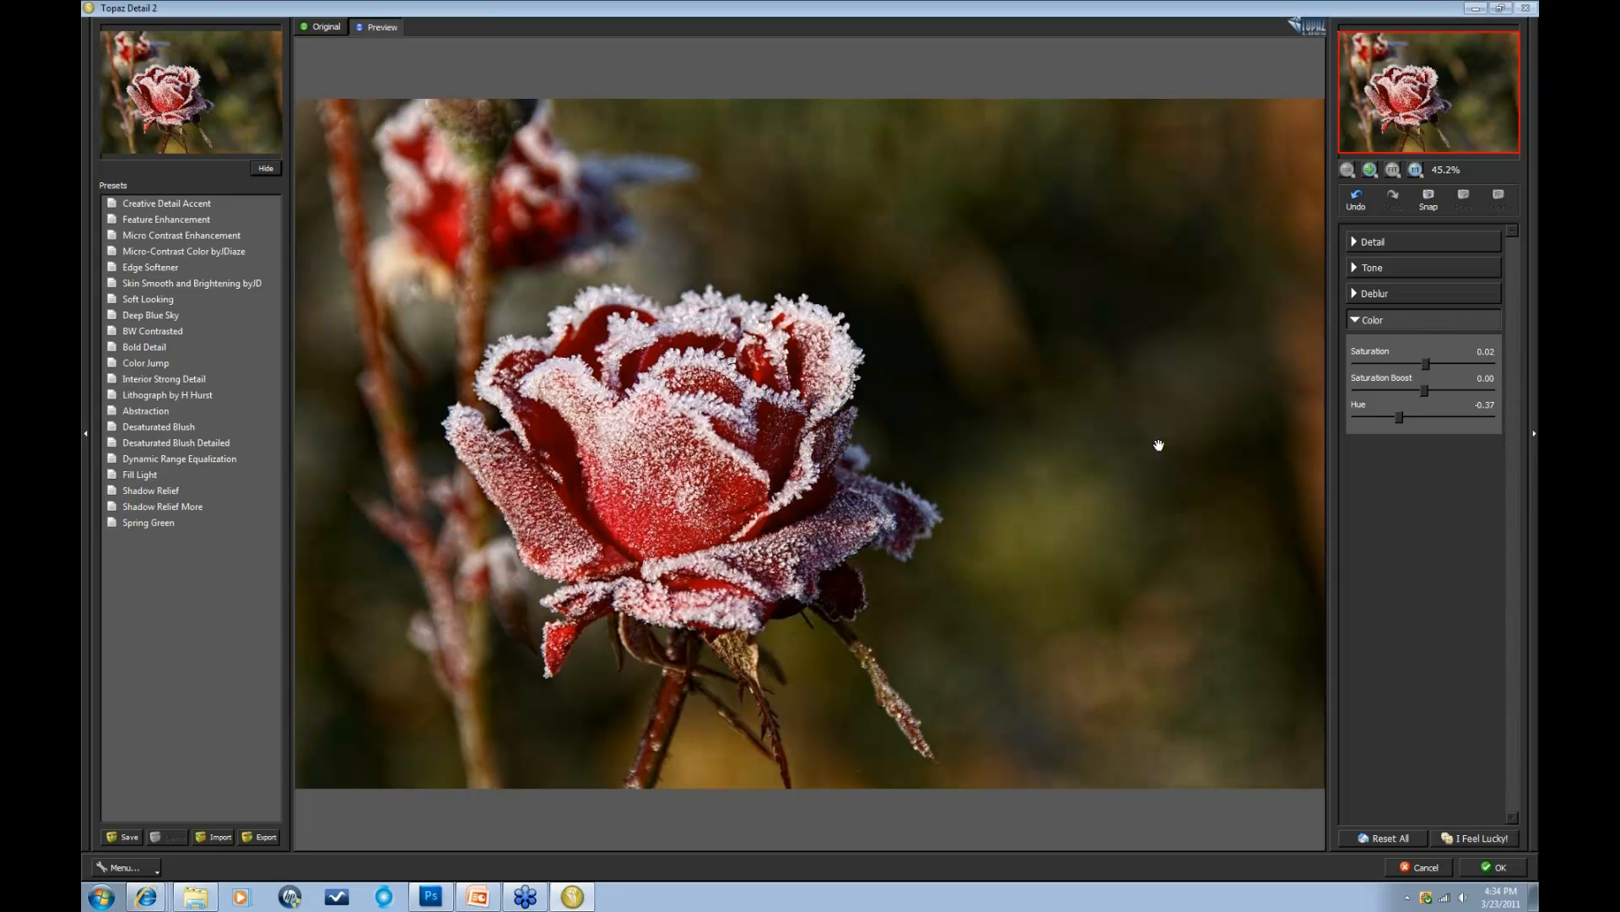
left_click(1487, 869)
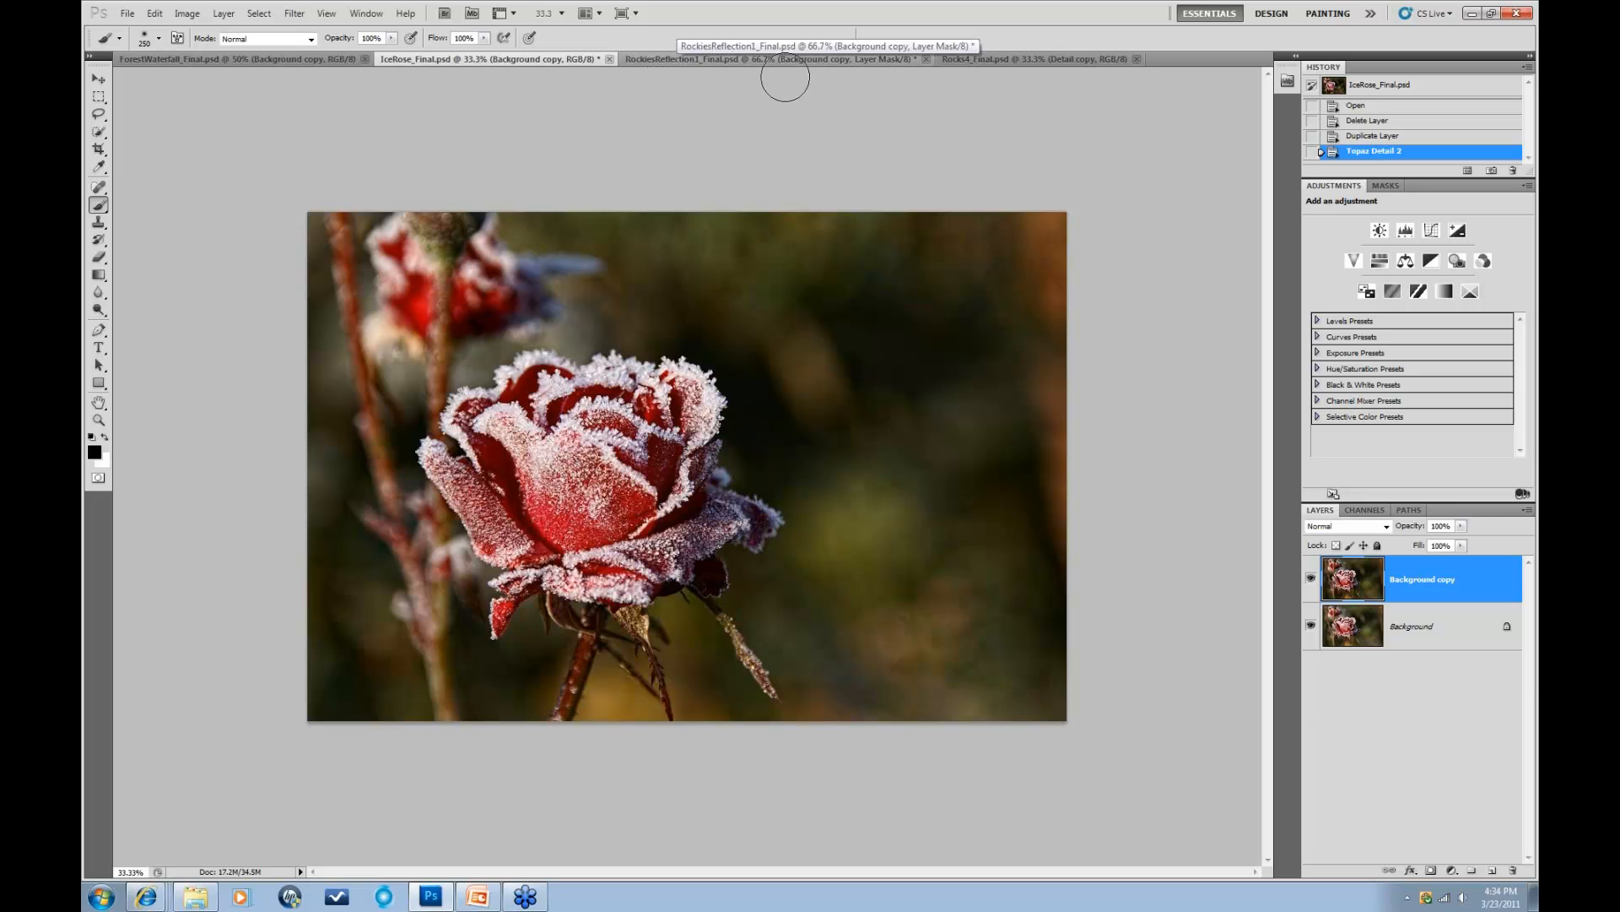
Step: Switch to Rocks4_Final.psd and delete its Detail copy and Detail layers
left_click(976, 61)
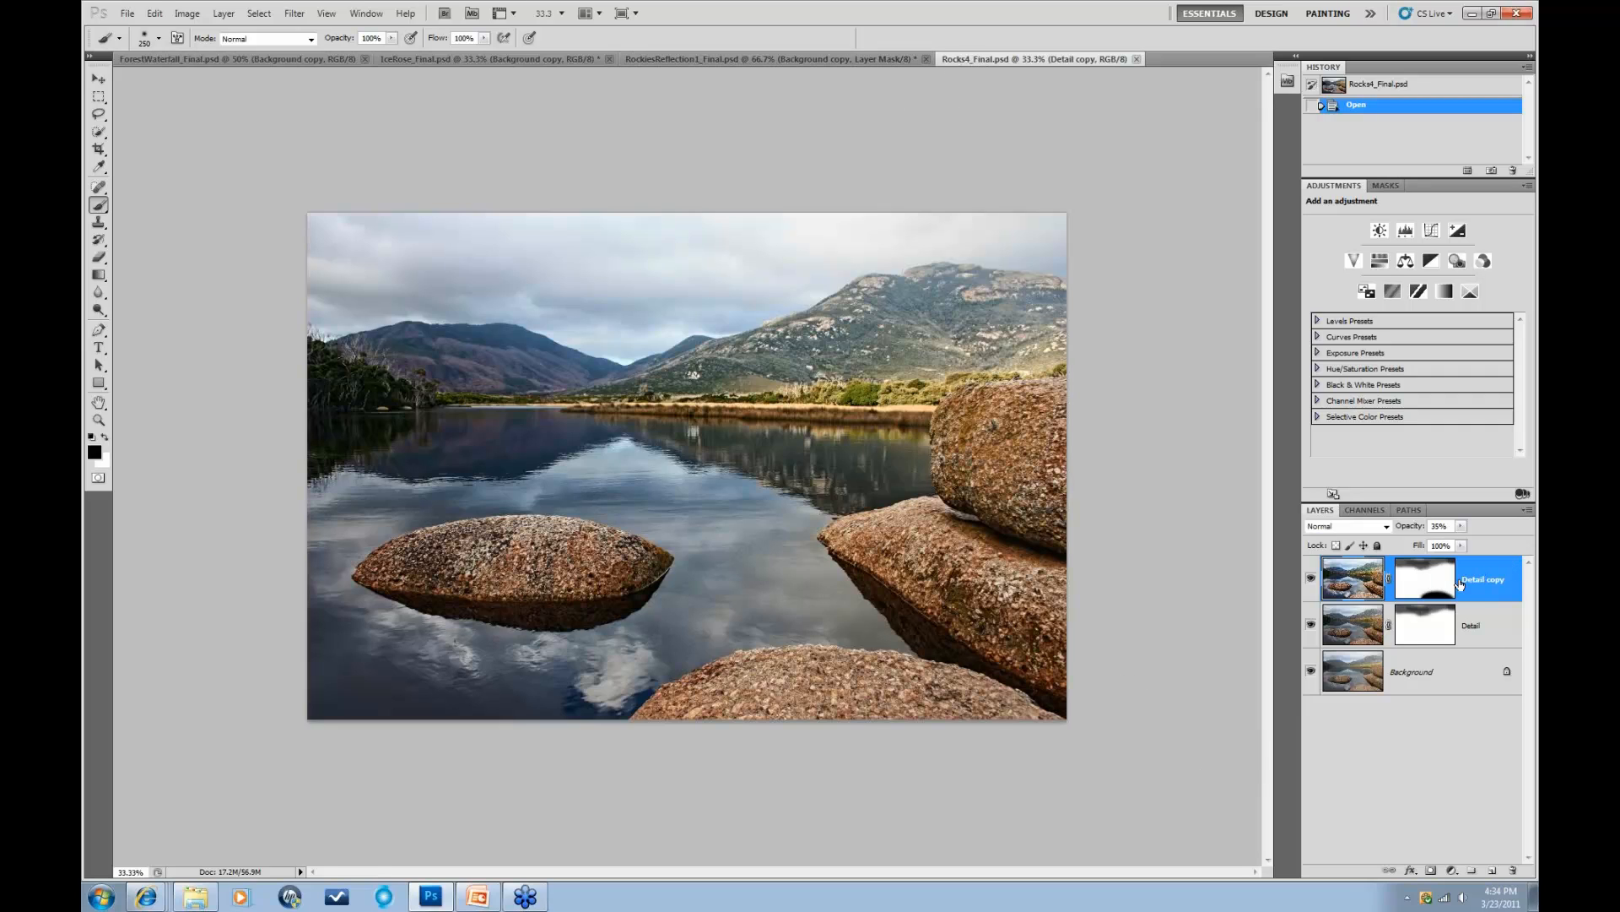
left_click(1494, 634, "shift")
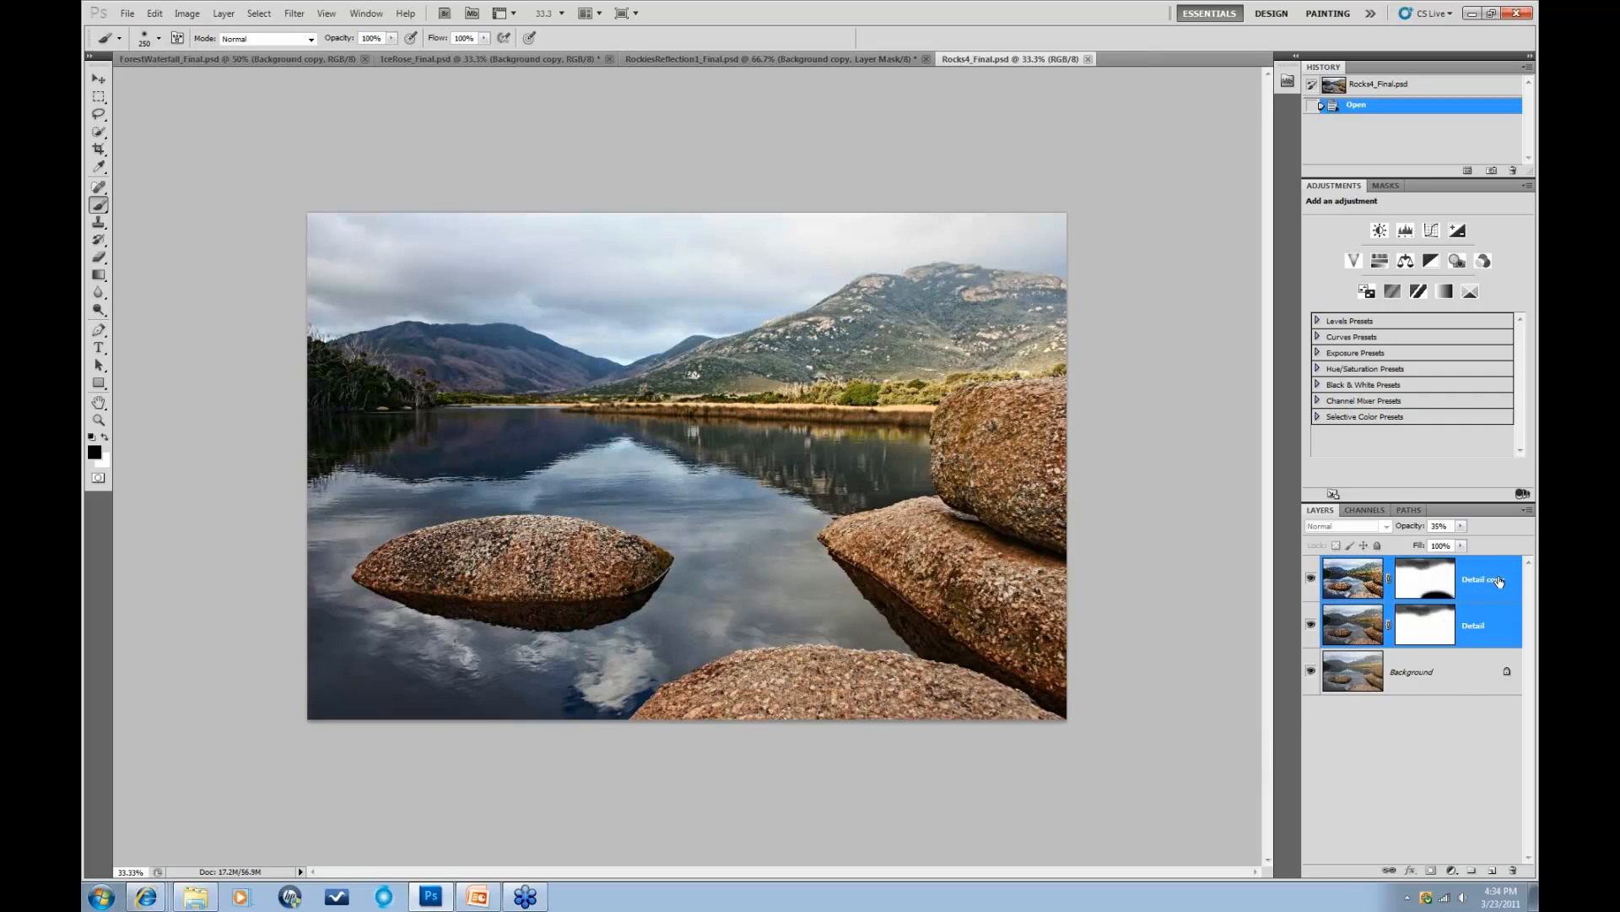
left_click_drag(1499, 581, 1513, 869)
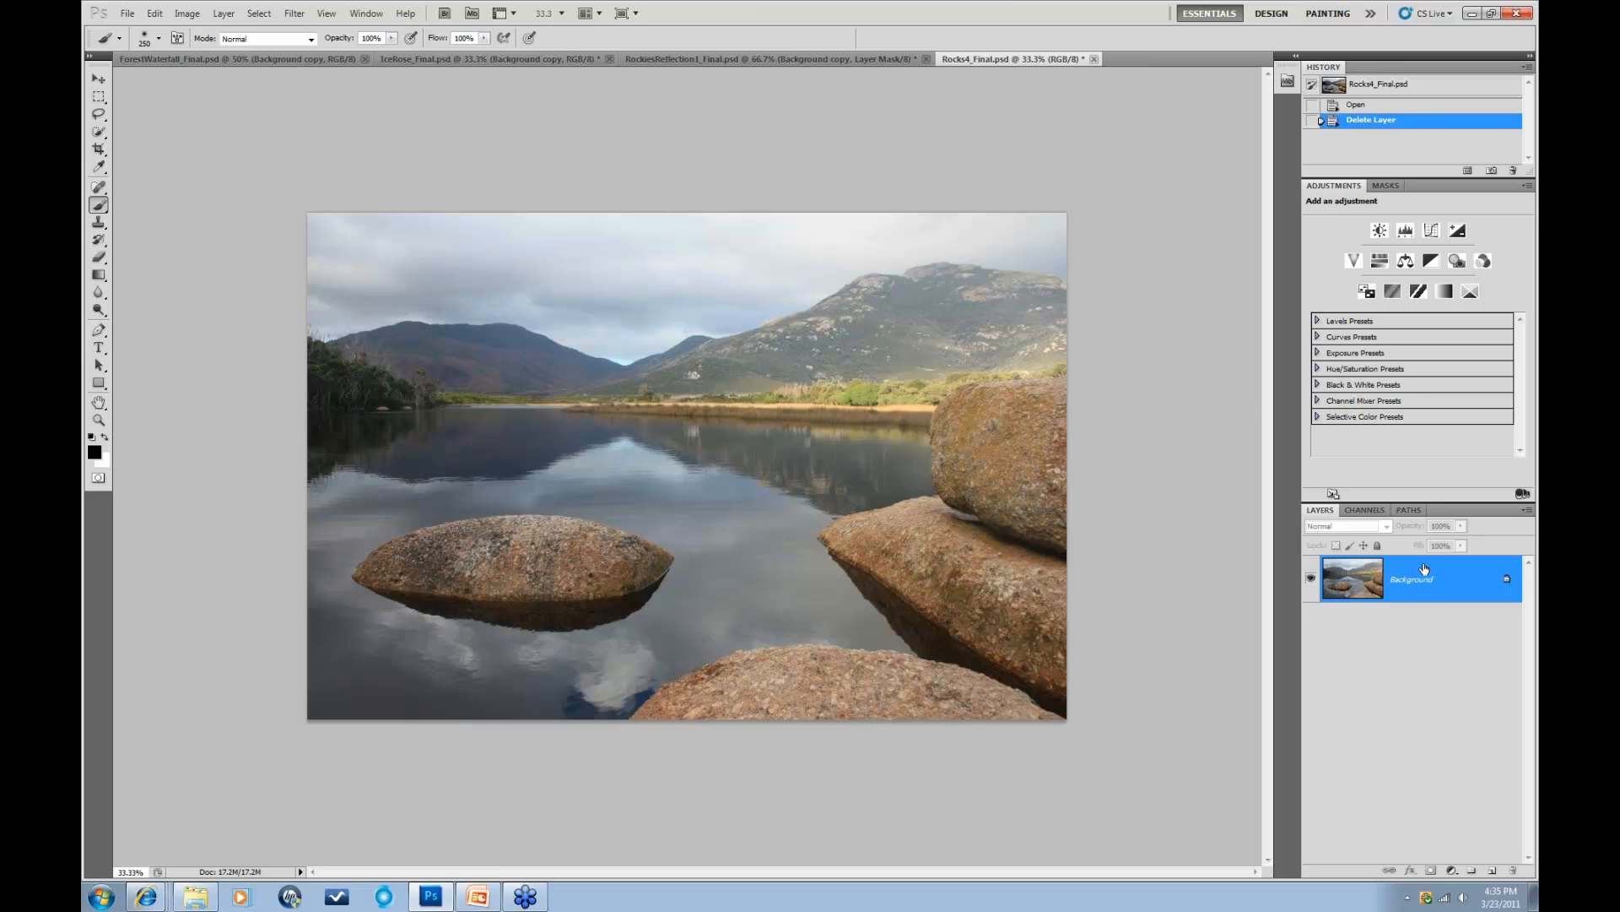
Step: Duplicate the Background layer of the rocks image and open the copy in Topaz Detail 2
left_click_drag(1425, 568, 1495, 872)
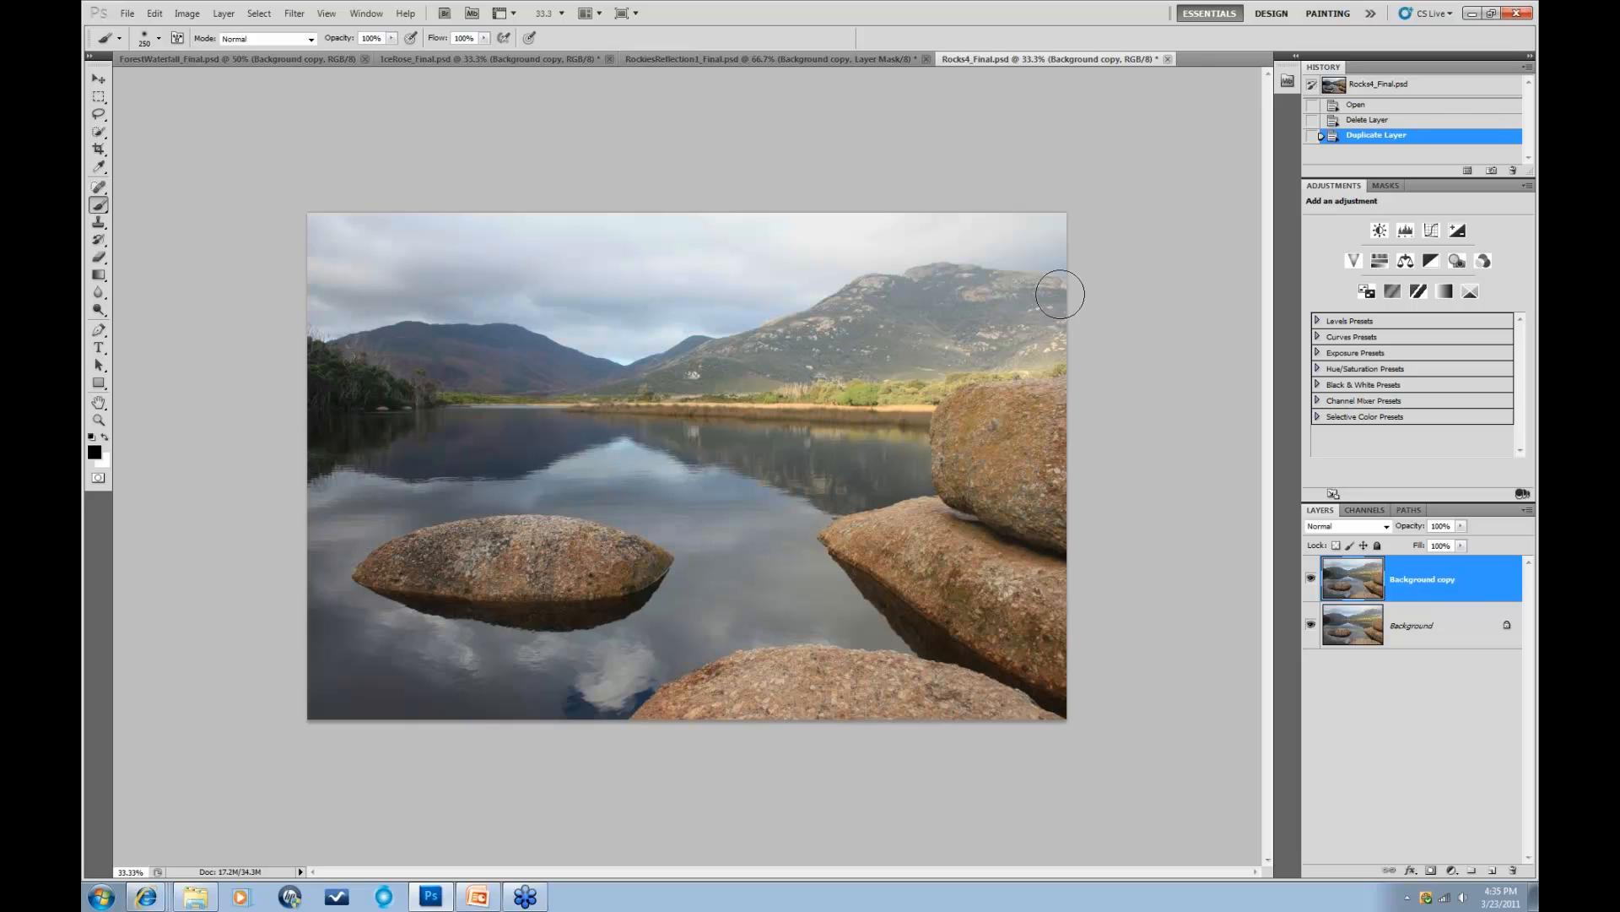
left_click(295, 14)
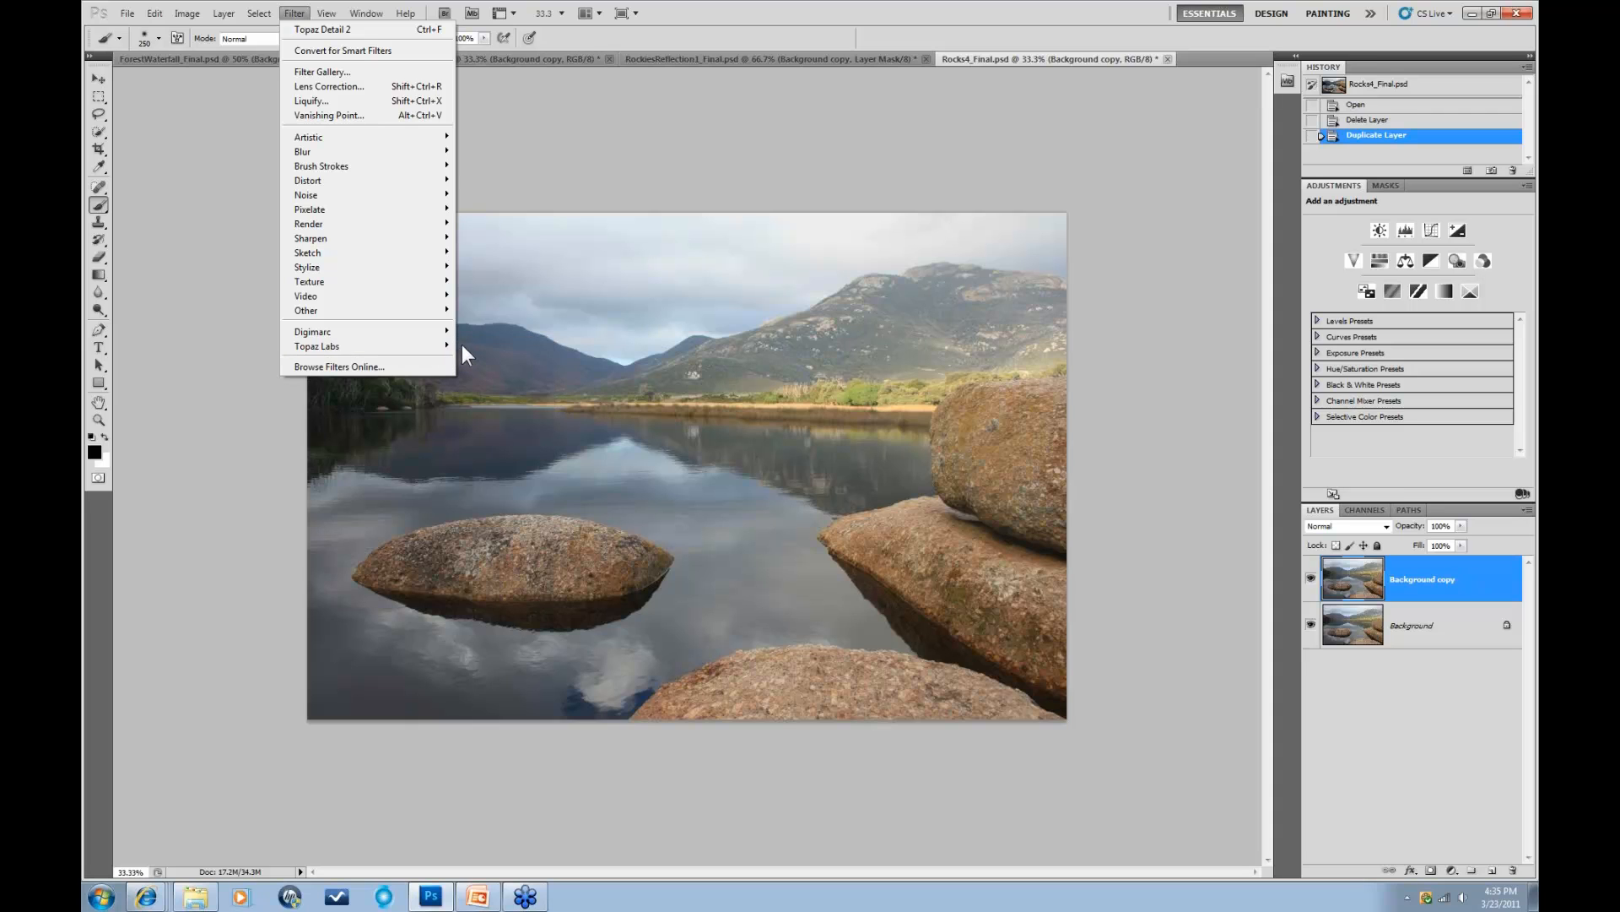
mouse_move(443, 347)
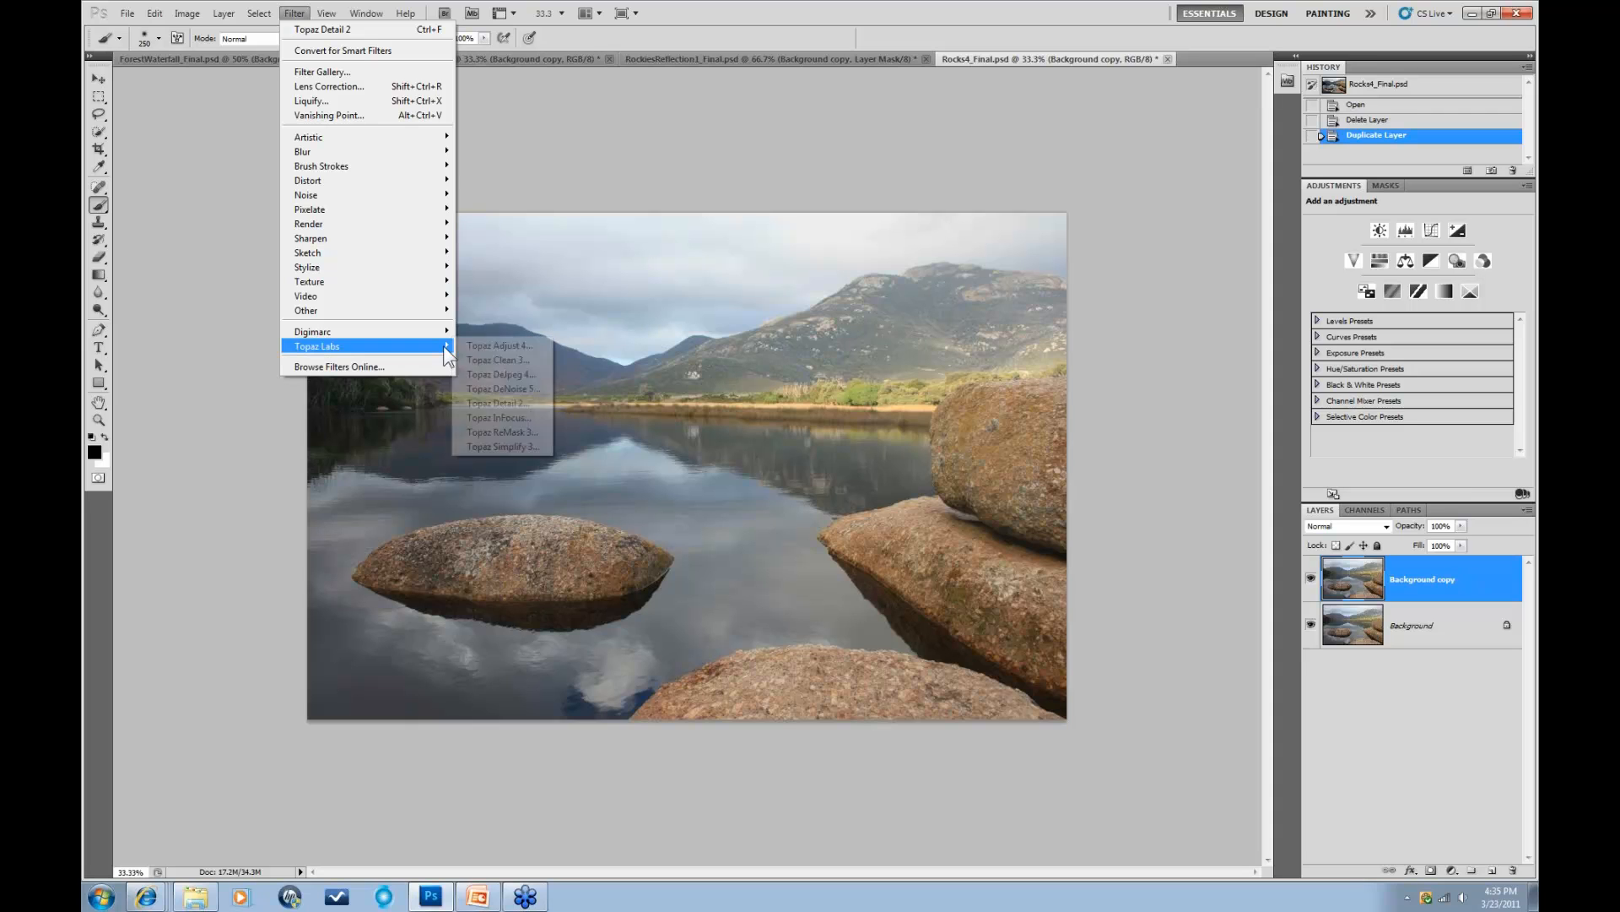
left_click(496, 403)
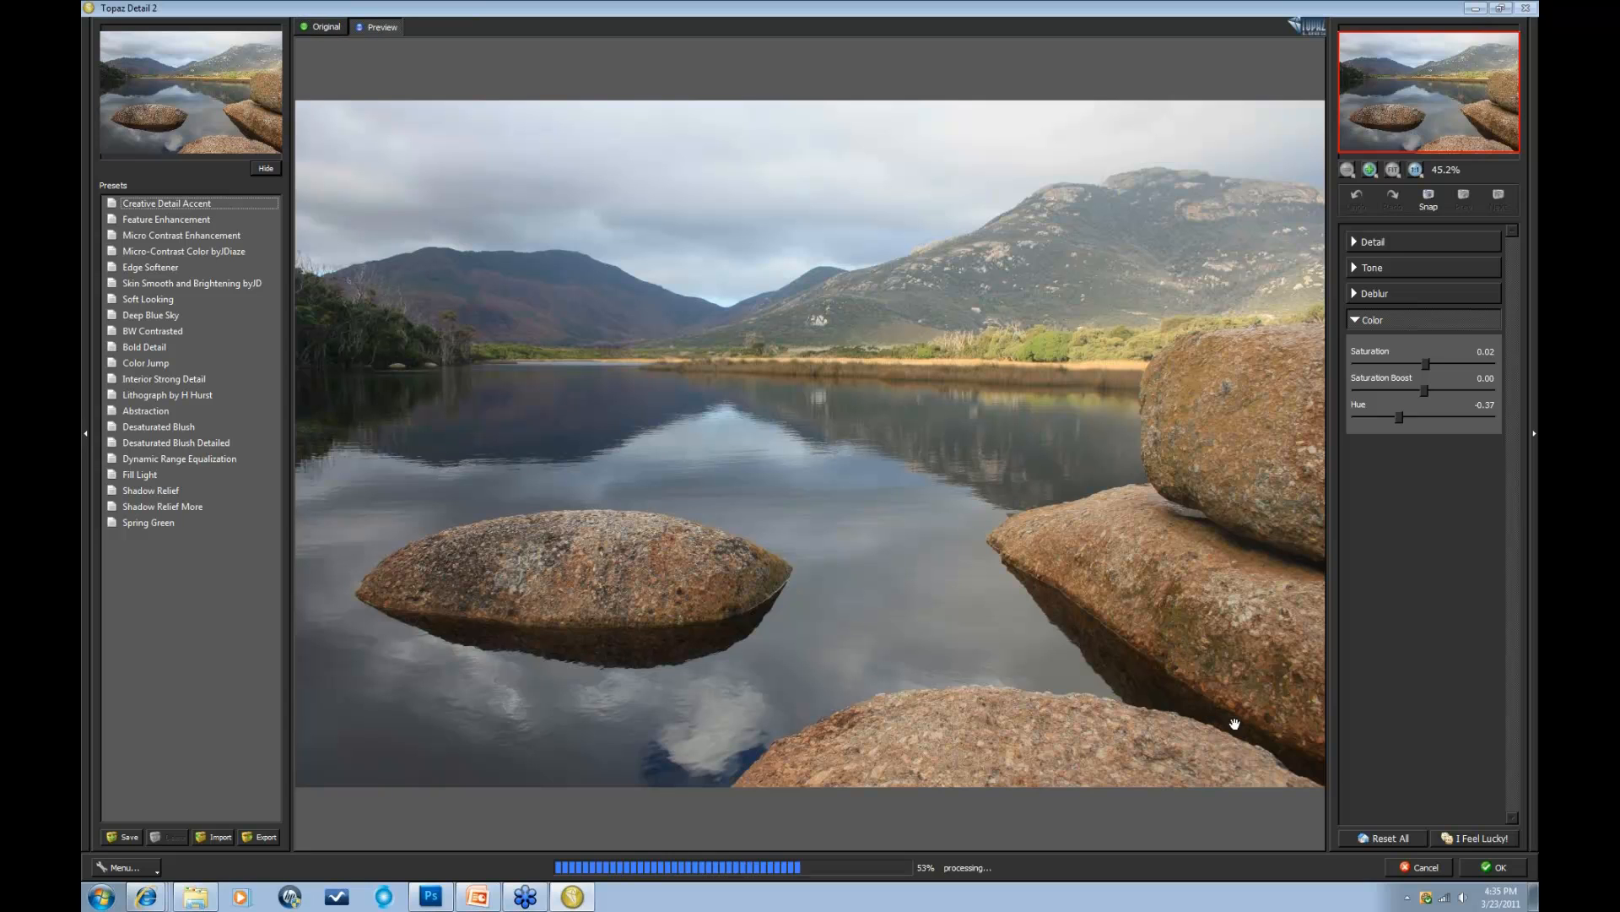
Step: Reset all filter settings and apply the Creative Detail Accent preset to the lake and rocks image
left_click(1398, 836)
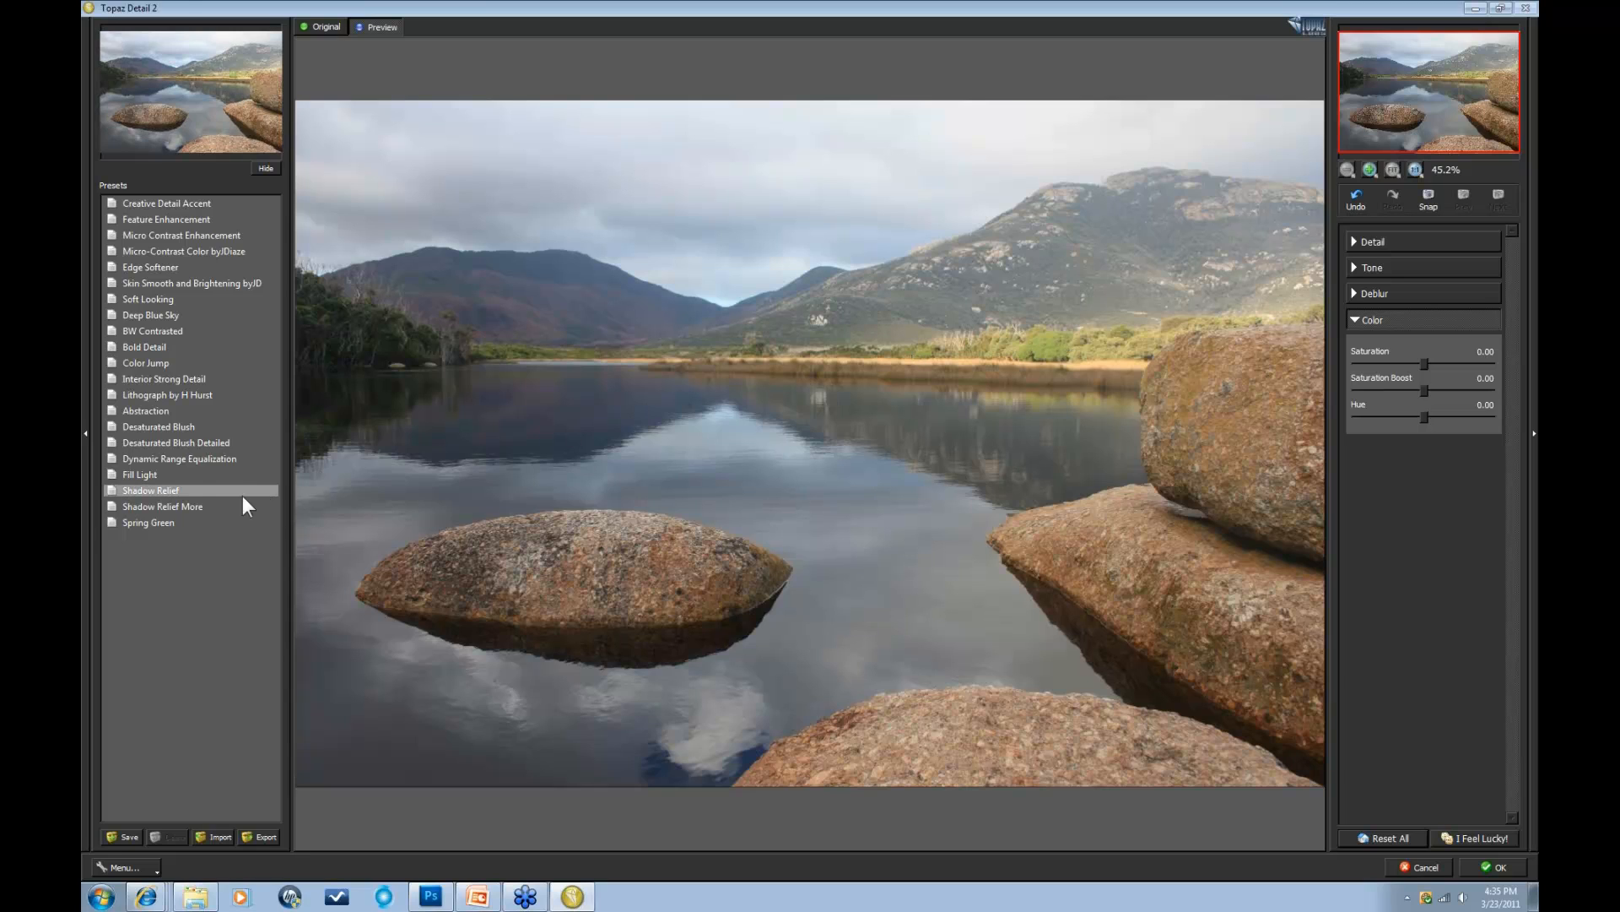
left_click(170, 202)
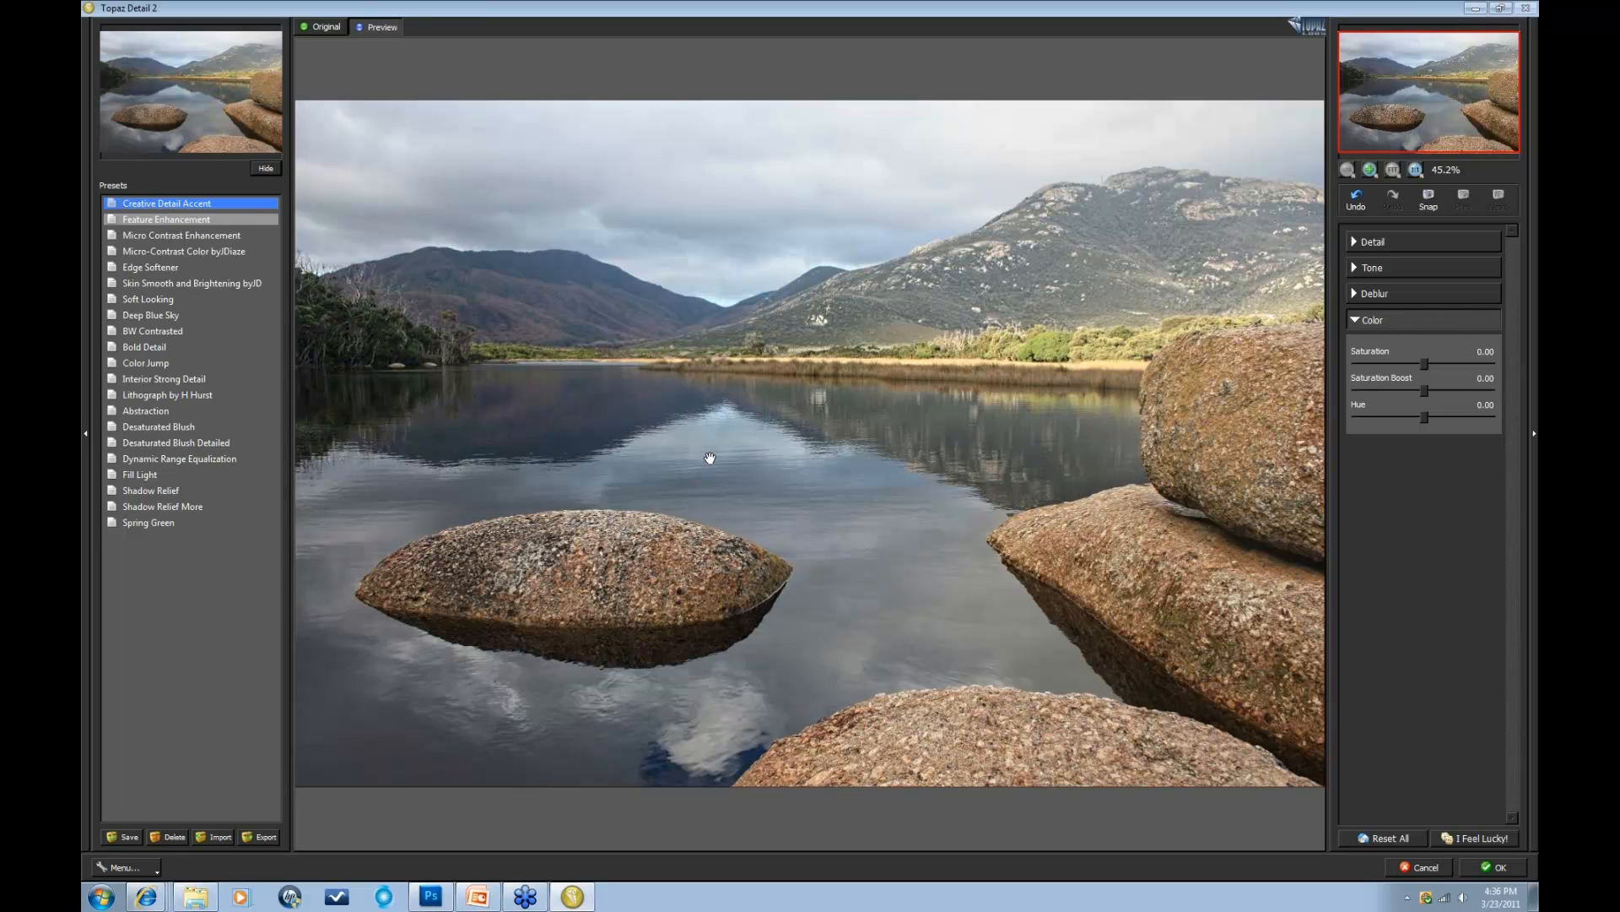
key("ctrl+z")
Step: Compare with the original, then set Small Boost -0.20, Medium Detail 0.29, Medium Boost 0.12, Large Detail 0.42 and Large Boost 0.08
left_click(1354, 240)
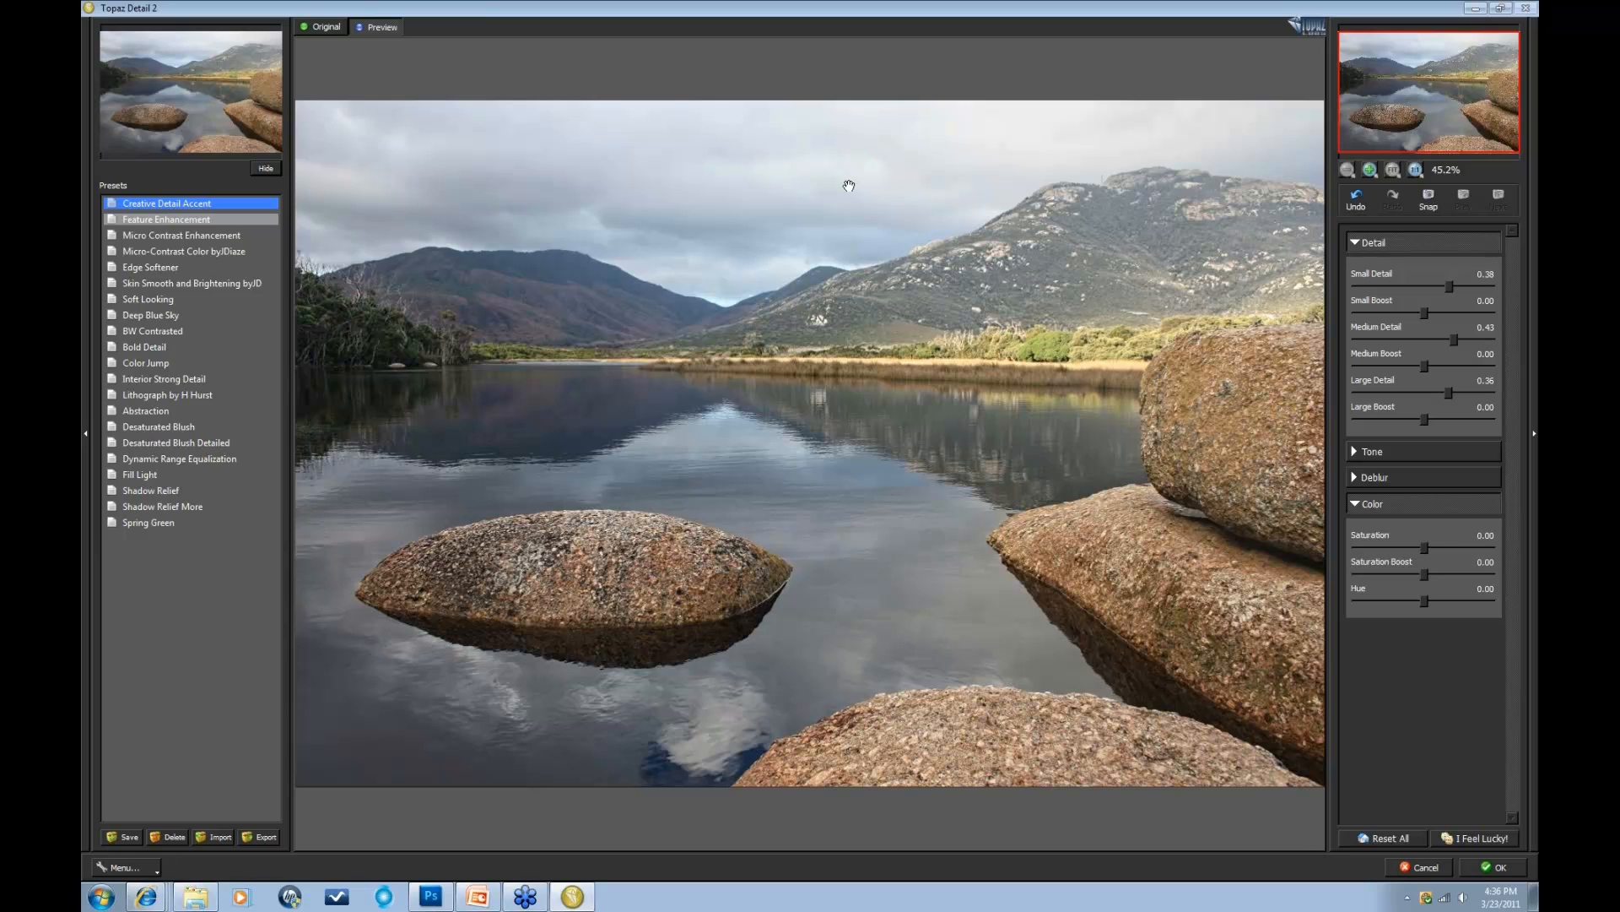
left_click(887, 211)
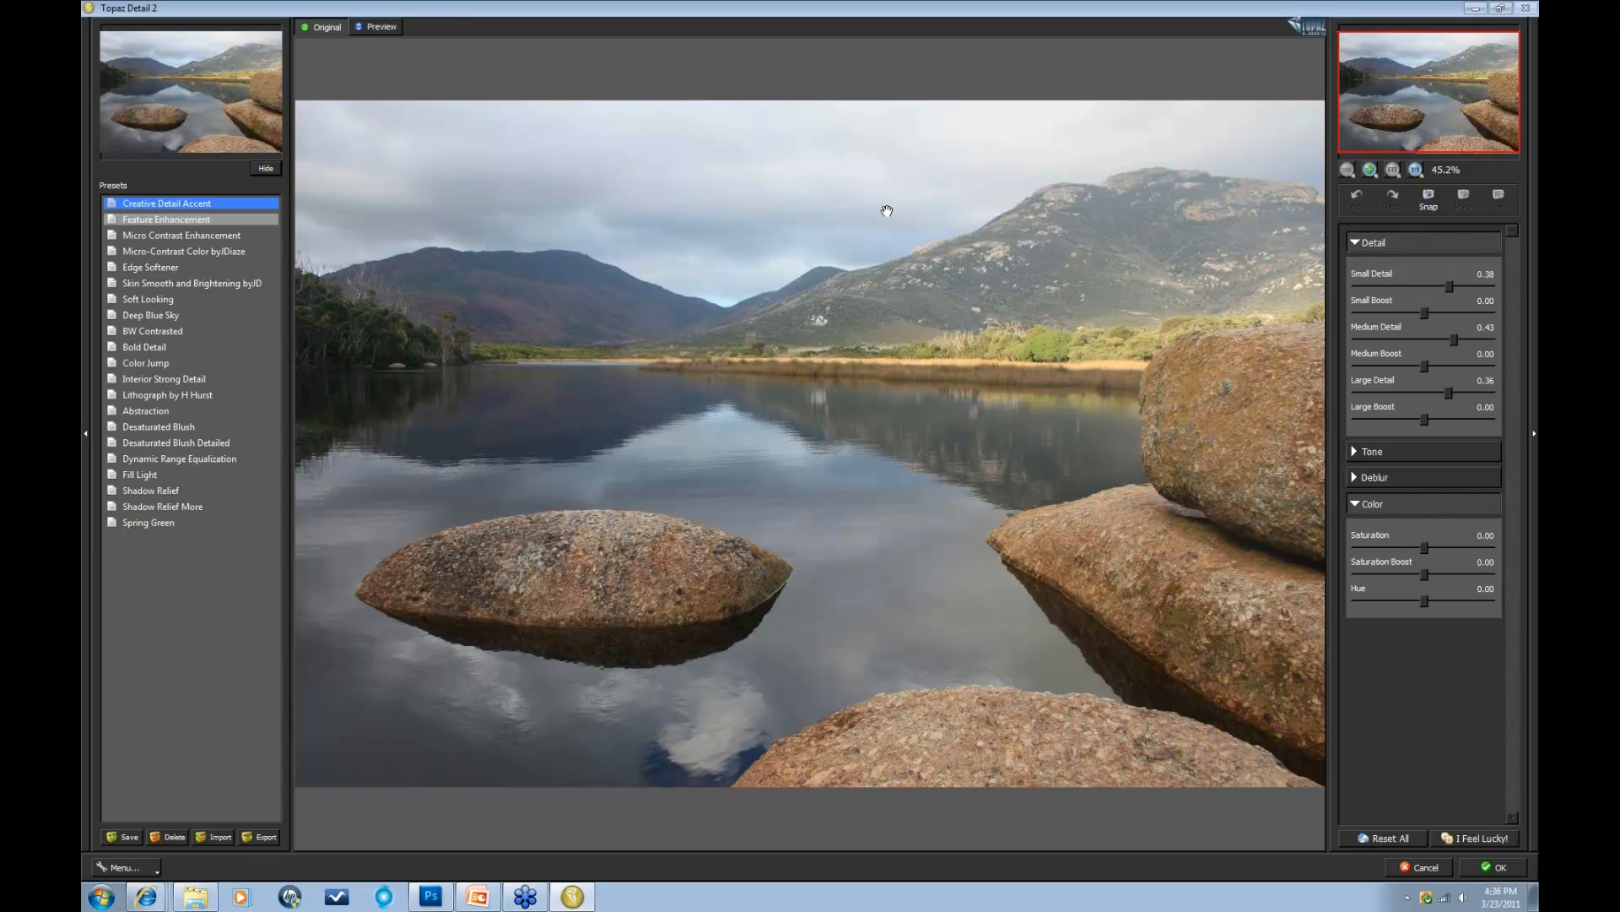
left_click(887, 211)
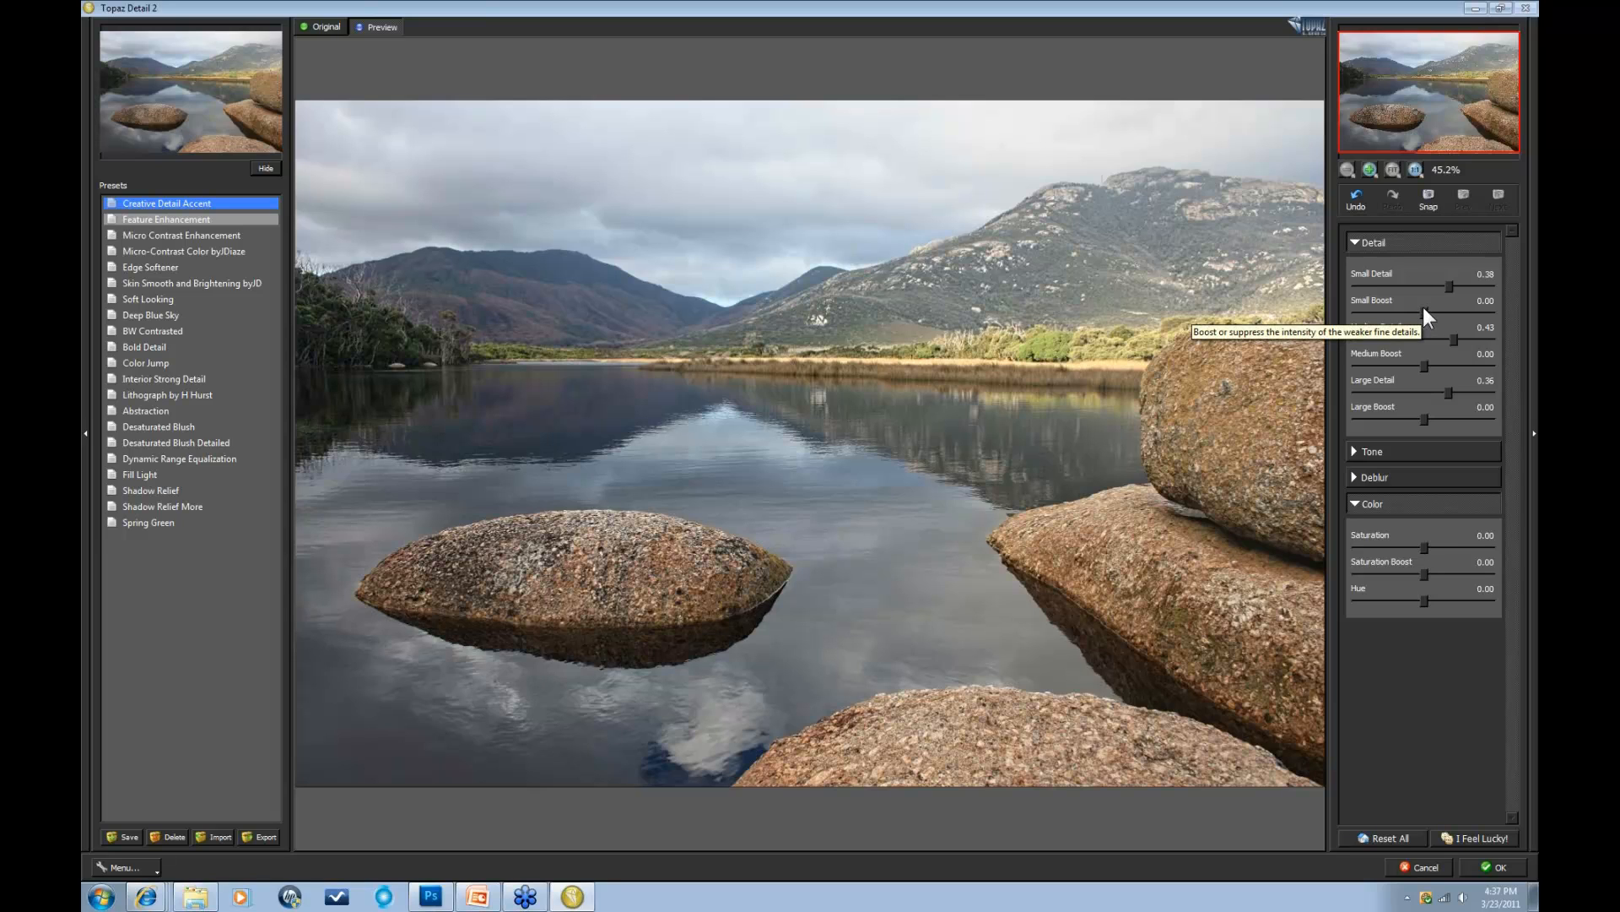
left_click_drag(1424, 314, 1417, 318)
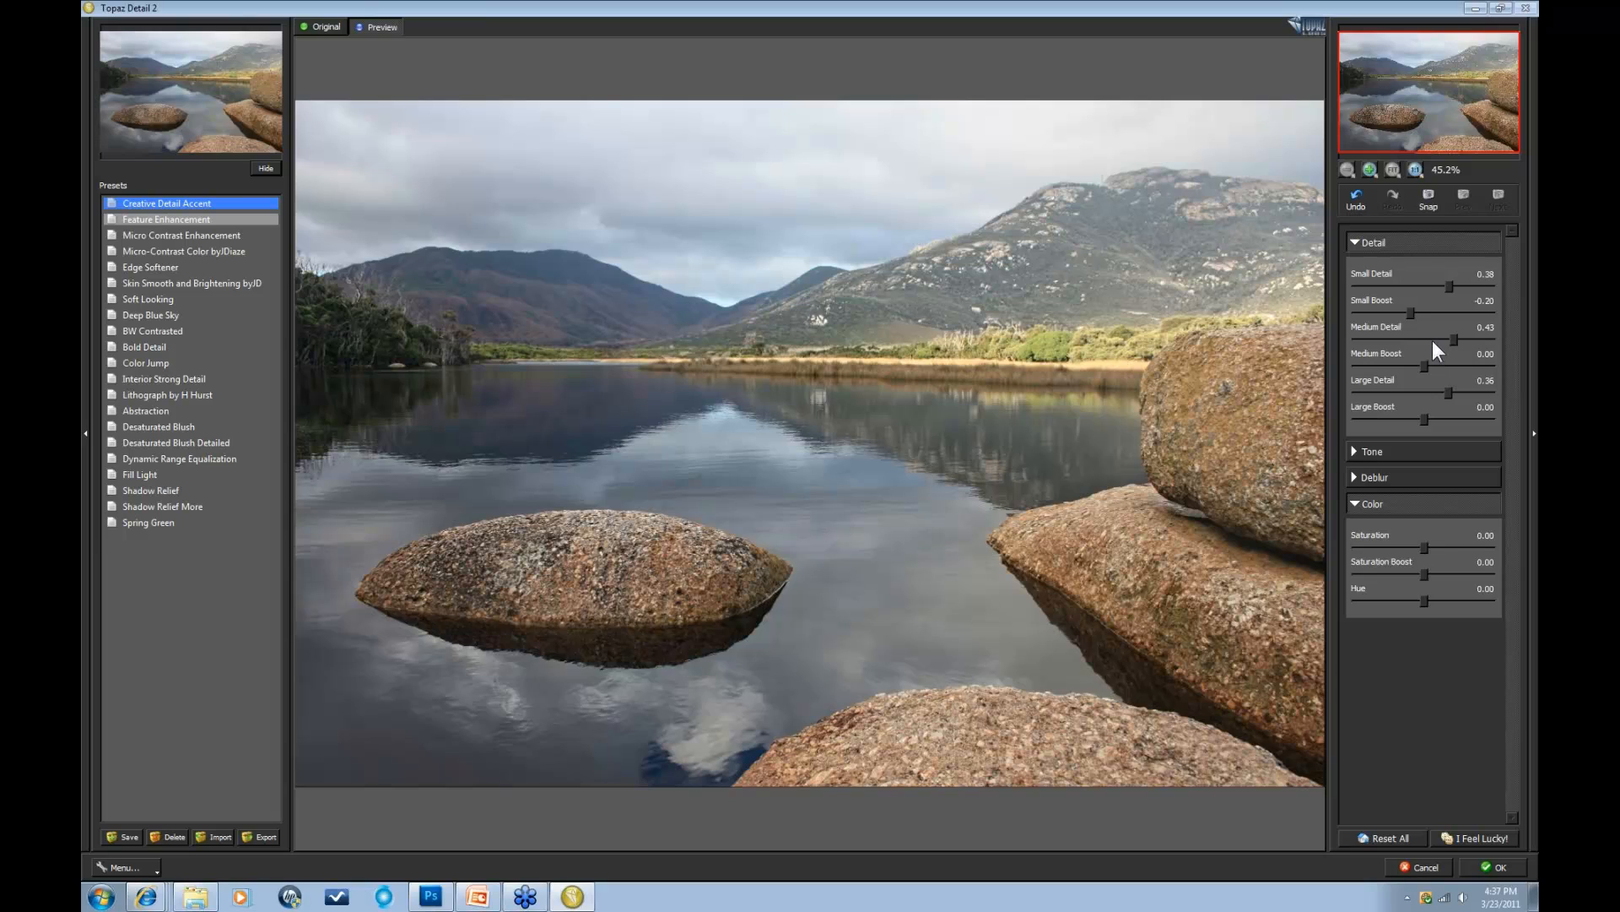
left_click_drag(1453, 333, 1443, 335)
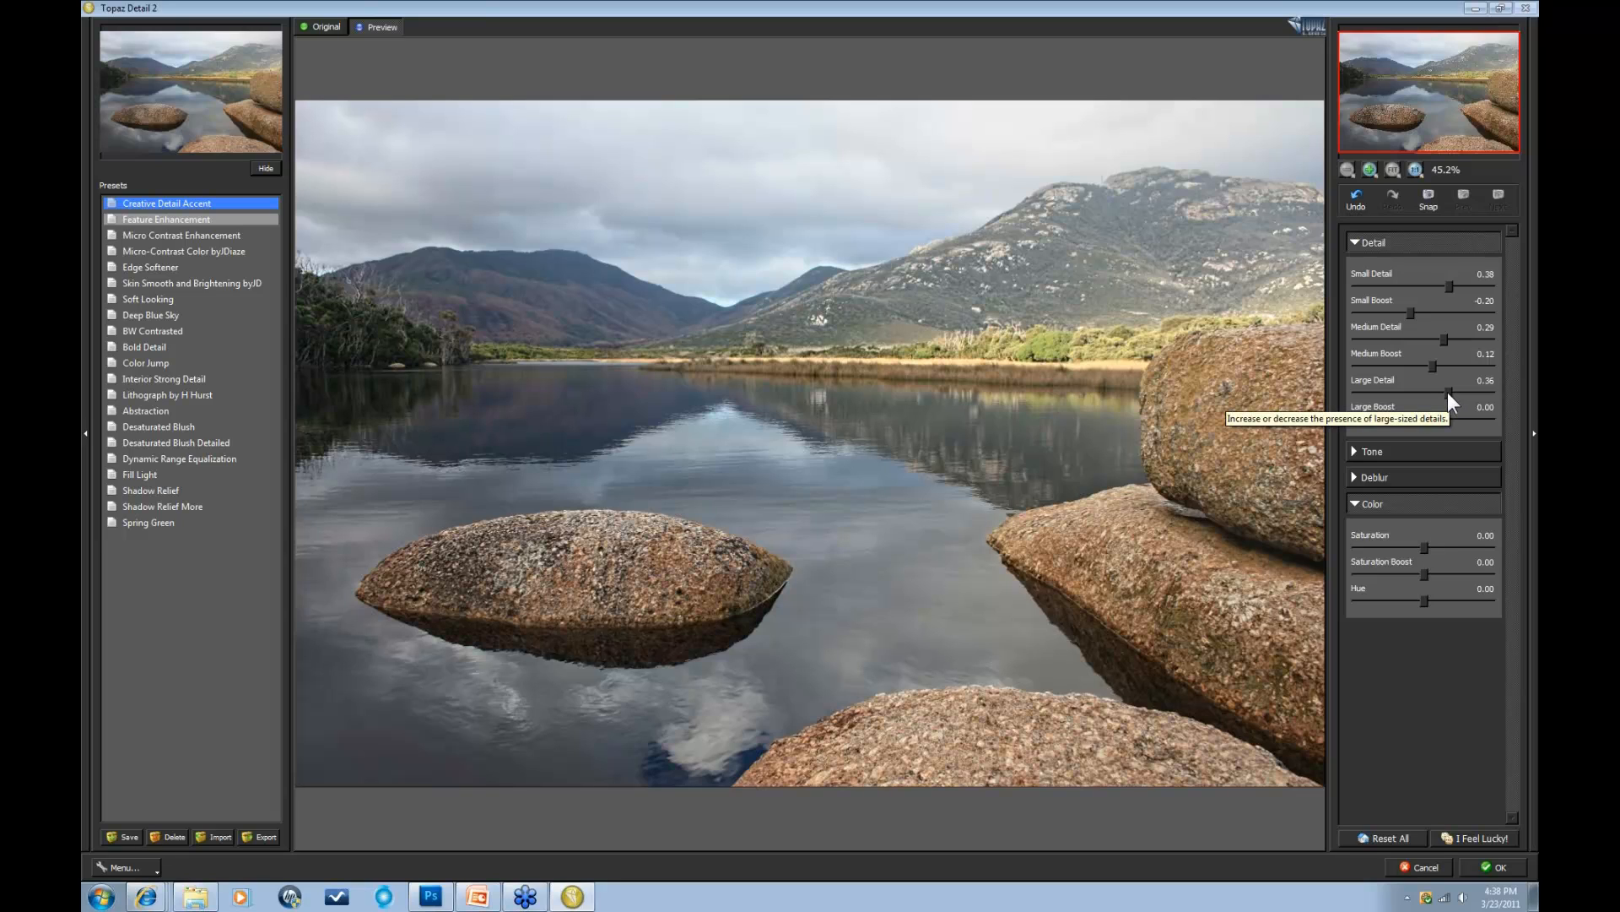
left_click_drag(1446, 392, 1450, 392)
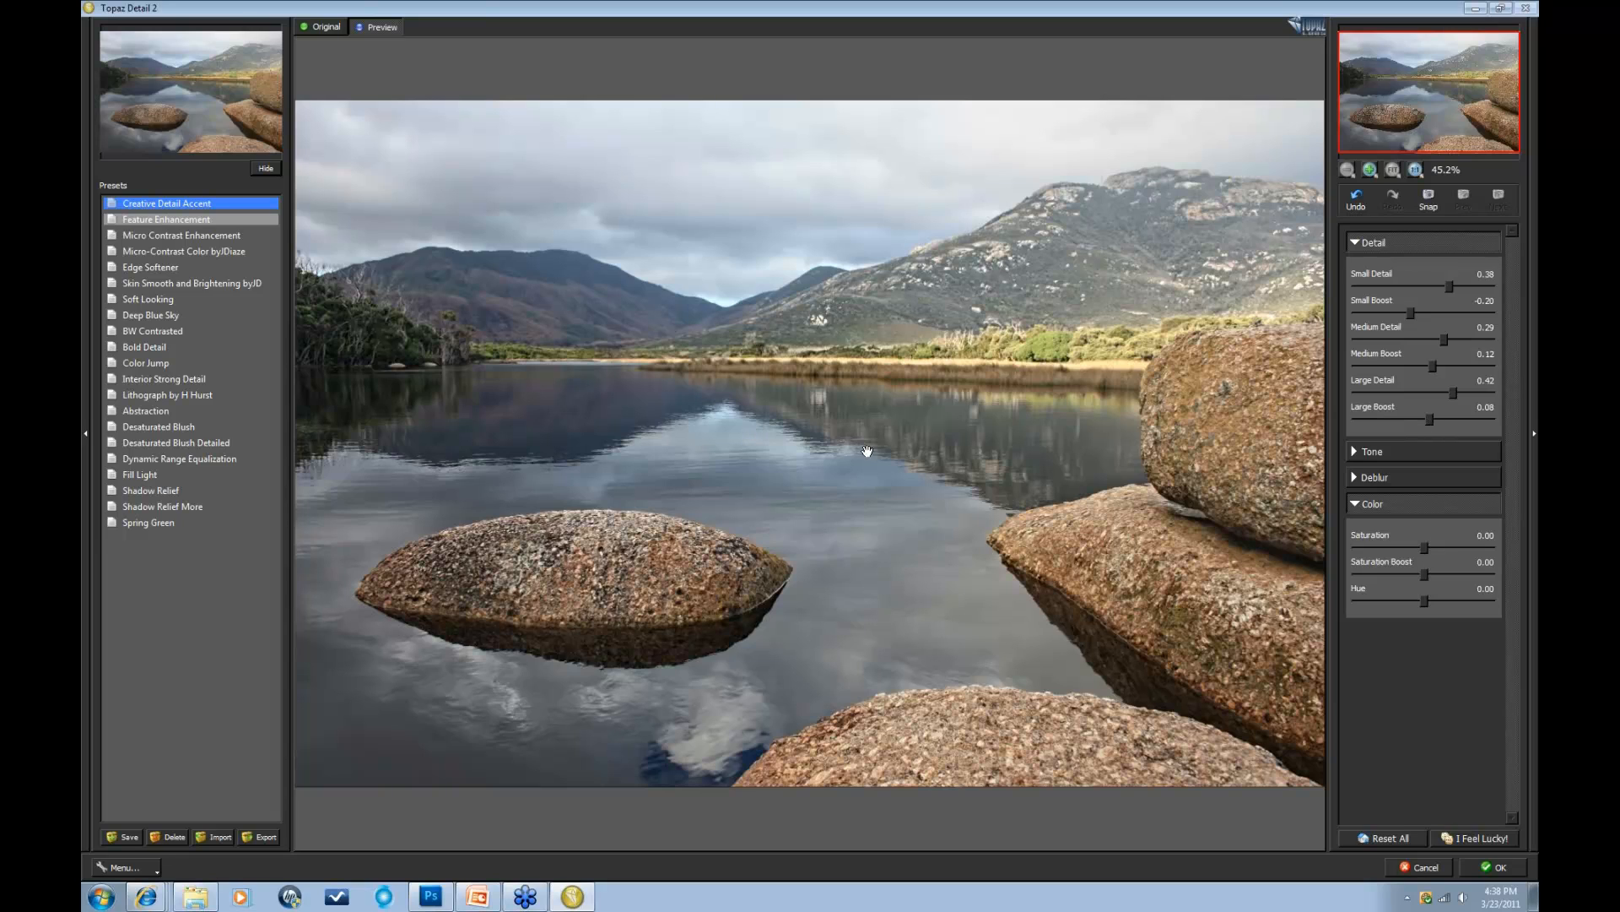
Step: Lower the tone Brightness to -0.09 and compare the landscape with the original
left_click(1356, 454)
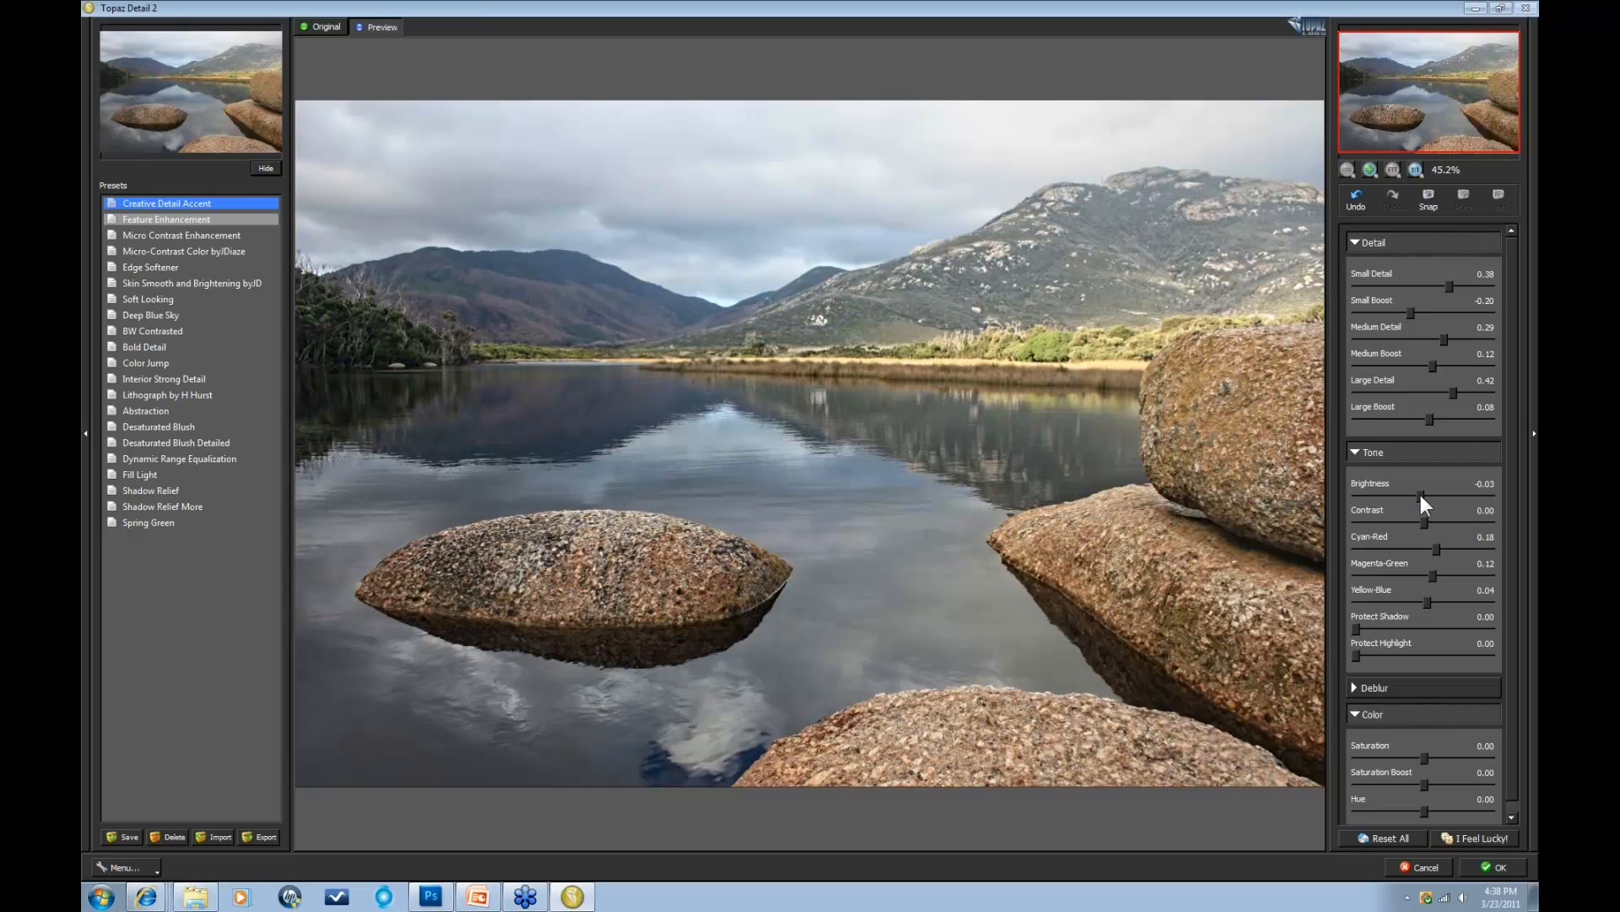
left_click_drag(1425, 495, 1422, 495)
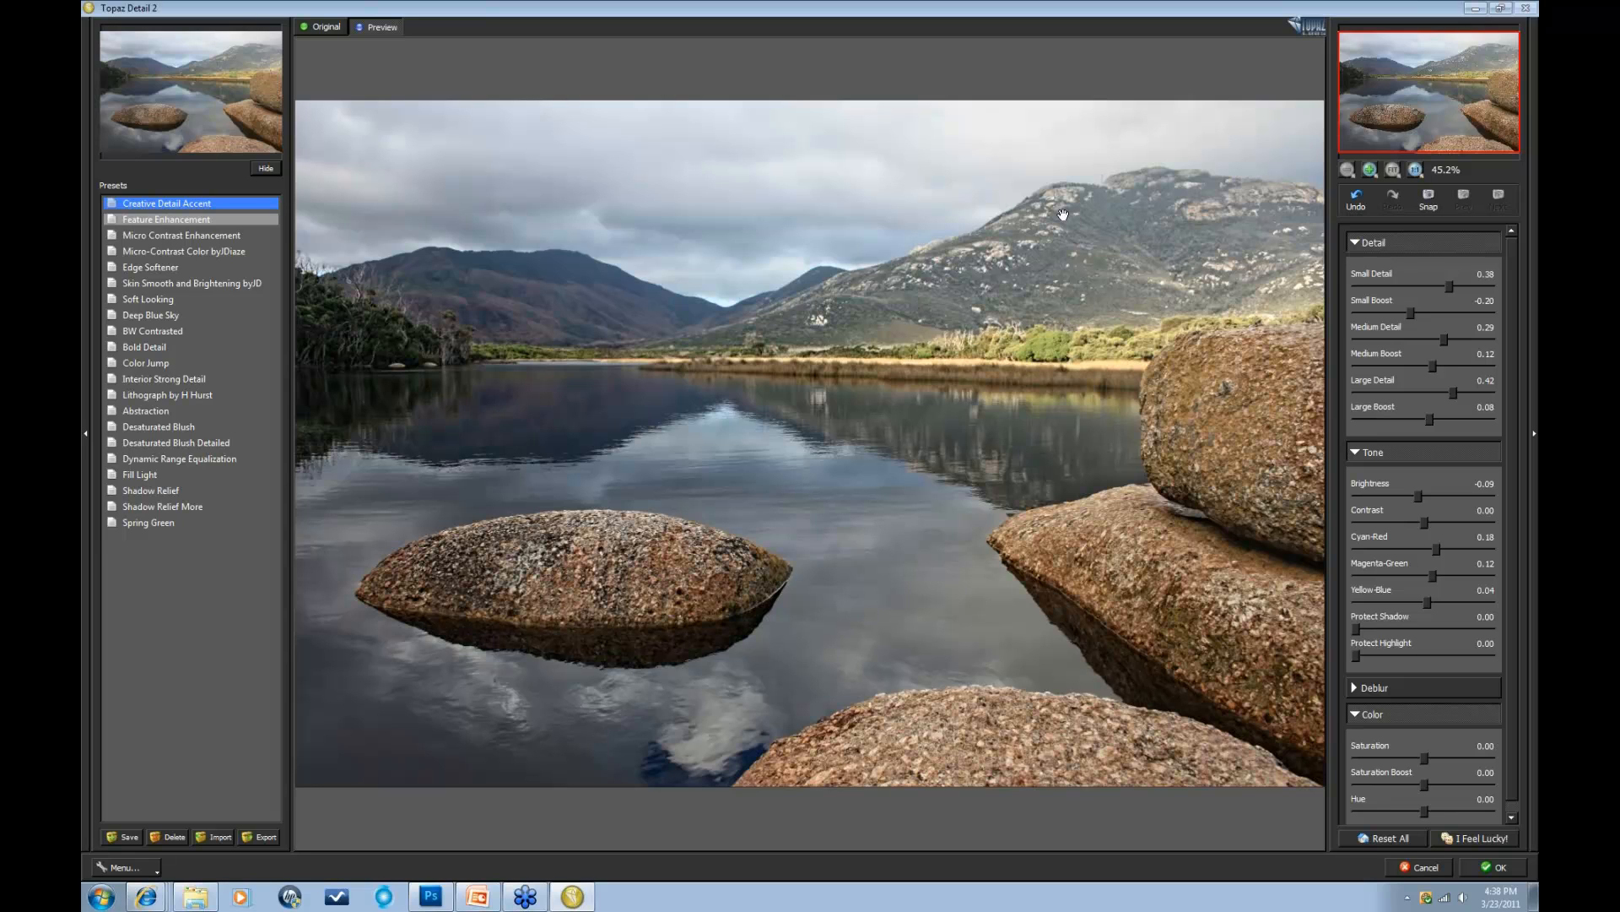
left_click(832, 513)
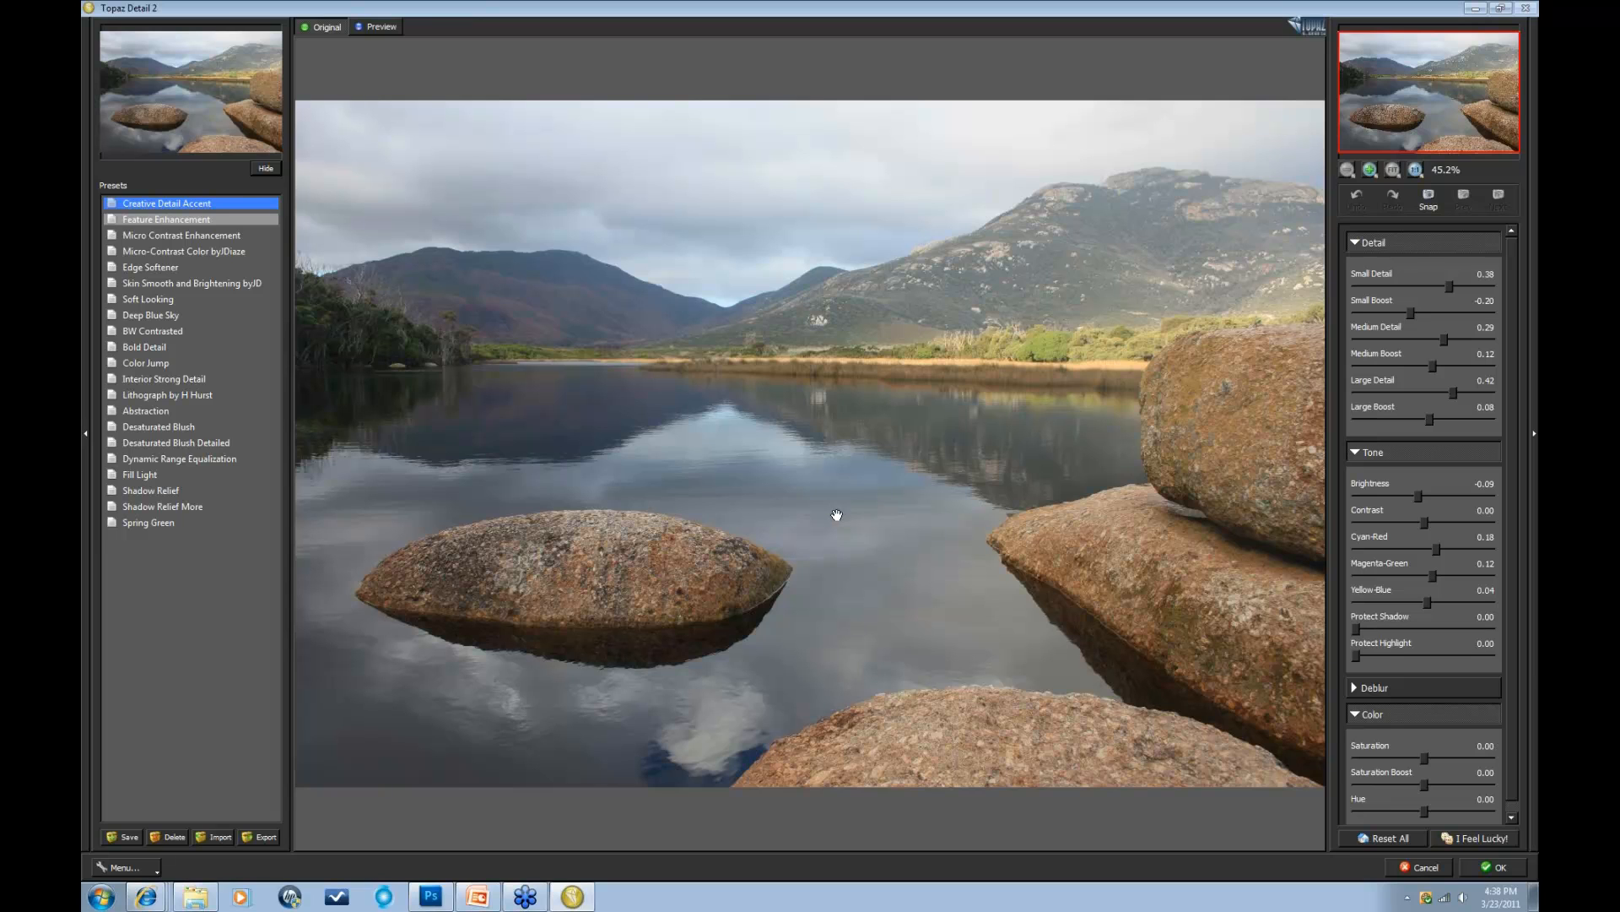
left_click(799, 499)
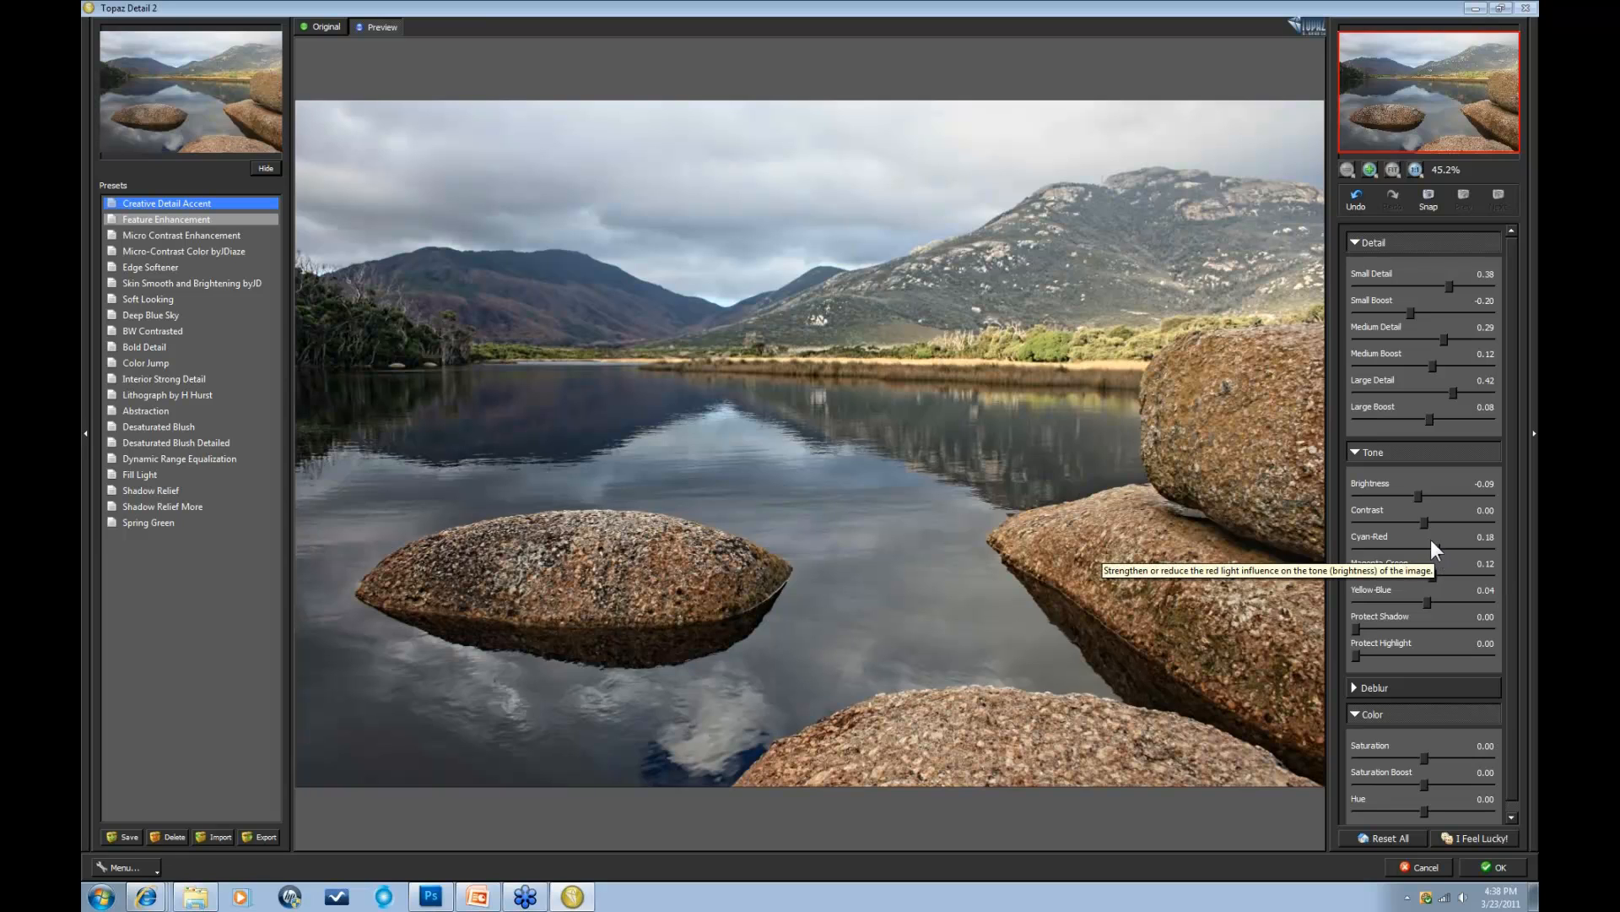
Step: Set the tone Contrast to 0.04, Cyan-Red to 0.28, Magenta-Green to -0.27 and Yellow-Blue to 0.21
left_click_drag(1423, 520, 1427, 521)
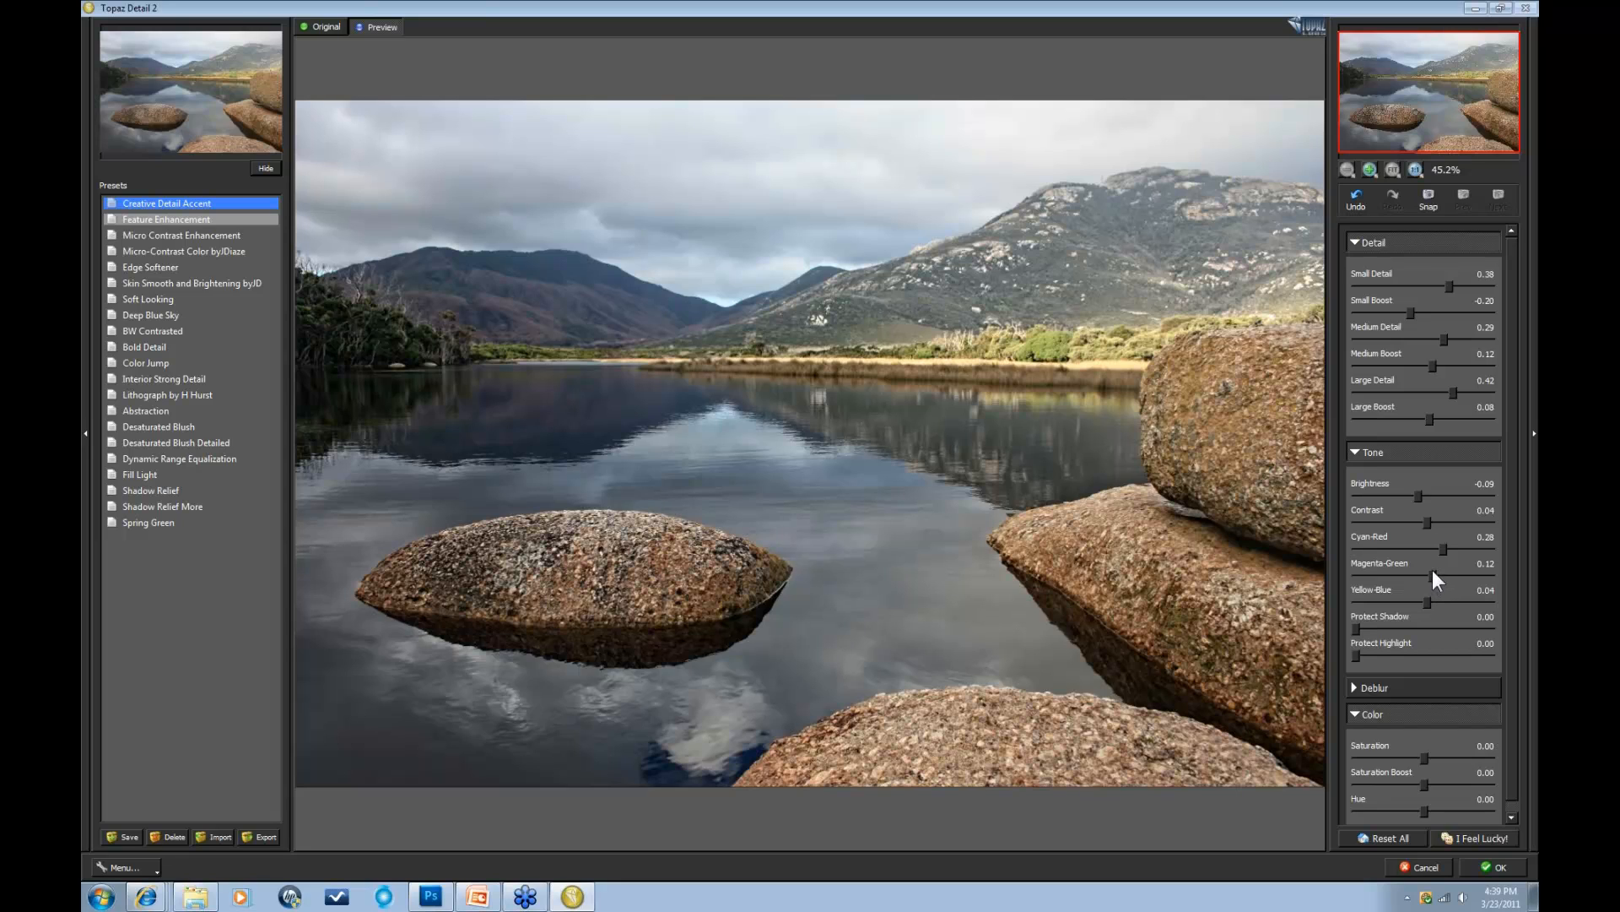
left_click_drag(1431, 571, 1427, 576)
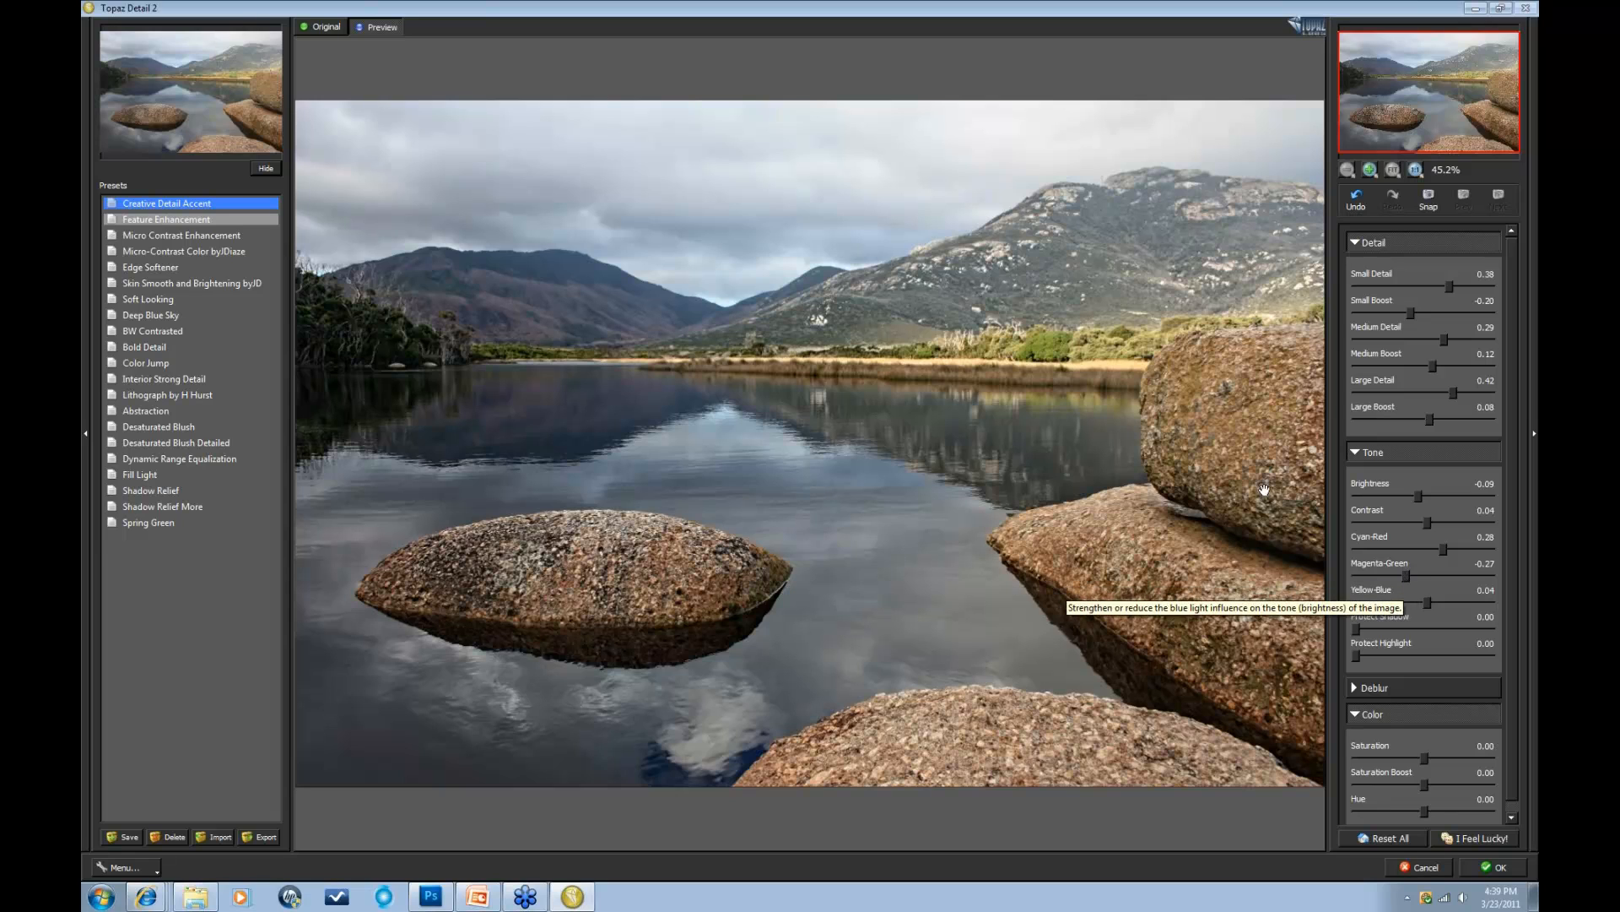
left_click(919, 433)
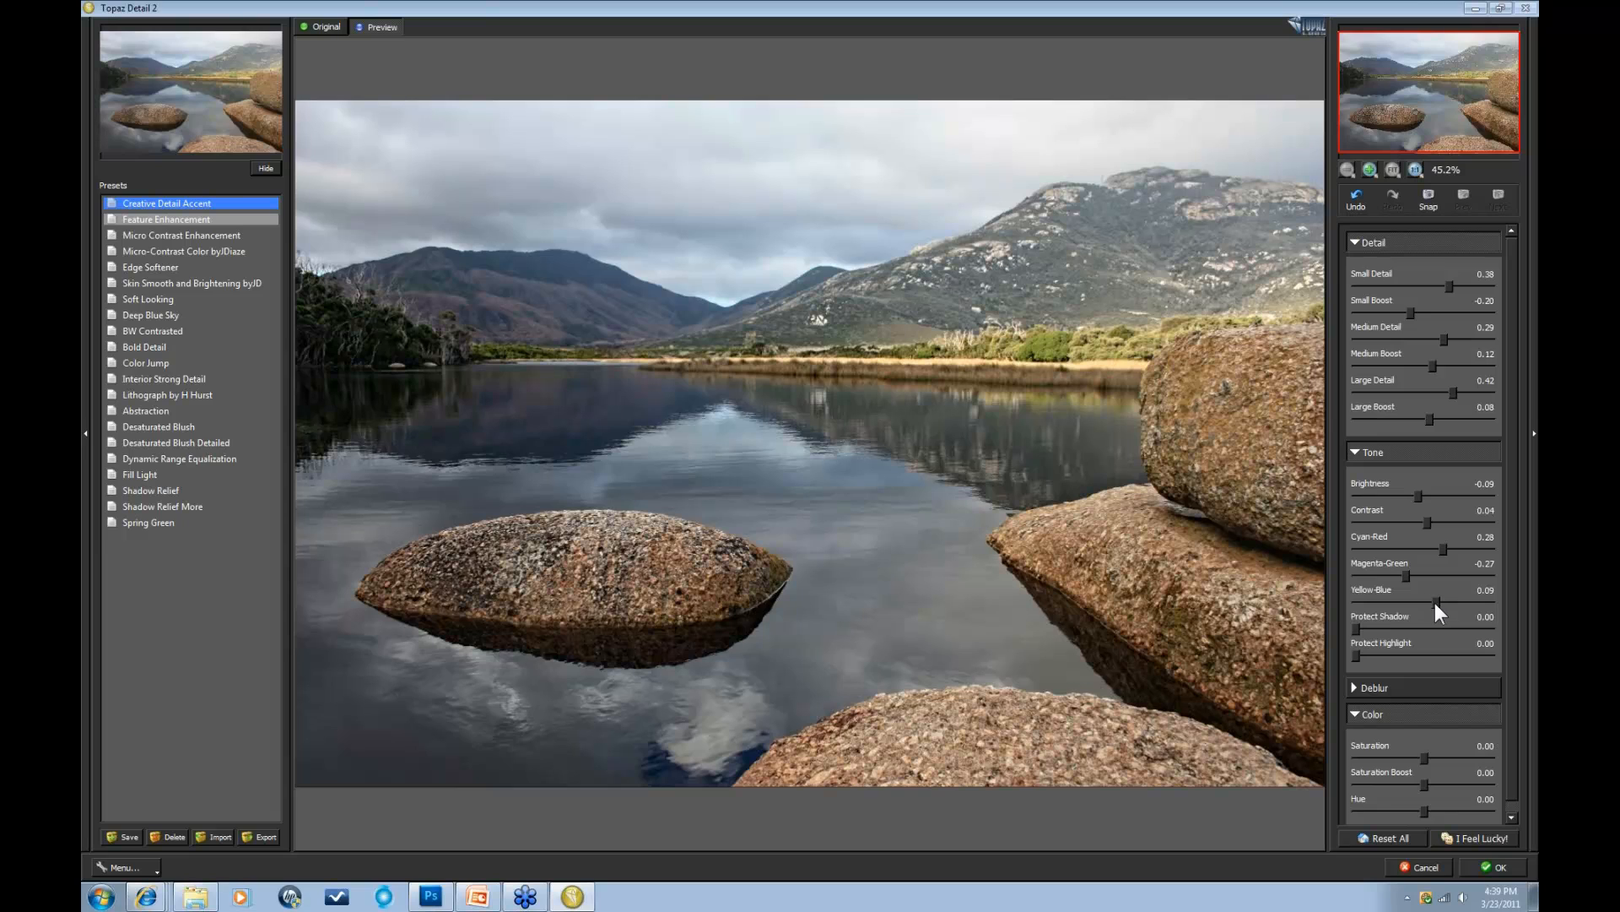
left_click_drag(1436, 602, 1433, 603)
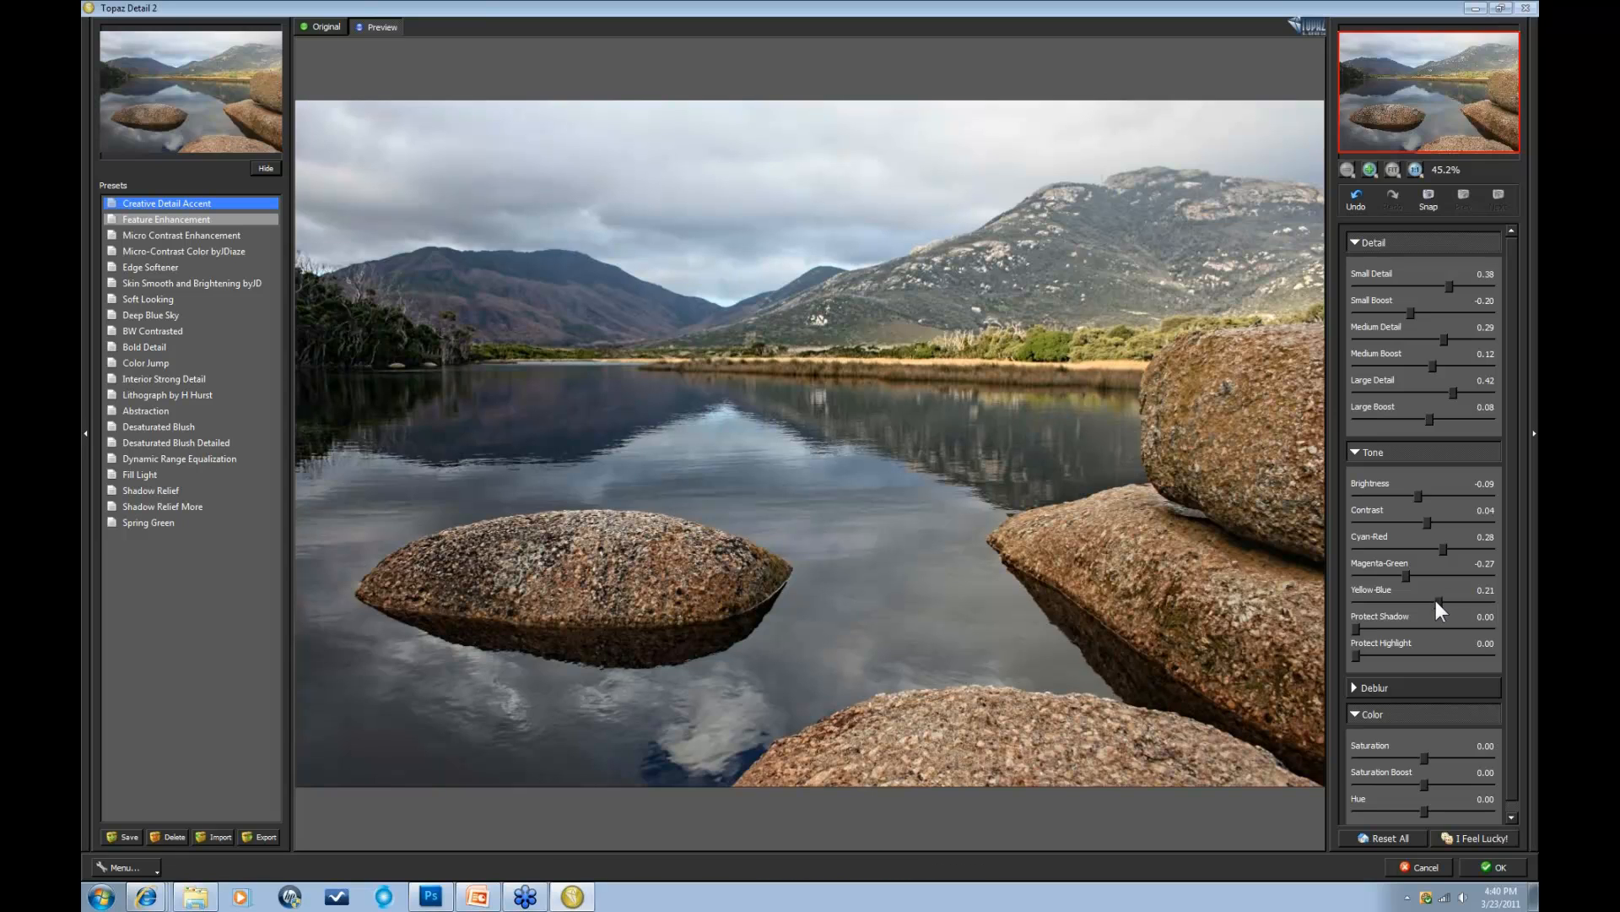
left_click(848, 413)
Step: Set the color Saturation to 0.08 and Hue to -0.39, and compare the landscape with the original
scroll(1504, 711, "down", 1)
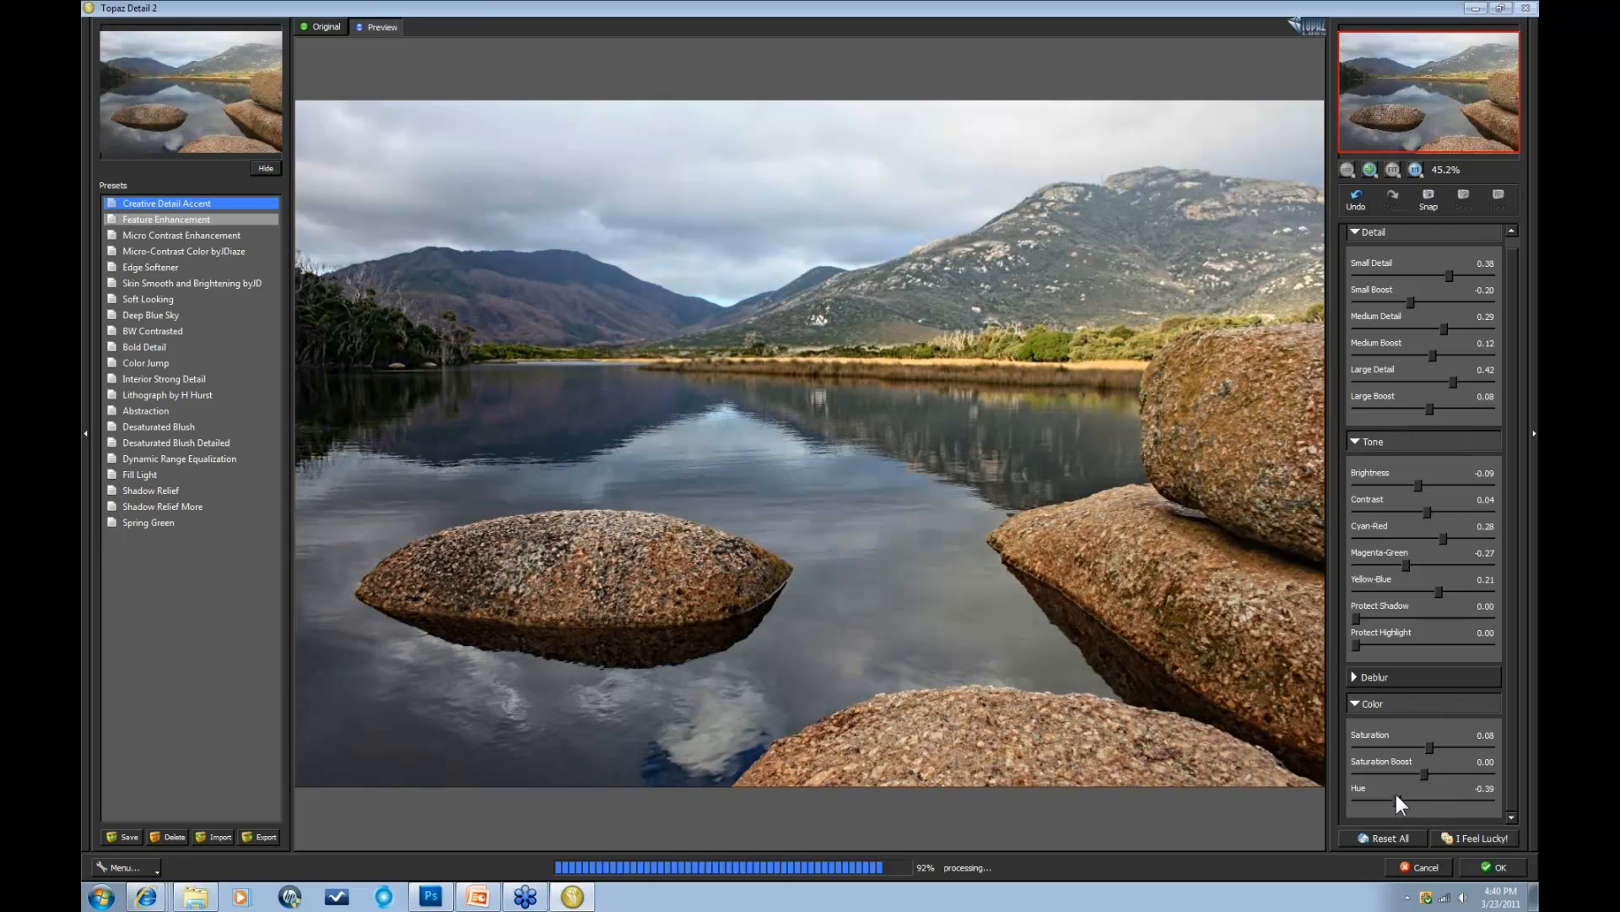
left_click(1005, 454)
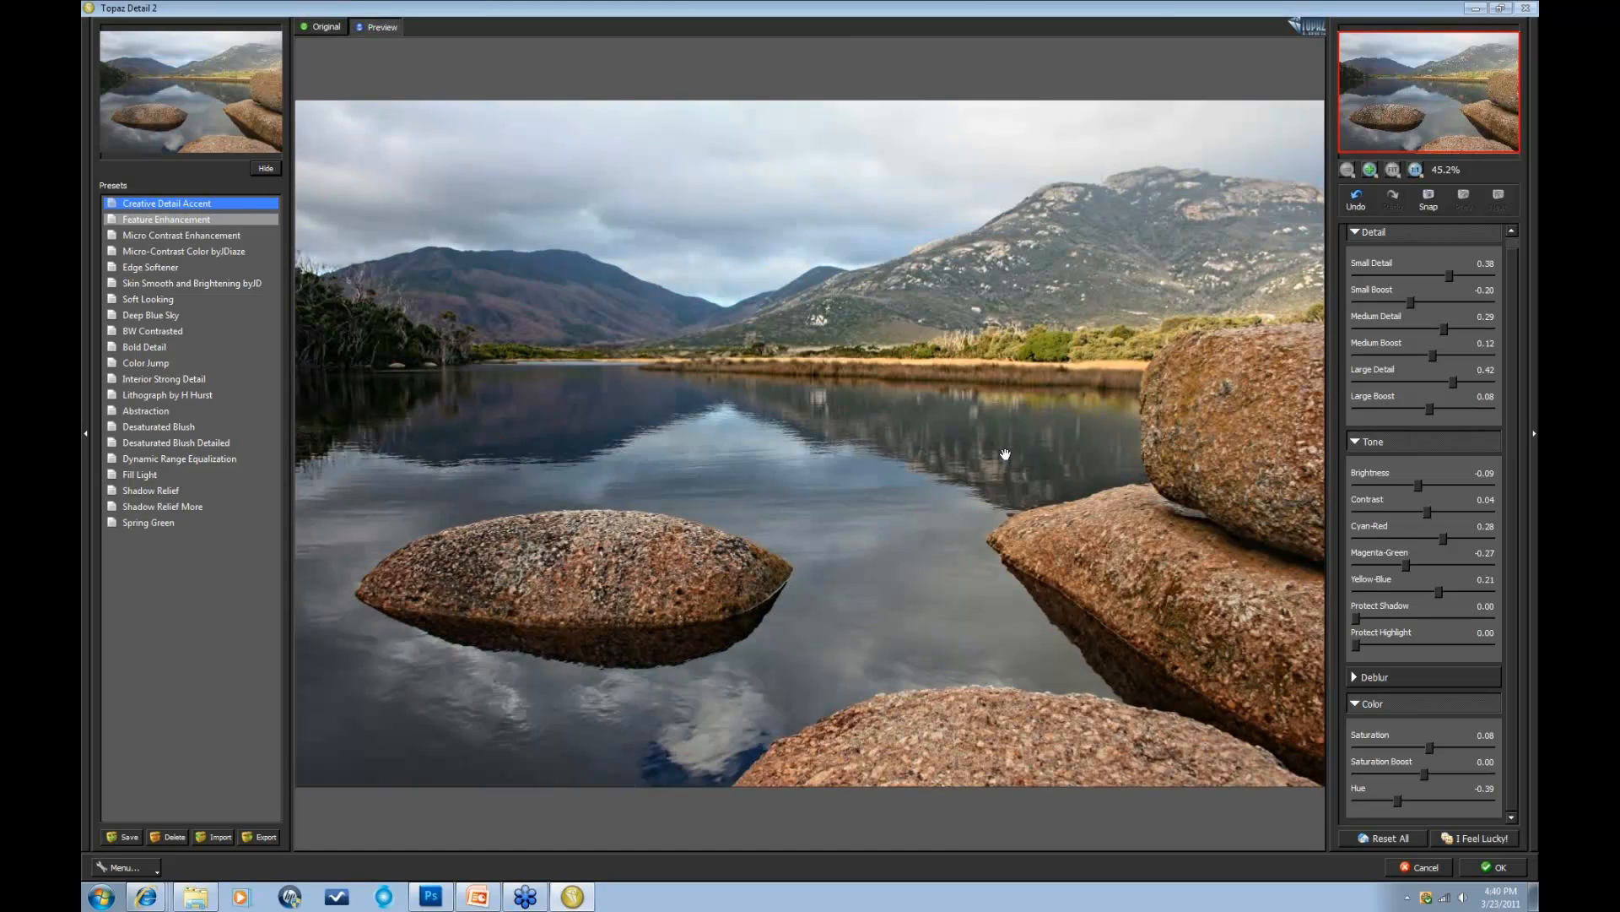
left_click(1005, 454)
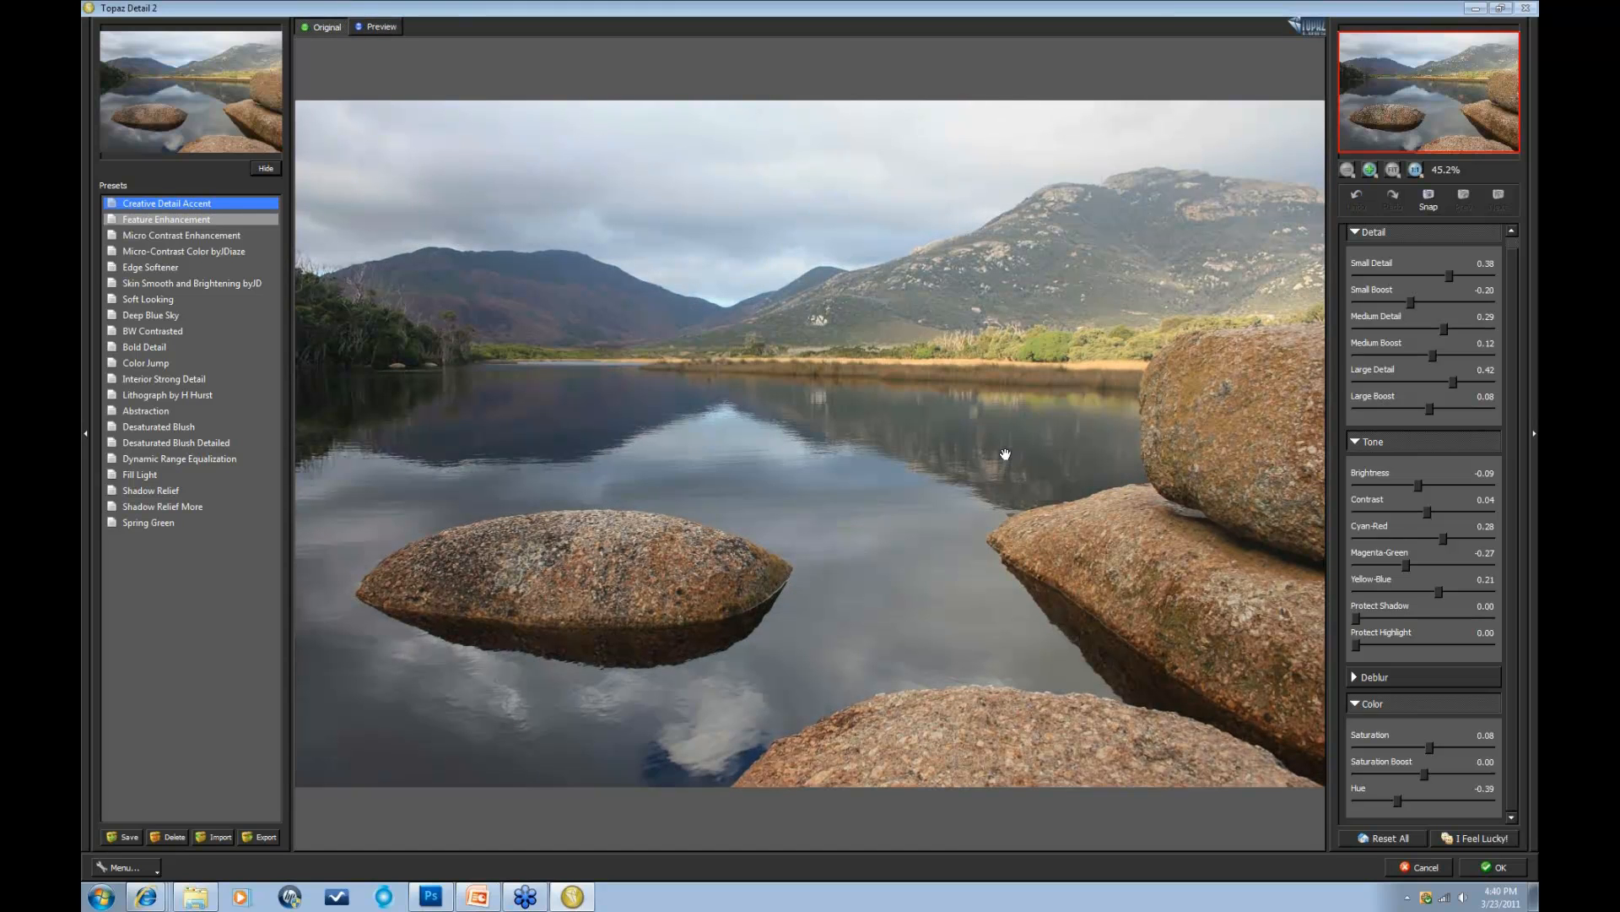
left_click(1005, 454)
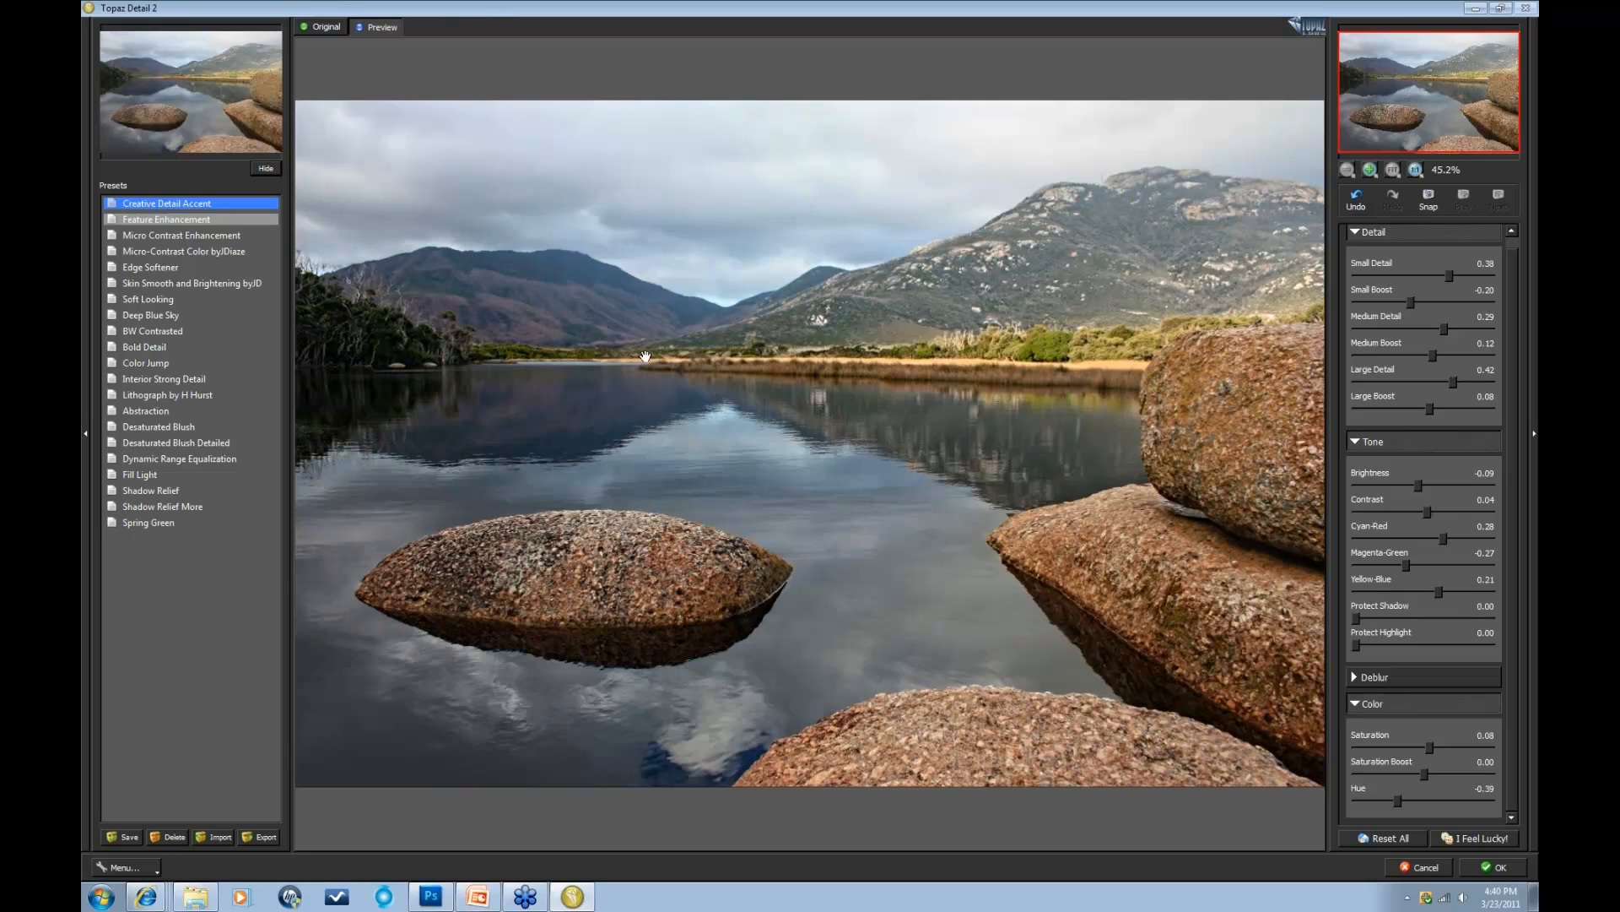
Step: Check the hills, shoreline and water in the preview and apply the filter to the Background copy layer
left_click(526, 343)
left_click(390, 388)
mouse_move(1020, 470)
left_mouse_down()
mouse_move(970, 430)
mouse_move(1013, 447)
left_mouse_up()
left_click(1500, 867)
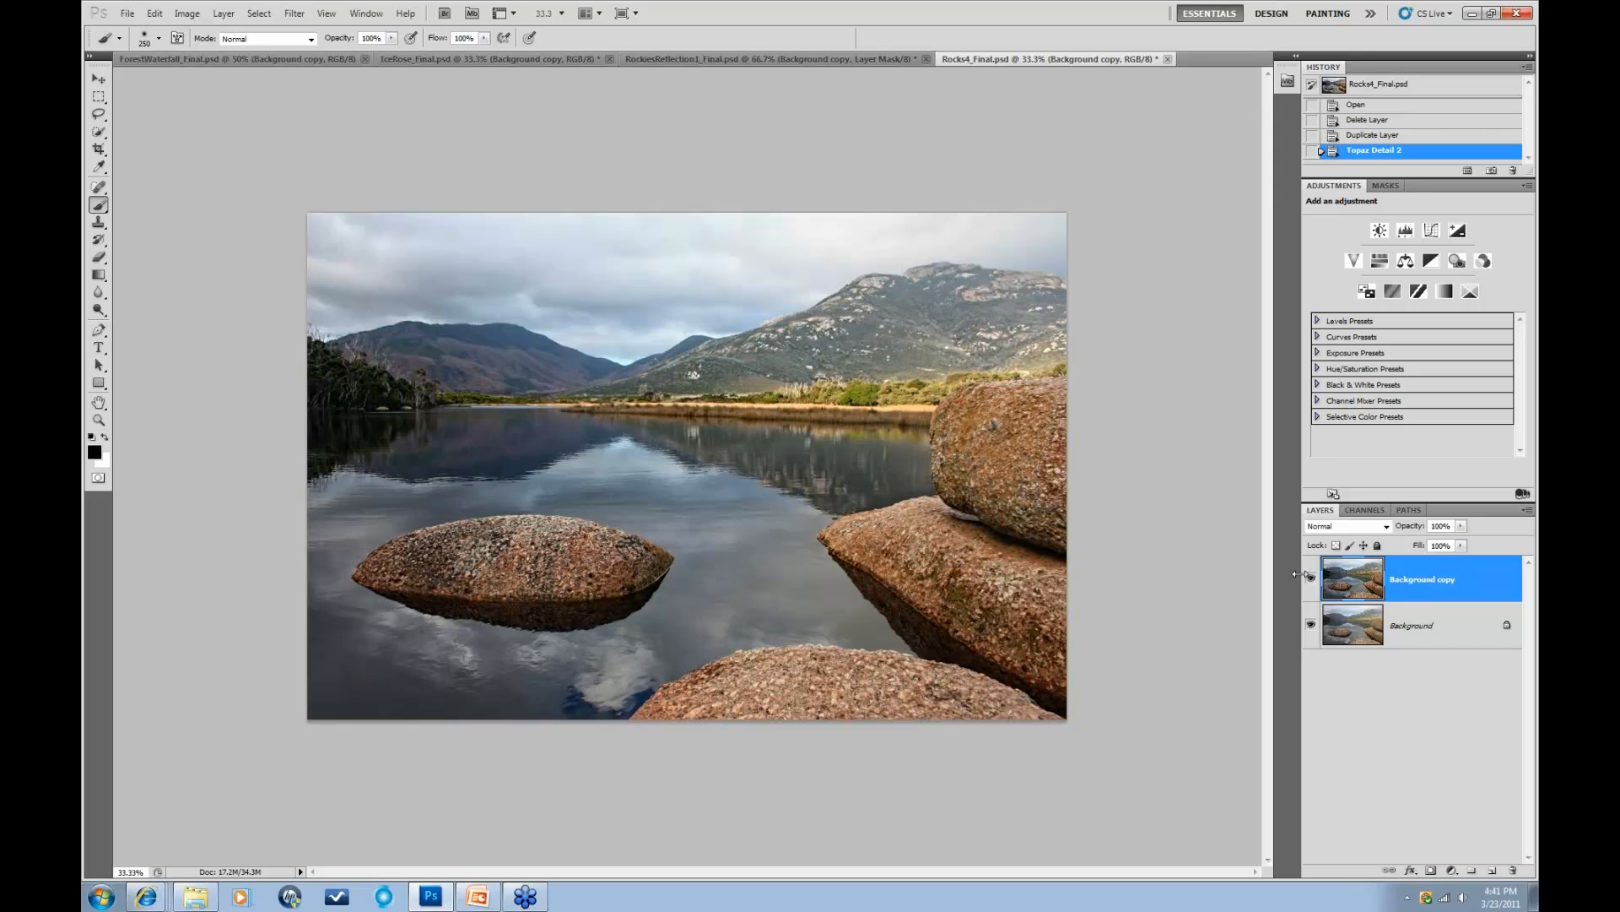
Step: Duplicate the Background copy layer and open the duplicate in Topaz Adjust 4 with all settings reset
left_click_drag(1430, 583, 1492, 870)
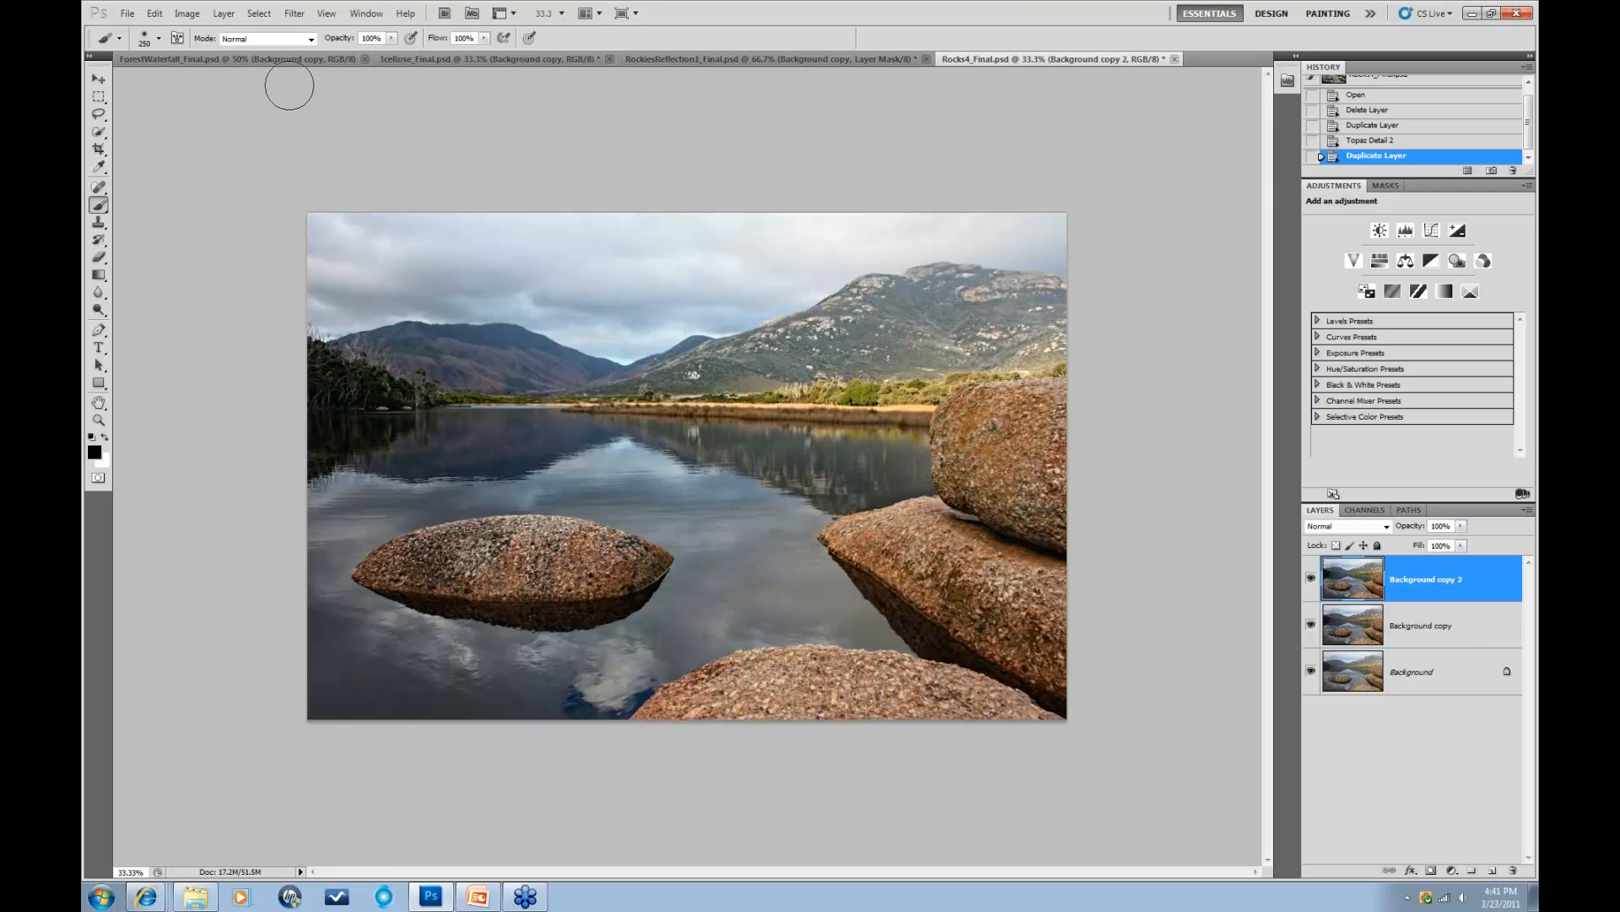
left_click(294, 14)
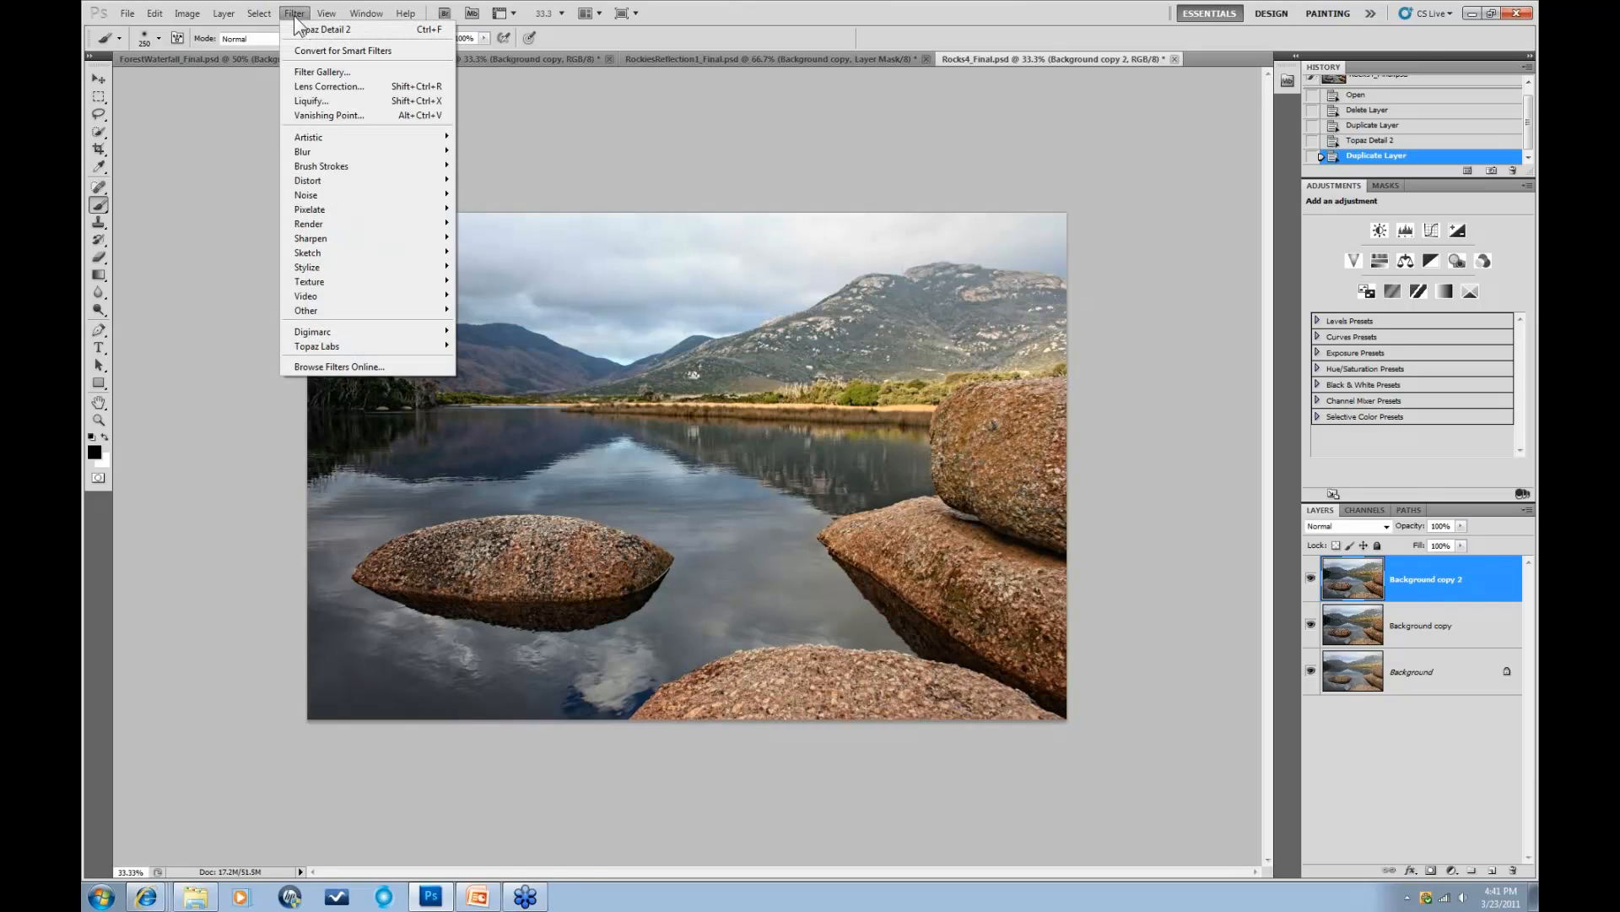
mouse_move(320, 348)
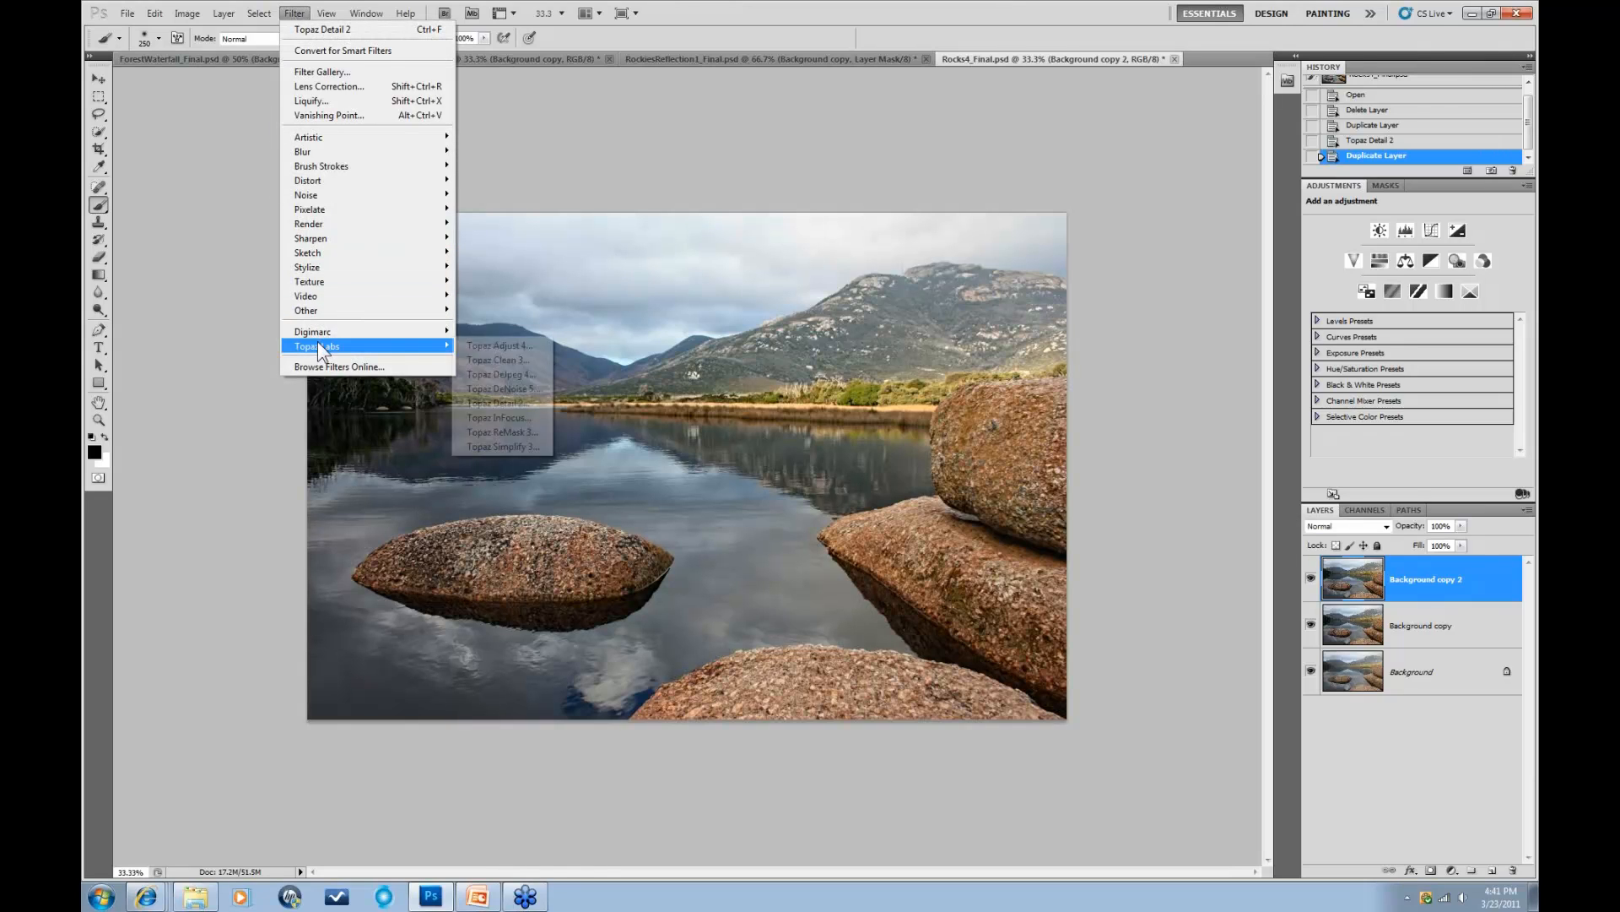
left_click(479, 346)
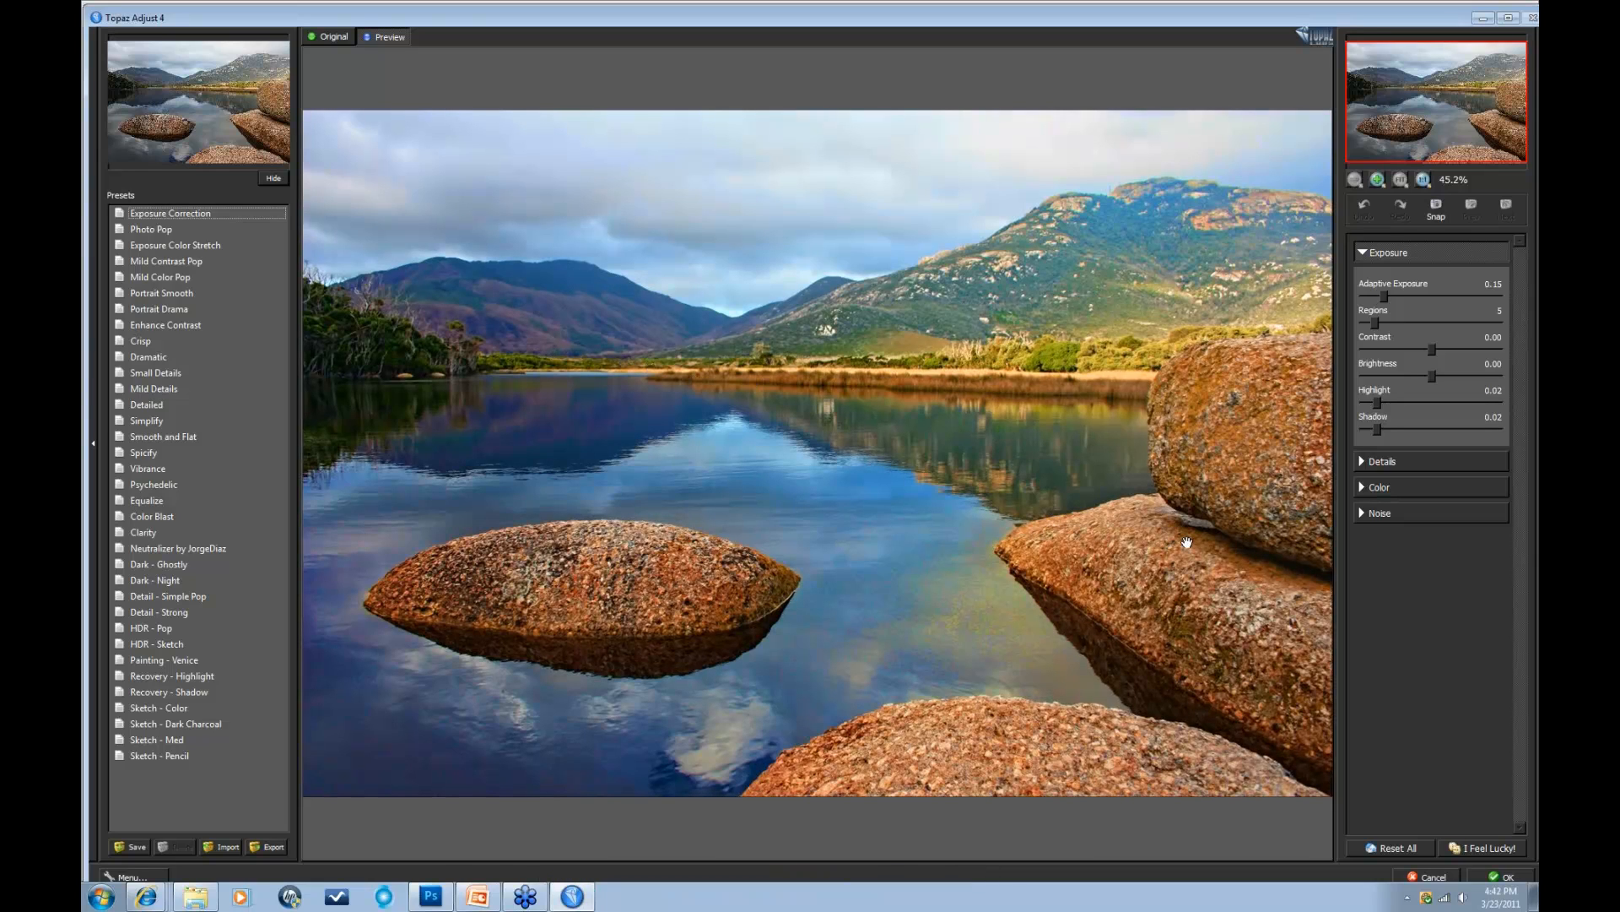
left_click(1385, 846)
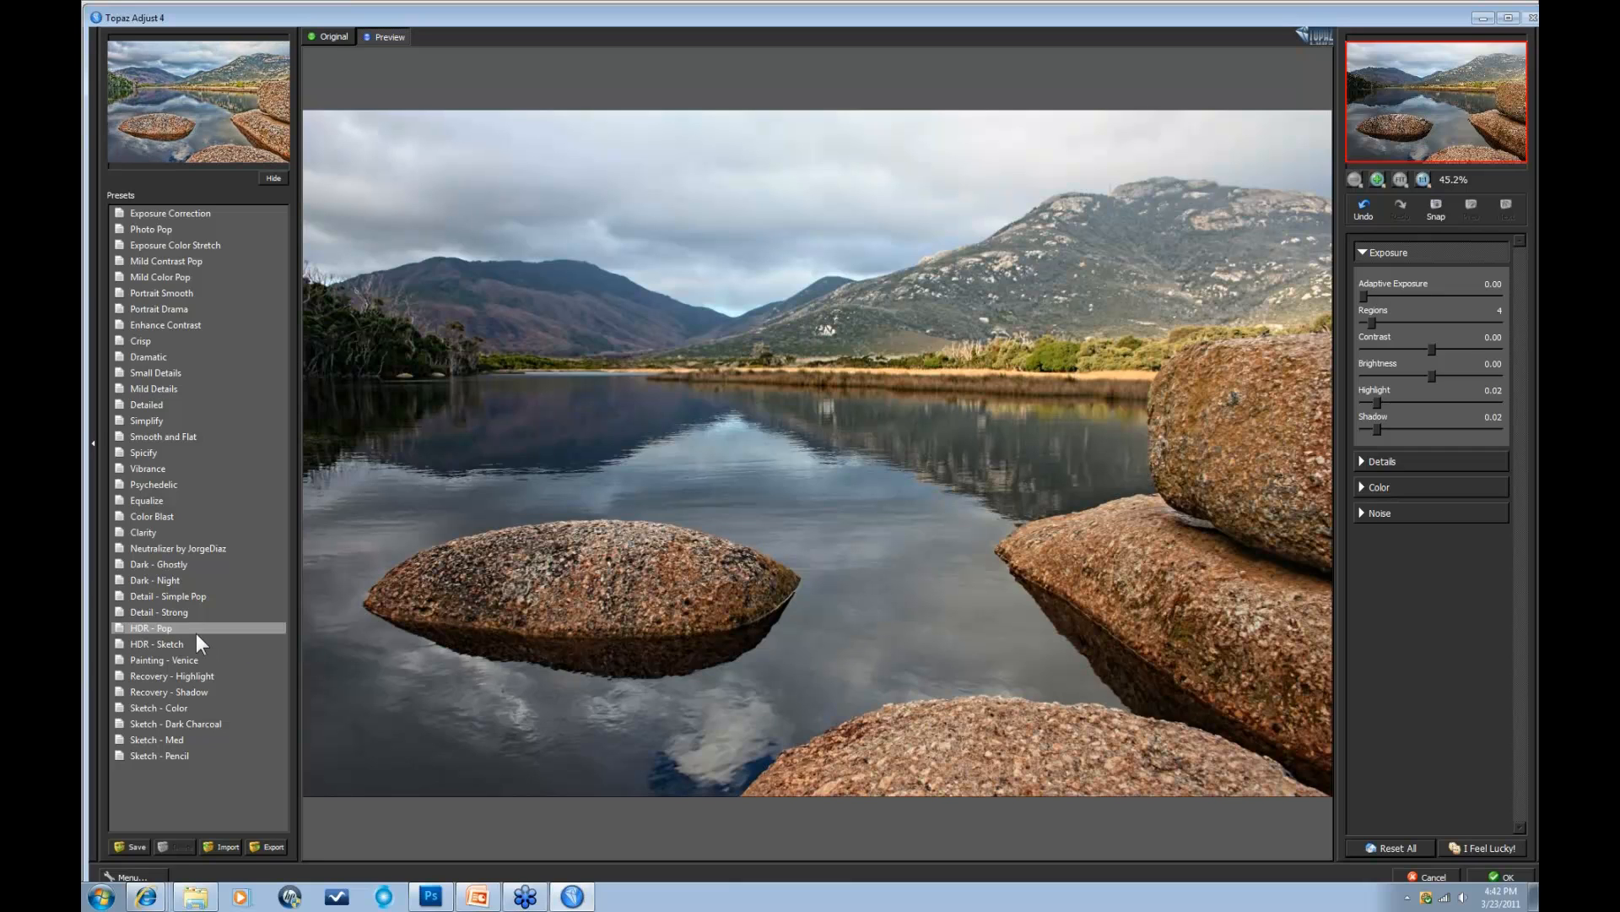
Step: Try the Photo Pop, Exposure Correction, Exposure Color Stretch, Spicify and Color Blast presets on the landscape
left_click(147, 230)
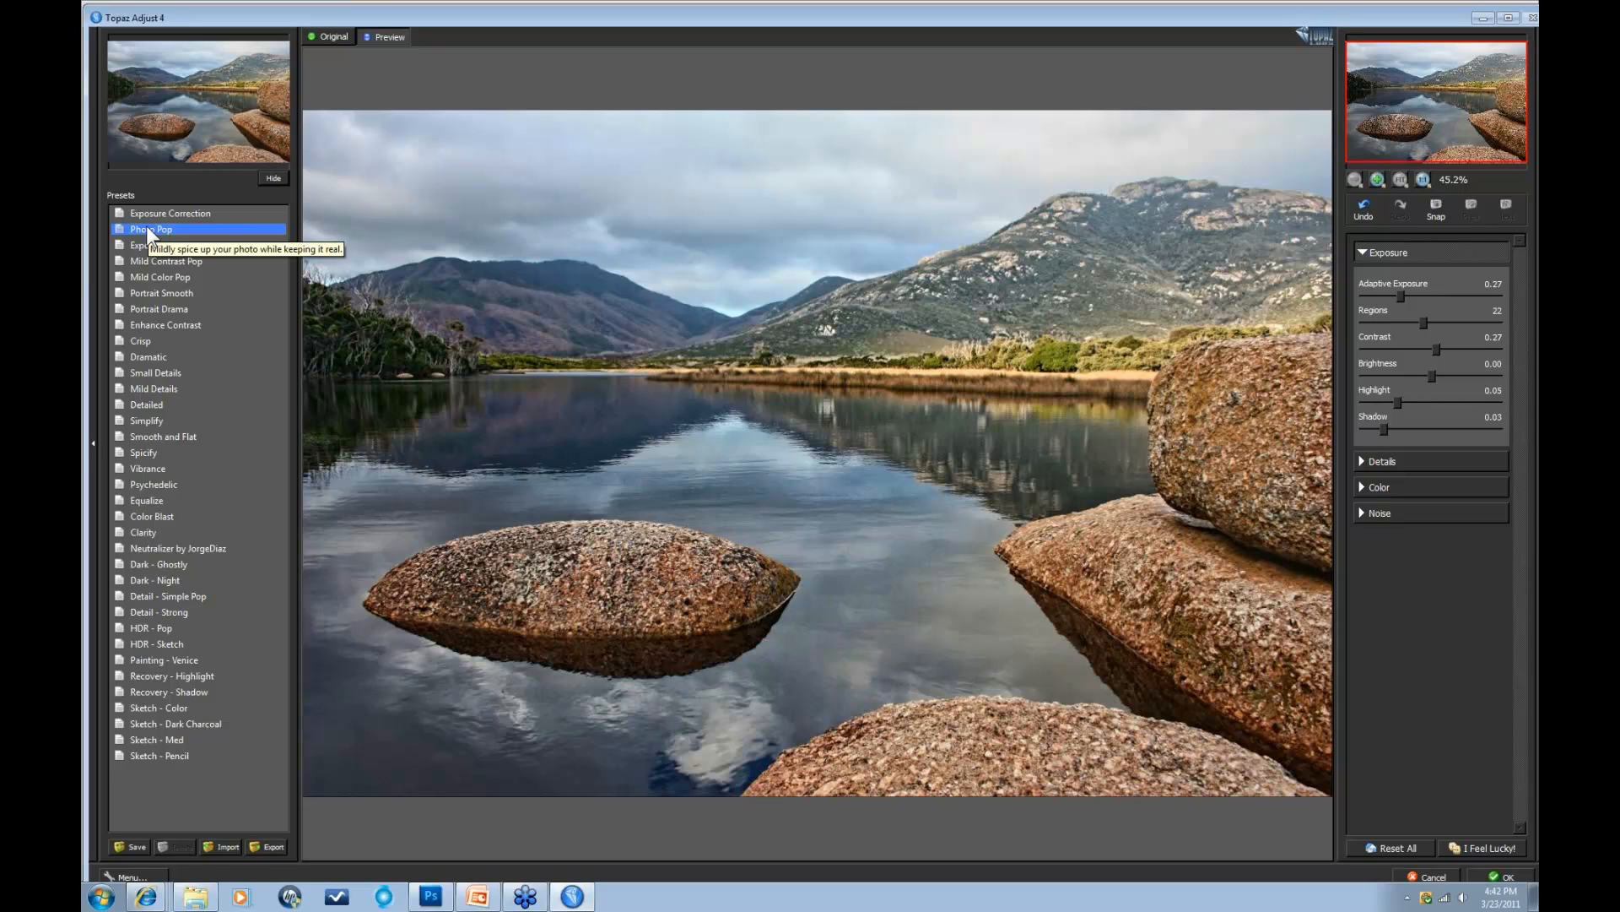
left_click(154, 214)
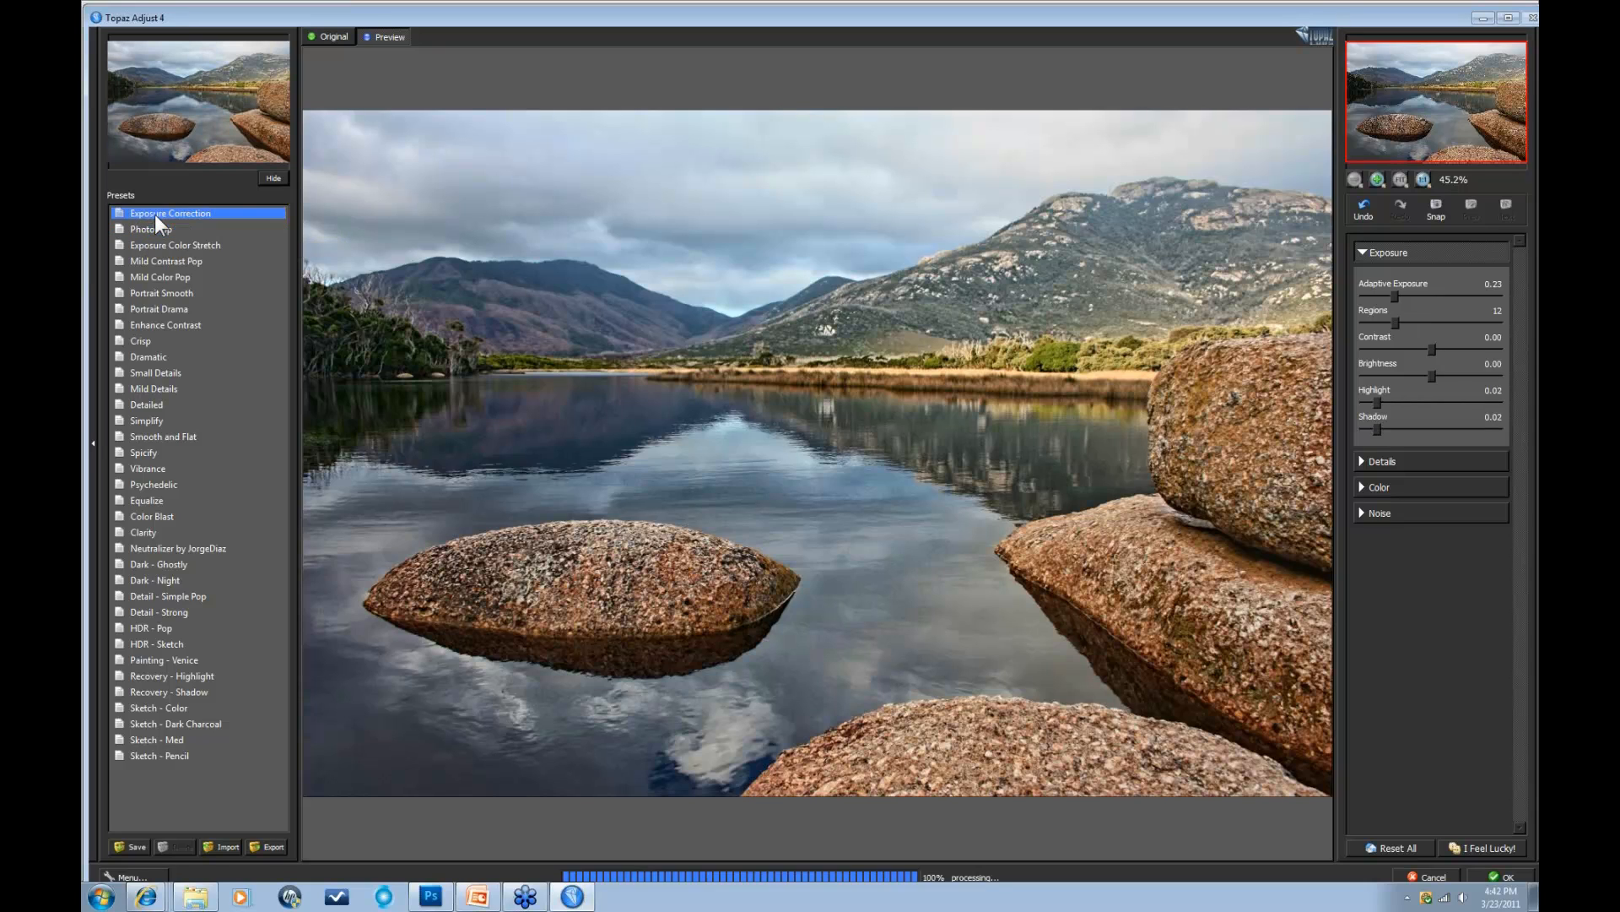
left_click(156, 246)
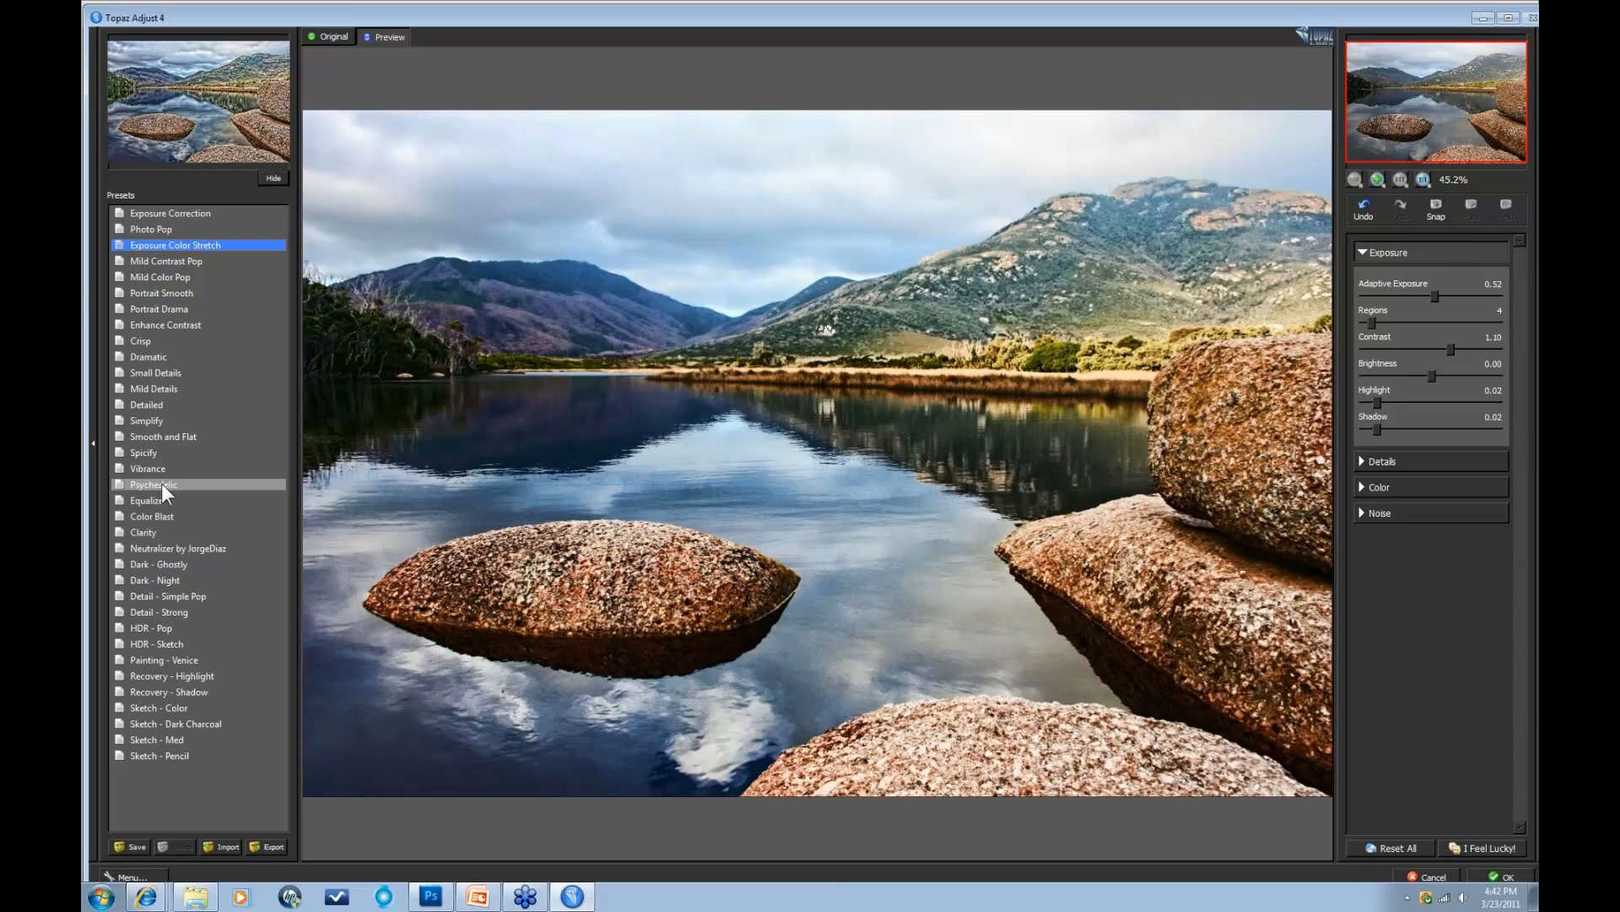
left_click(147, 452)
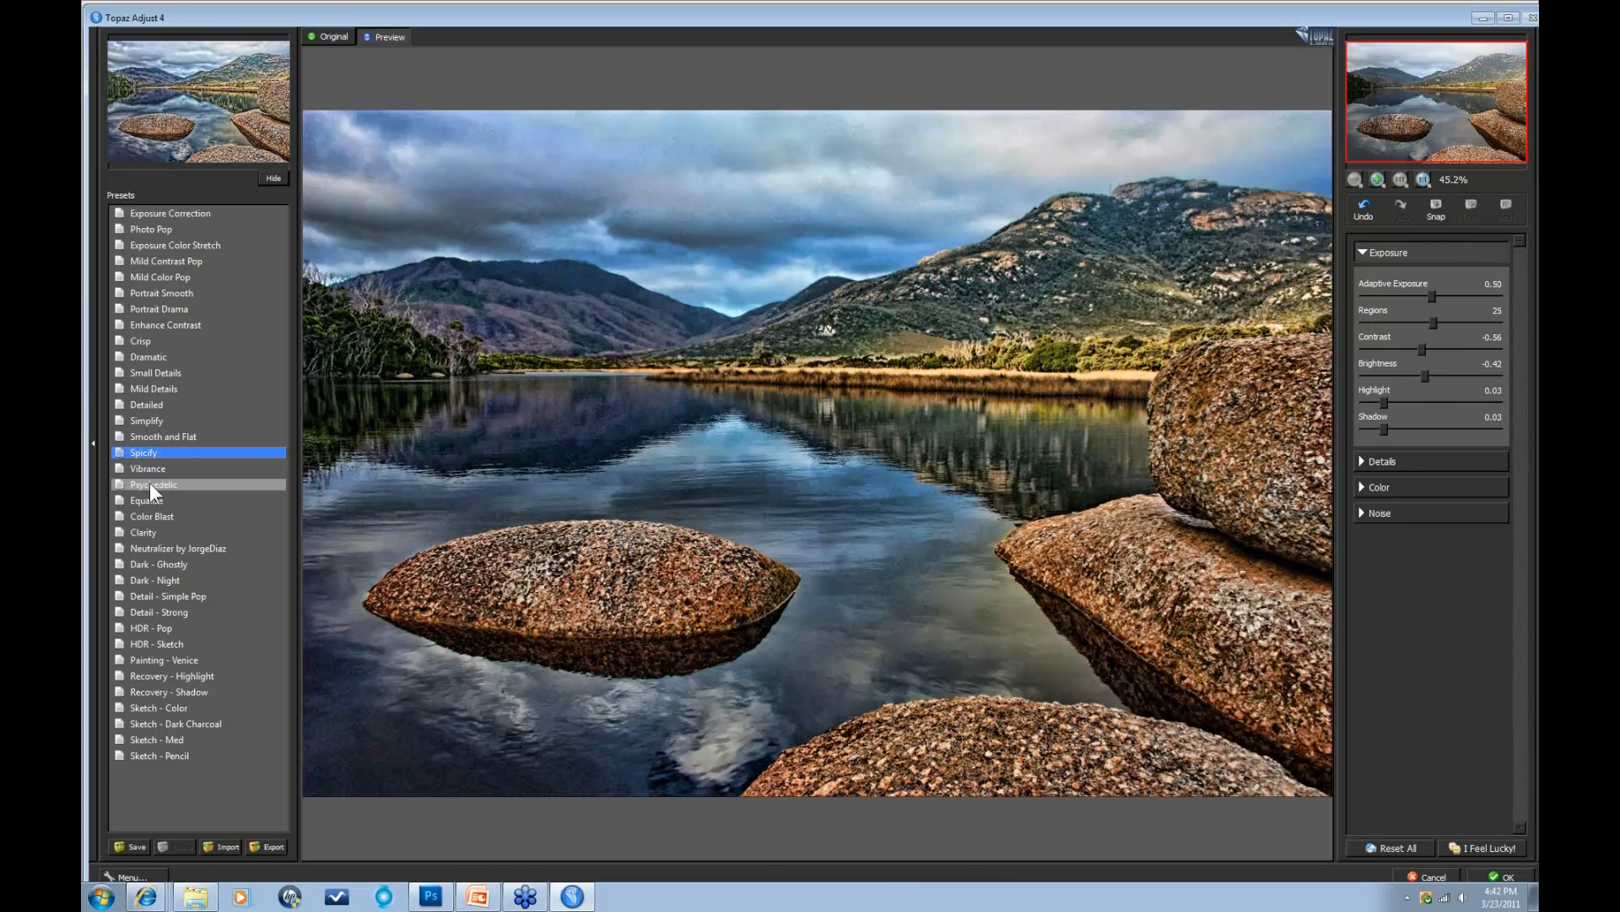
left_click(160, 515)
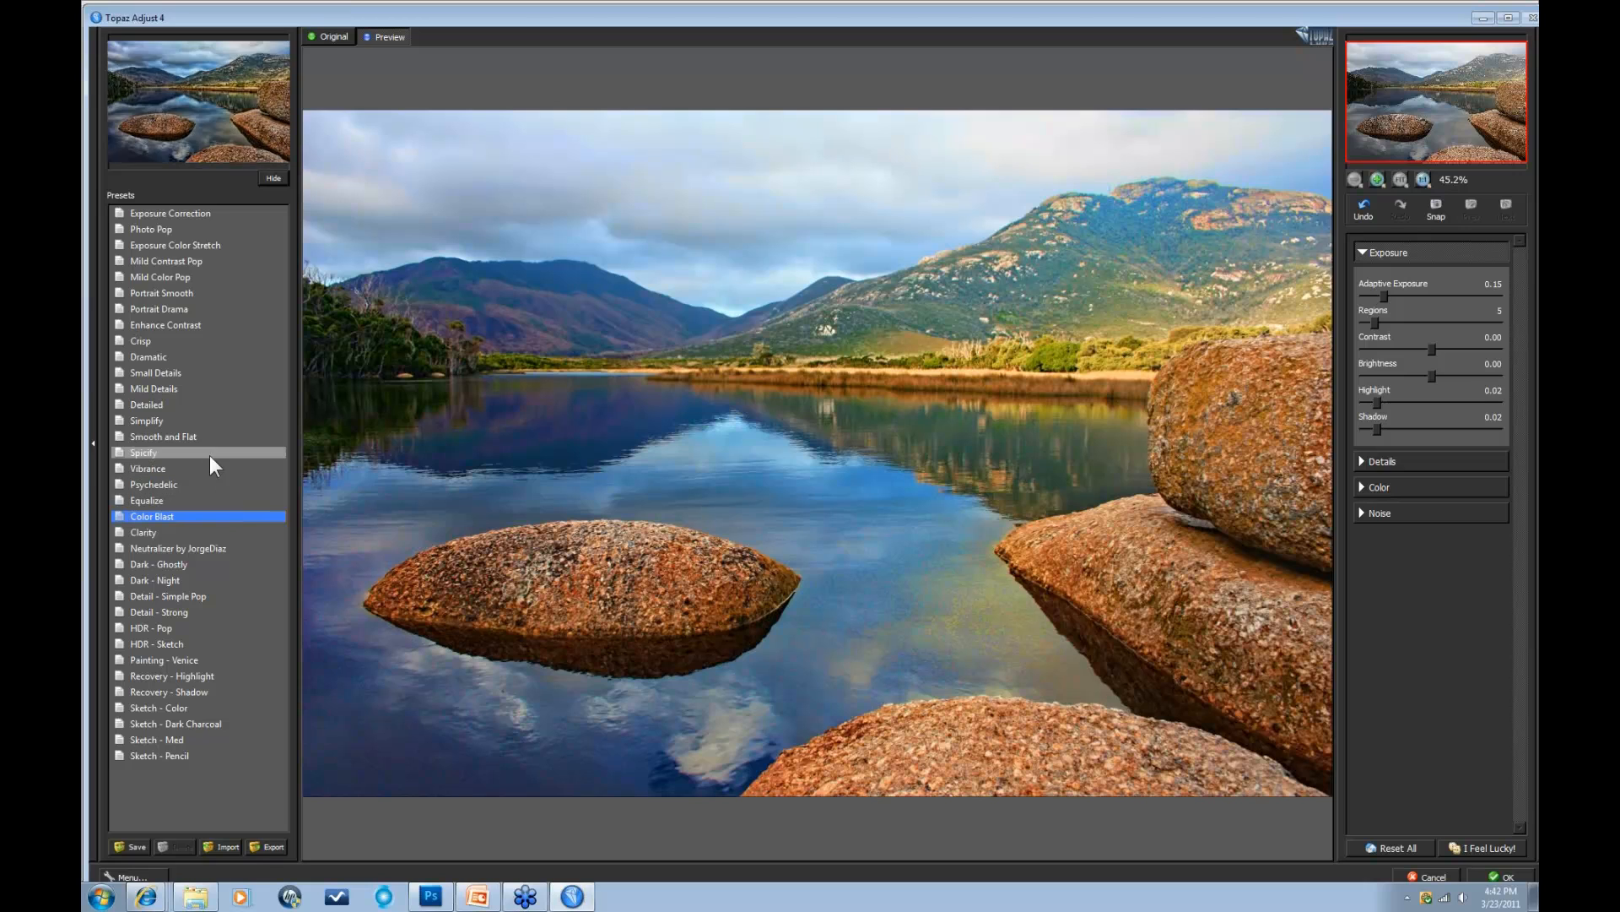
Step: Apply the Exposure Color Stretch preset to the duplicated layer and lower that layer's opacity to 69%
left_click(195, 242)
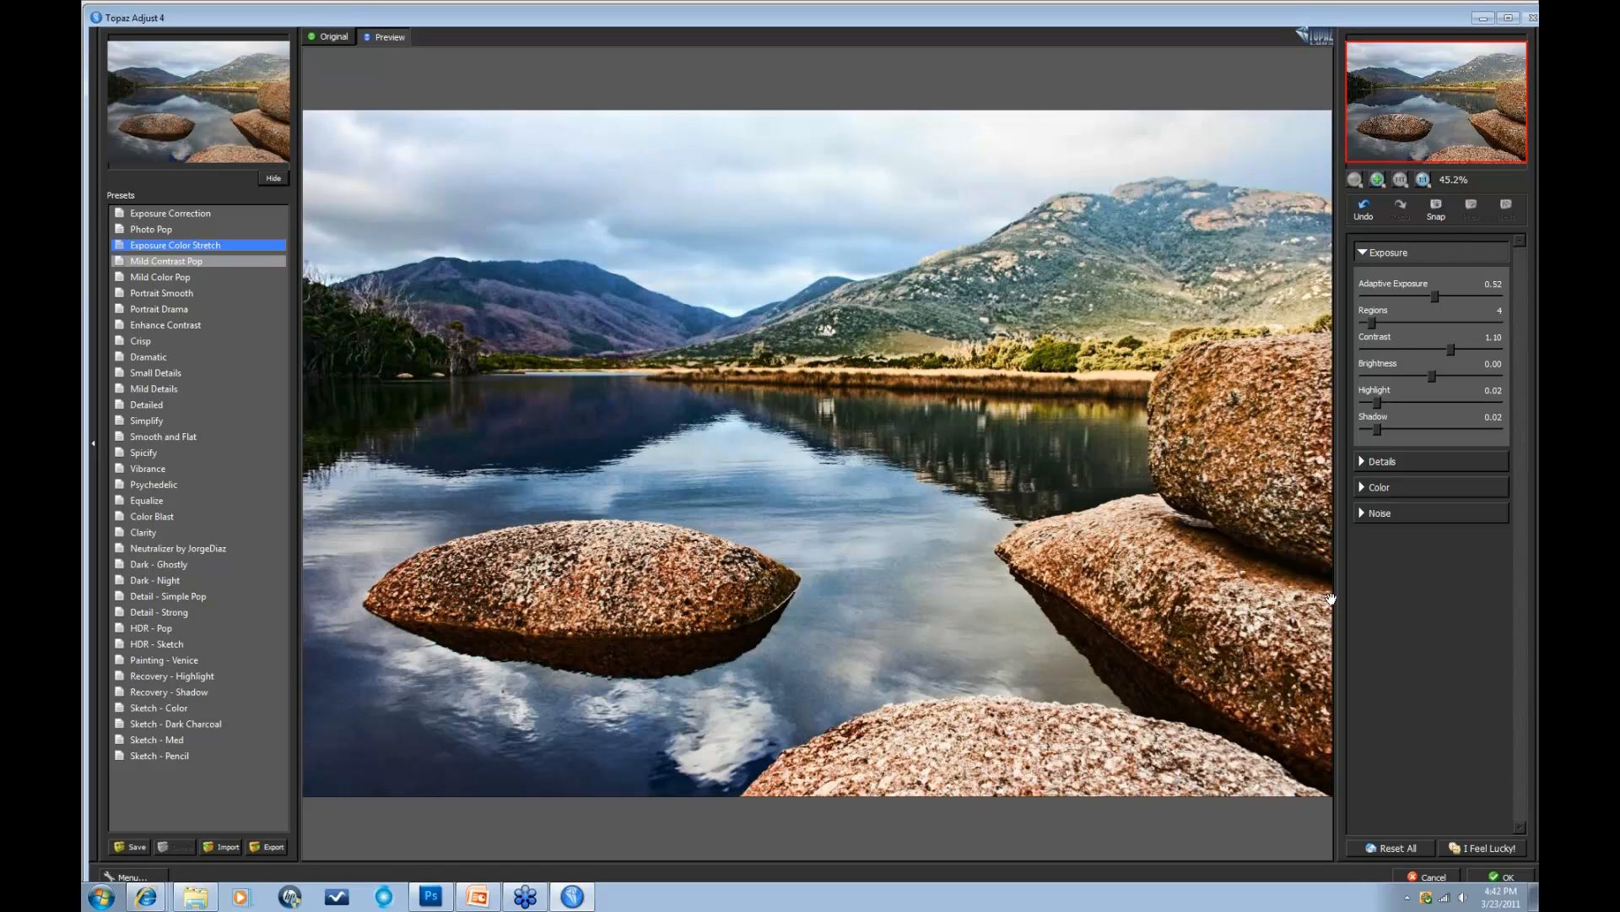
left_click(1497, 870)
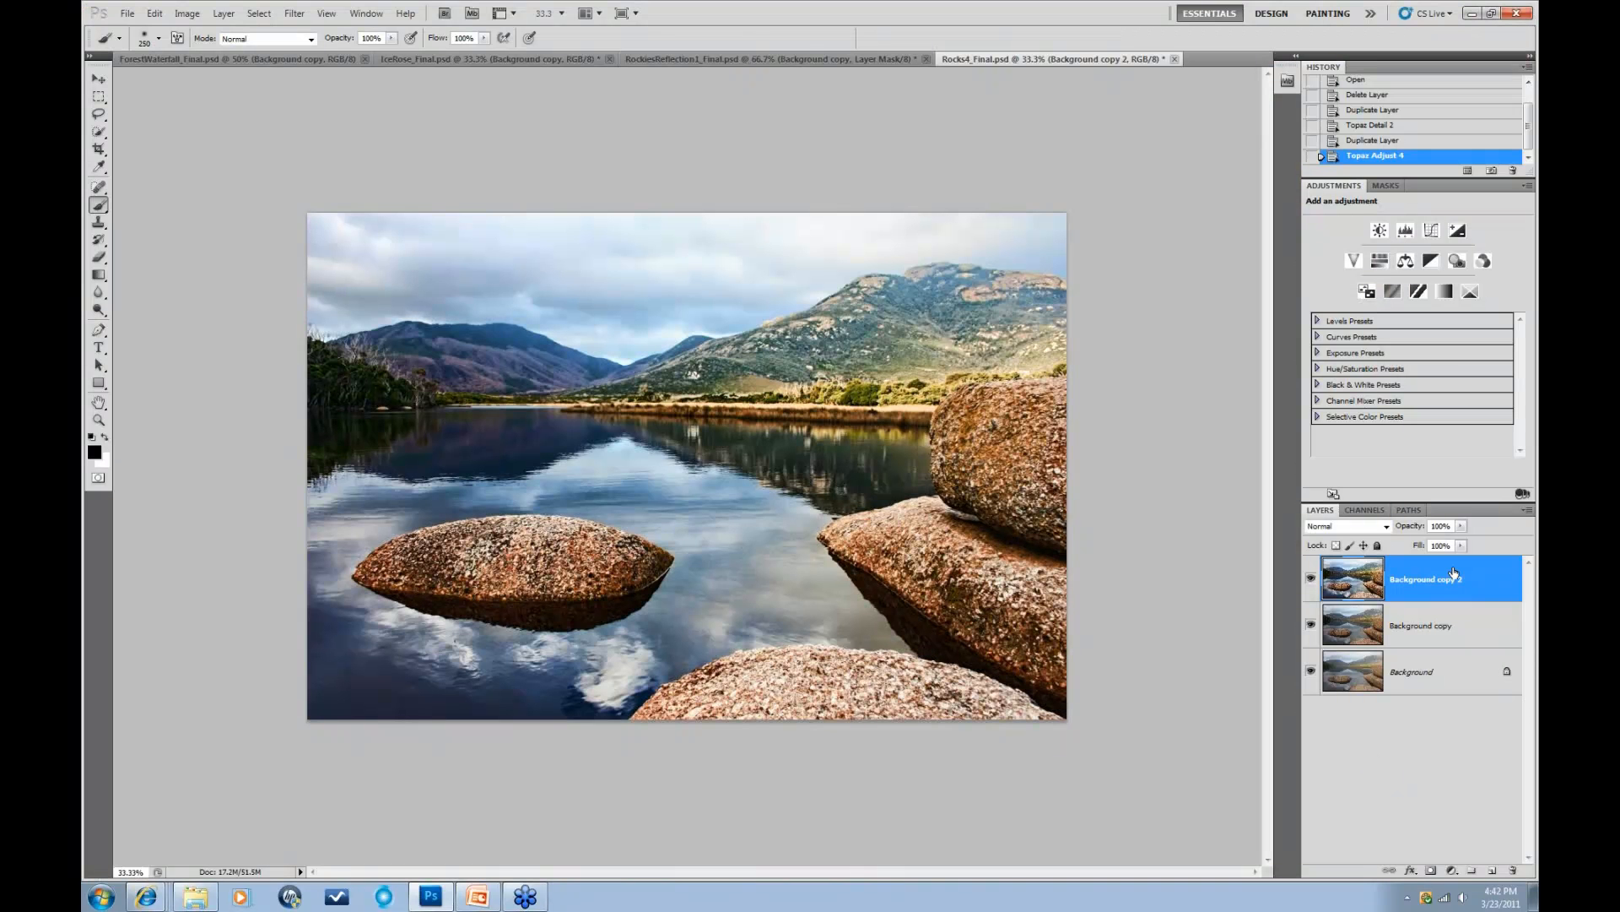
left_click(1462, 526)
left_click_drag(1462, 540, 1451, 540)
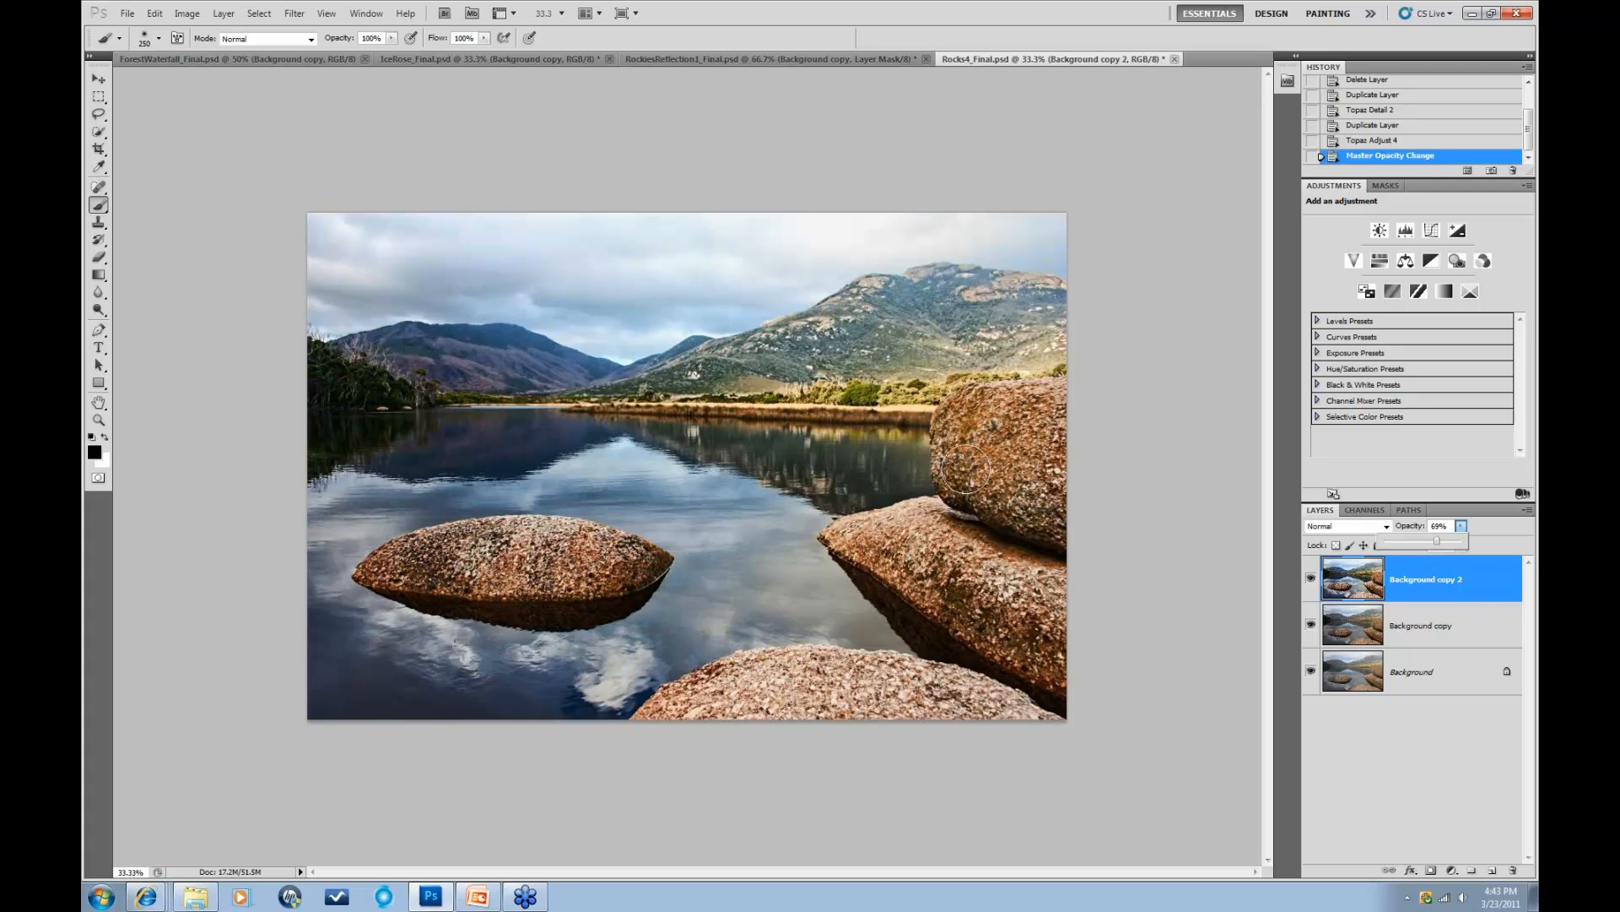
Step: Add a Reveal All layer mask to the top layer and paint black over the sky to hide the effect there
left_click(223, 13)
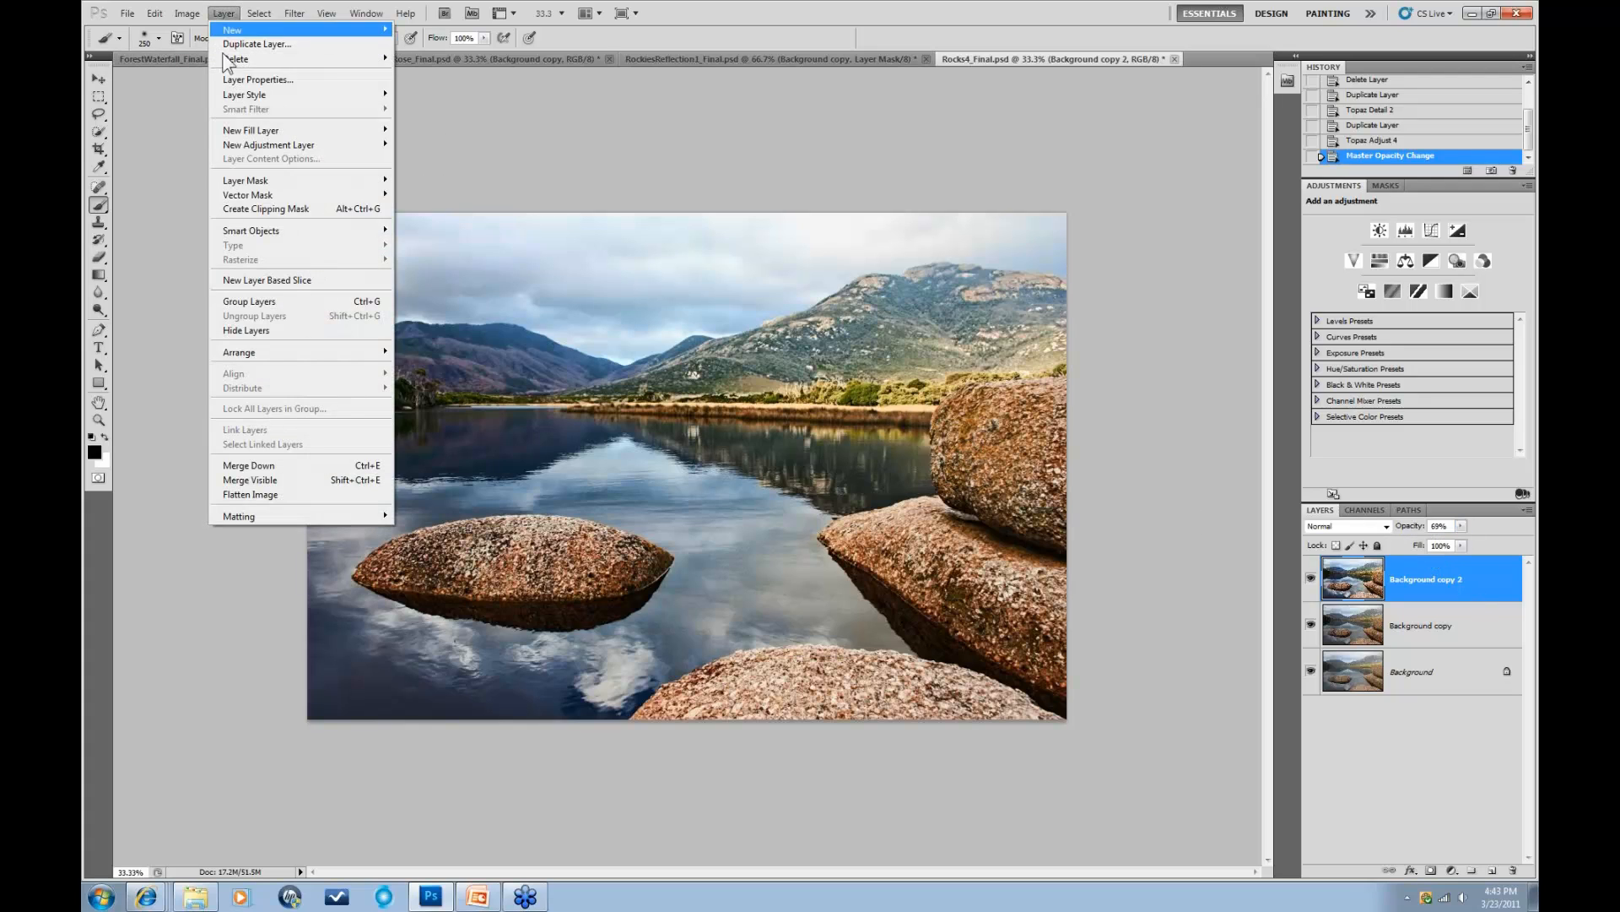
mouse_move(381, 180)
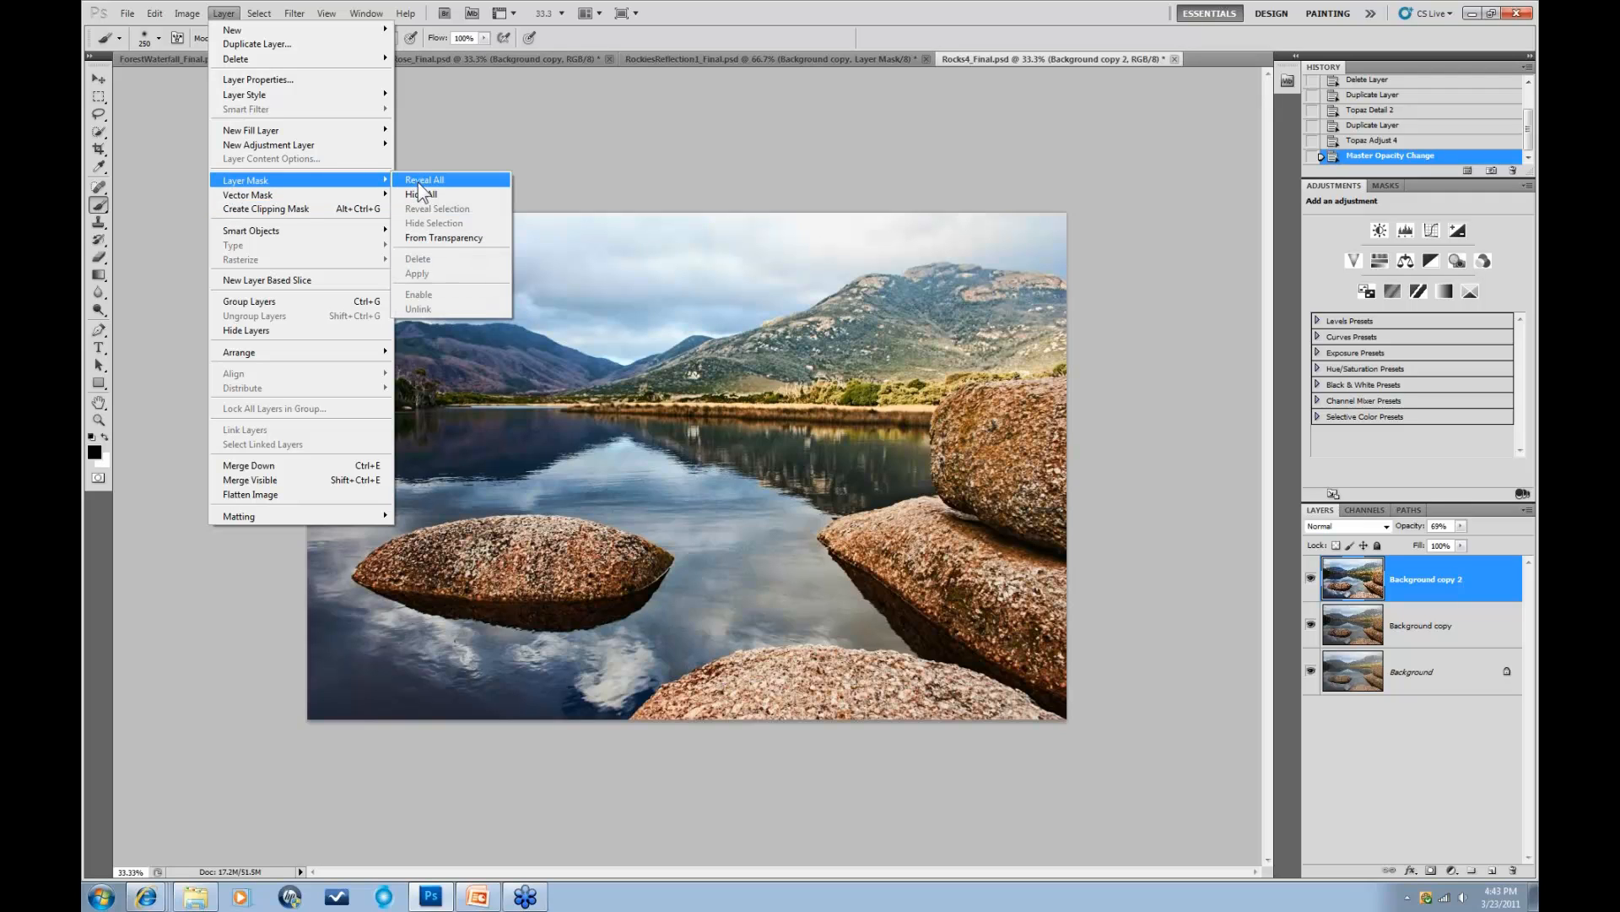
left_click(419, 181)
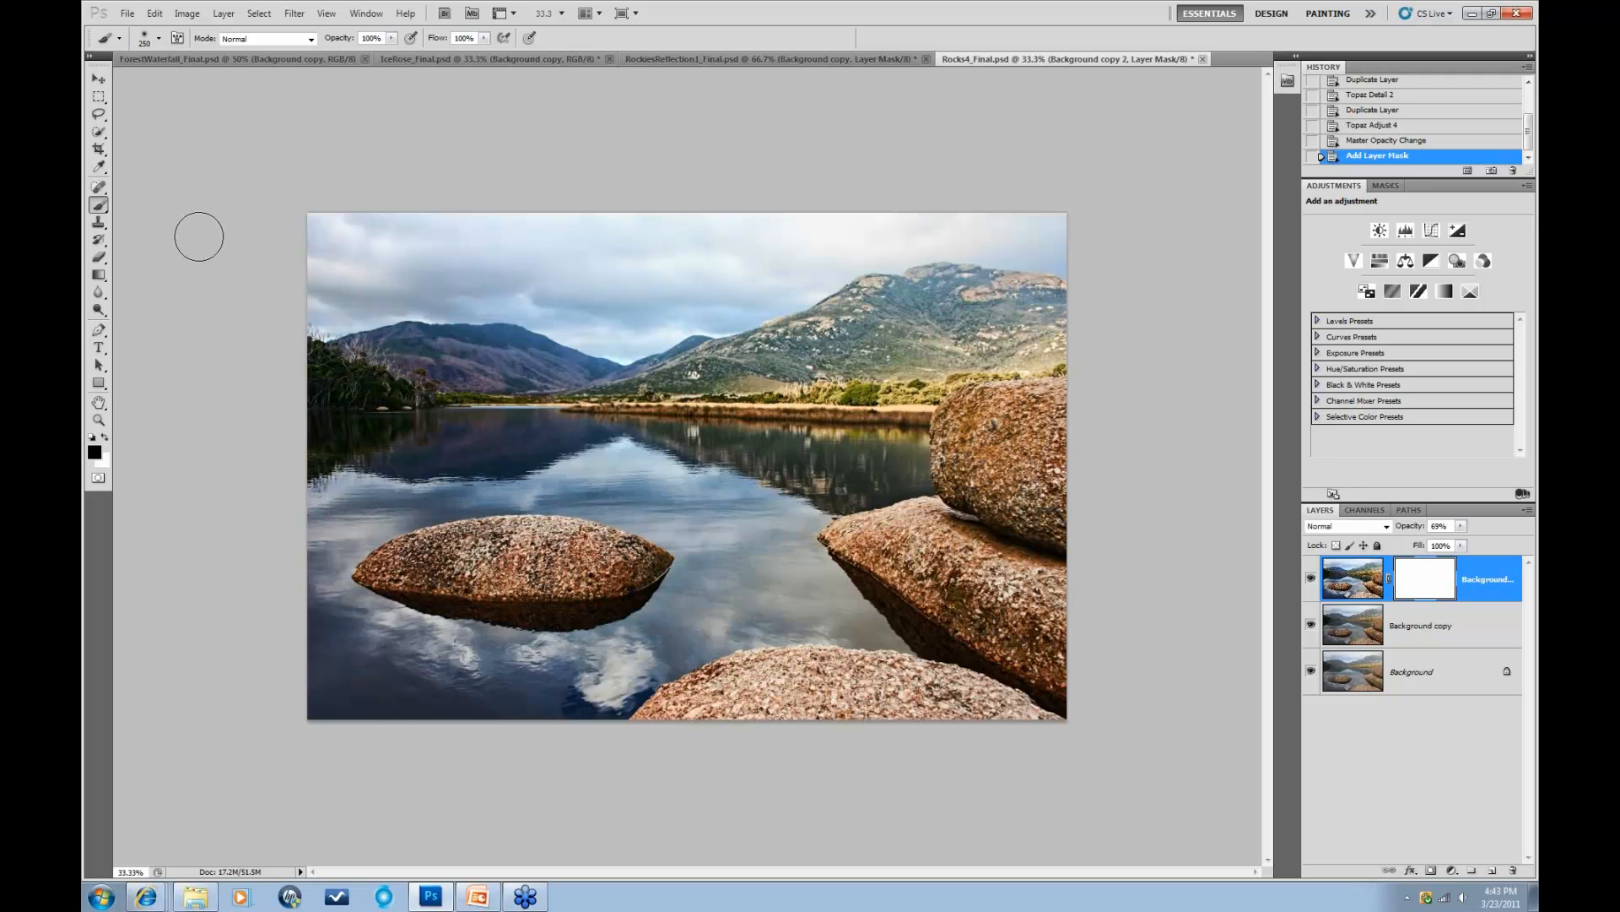
mouse_move(301, 235)
left_mouse_down()
mouse_move(290, 275)
mouse_move(343, 261)
left_mouse_up()
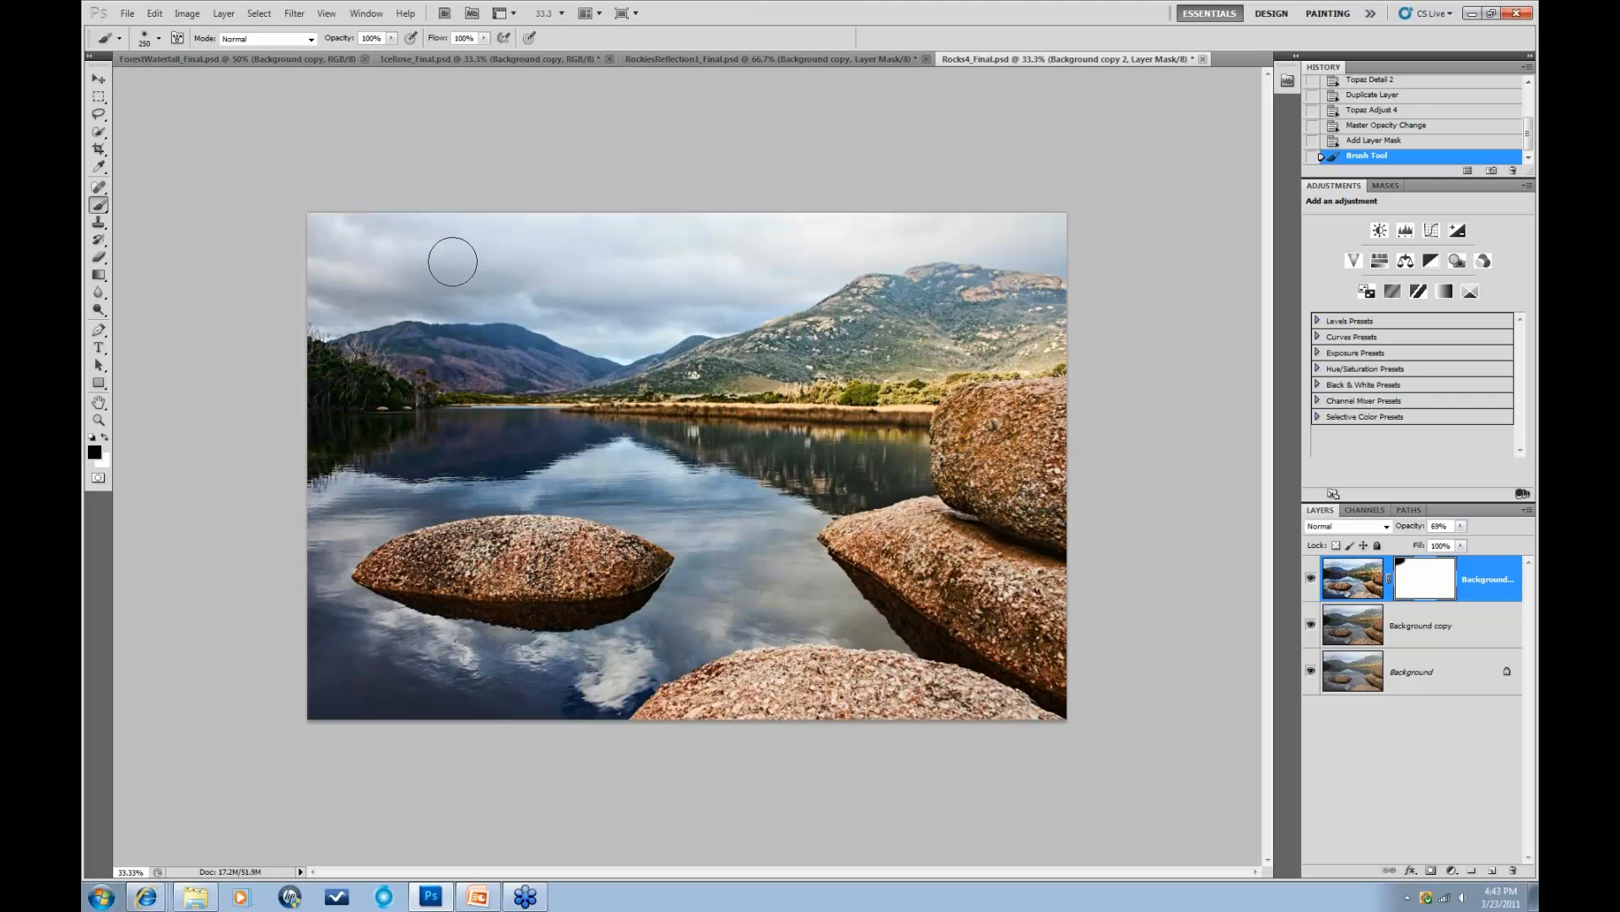
mouse_move(781, 292)
left_mouse_down()
mouse_move(908, 230)
mouse_move(1093, 269)
left_mouse_up()
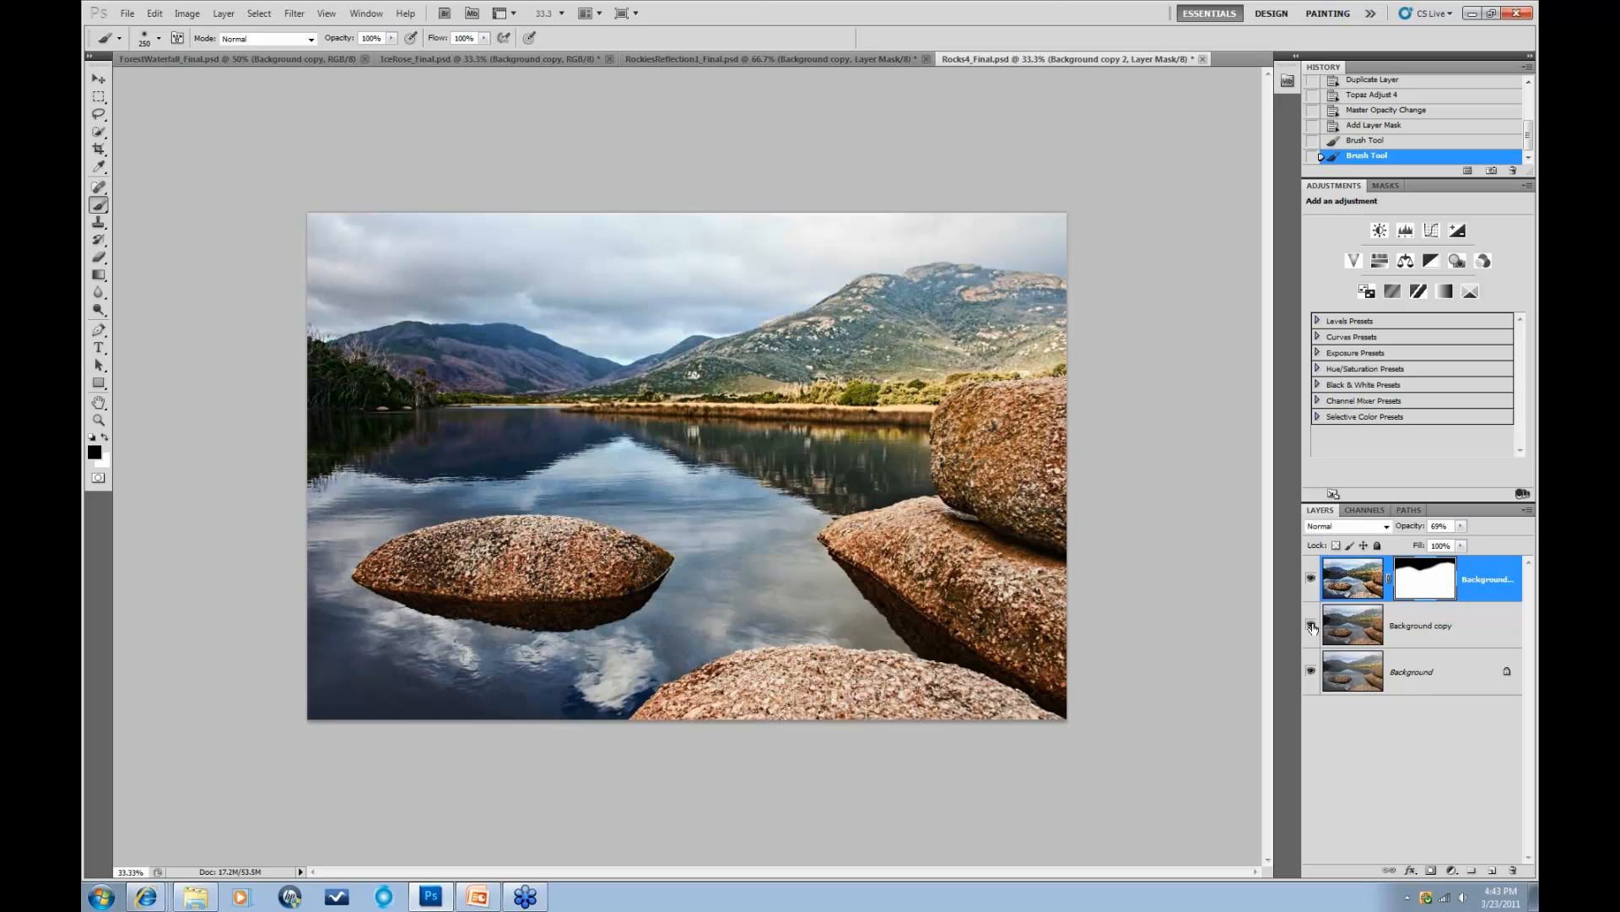
Step: Compare the edits with the original landscape by hiding and reshowing the top two layers
left_click(1310, 578)
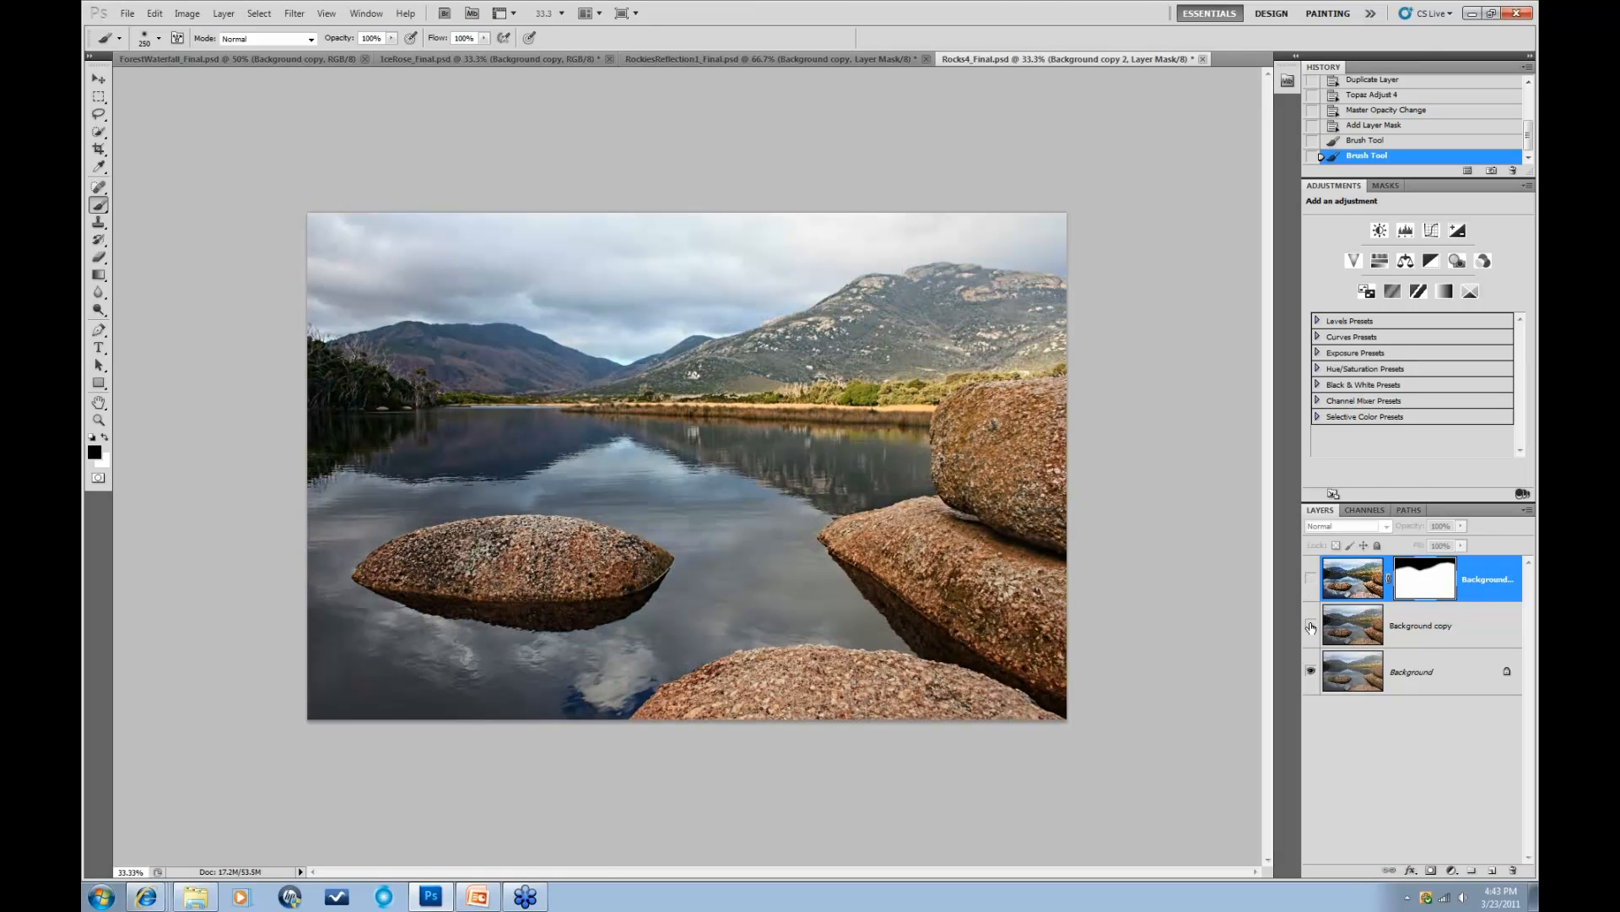
left_click(1311, 625)
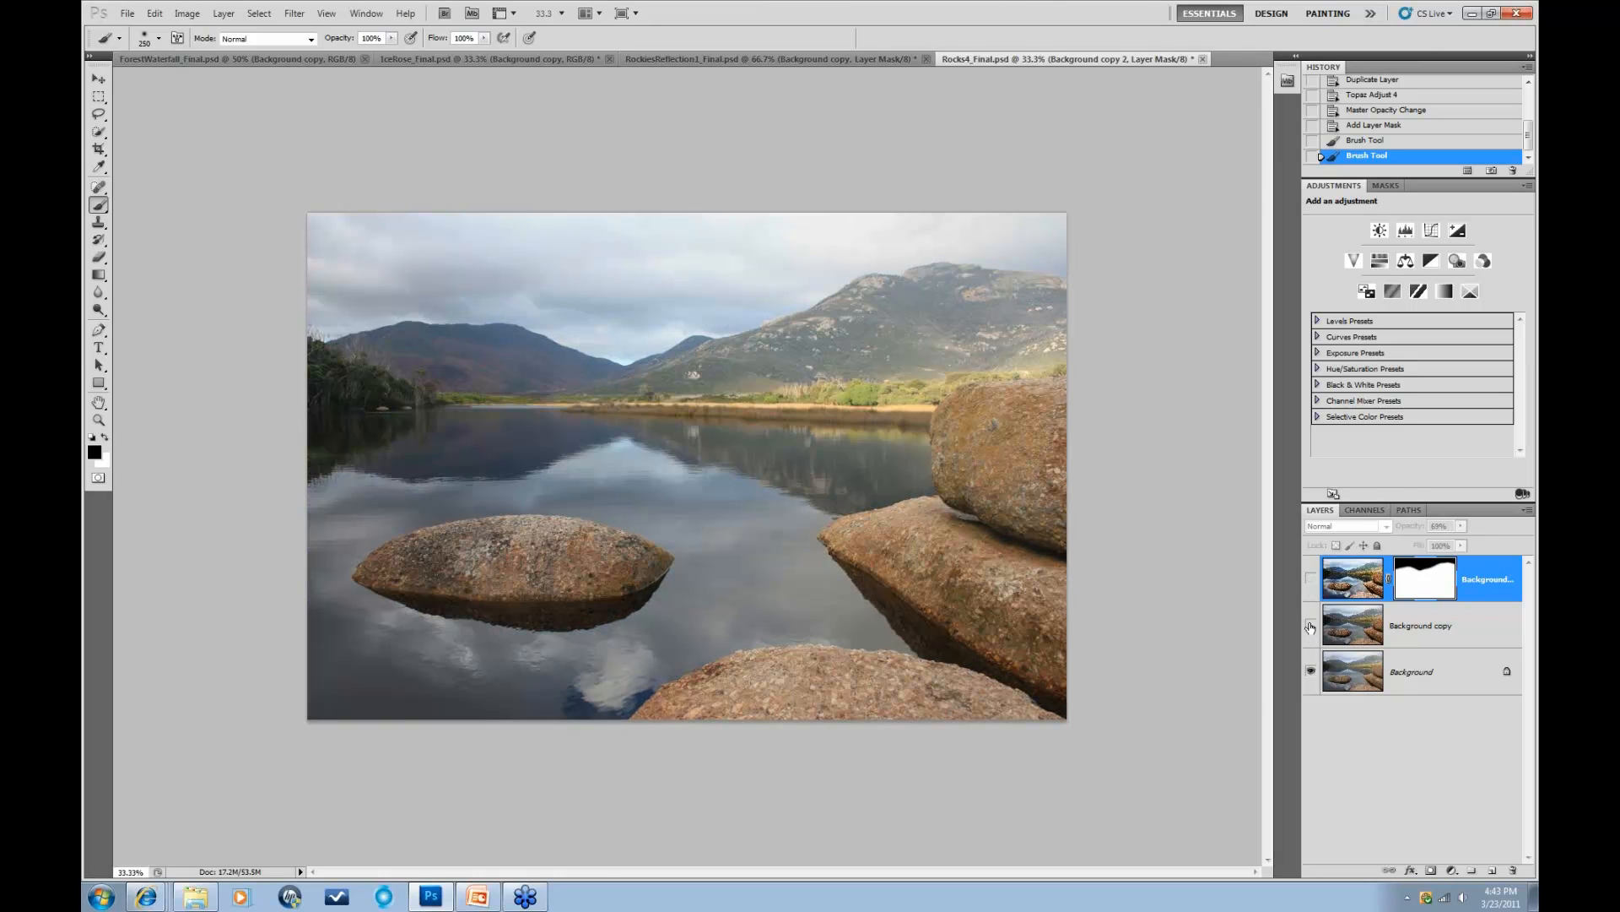
left_click(1310, 625)
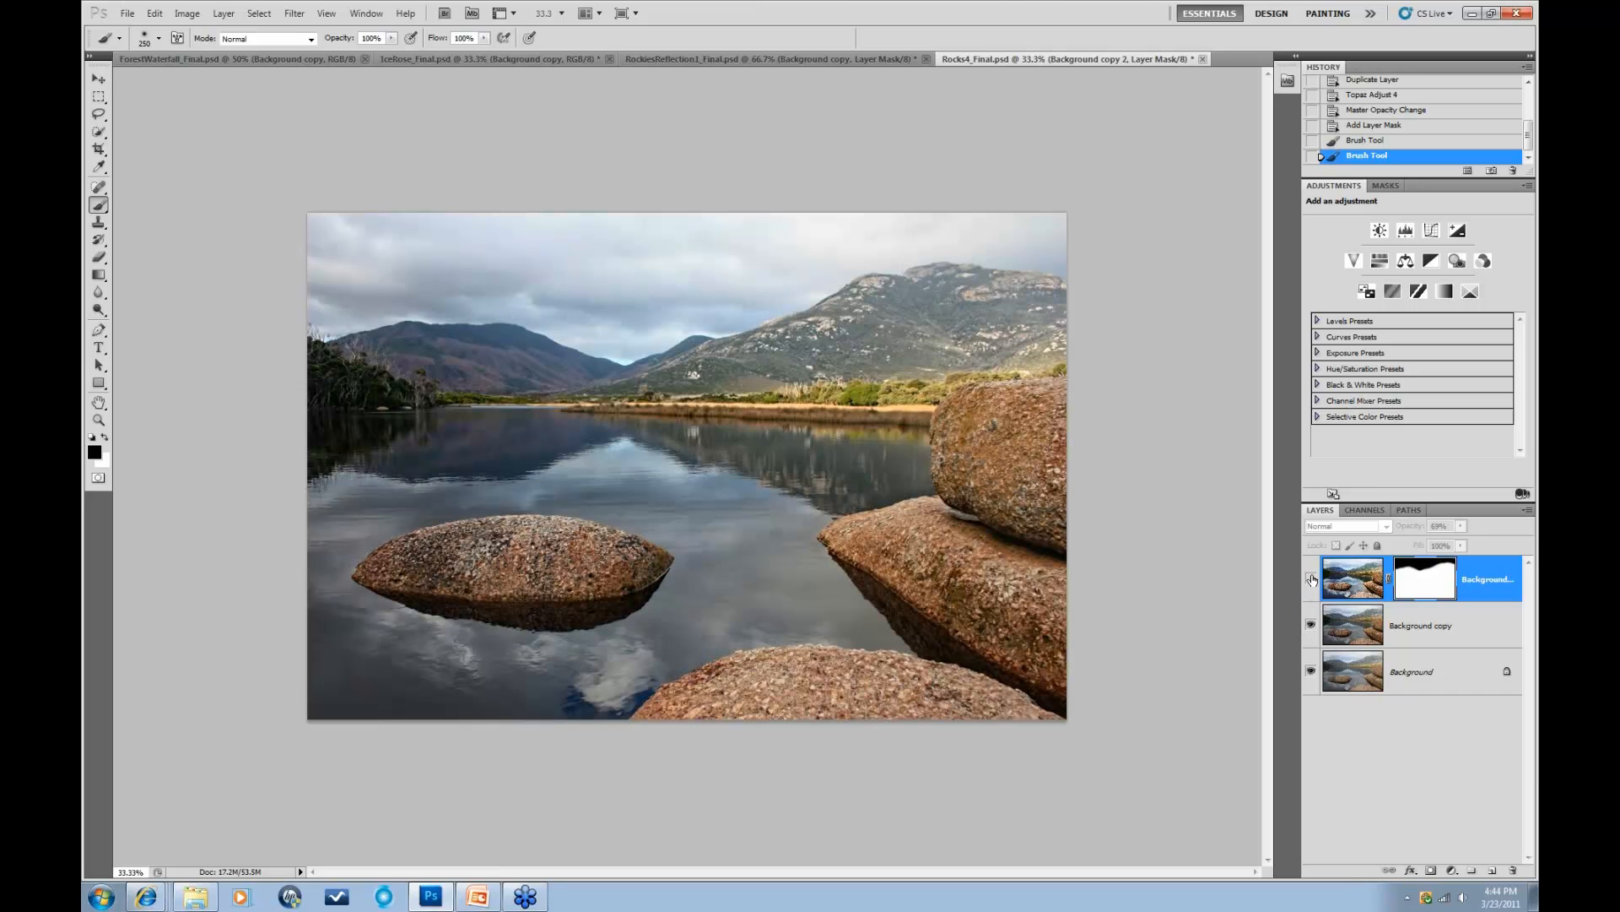
left_click(1311, 579)
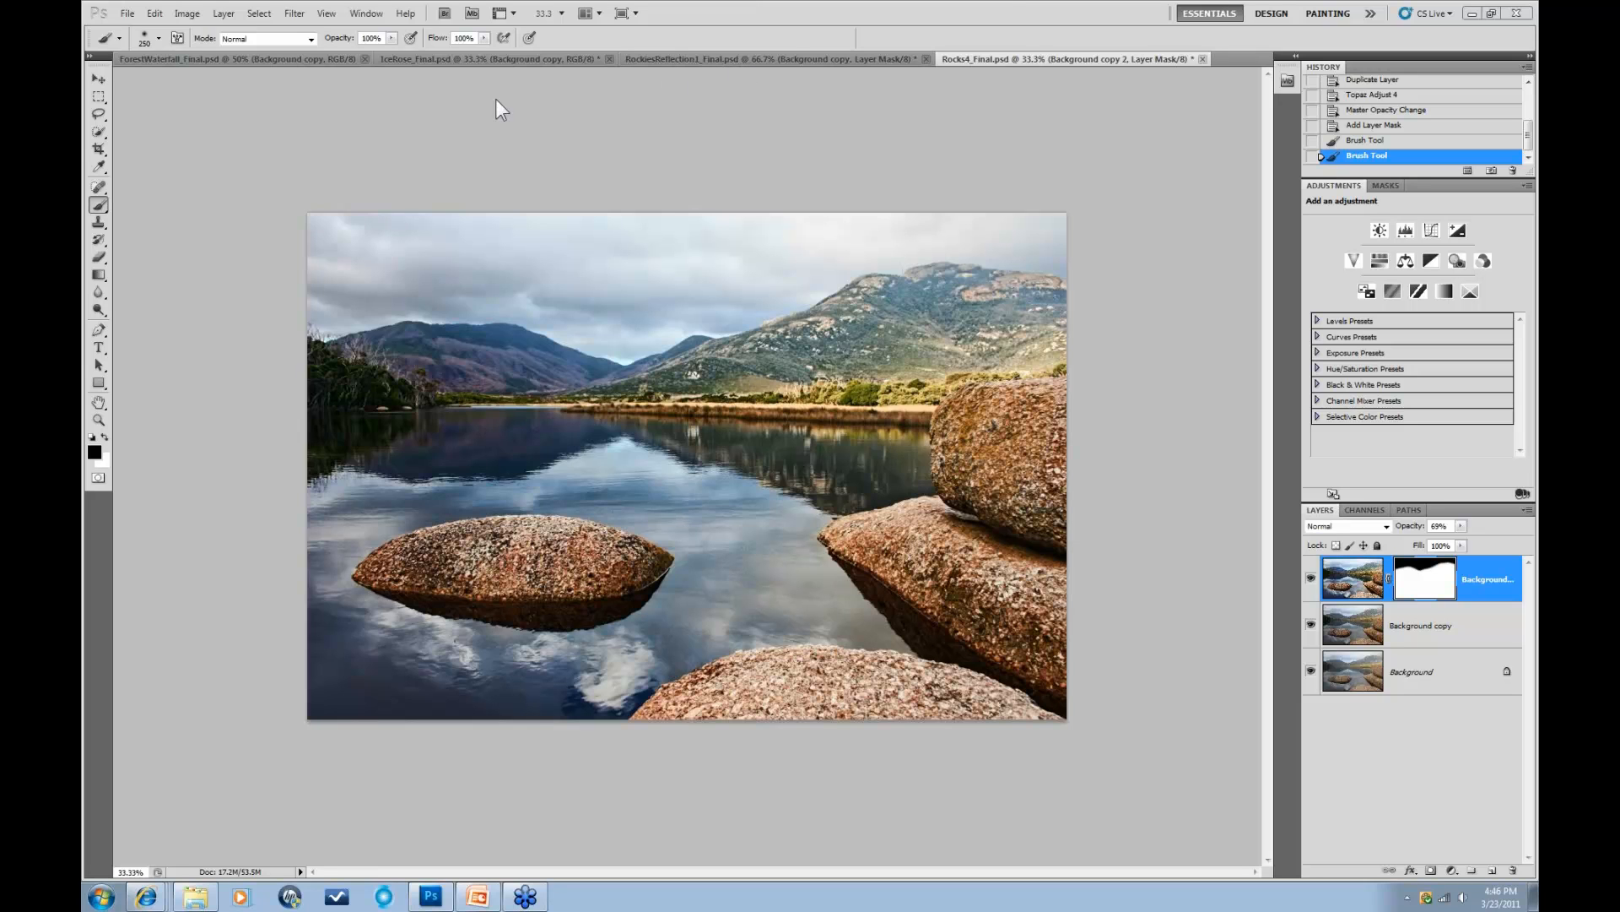
Step: Switch to ForestWaterfall_Final.psd, hide its masked layer and duplicate the Background layer
left_click(196, 60)
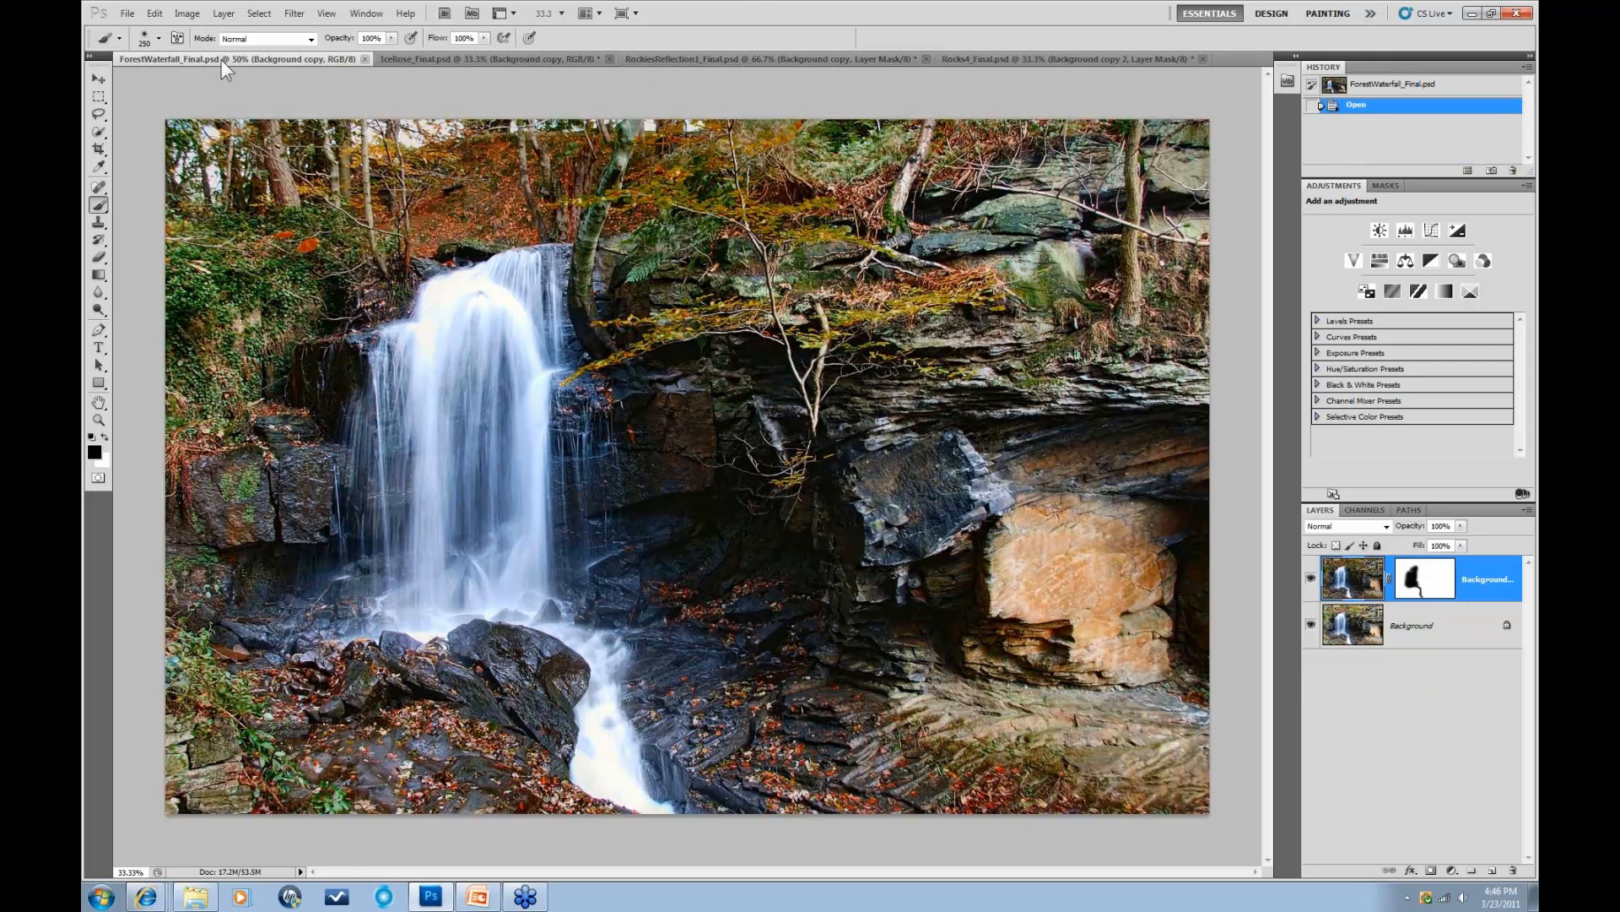
left_click(1310, 579)
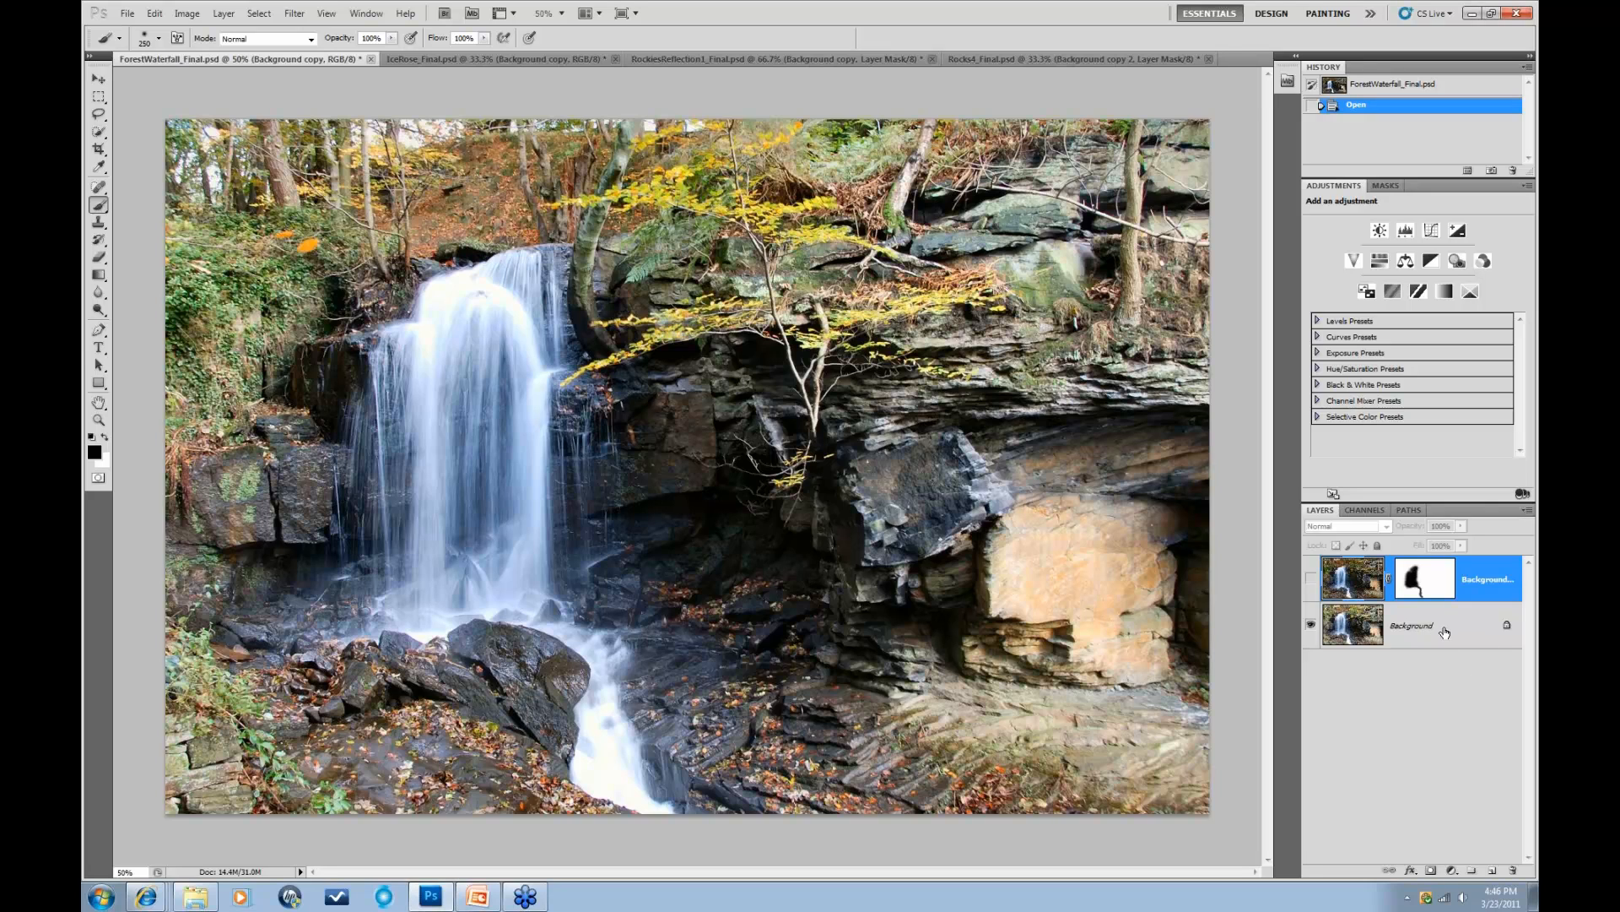
left_click_drag(1445, 629, 1492, 869)
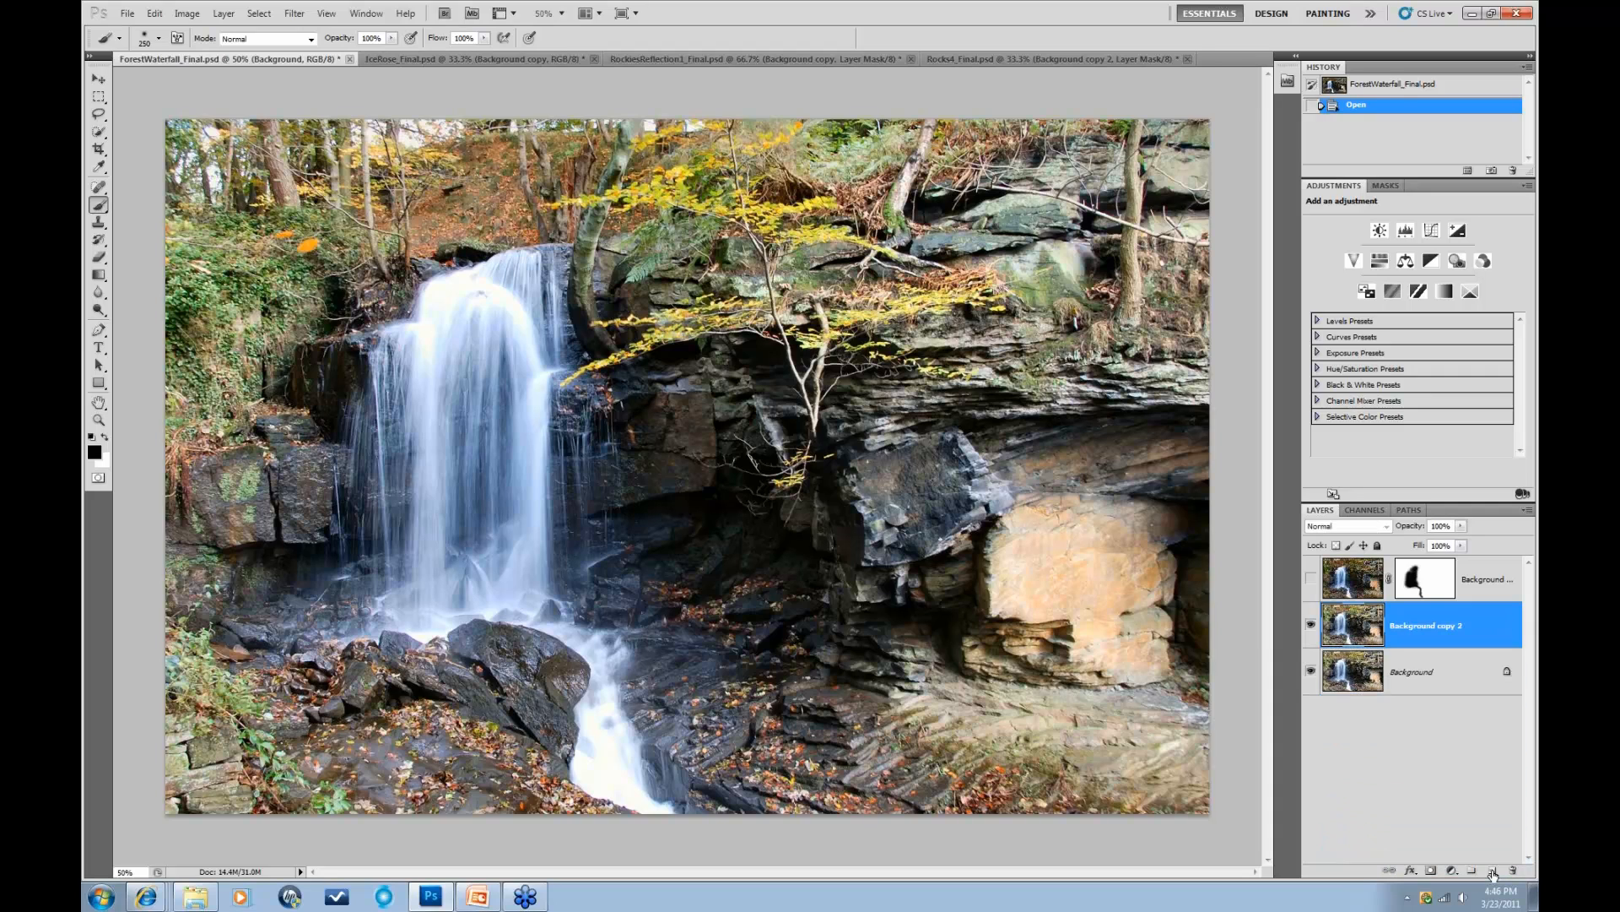
Step: Open the new waterfall layer in Topaz Detail 2 and reset all its settings
left_click(295, 13)
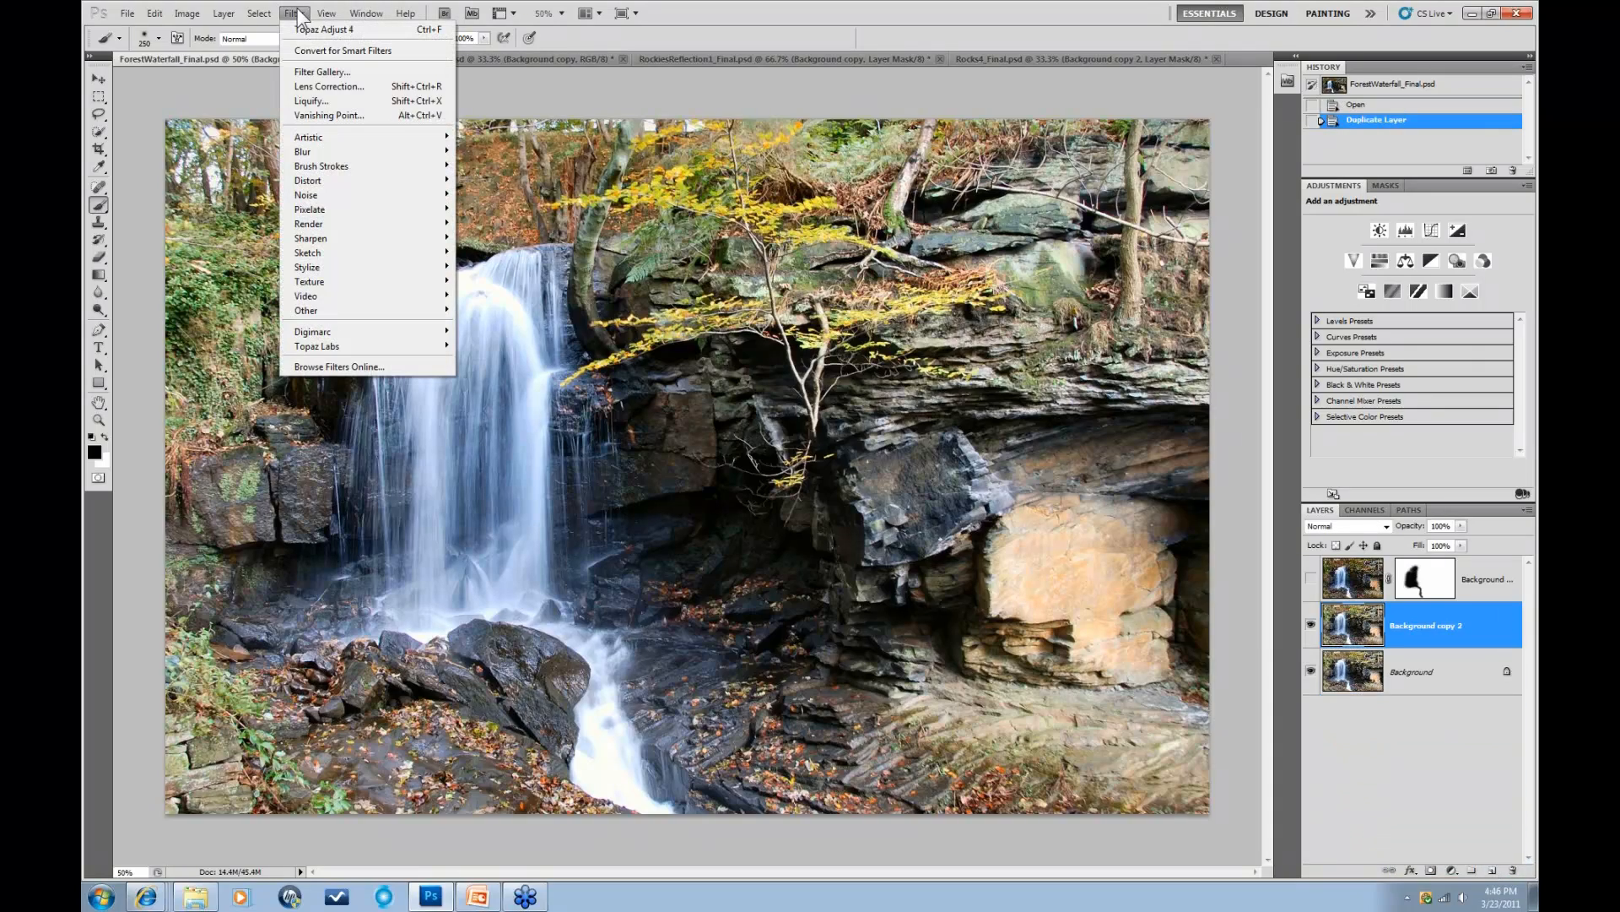
mouse_move(400, 348)
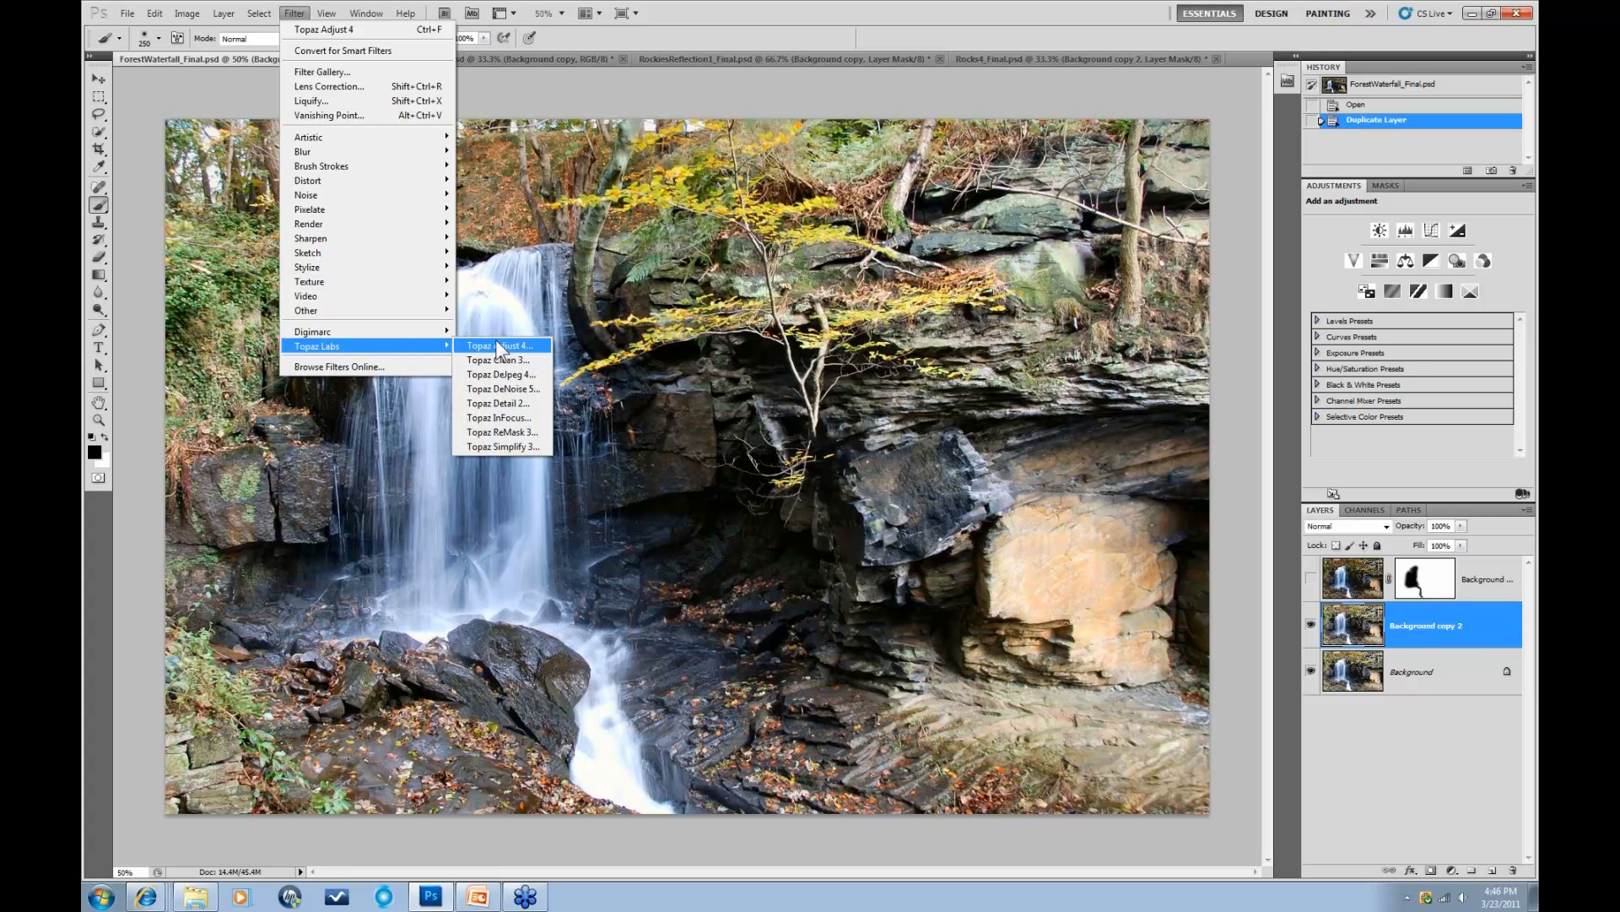
left_click(503, 402)
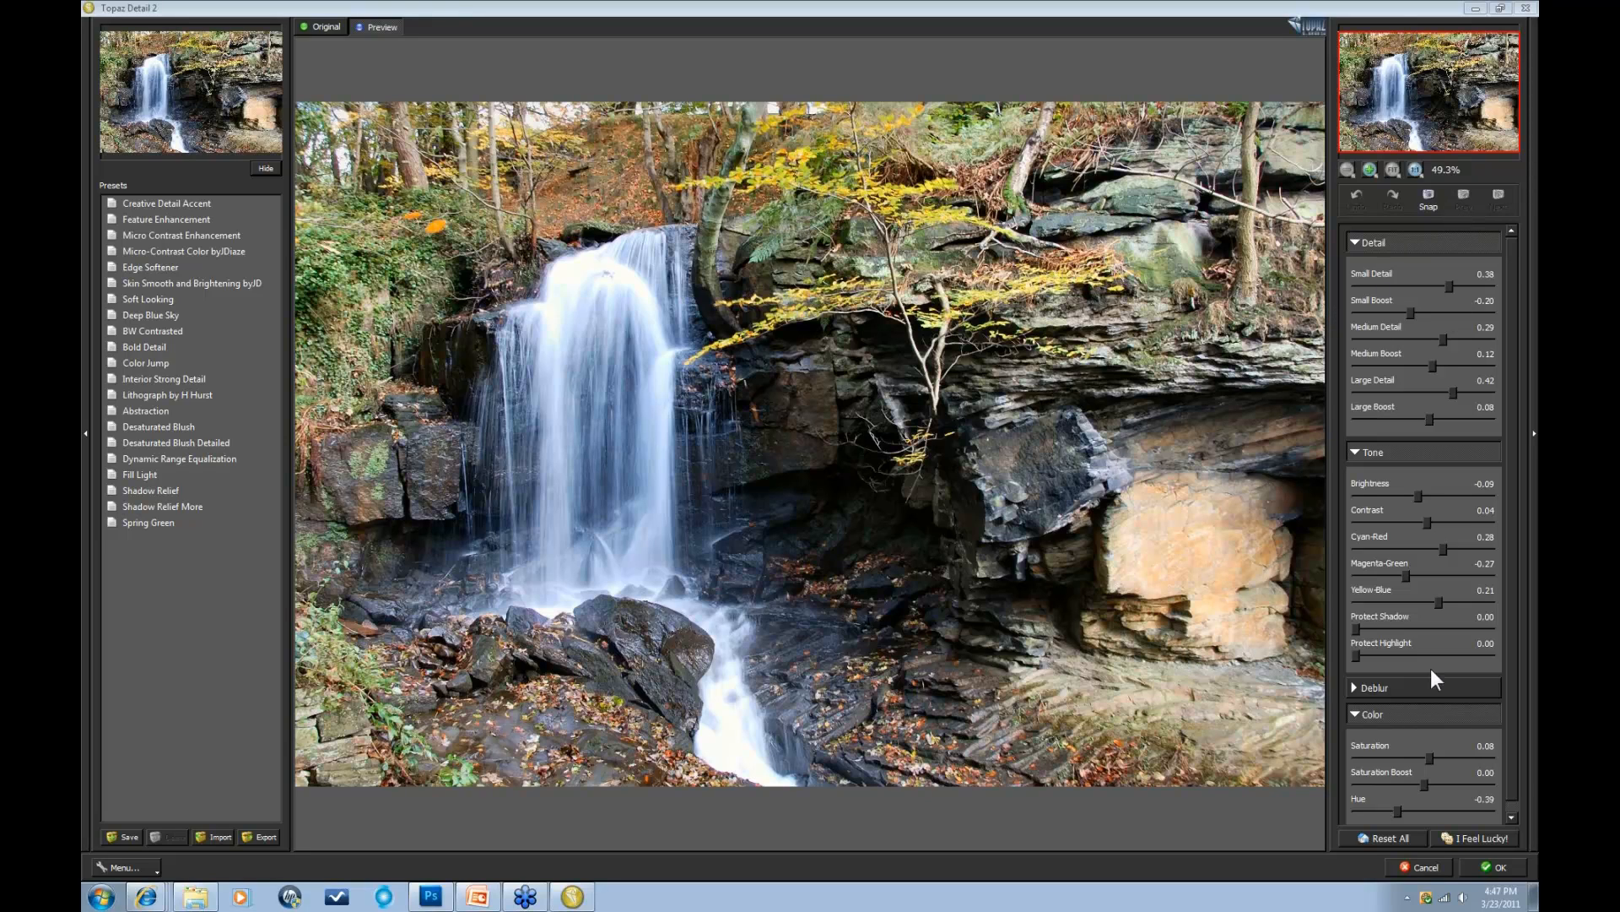
left_click(1418, 493)
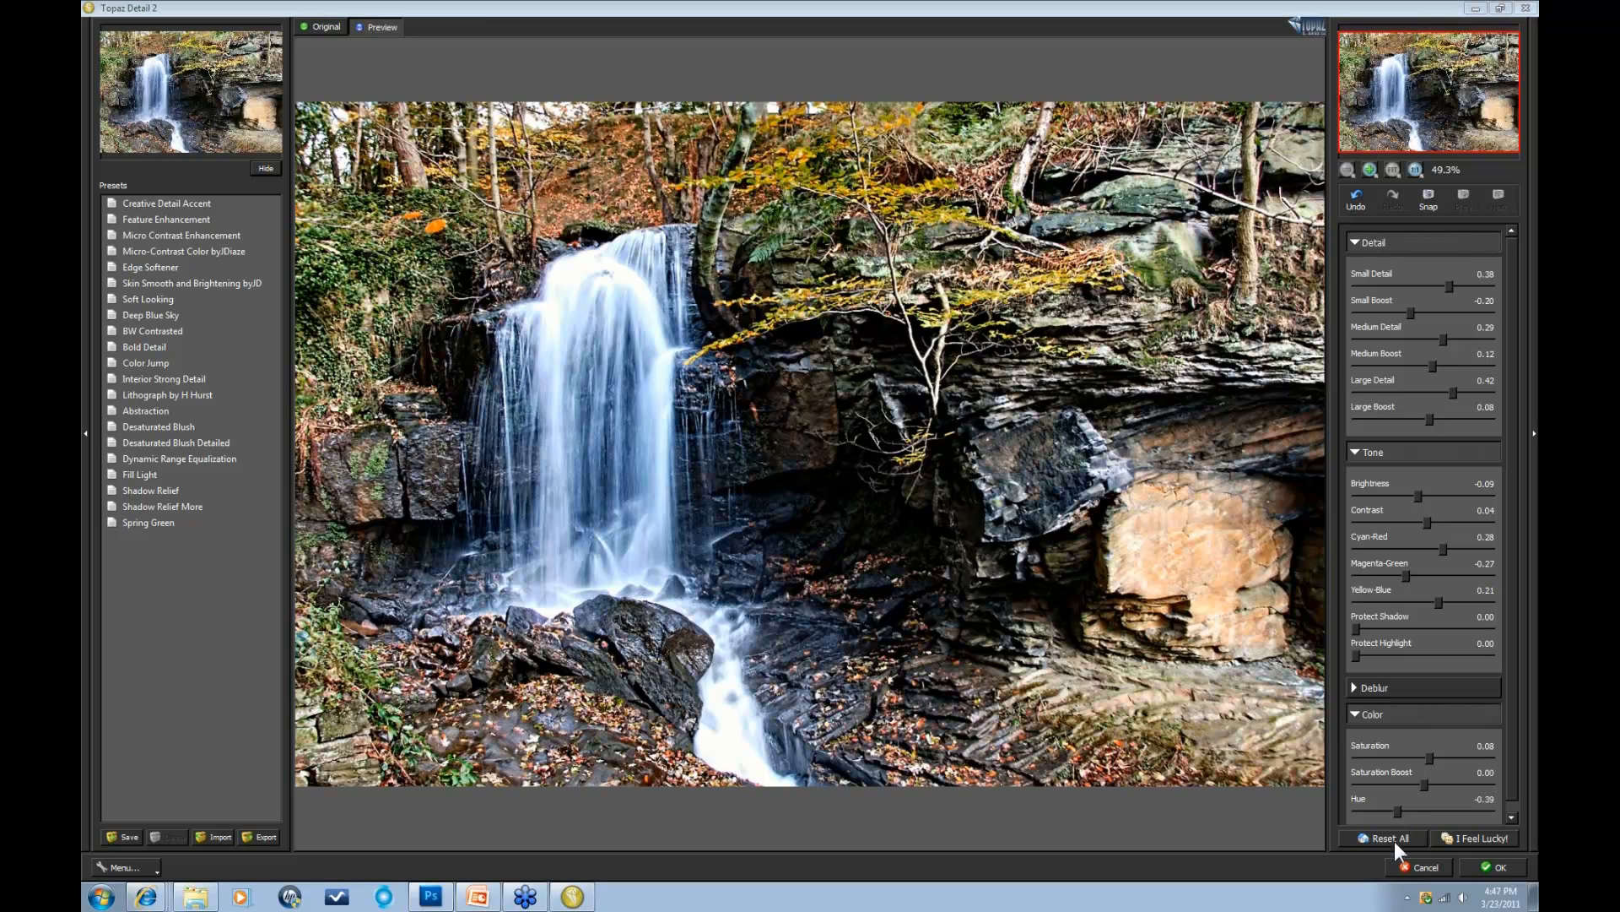
left_click(1391, 838)
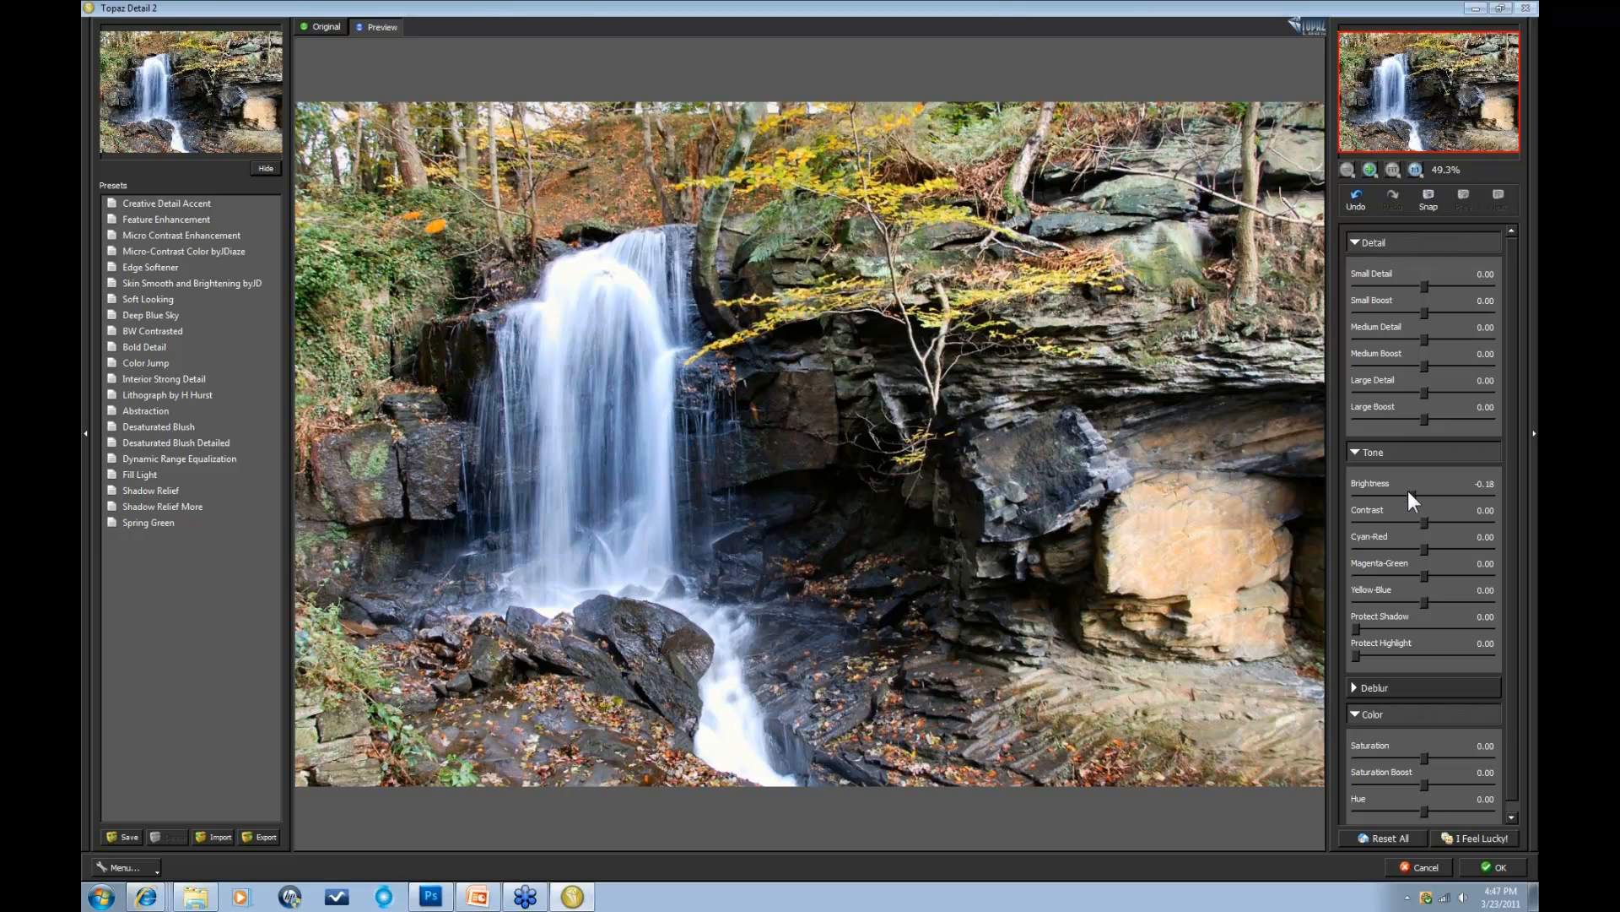
Step: Set the waterfall's tone Brightness to -0.20, Protect Shadow to 0.10 and Protect Highlight to 0.12
left_click_drag(1411, 500, 1407, 496)
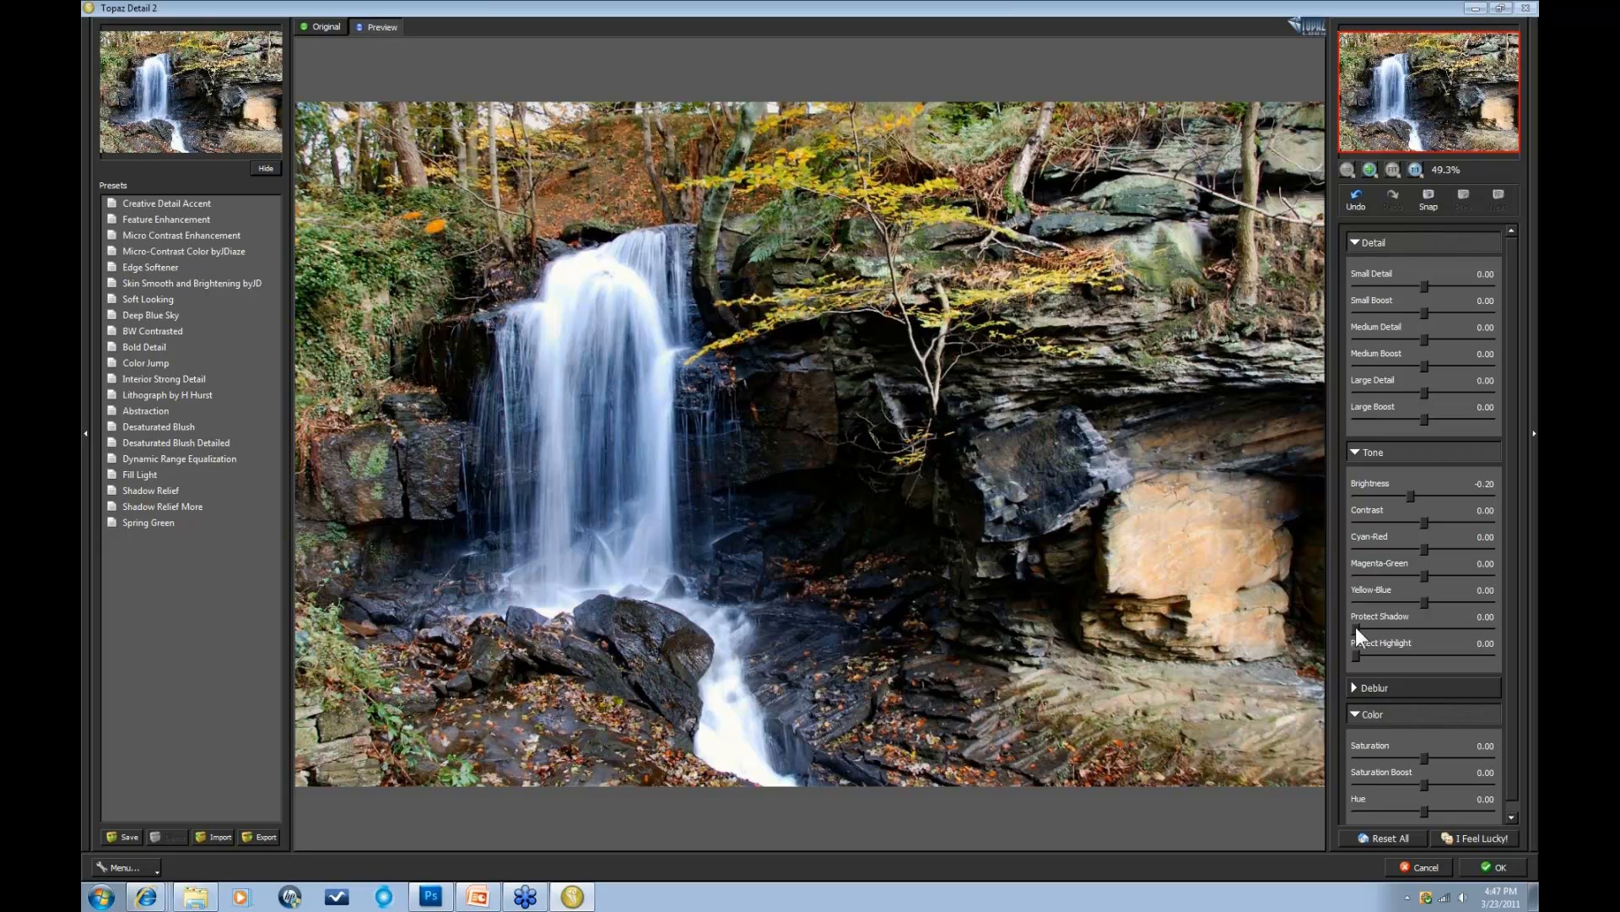
left_click_drag(1356, 626, 1358, 627)
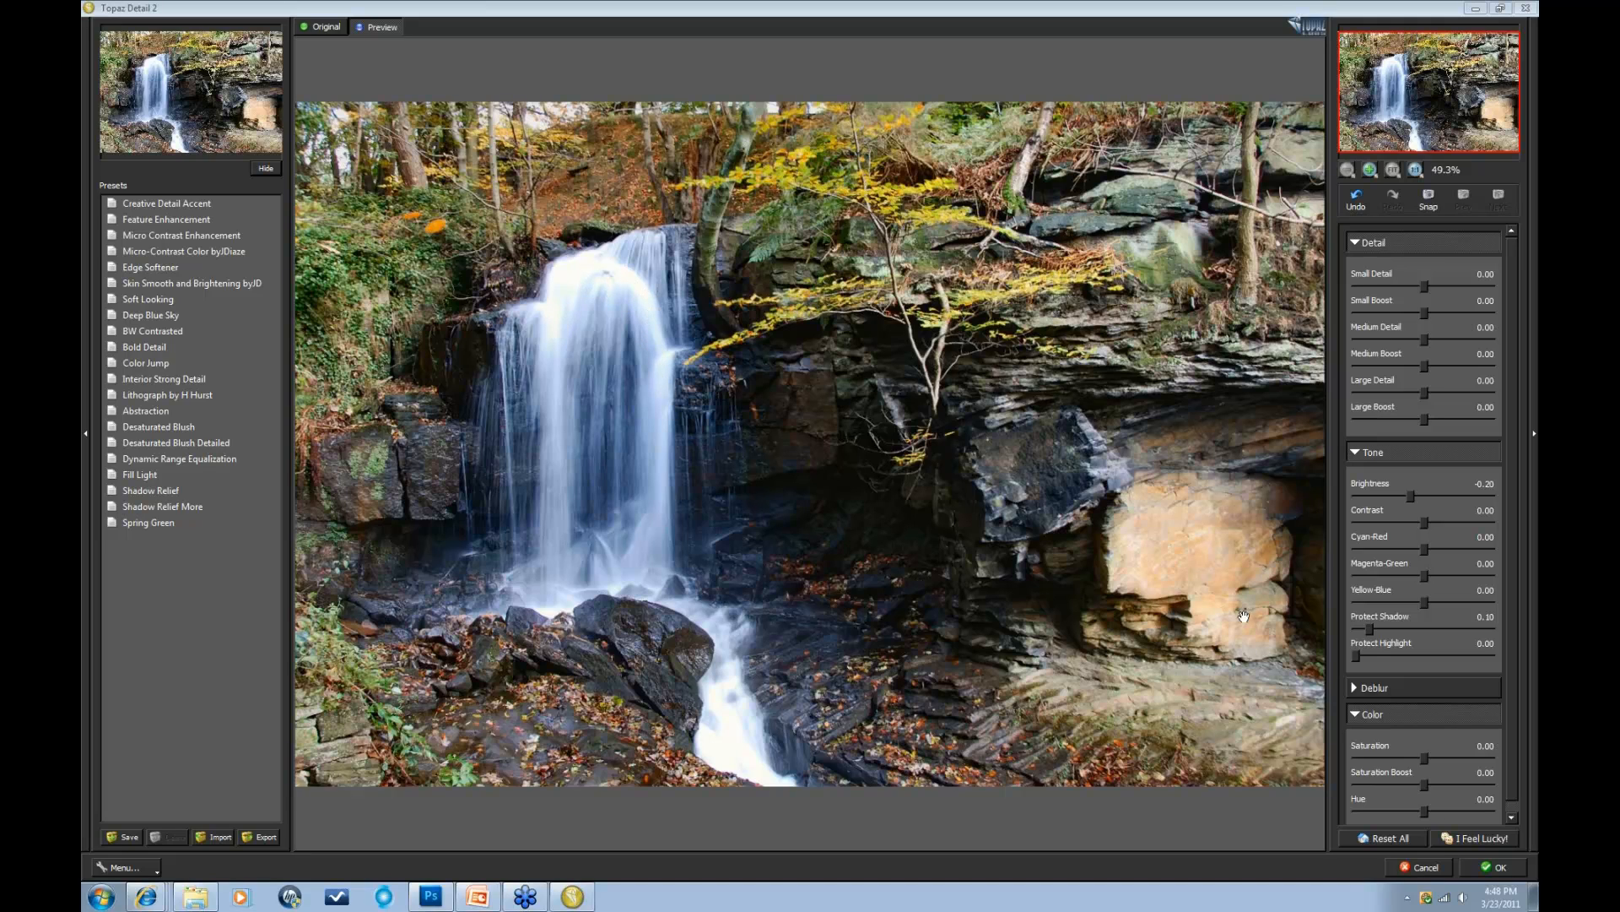
left_click_drag(1357, 655, 1379, 655)
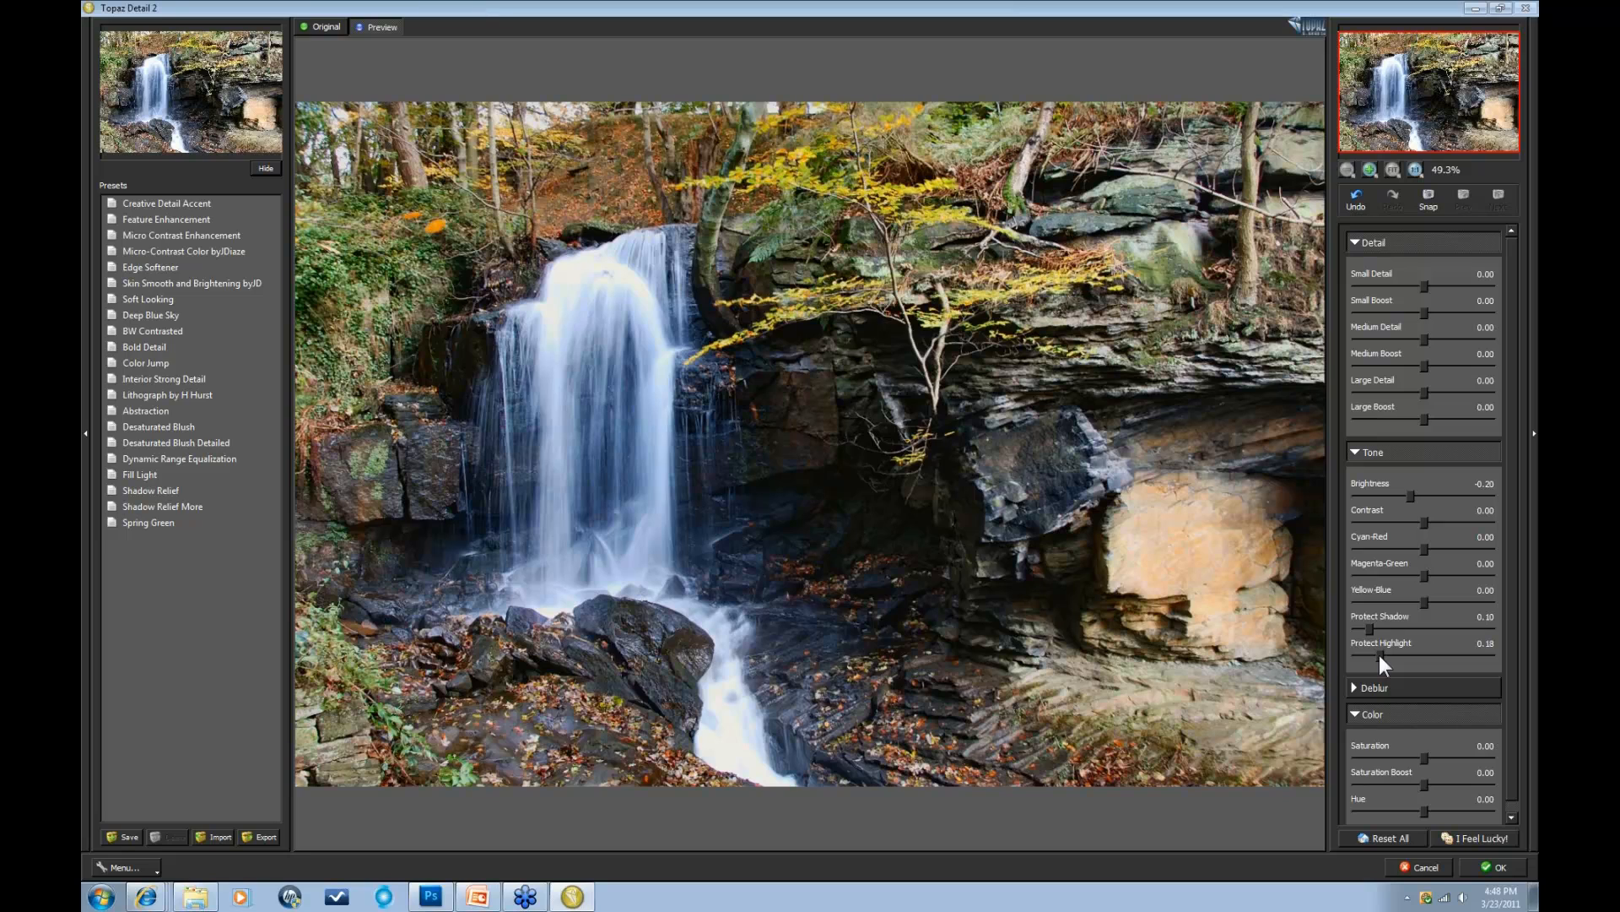
left_click_drag(1349, 657, 1369, 657)
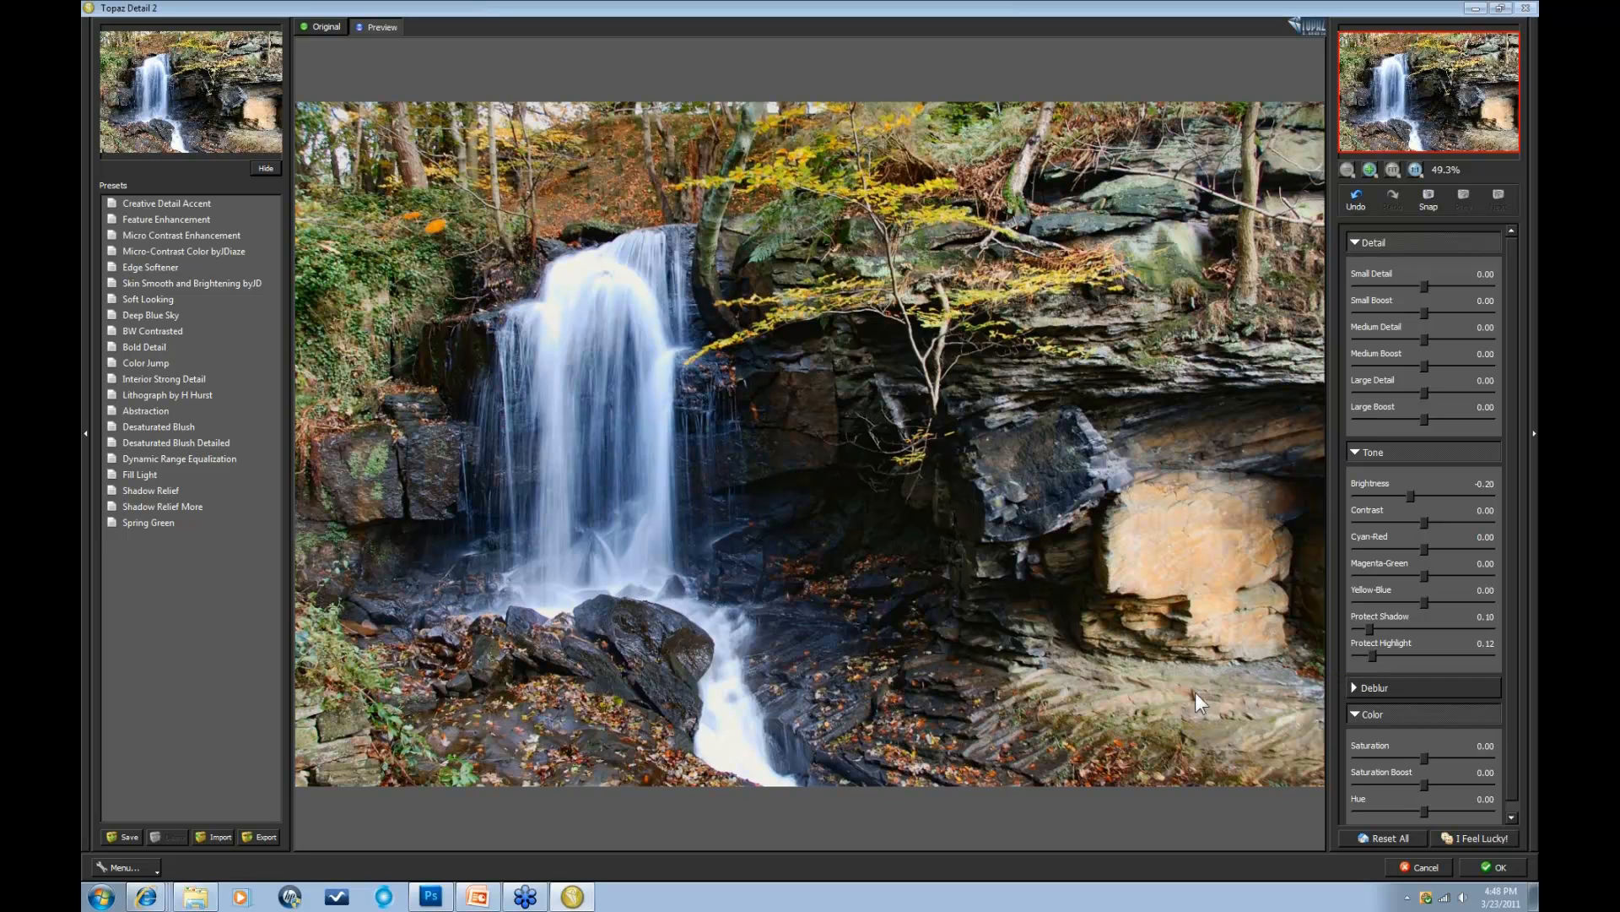